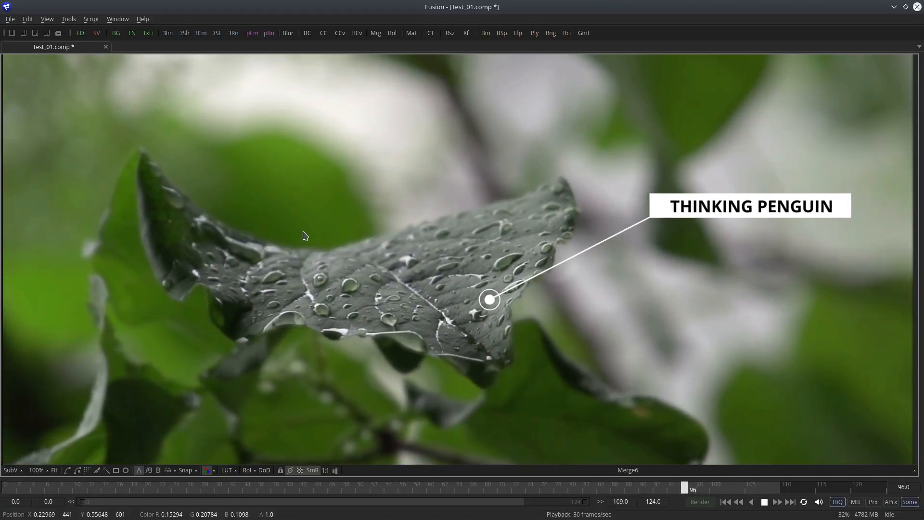
# Step: Connect element_01 to the Transform5 input and preview the composition full screen
pyautogui.press('F4')
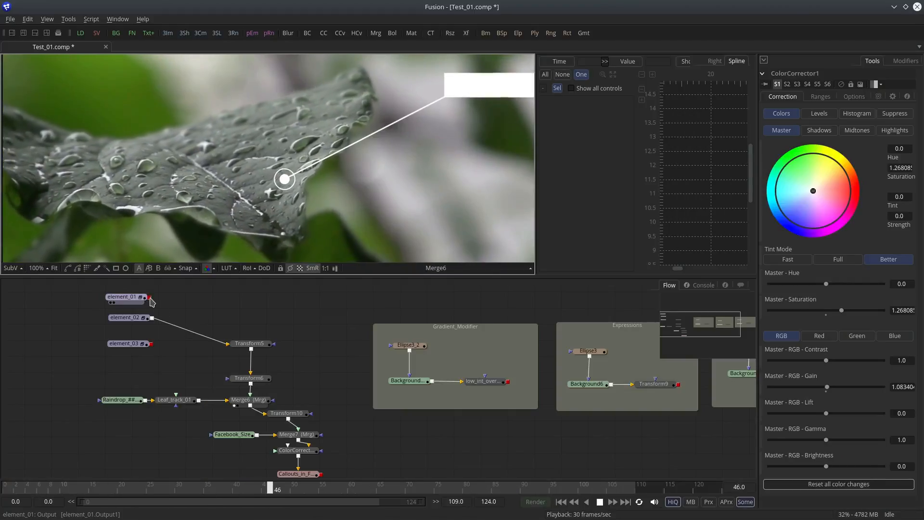
pyautogui.moveTo(208, 339); pyautogui.dragTo(228, 344)
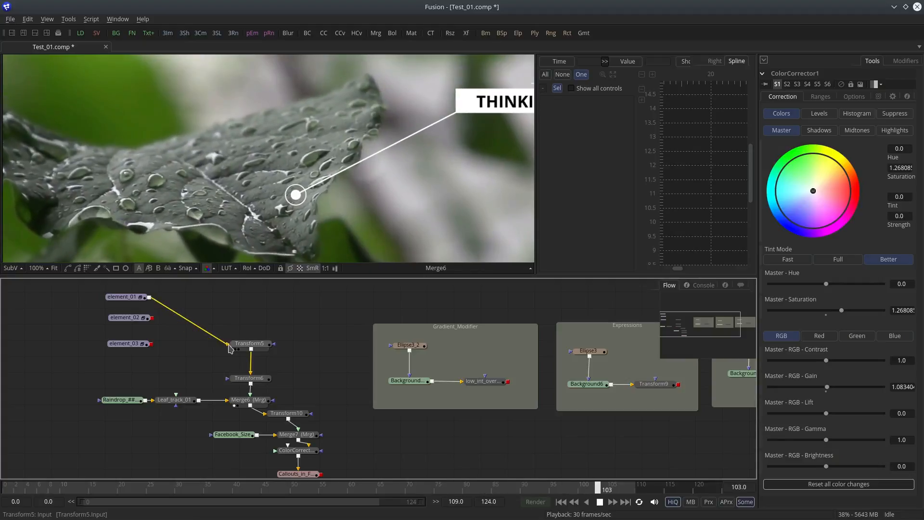
pyautogui.press('F4')
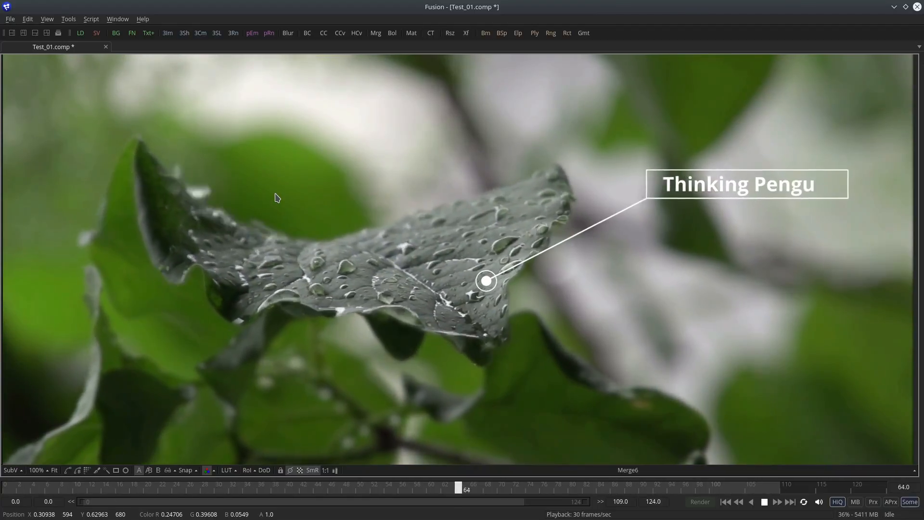
# Step: Connect element_03 to the Transform5 input and preview the logo callout full screen
pyautogui.press('F4')
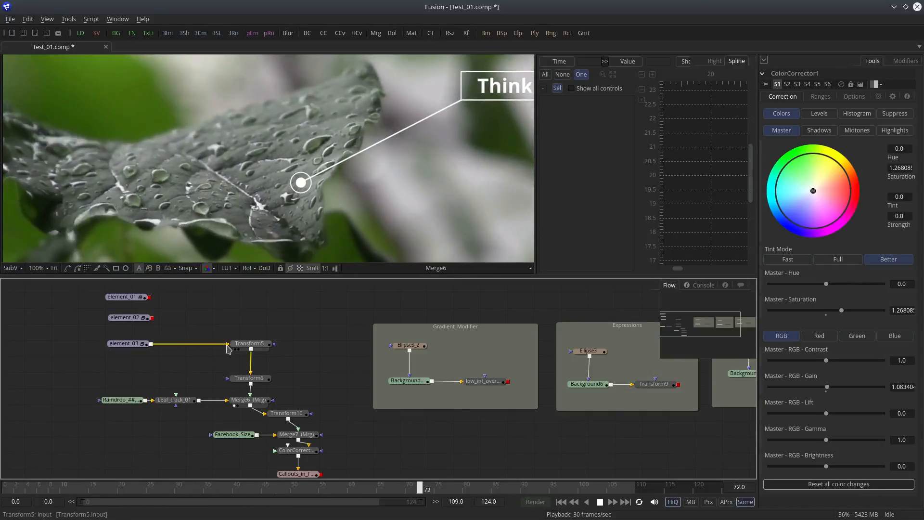
pyautogui.press('F4')
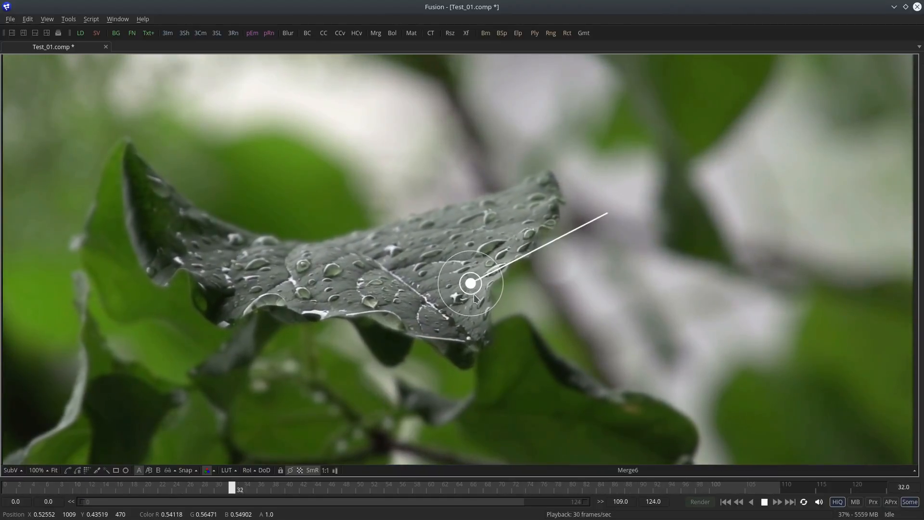
pyautogui.press('F4')
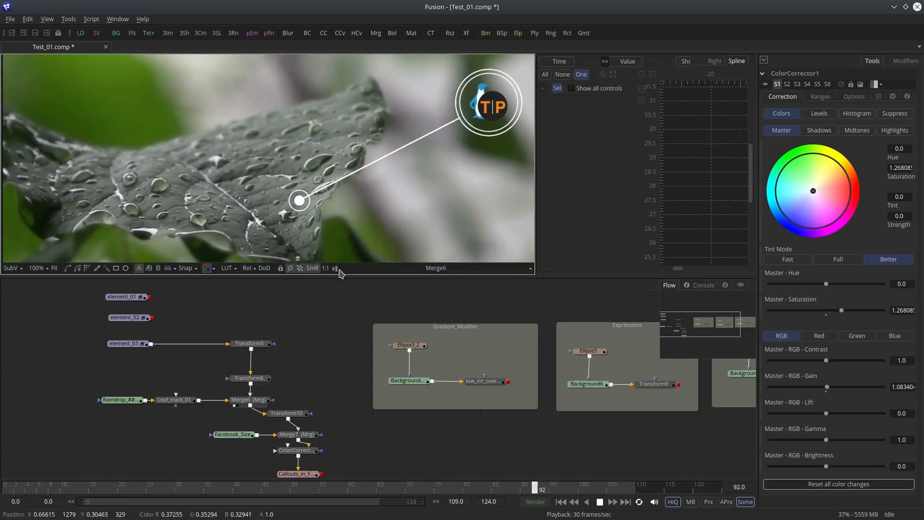
# Step: Show the ColorCorrector1 output in the viewer to examine the final cropped composition
pyautogui.moveTo(202, 338); pyautogui.dragTo(263, 310)
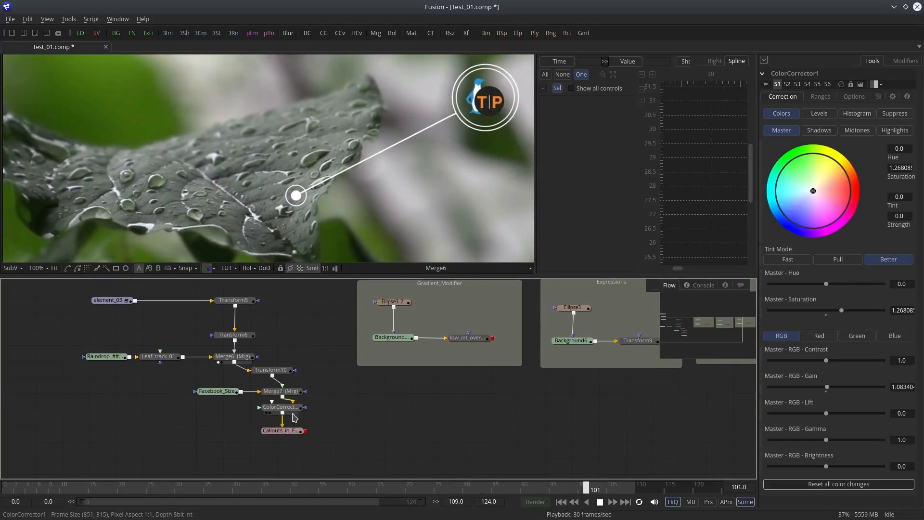
pyautogui.moveTo(292, 403); pyautogui.dragTo(330, 262)
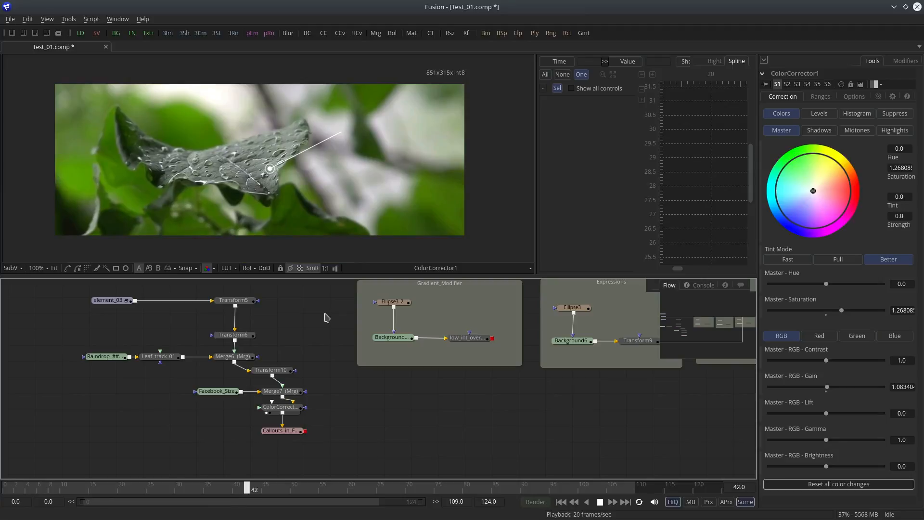
pyautogui.moveTo(234, 335)
pyautogui.moveTo(338, 310); pyautogui.dragTo(340, 323)
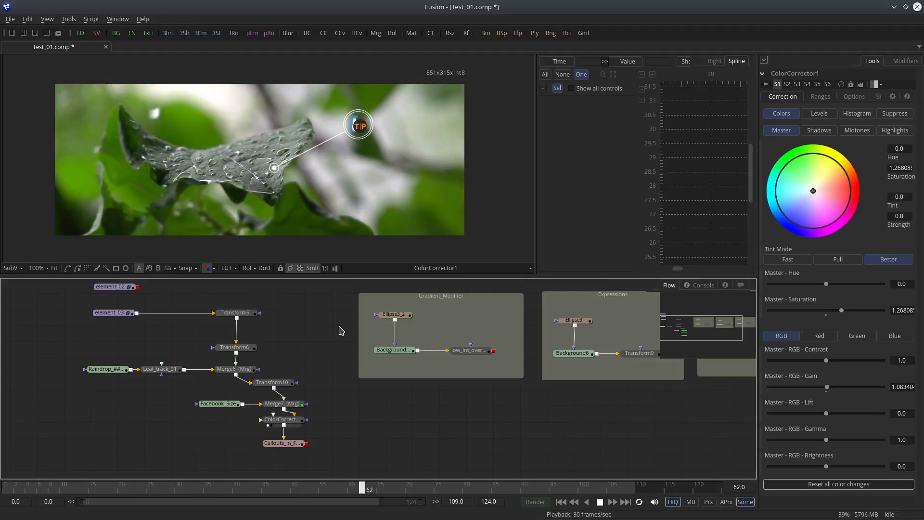
# Step: Stop playback of the finished example and create a new empty composition
pyautogui.click(10, 19)
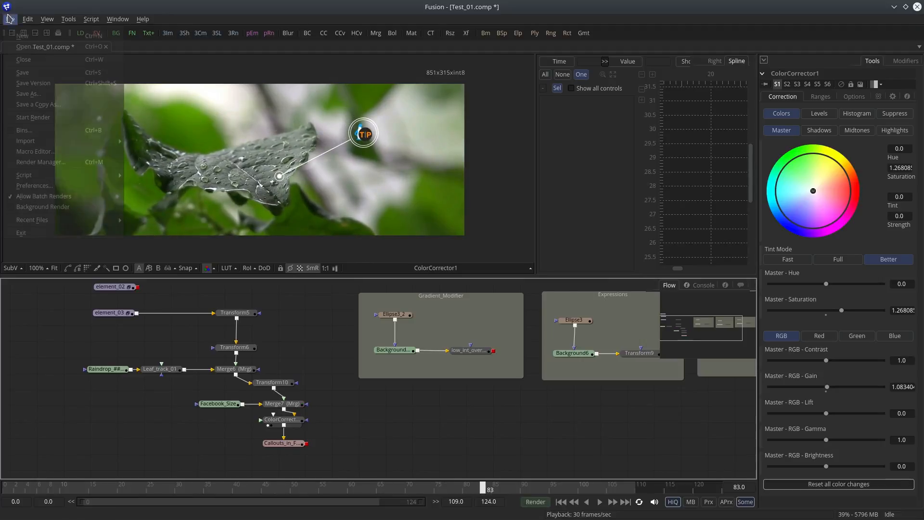
pyautogui.click(731, 475)
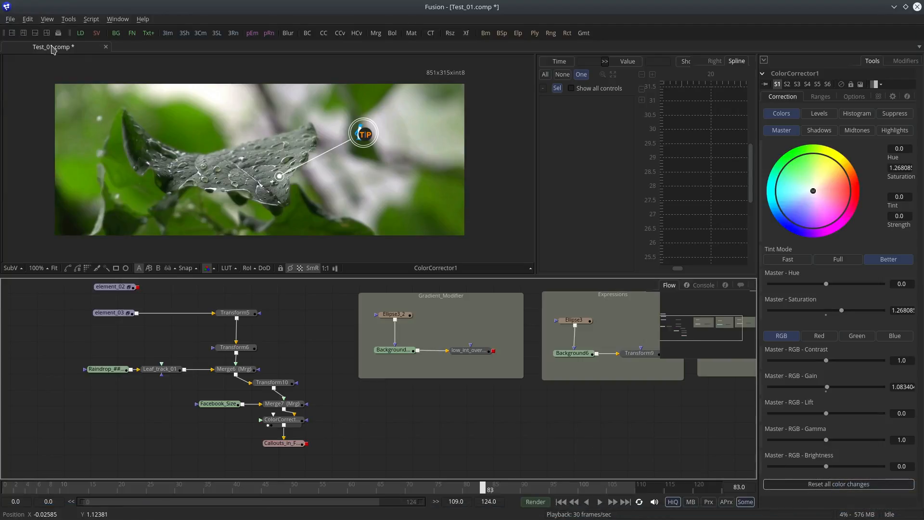
pyautogui.click(10, 19)
pyautogui.click(18, 36)
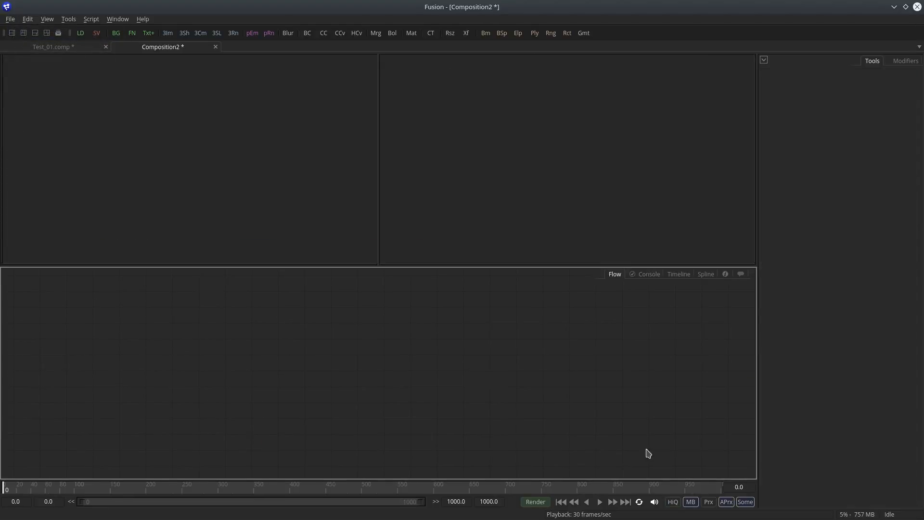
# Step: Set both the render end time and the global end time to 124
pyautogui.click(467, 501)
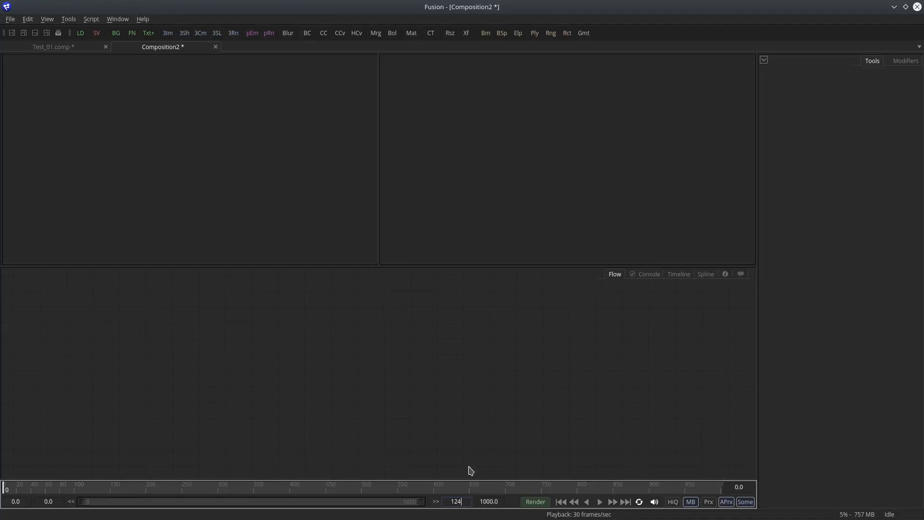
pyautogui.press('Return')
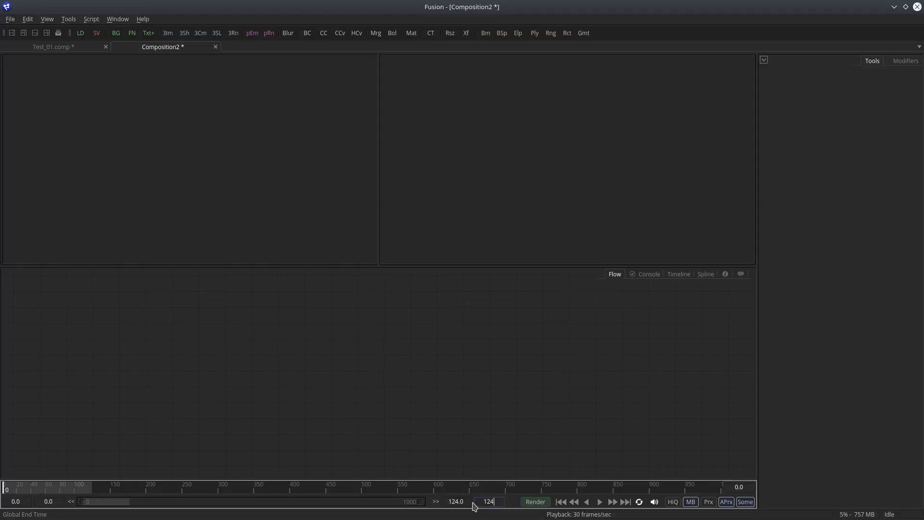
pyautogui.press('Return')
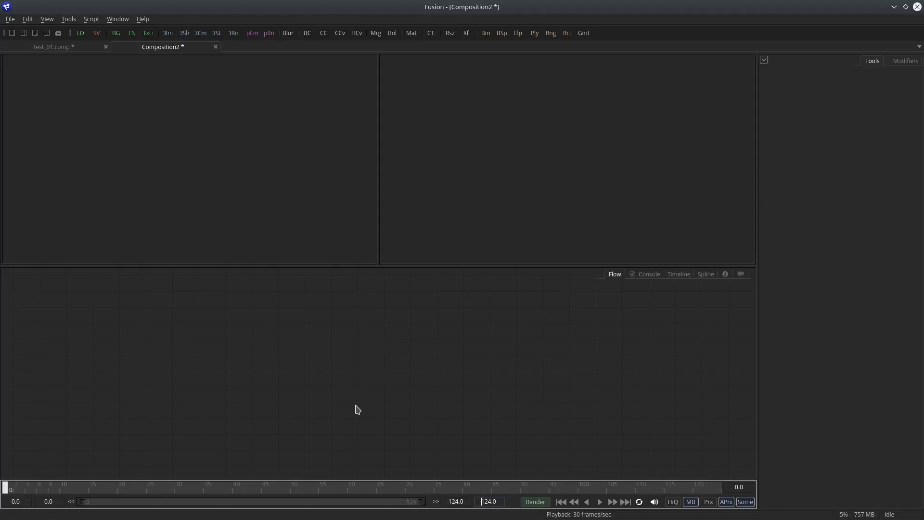
# Step: Review the Frame Format preferences for the new composition and the global defaults, then close them without saving
pyautogui.click(10, 19)
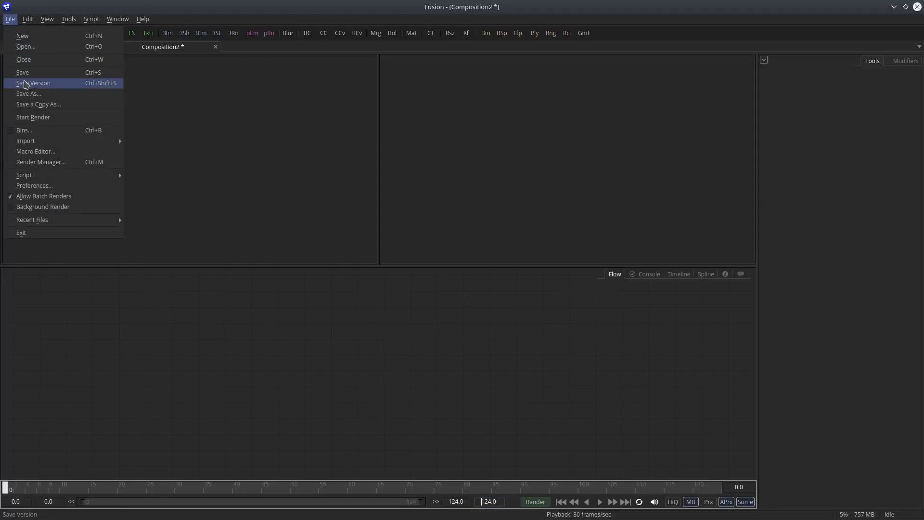
pyautogui.click(41, 185)
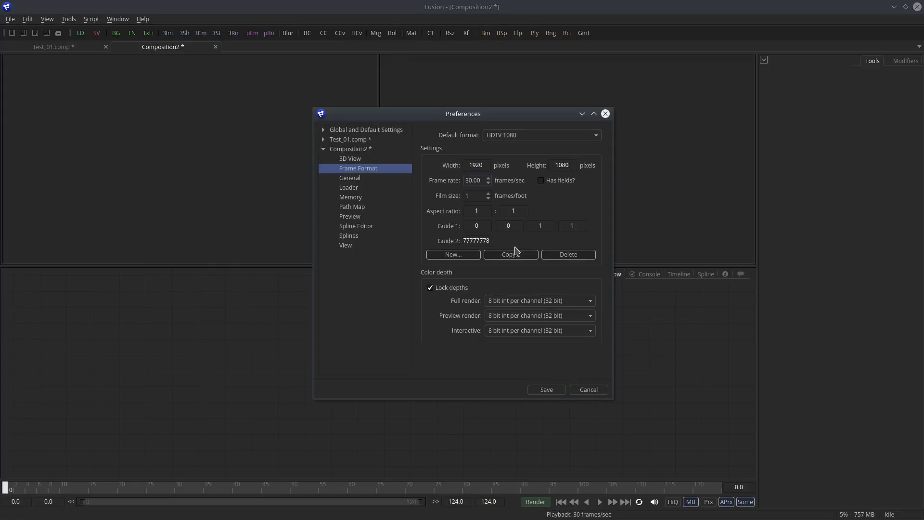
pyautogui.click(323, 130)
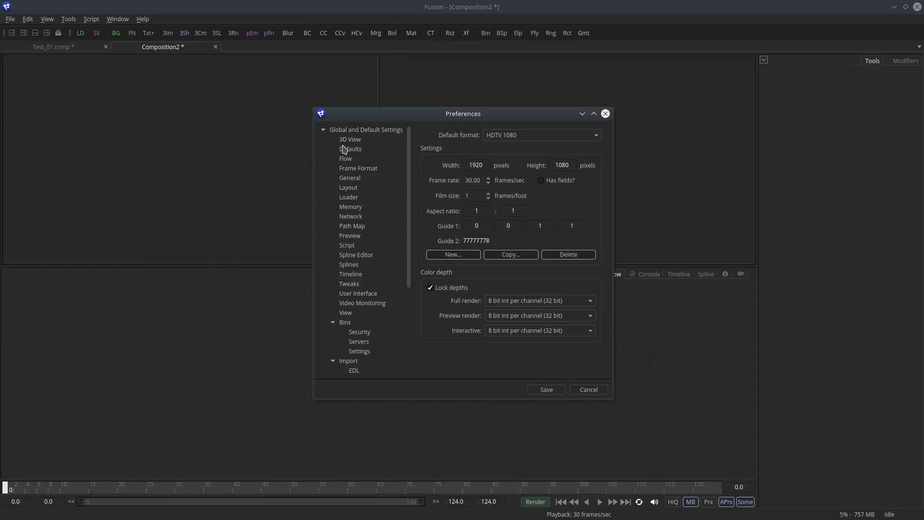
pyautogui.click(371, 171)
pyautogui.click(324, 130)
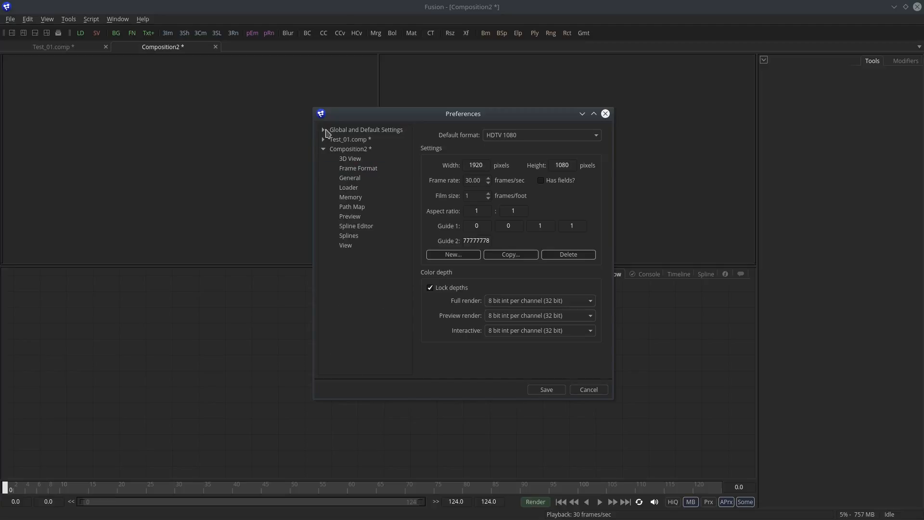
pyautogui.click(601, 390)
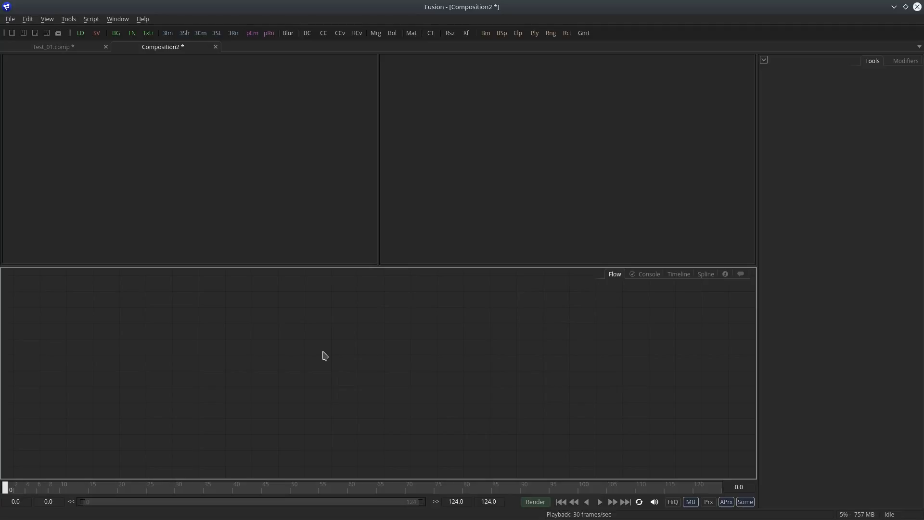
# Step: Load the 1_monitor_1vp_Nodes_Timeline_Spline_Modifier view layout
pyautogui.click(118, 19)
pyautogui.moveTo(154, 60)
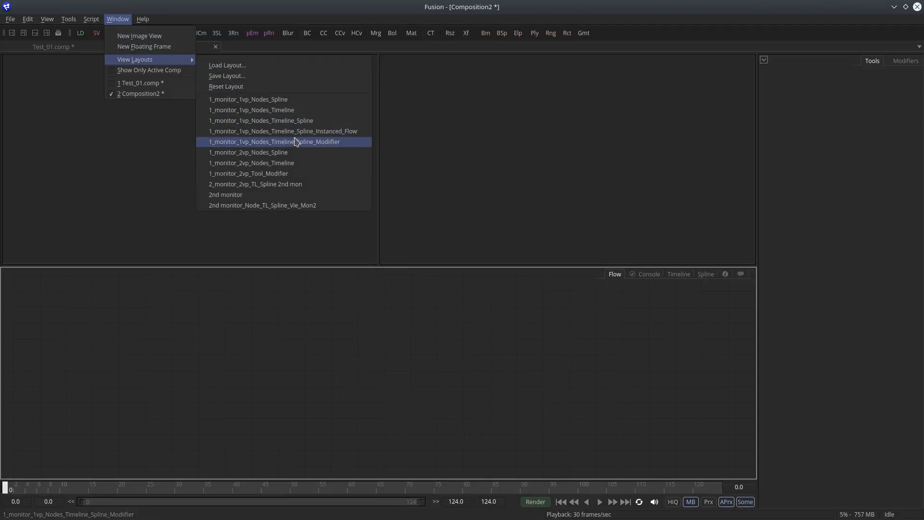
pyautogui.click(321, 143)
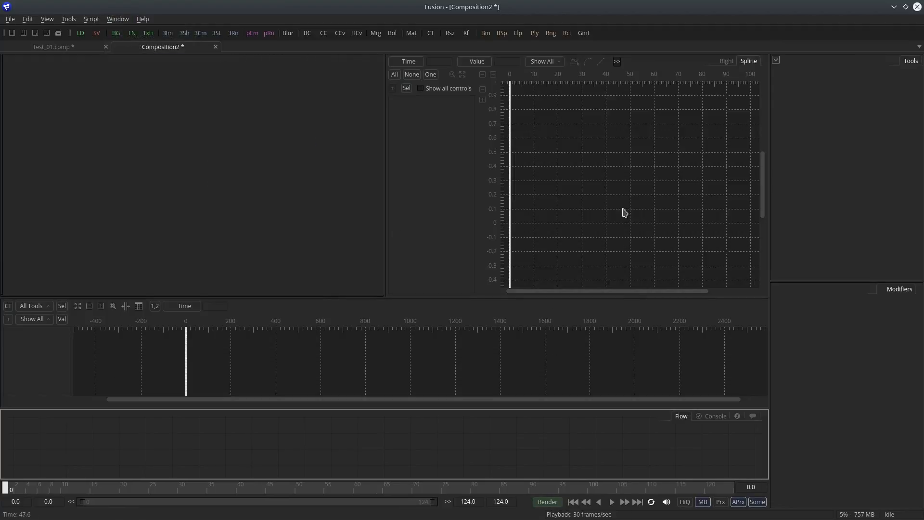
# Step: Rearrange the layout by collapsing the Timeline, docking Modifiers together with Tools, and enlarging the Flow area
pyautogui.moveTo(324, 407); pyautogui.dragTo(331, 299)
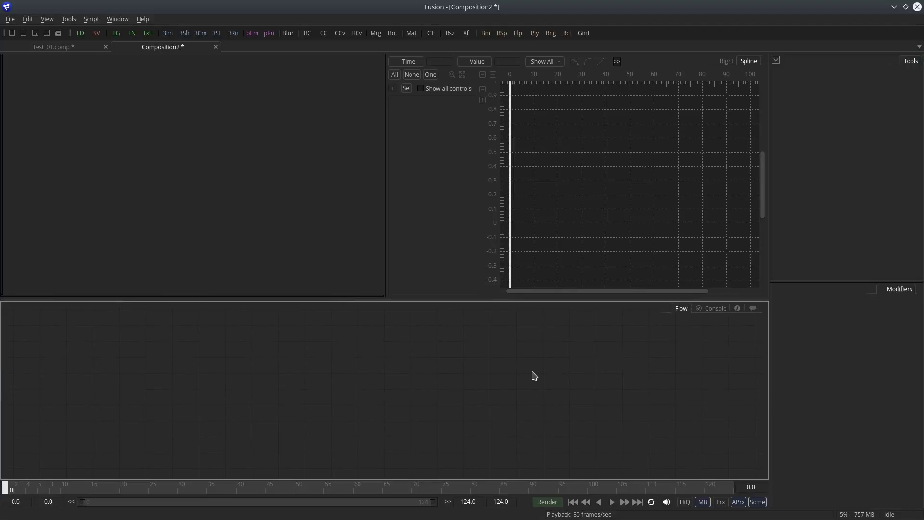
pyautogui.moveTo(899, 295); pyautogui.dragTo(854, 164)
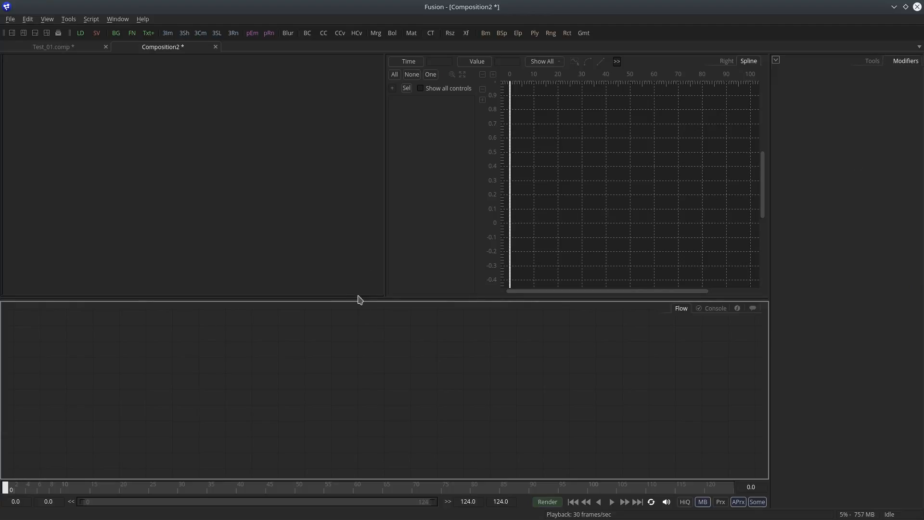
pyautogui.moveTo(356, 302); pyautogui.dragTo(356, 272)
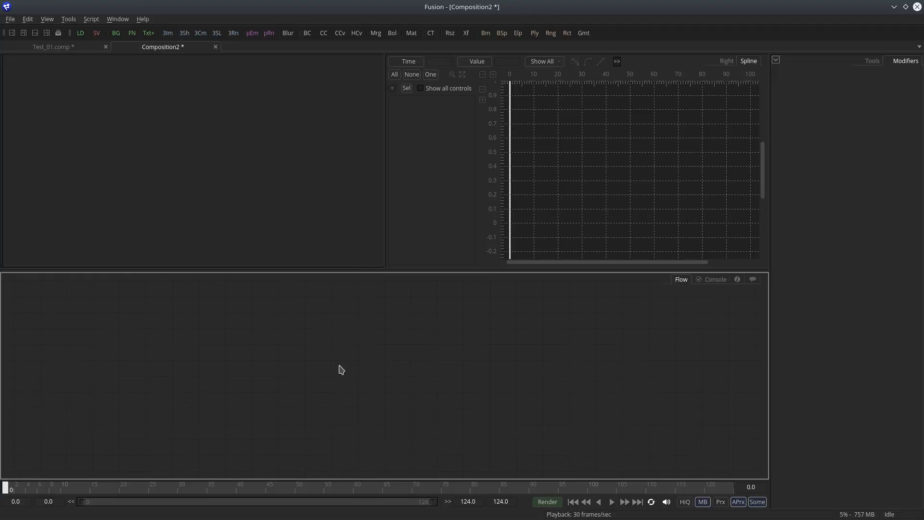
# Step: Add a Background node to the flow, display it in the viewer and place it lower in the flow
pyautogui.moveTo(116, 33); pyautogui.dragTo(205, 328)
pyautogui.press('1')
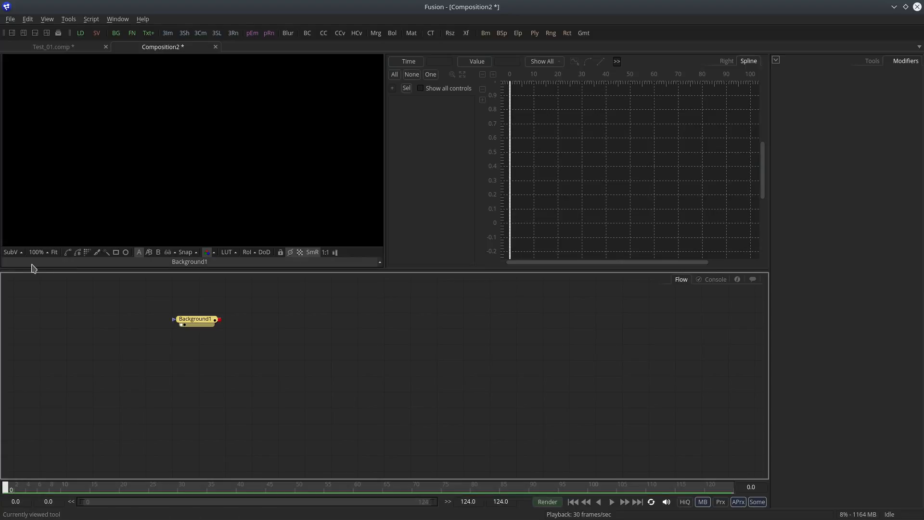
pyautogui.moveTo(198, 321); pyautogui.dragTo(181, 365)
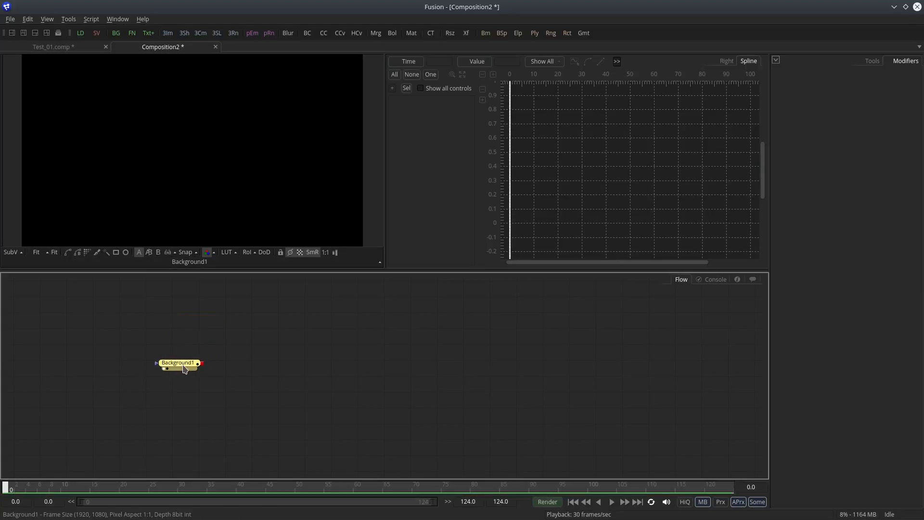
# Step: Add a second Background node above the first and set its color to white
pyautogui.moveTo(219, 327); pyautogui.dragTo(221, 330)
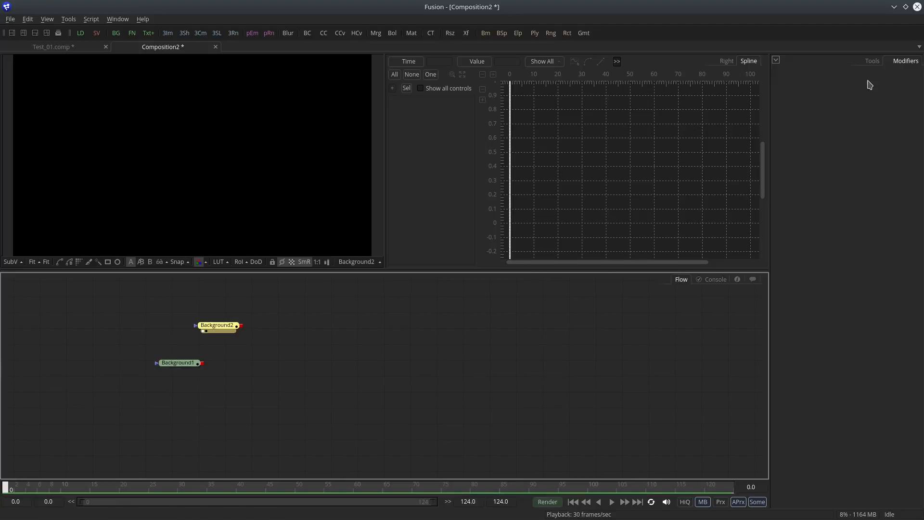
pyautogui.click(873, 61)
pyautogui.click(779, 178)
pyautogui.moveTo(862, 211); pyautogui.dragTo(861, 174)
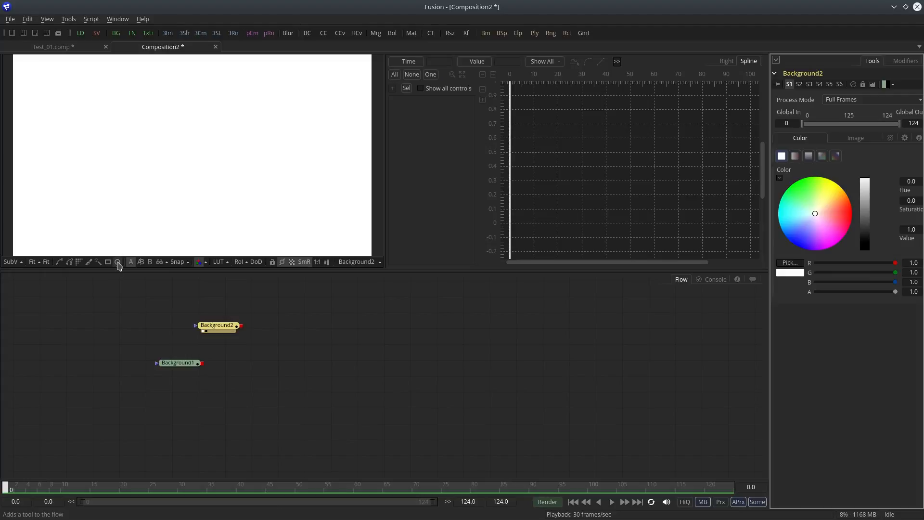
# Step: Mask Background2 with a centered ellipse about 0.071 wide and merge it over Background1
pyautogui.click(118, 261)
pyautogui.moveTo(255, 226); pyautogui.dragTo(198, 172)
pyautogui.moveTo(241, 325); pyautogui.dragTo(203, 367)
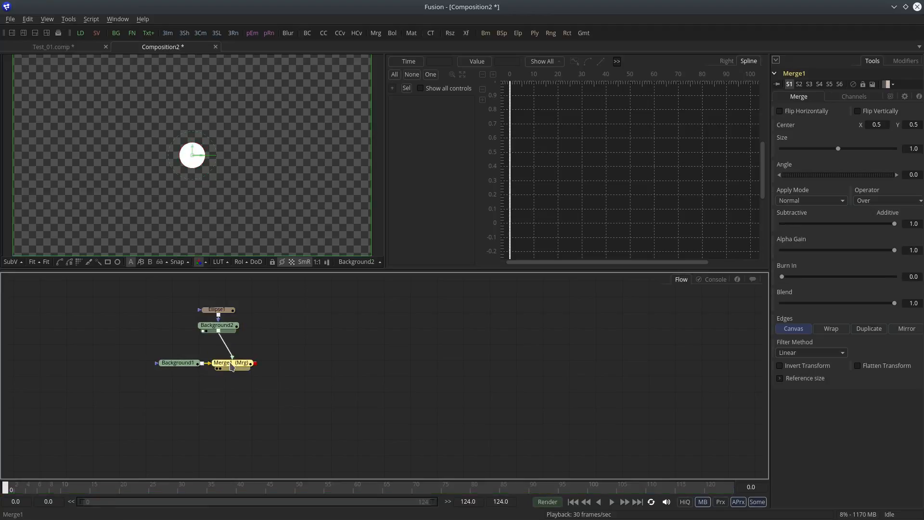
# Step: Move Ellipse1 and Background2 together above Merge1 and choose an Arrange Tools option for the flow
pyautogui.moveTo(260, 285); pyautogui.dragTo(223, 329)
pyautogui.moveTo(224, 326); pyautogui.dragTo(241, 321)
pyautogui.click(279, 346)
pyautogui.rightClick(280, 346)
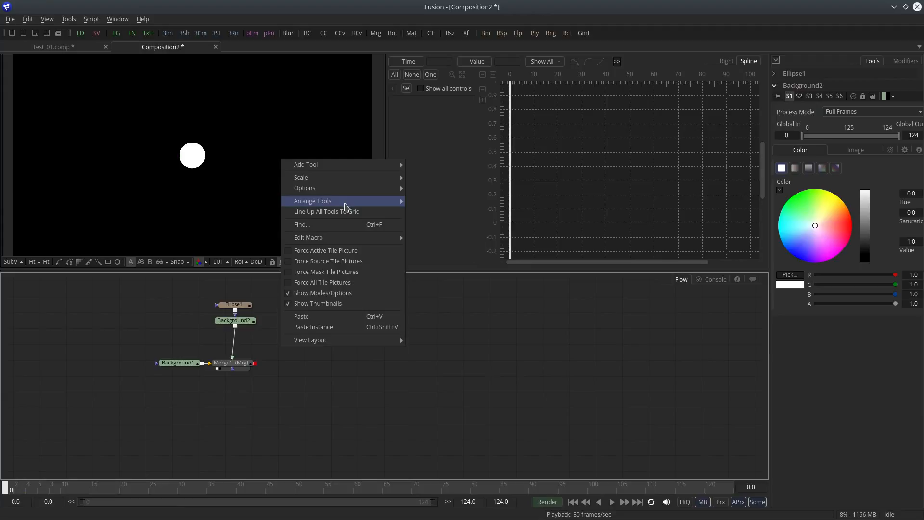
pyautogui.click(432, 202)
# Step: Align Ellipse1 and Background2 directly above Merge1 and move Background1 farther away from the merge
pyautogui.moveTo(277, 293); pyautogui.dragTo(251, 323)
pyautogui.moveTo(240, 365); pyautogui.dragTo(162, 367)
pyautogui.moveTo(225, 361); pyautogui.dragTo(227, 314)
pyautogui.hotkey('ctrl', 'z')
pyautogui.click(308, 372)
# Step: Shrink Ellipse1 in the viewer to about 0.0295 in width and height
pyautogui.click(230, 315)
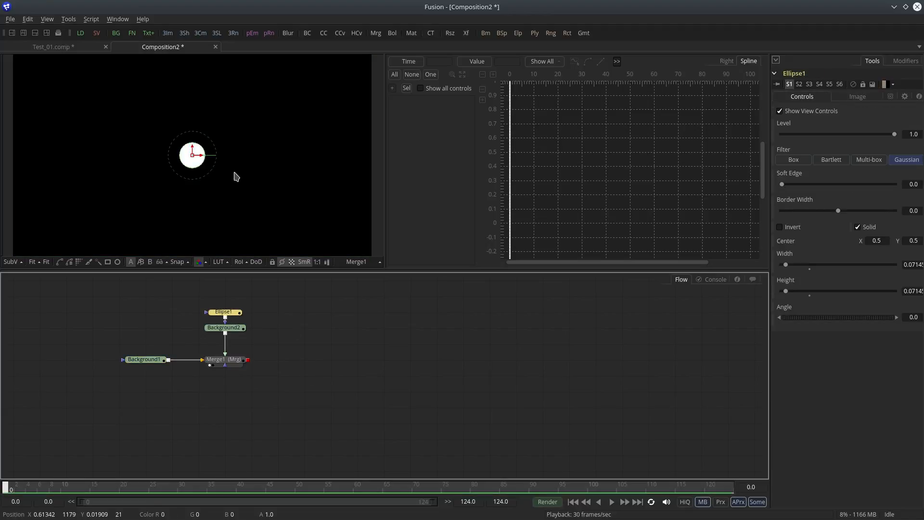
pyautogui.click(264, 173)
pyautogui.scroll(6, 231, 180)
pyautogui.moveTo(158, 161); pyautogui.dragTo(218, 192)
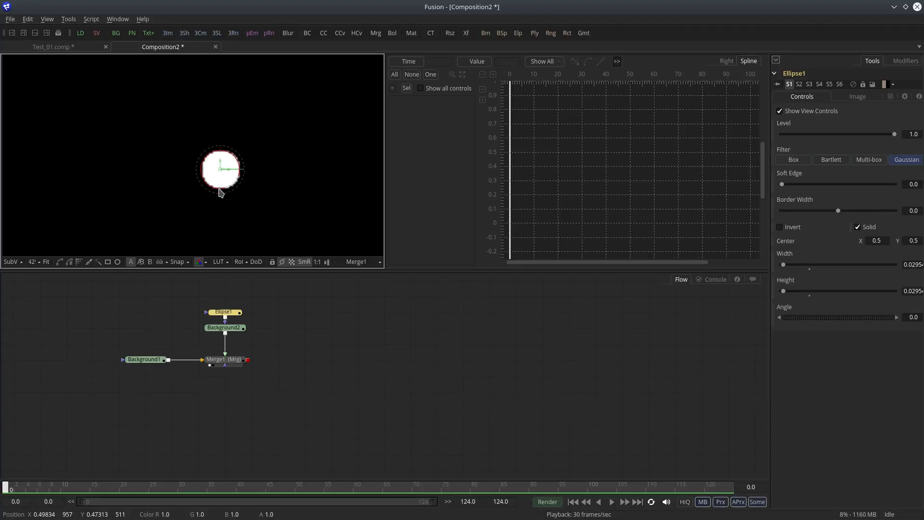
pyautogui.click(46, 263)
# Step: Move Ellipse1 higher above Background2 in the flow
pyautogui.click(300, 364)
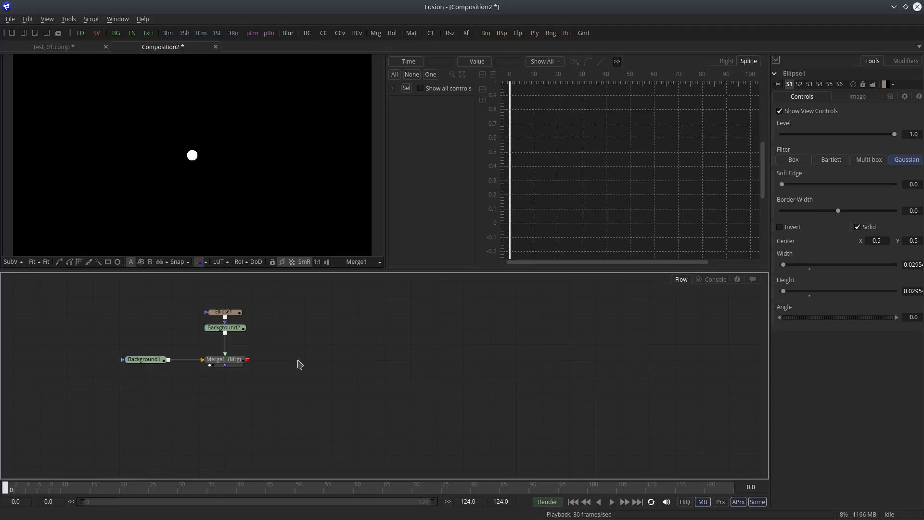
pyautogui.moveTo(239, 314); pyautogui.dragTo(239, 298)
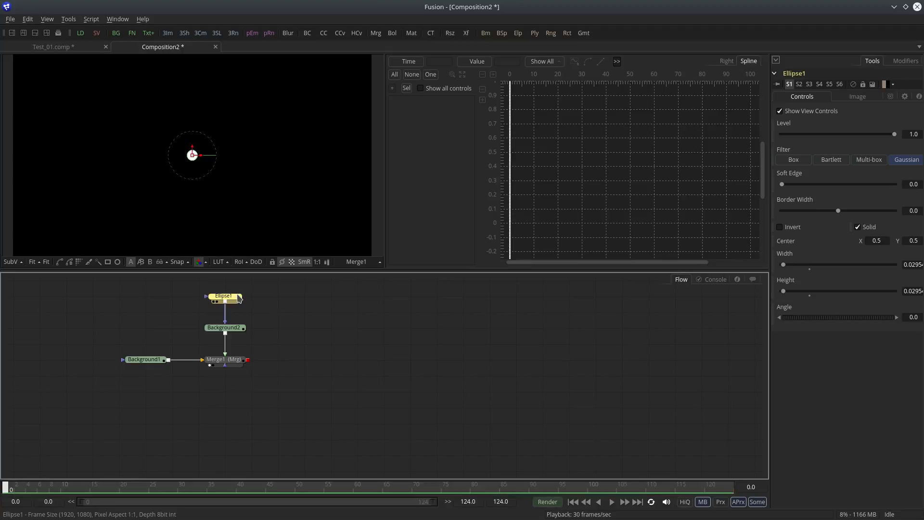
# Step: Duplicate Ellipse1, enlarge the copy around the dot, and make it a ring with Solid off and a border width of about 0.0058
pyautogui.hotkey('ctrl', 'v')
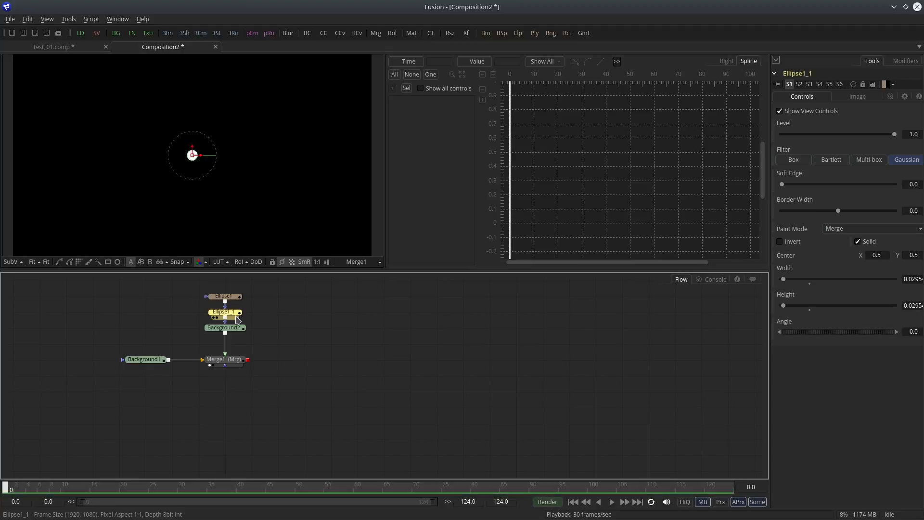
pyautogui.moveTo(197, 165); pyautogui.dragTo(206, 170)
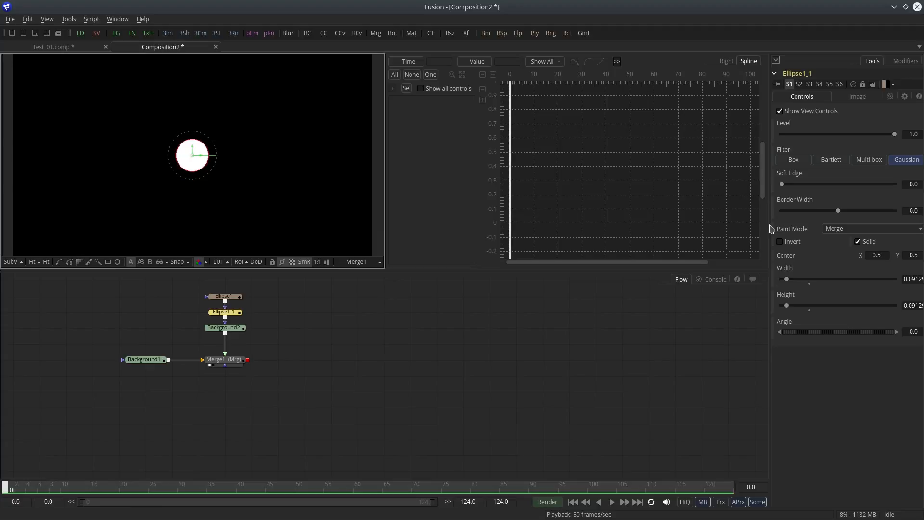
pyautogui.click(857, 241)
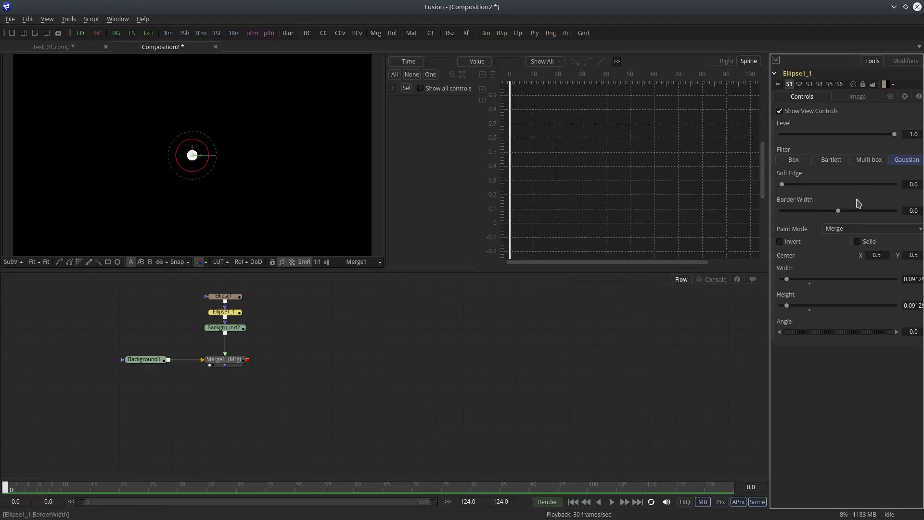
pyautogui.moveTo(772, 205); pyautogui.dragTo(754, 204)
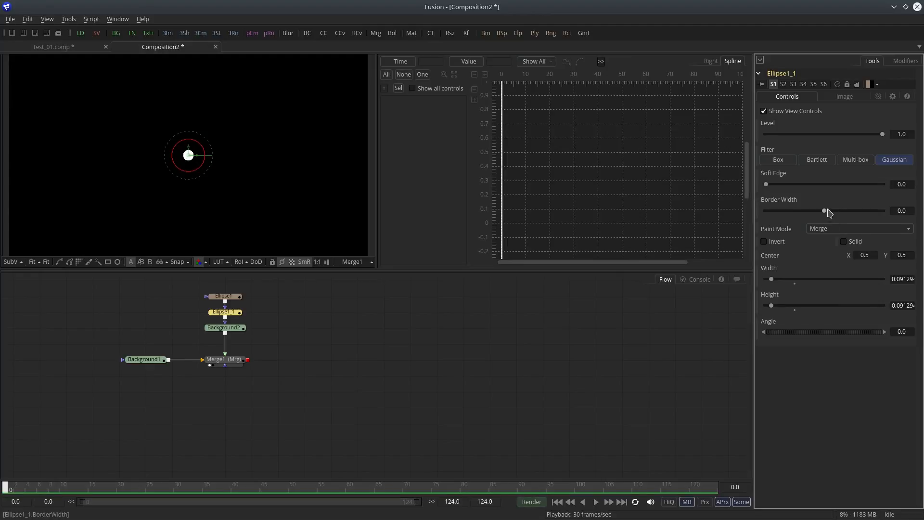
pyautogui.moveTo(826, 213); pyautogui.dragTo(826, 211)
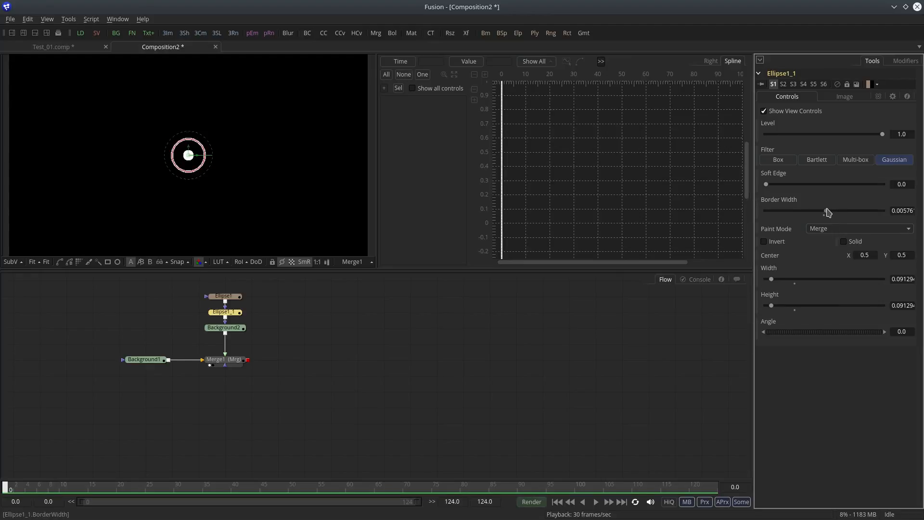
pyautogui.click(370, 405)
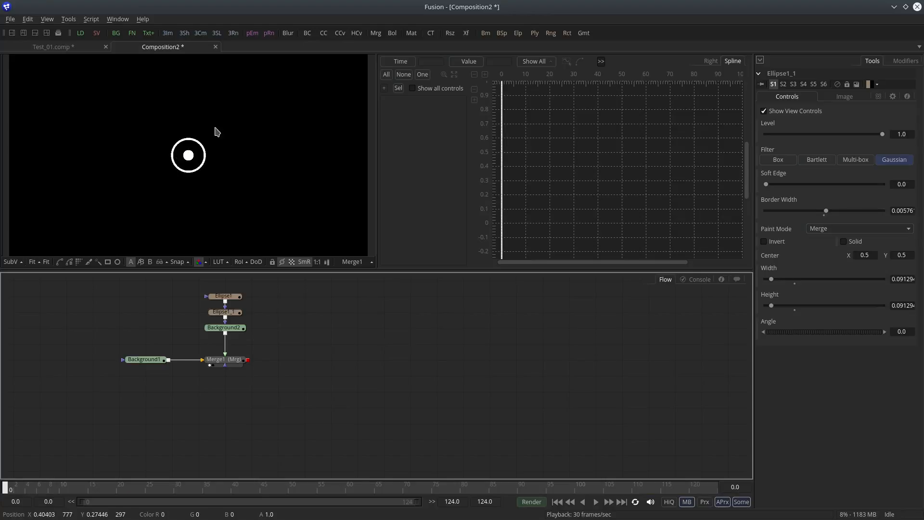
# Step: Shrink the ring Ellipse1_1 in the viewer to about 0.079 in width and height
pyautogui.click(225, 311)
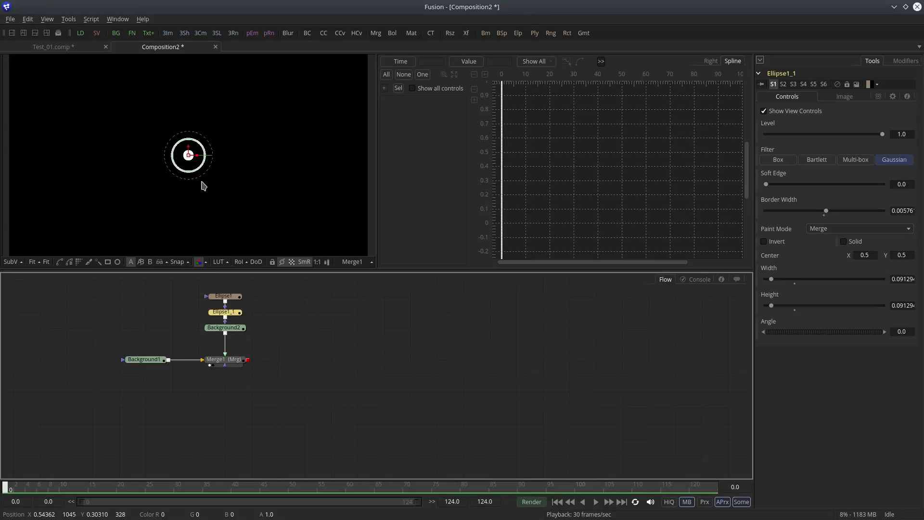
pyautogui.moveTo(200, 172); pyautogui.dragTo(199, 171)
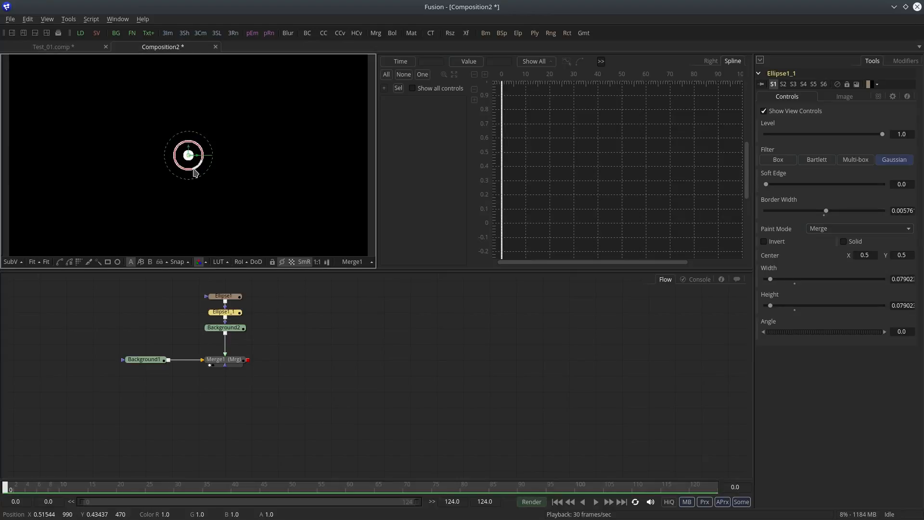
pyautogui.click(287, 334)
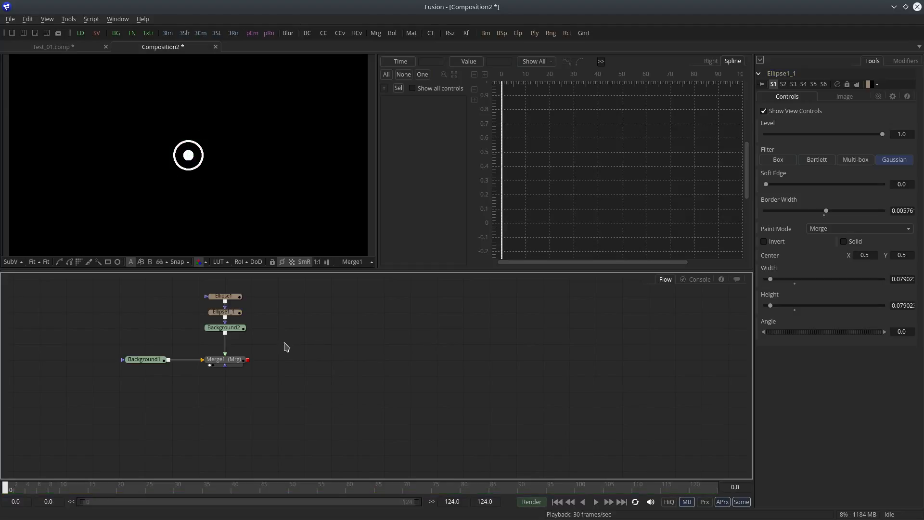
# Step: Set Background1's alpha to 0, and turn on high quality with motion blur and auto proxy off
pyautogui.click(141, 360)
pyautogui.moveTo(886, 207); pyautogui.dragTo(785, 212)
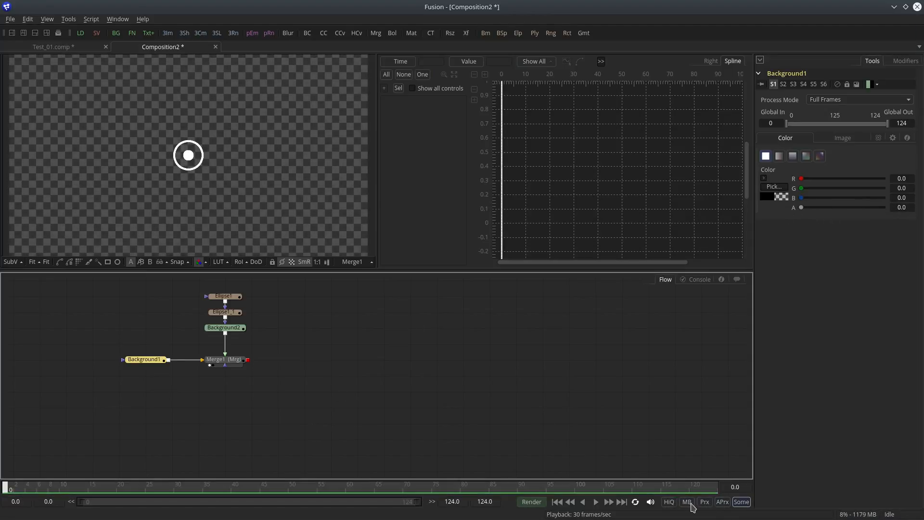
pyautogui.click(671, 502)
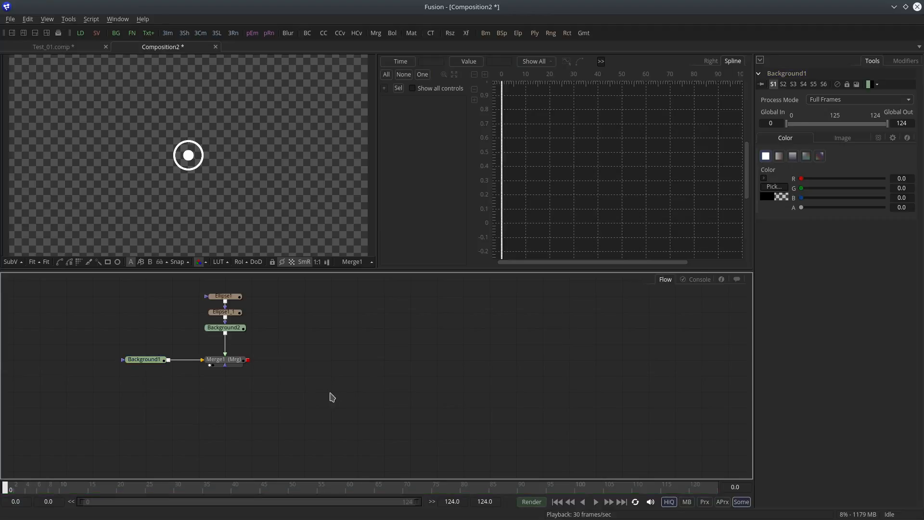
# Step: Save the composition as test_02
pyautogui.hotkey('ctrl', 's')
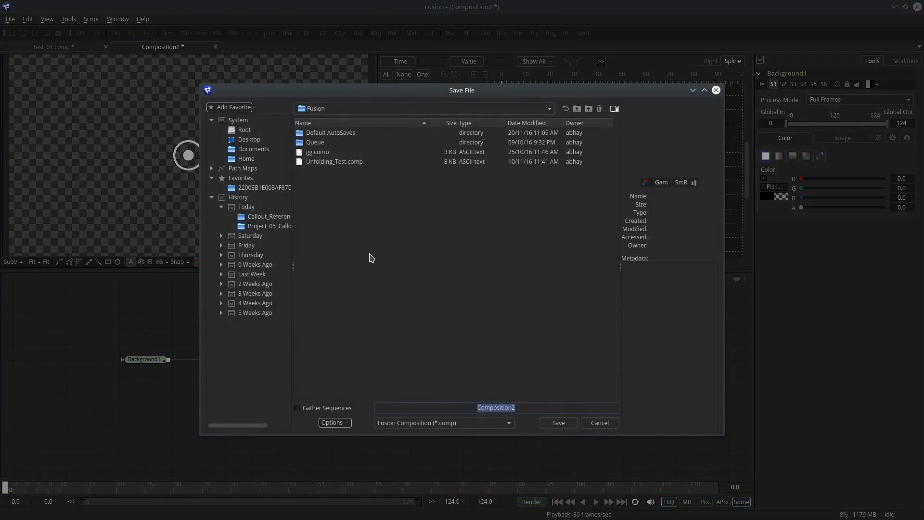
pyautogui.write('test_02')
pyautogui.press('Return')
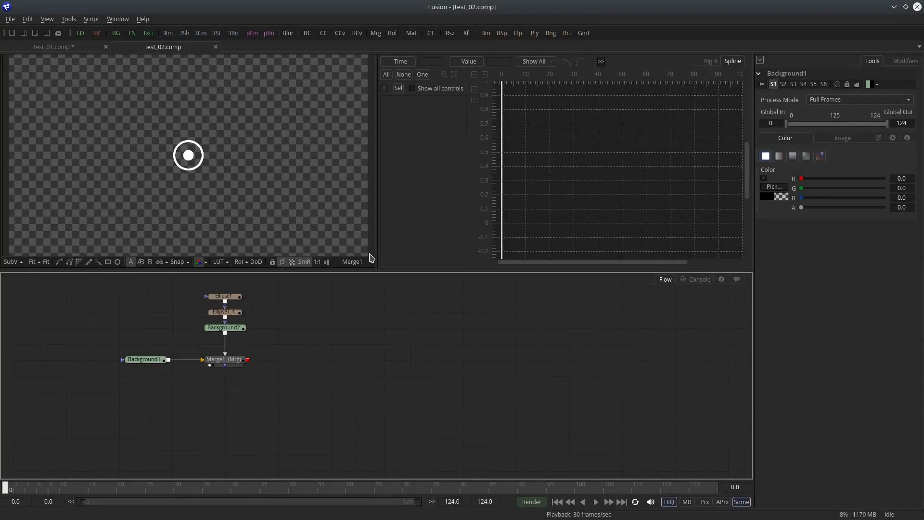
# Step: Move both ellipses and Background2 farther above Merge1, and insert a Transform node between Background2 and Merge1
pyautogui.moveTo(312, 347); pyautogui.dragTo(278, 348)
pyautogui.moveTo(242, 295); pyautogui.dragTo(212, 317)
pyautogui.click(218, 342)
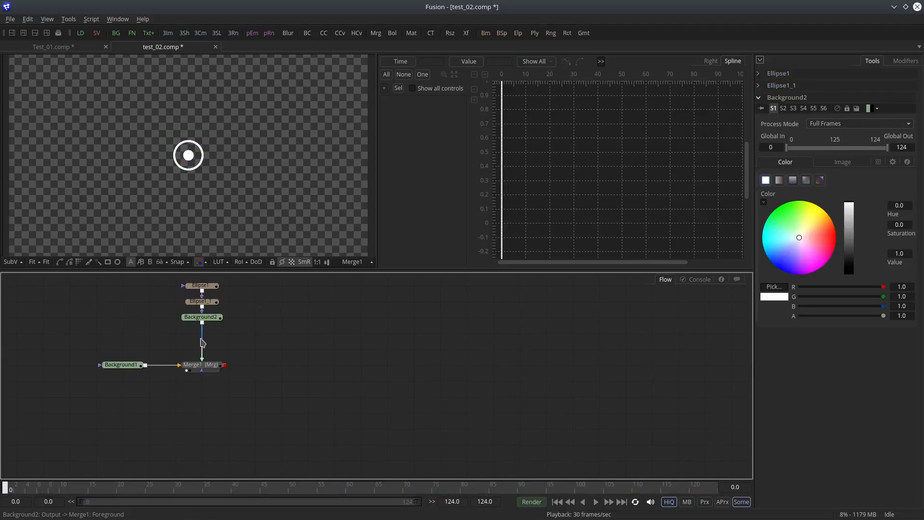
pyautogui.rightClick(202, 338)
pyautogui.moveTo(268, 157)
pyautogui.moveTo(356, 414)
pyautogui.click(423, 477)
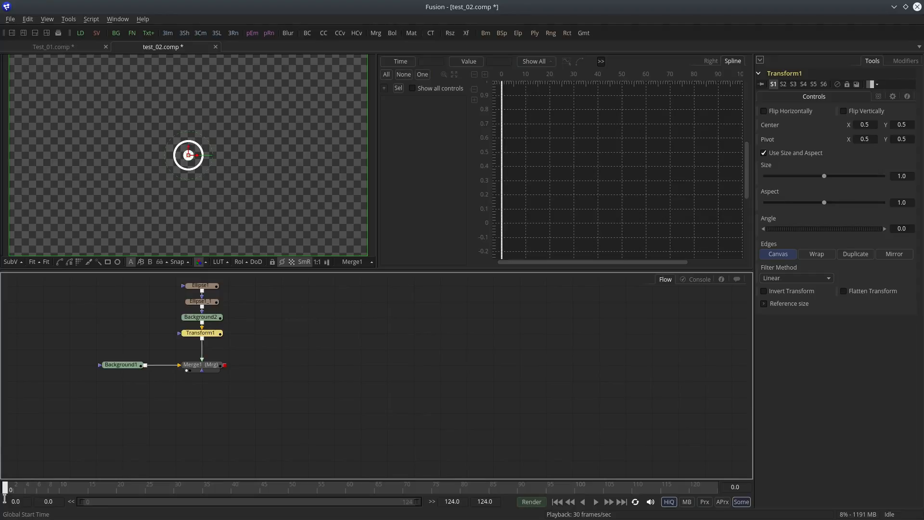
# Step: Animate Transform1's Size with keyframes of 1.0 at frame 20 and 0.0 at frame 0
pyautogui.moveTo(6, 488); pyautogui.dragTo(120, 494)
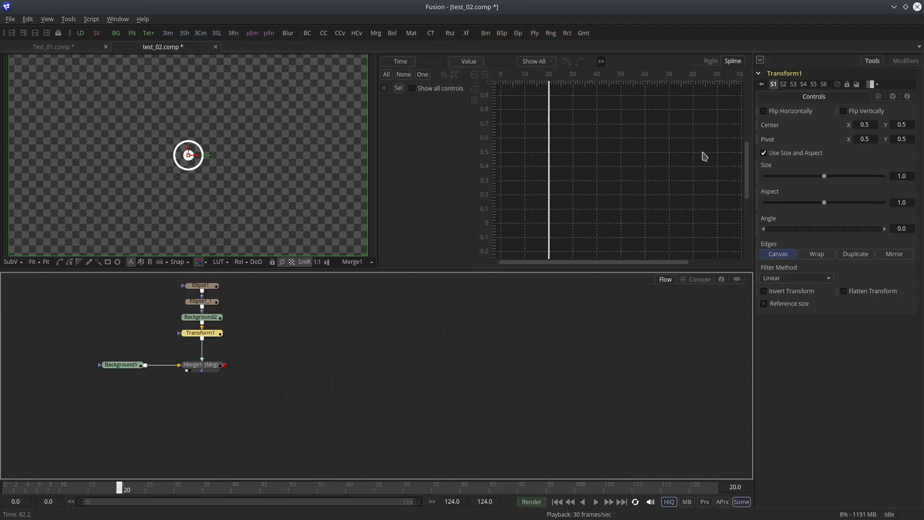
pyautogui.rightClick(765, 166)
pyautogui.click(785, 173)
pyautogui.moveTo(50, 488); pyautogui.dragTo(3, 488)
pyautogui.moveTo(820, 179); pyautogui.dragTo(668, 191)
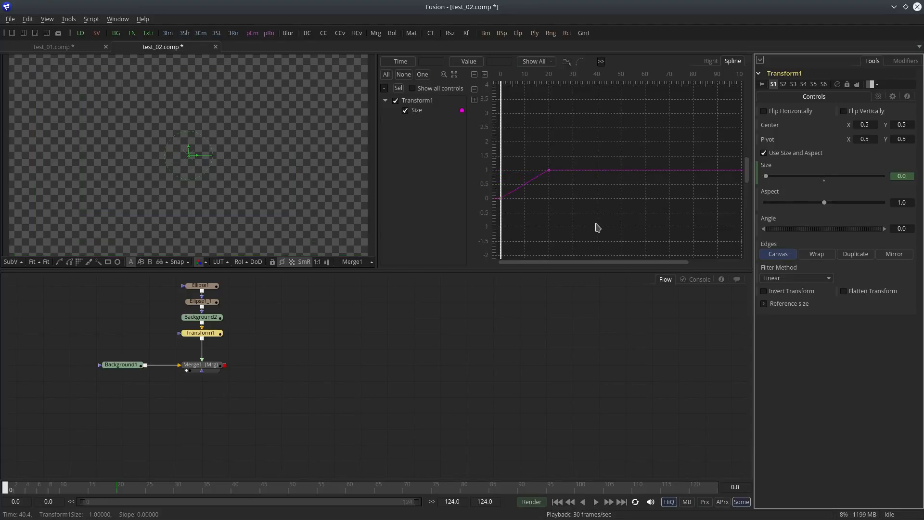
# Step: Select both Size keyframes of Transform1 in the spline and flatten their handles so the curve eases in and out
pyautogui.moveTo(548, 113); pyautogui.dragTo(608, 93)
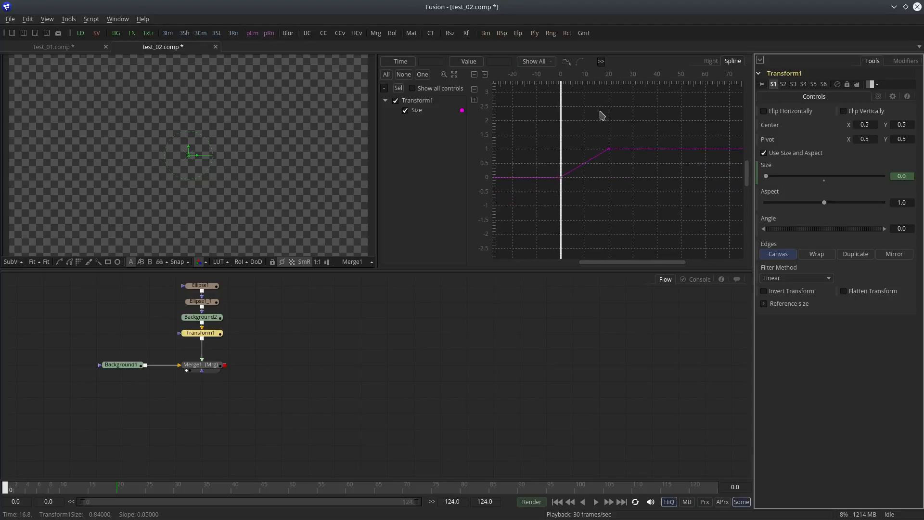
pyautogui.moveTo(560, 144); pyautogui.dragTo(623, 143)
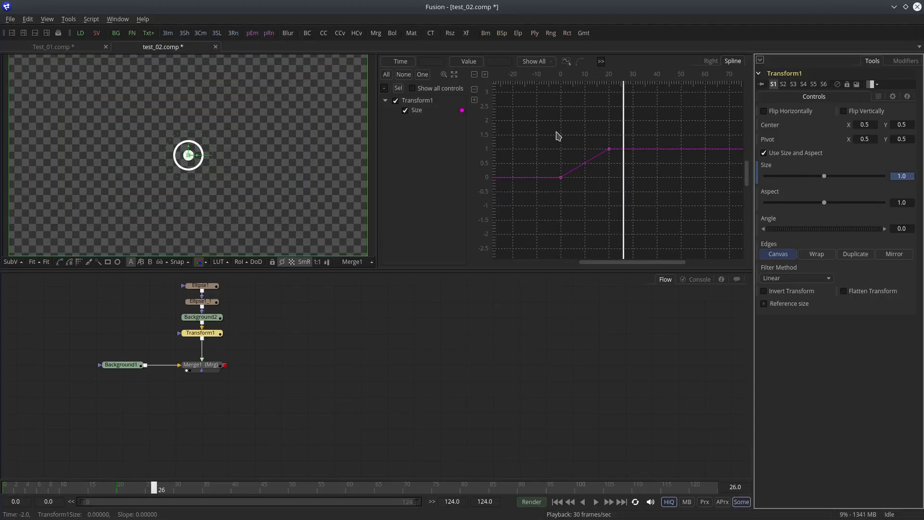
pyautogui.moveTo(544, 130); pyautogui.dragTo(629, 220)
pyautogui.scroll(3, 569, 154)
pyautogui.click(668, 151)
pyautogui.moveTo(559, 202); pyautogui.dragTo(590, 196)
pyautogui.moveTo(555, 107); pyautogui.dragTo(663, 216)
pyautogui.click(663, 215)
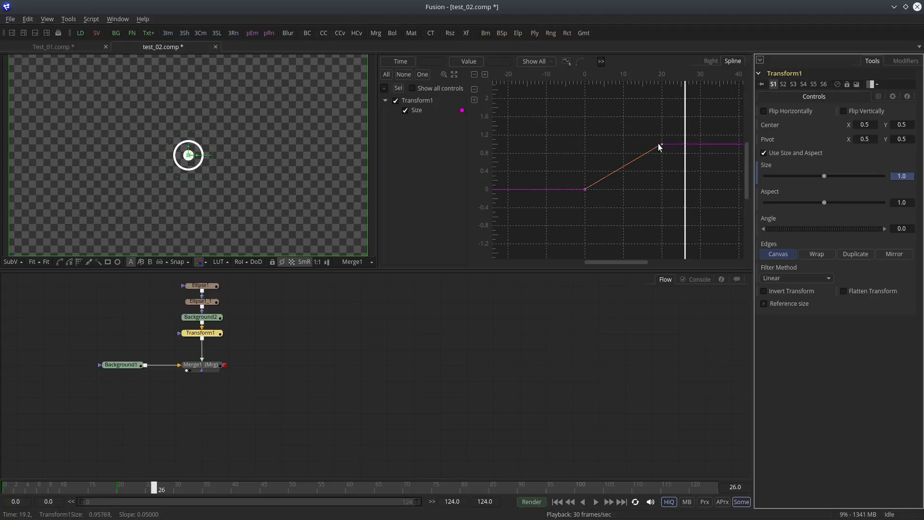
pyautogui.moveTo(660, 149)
pyautogui.mouseDown()
pyautogui.moveTo(656, 155)
pyautogui.moveTo(662, 145)
pyautogui.mouseUp()
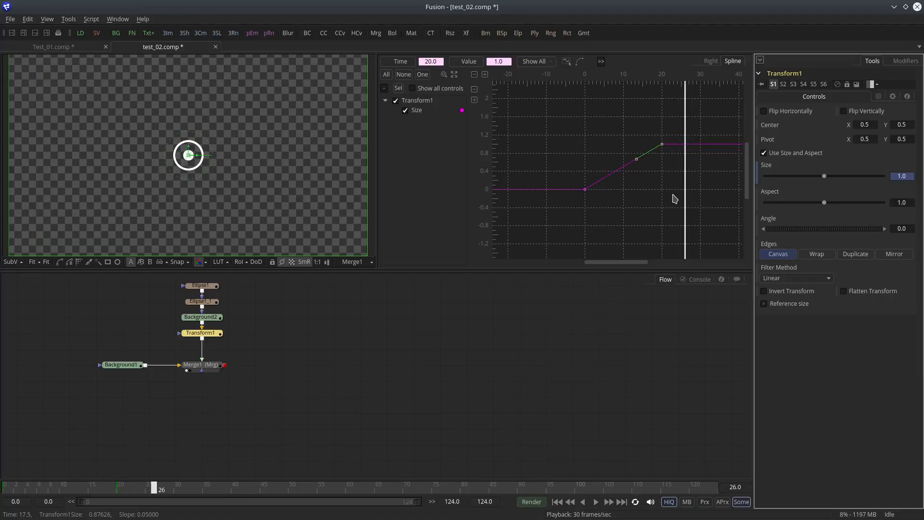
pyautogui.click(538, 216)
pyautogui.moveTo(570, 177); pyautogui.dragTo(611, 227)
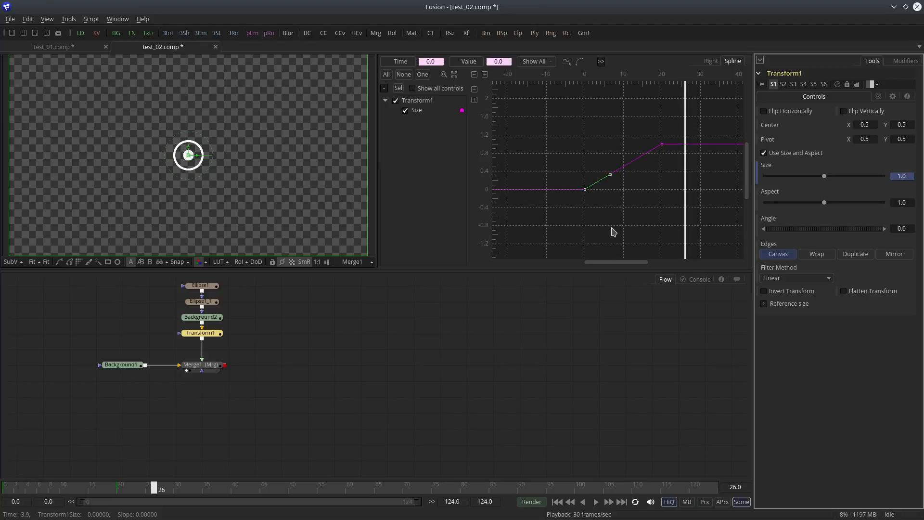
pyautogui.moveTo(547, 120); pyautogui.dragTo(676, 223)
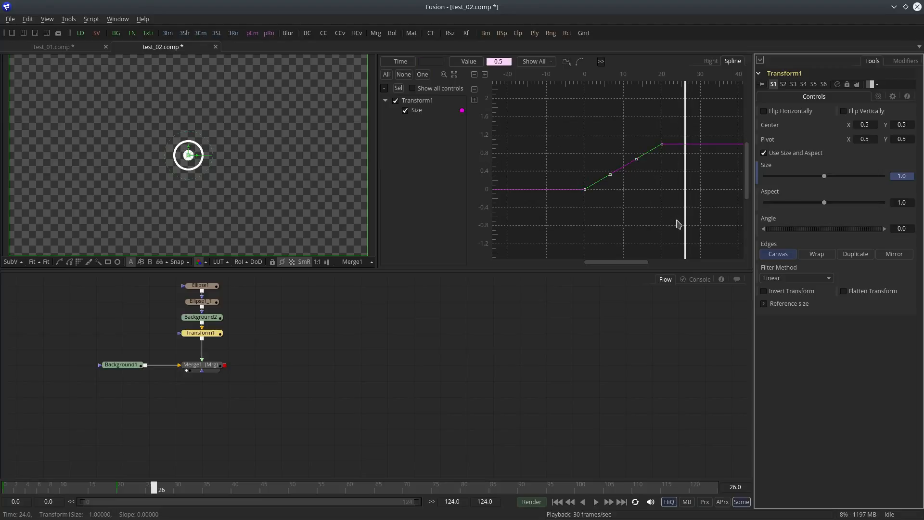
# Step: Play the size animation from the first frame and set the Spline view's scale option to Manual
pyautogui.click(567, 503)
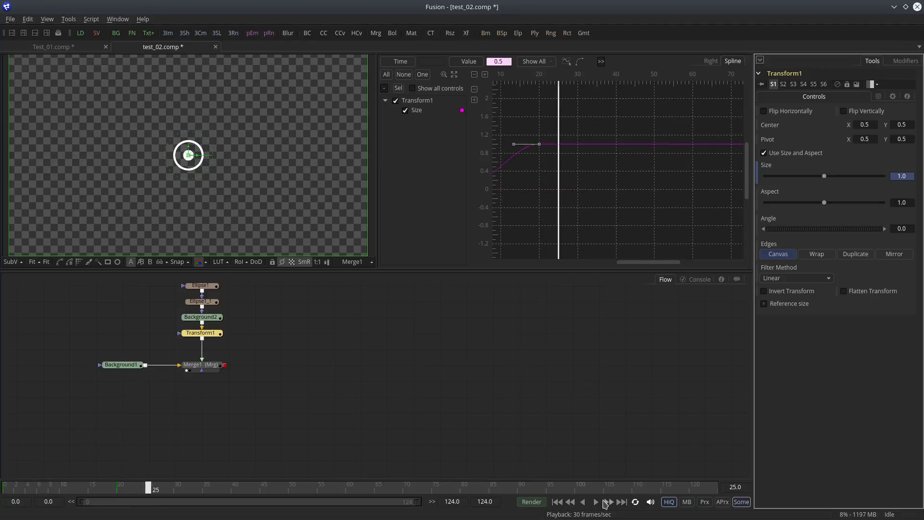
pyautogui.click(558, 503)
pyautogui.click(595, 503)
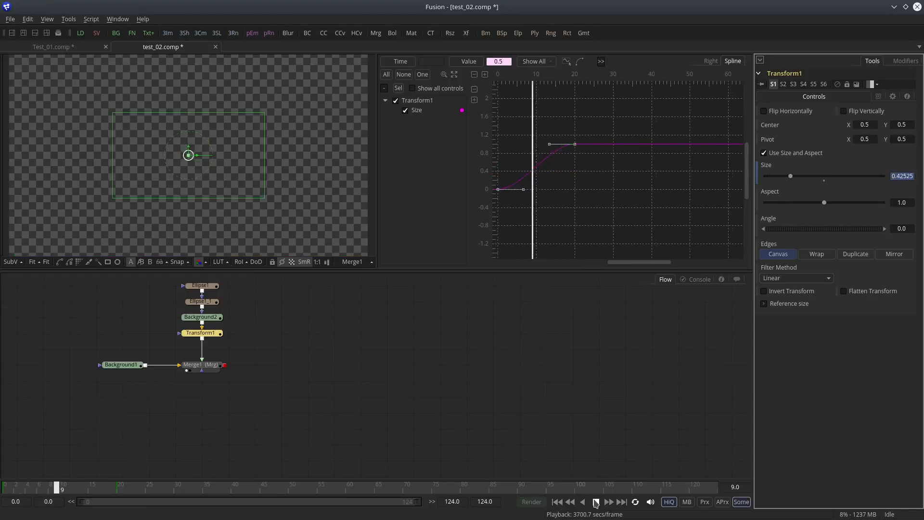
pyautogui.rightClick(576, 202)
pyautogui.moveTo(637, 8)
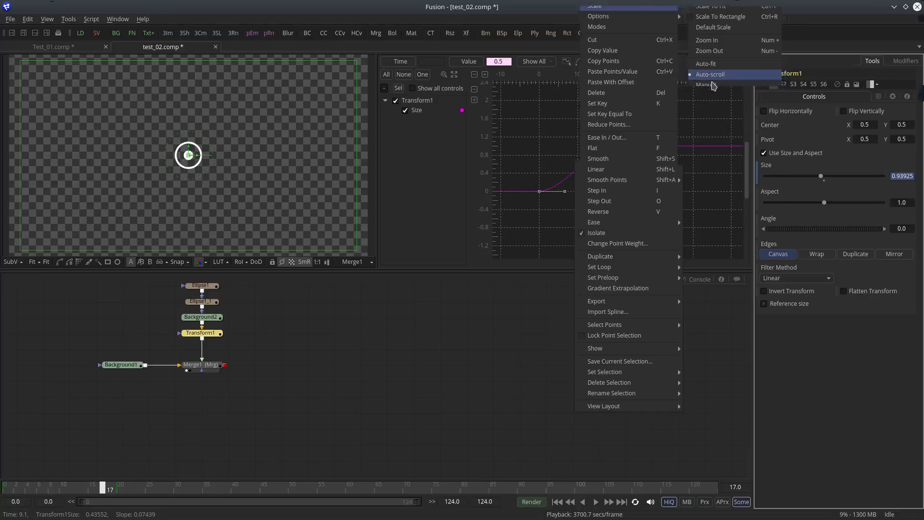
pyautogui.click(711, 84)
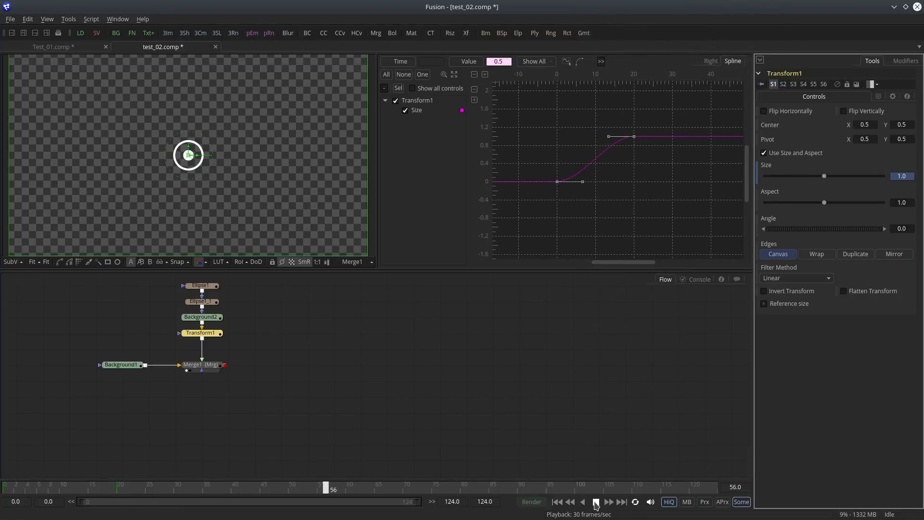
# Step: Limit the render range to frames 0 to 25 and play the size animation within it
pyautogui.moveTo(41, 492); pyautogui.dragTo(152, 491)
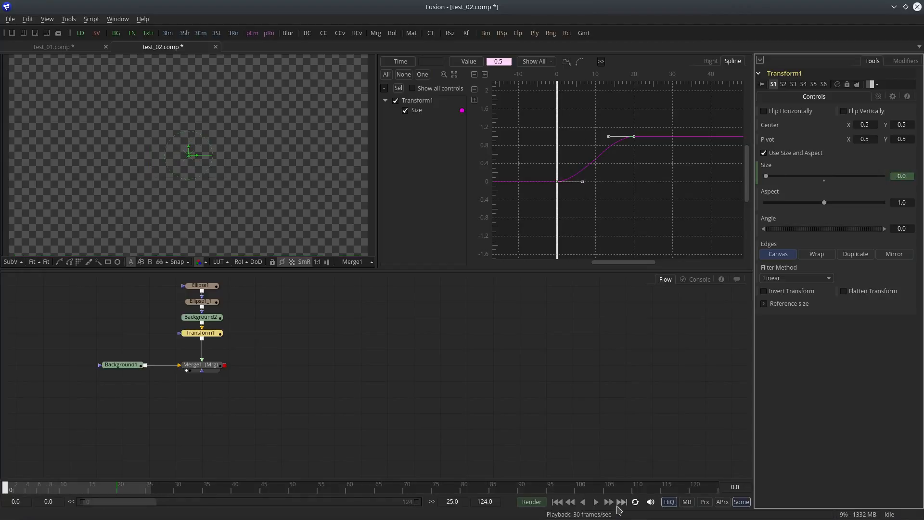
pyautogui.click(595, 501)
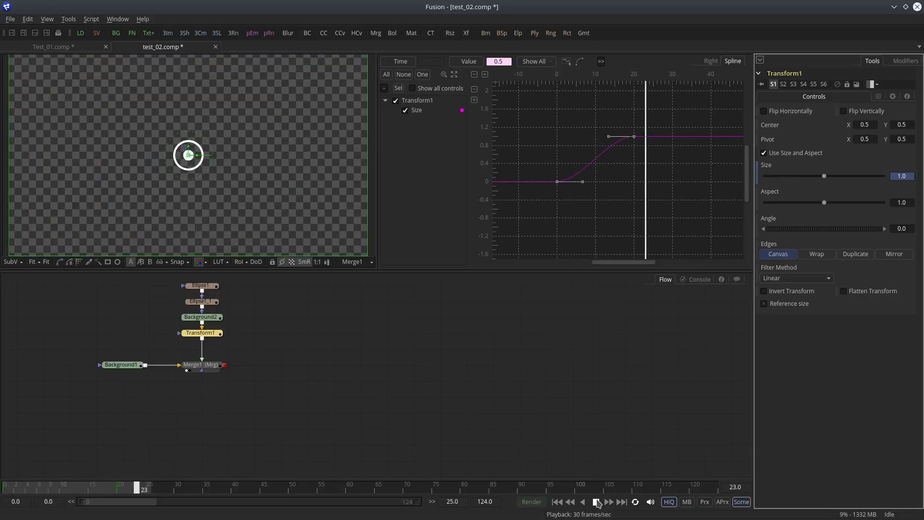
pyautogui.click(596, 503)
pyautogui.moveTo(445, 377); pyautogui.dragTo(451, 374)
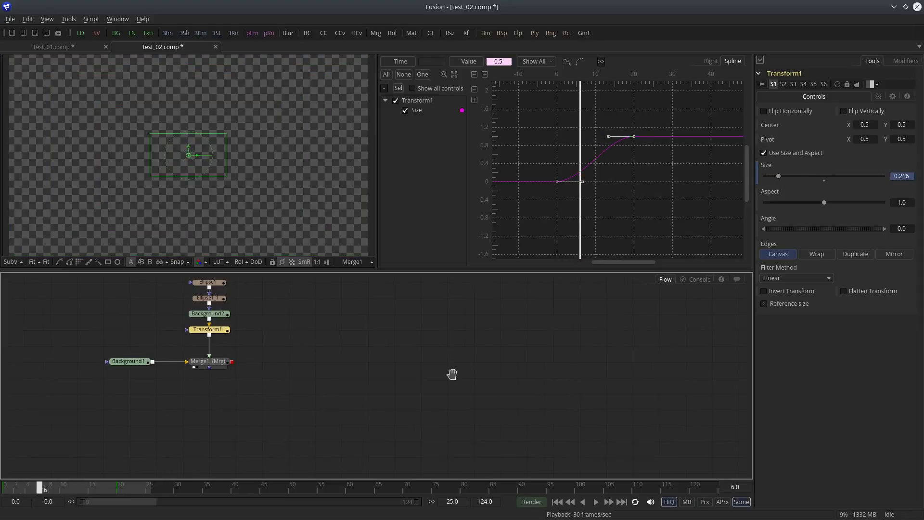
pyautogui.moveTo(297, 346); pyautogui.dragTo(313, 368)
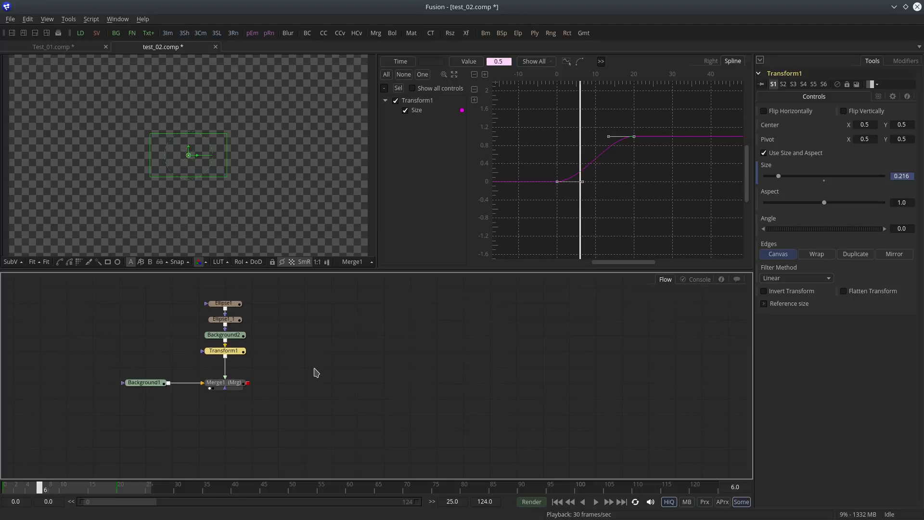
# Step: Switch to the Chrome web browser and open easings.net to consult the easing function curves
pyautogui.click(9, 510)
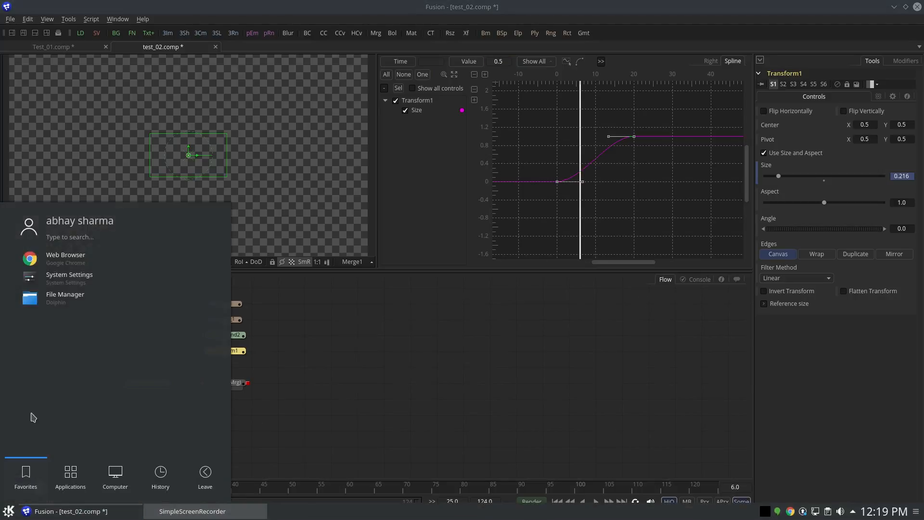
pyautogui.click(62, 258)
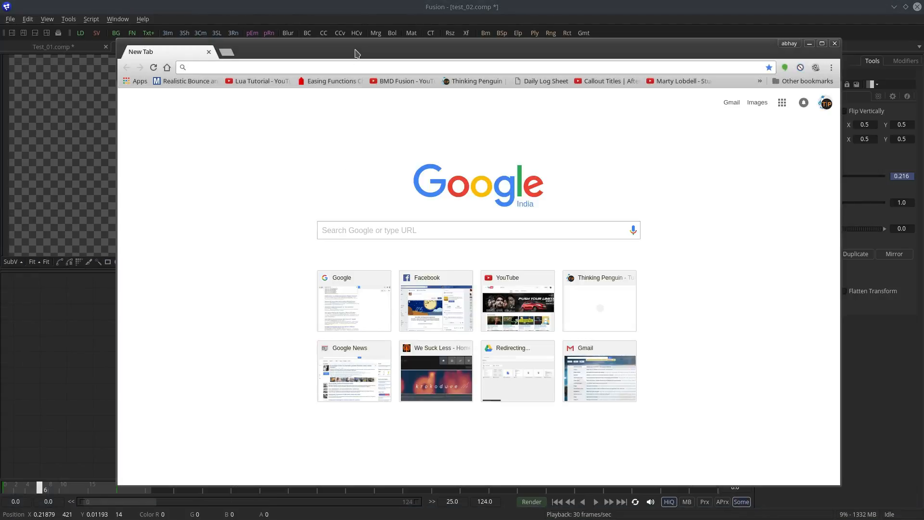
pyautogui.write('easings.net')
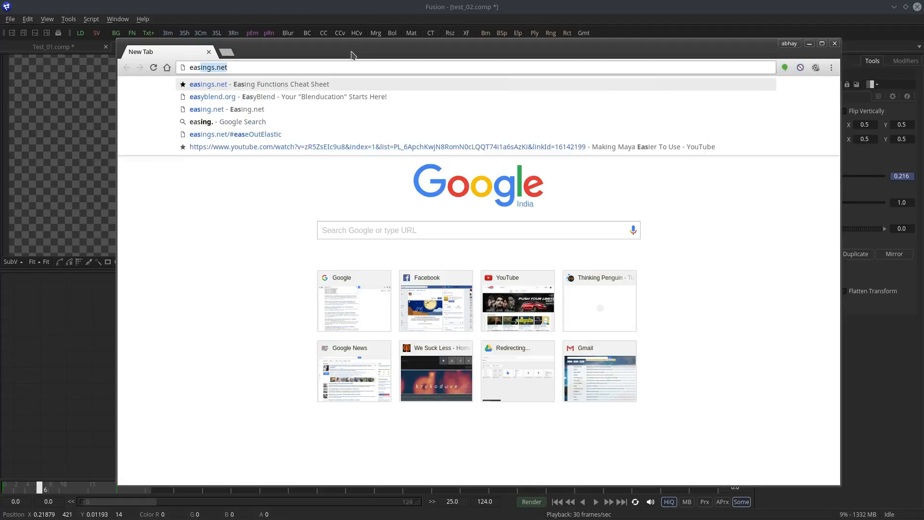
pyautogui.press('Return')
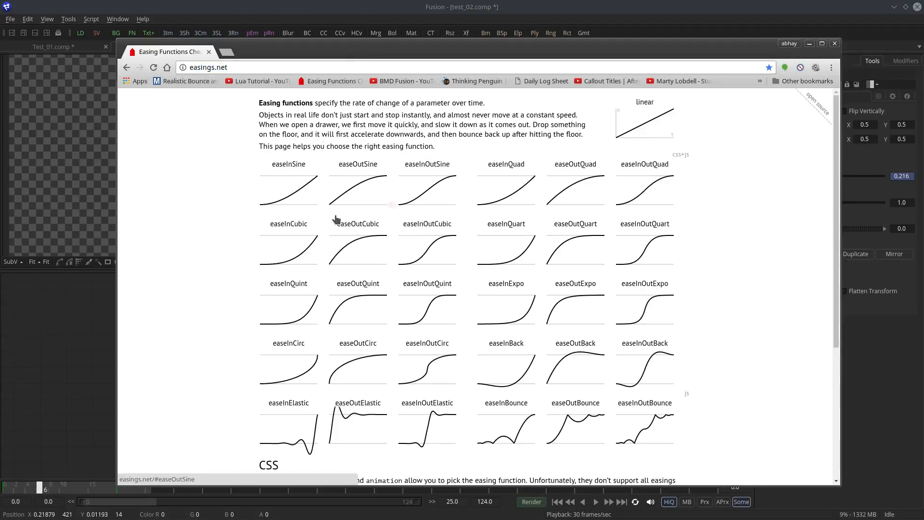
# Step: Browse the easing curves on easings.net, open the easeOutElastic curve to study its shape, and close the browser to return to Fusion
pyautogui.scroll(-3, 366, 232)
pyautogui.scroll(1, 366, 232)
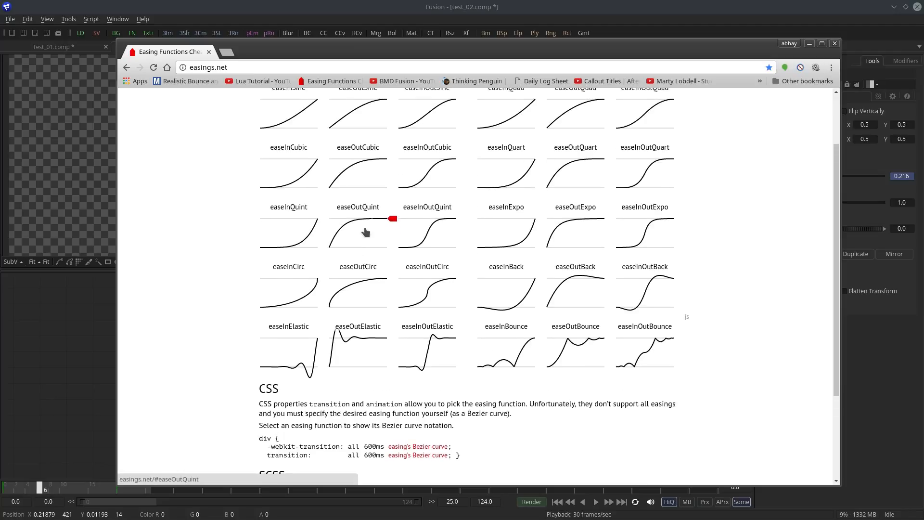
pyautogui.scroll(-2, 366, 232)
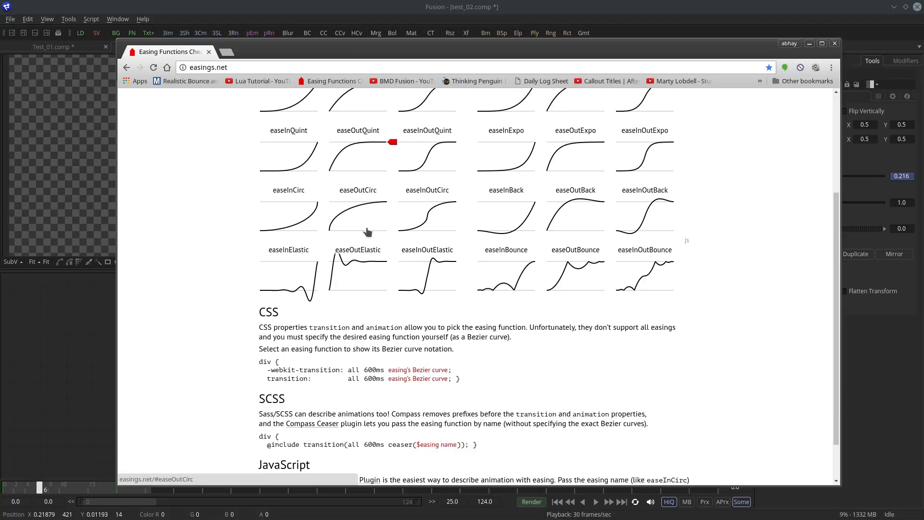
pyautogui.click(356, 274)
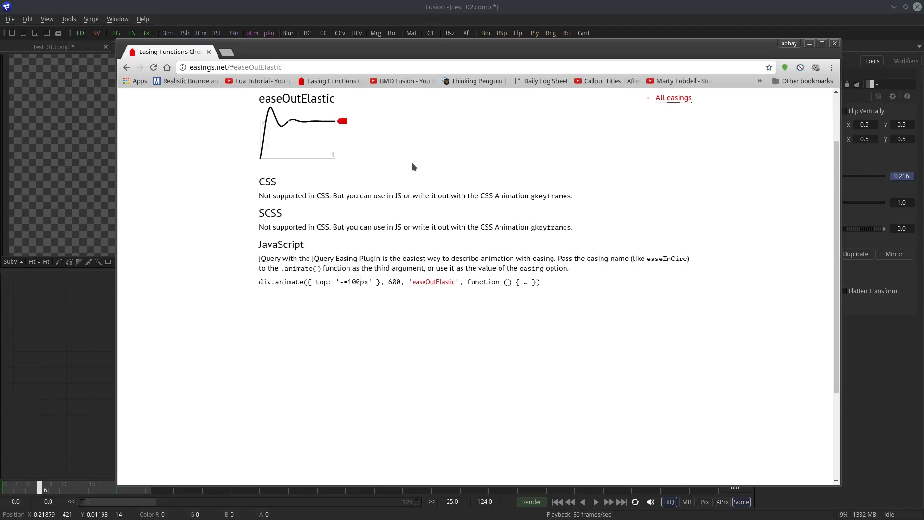
pyautogui.scroll(1, 412, 162)
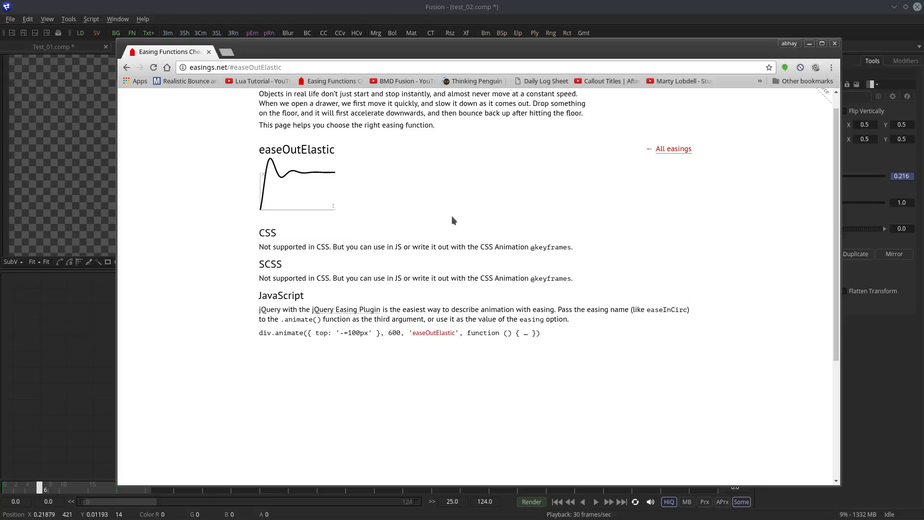
pyautogui.click(834, 45)
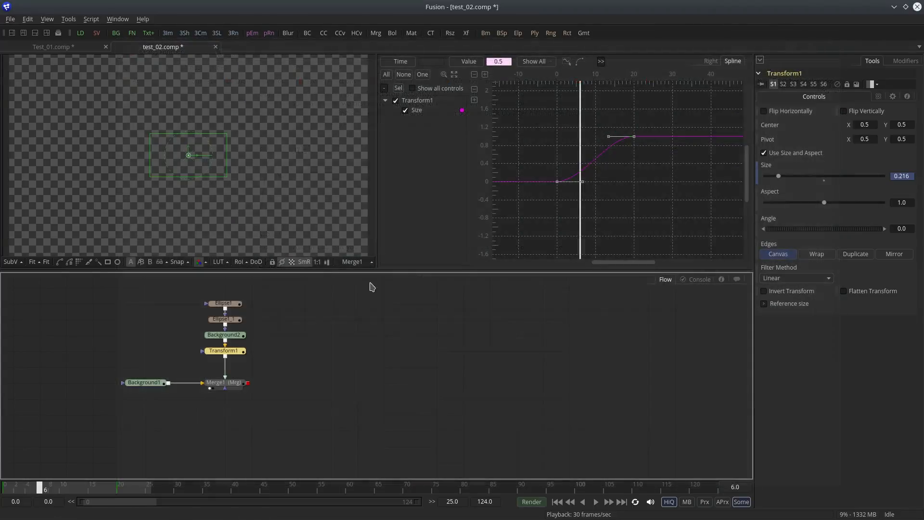
# Step: Enlarge the Spline view and make the Size curve between its two keyframes linear
pyautogui.click(311, 359)
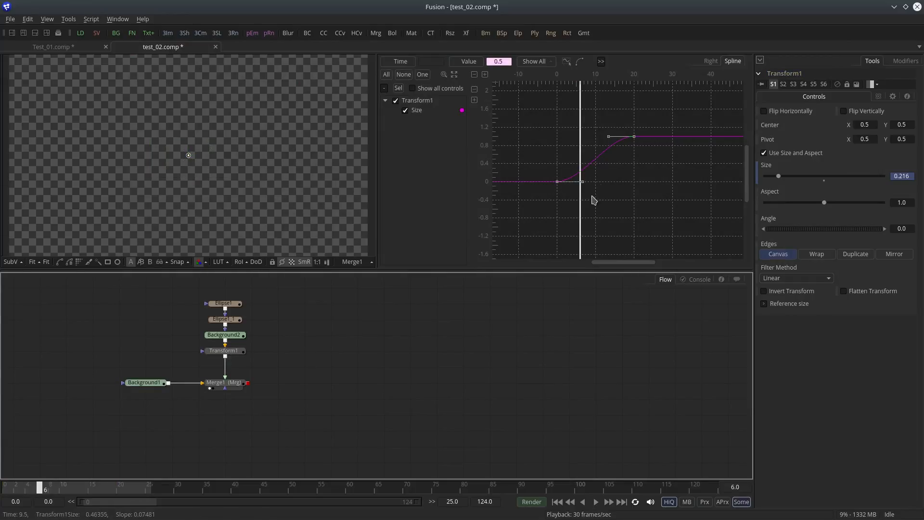
pyautogui.click(656, 177)
pyautogui.scroll(3, 604, 197)
pyautogui.moveTo(598, 164); pyautogui.dragTo(613, 212)
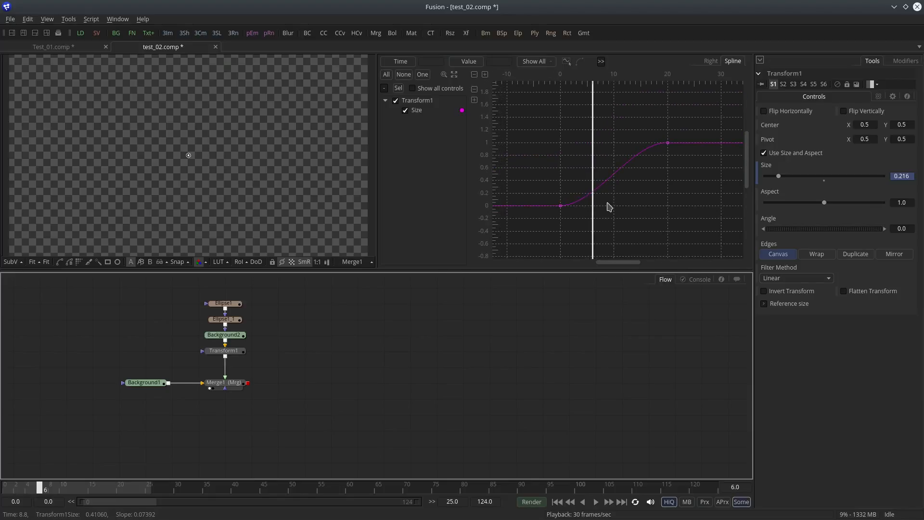
pyautogui.press('F4')
pyautogui.moveTo(244, 227); pyautogui.dragTo(369, 312)
pyautogui.moveTo(251, 200); pyautogui.dragTo(425, 319)
pyautogui.press('l')
pyautogui.scroll(3, 357, 309)
pyautogui.moveTo(471, 296); pyautogui.dragTo(497, 306)
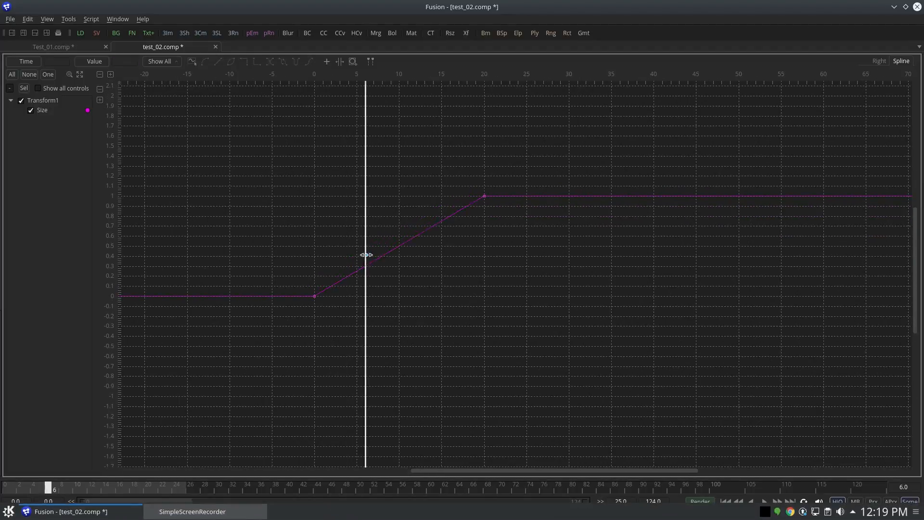
# Step: Add Size keyframes at frames 5, 10 and 15 with values of about 1.5, 0.75 and 1.135, and smooth all keyframes
pyautogui.moveTo(357, 270); pyautogui.dragTo(440, 189)
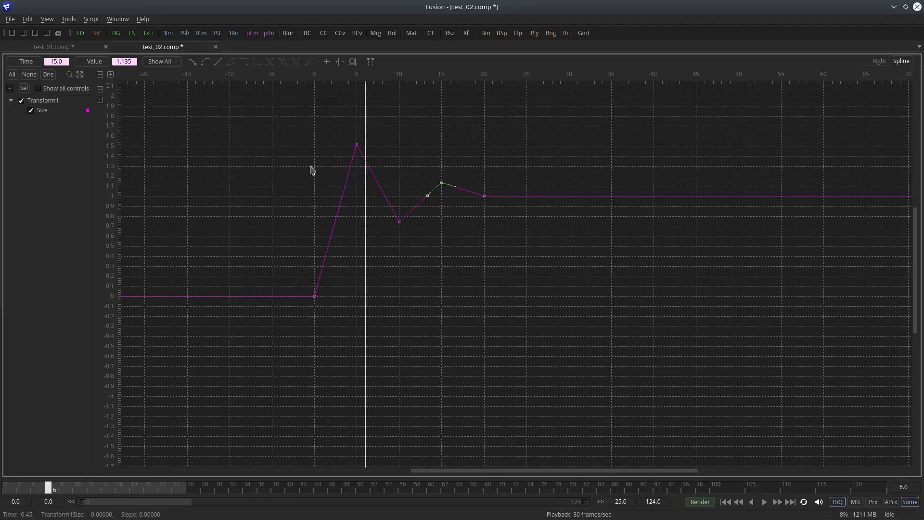
pyautogui.moveTo(294, 118); pyautogui.dragTo(504, 373)
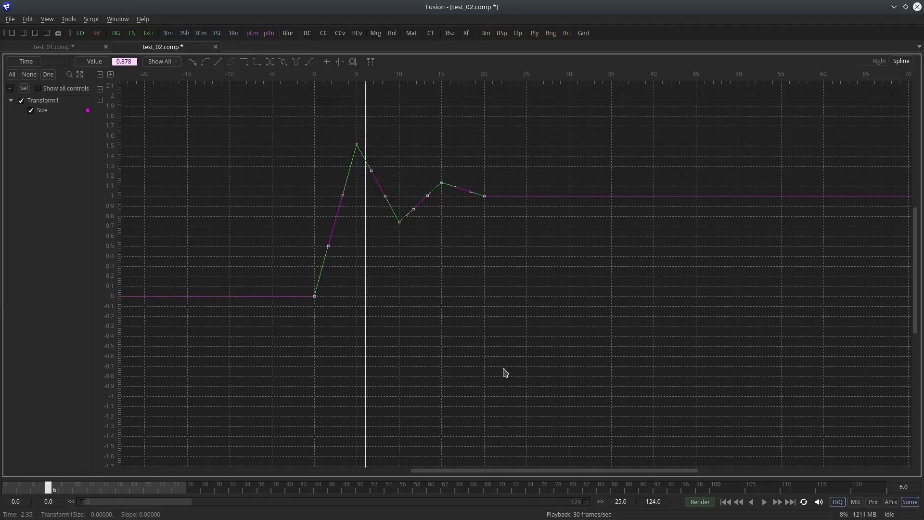
pyautogui.press('s')
pyautogui.click(481, 309)
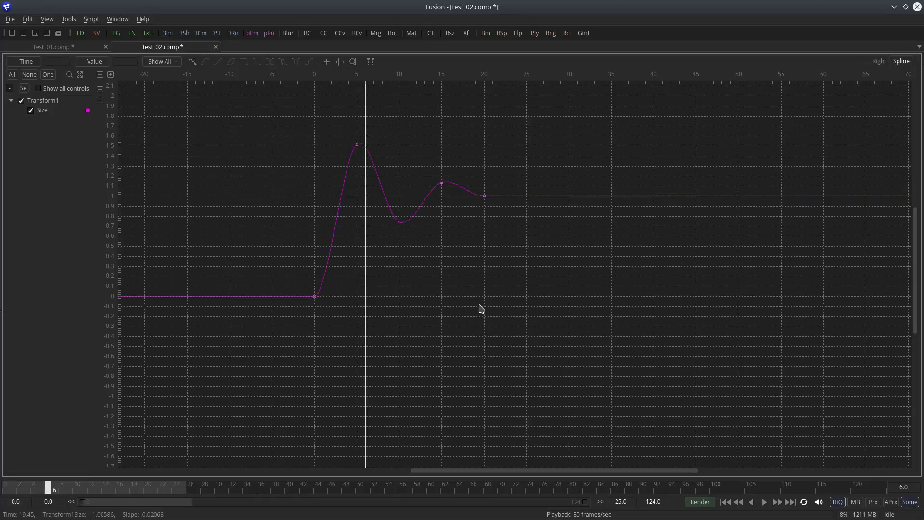
# Step: Restore the normal layout and play the overshooting size animation from the first frame
pyautogui.press('F4')
pyautogui.moveTo(646, 207); pyautogui.dragTo(524, 162)
pyautogui.click(558, 501)
pyautogui.click(595, 501)
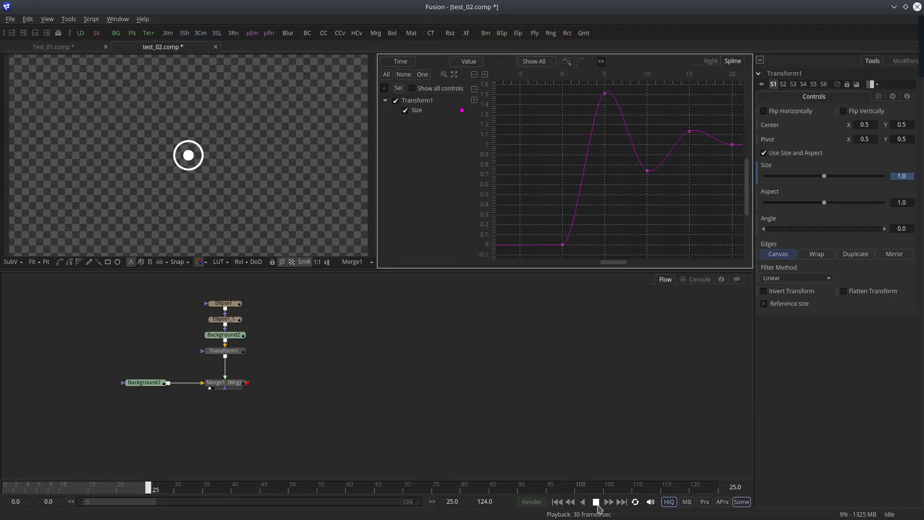
# Step: Move the last Size keyframe to frame 25 during playback and stop playing
pyautogui.moveTo(684, 166); pyautogui.dragTo(602, 181)
pyautogui.moveTo(637, 143); pyautogui.dragTo(666, 189)
pyautogui.press('Right')
pyautogui.press('Right')
pyautogui.press('Right')
pyautogui.press('Right')
pyautogui.press('Right')
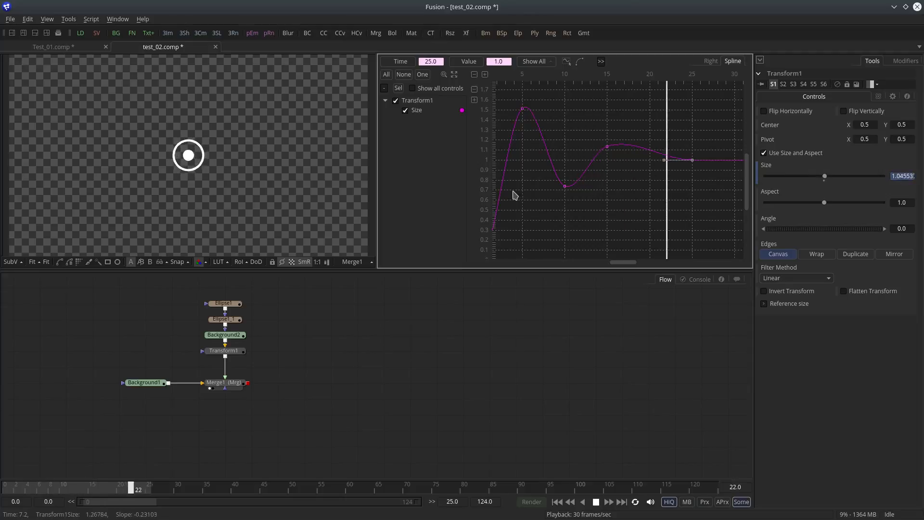
pyautogui.click(596, 501)
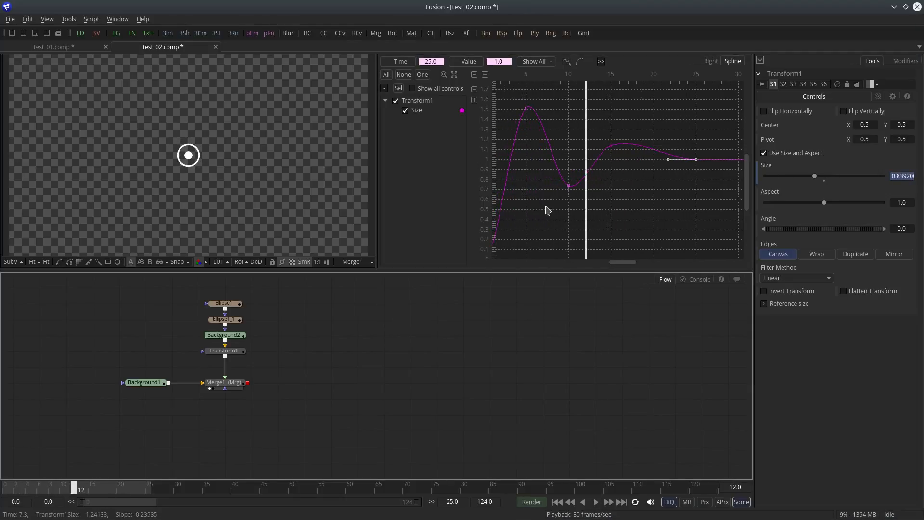
# Step: Select the whole Size curve in the enlarged Spline view and export all its points to a spline file named overshoot
pyautogui.press('F4')
pyautogui.moveTo(263, 234); pyautogui.dragTo(475, 286)
pyautogui.click(467, 293)
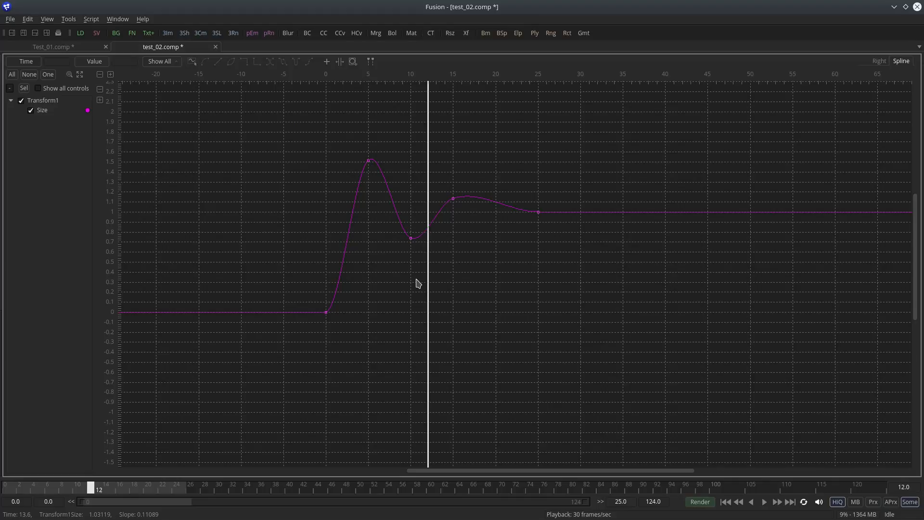
pyautogui.moveTo(301, 85); pyautogui.dragTo(564, 361)
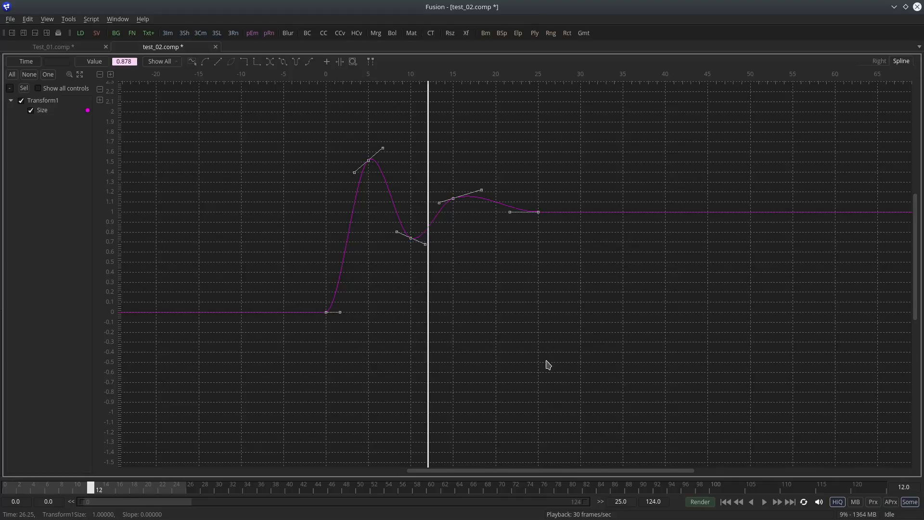
pyautogui.rightClick(477, 259)
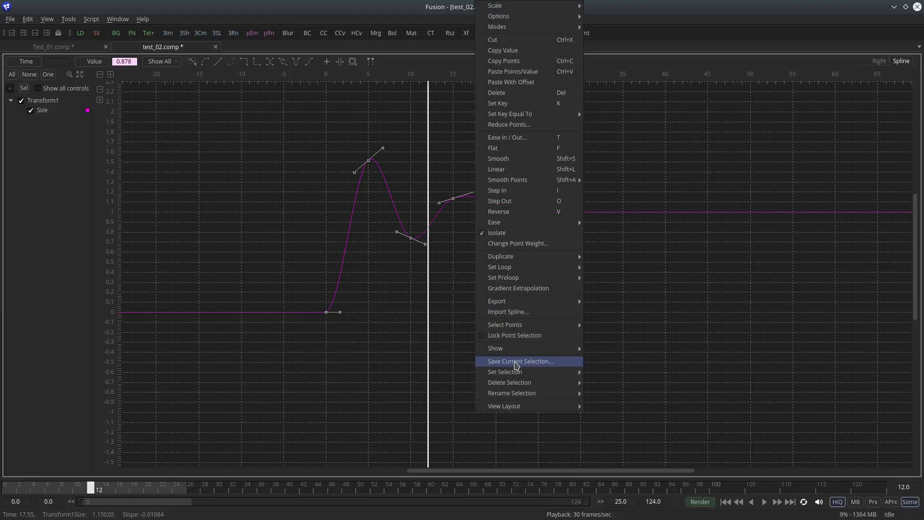
pyautogui.moveTo(515, 301)
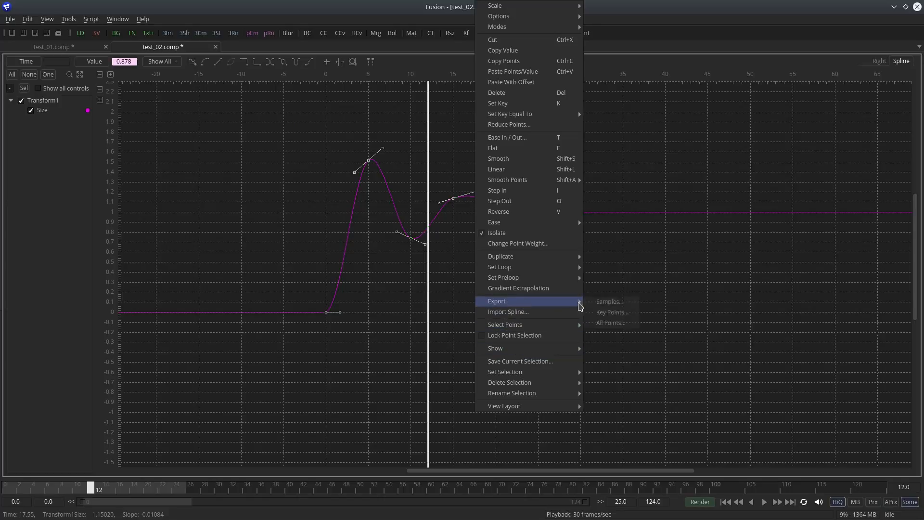
pyautogui.click(611, 322)
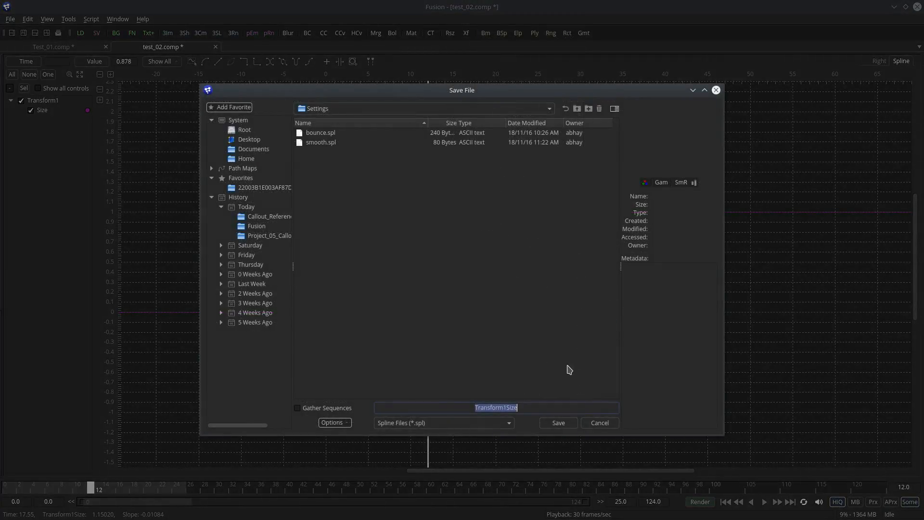
pyautogui.write('overshoot')
pyautogui.click(569, 370)
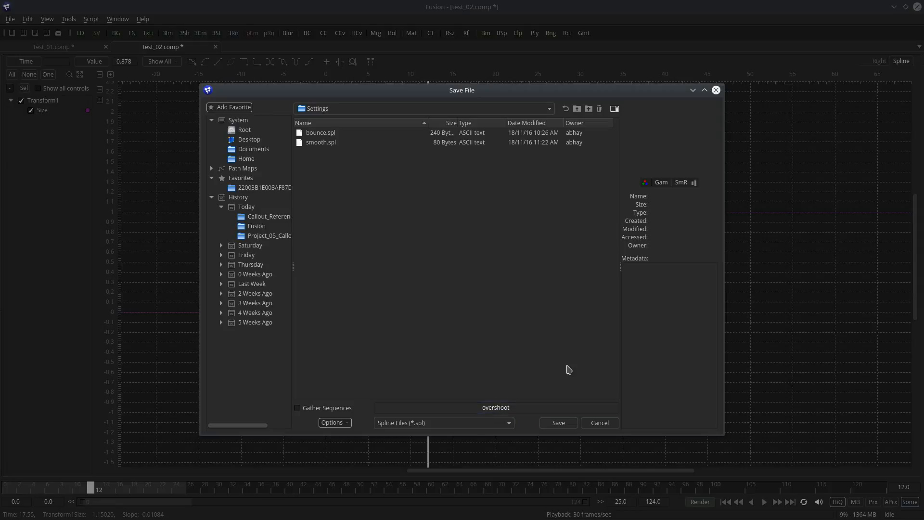
pyautogui.click(558, 422)
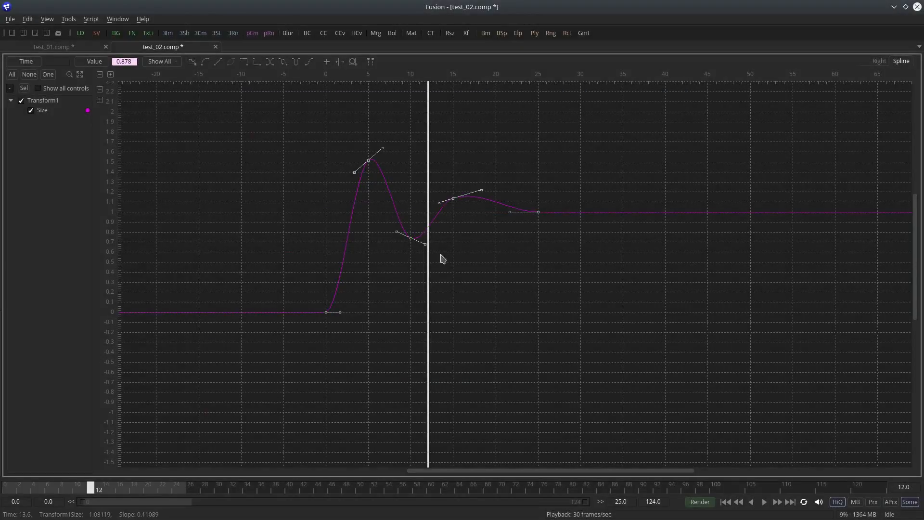
# Step: Delete the intermediate Size keyframes and make the remaining curve between the first and last keyframes linear
pyautogui.click(323, 122)
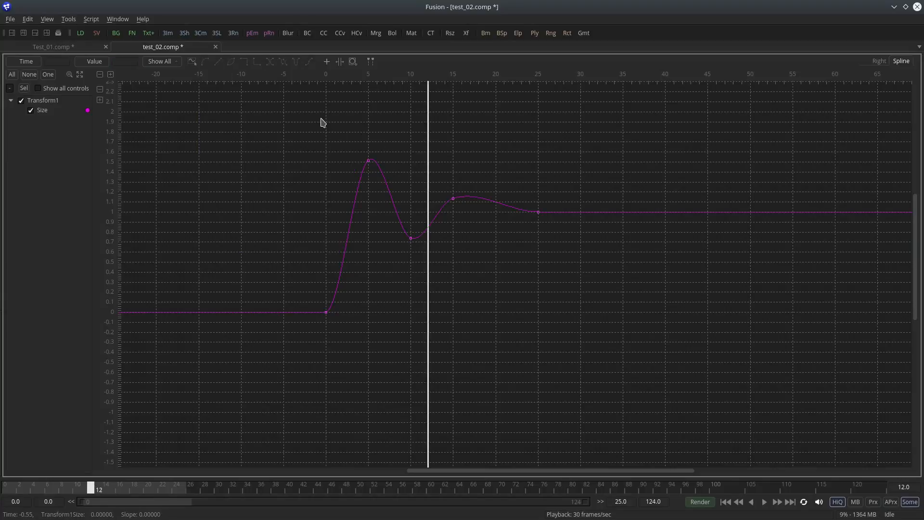
pyautogui.moveTo(316, 118); pyautogui.dragTo(474, 285)
pyautogui.press('Delete')
pyautogui.moveTo(555, 175); pyautogui.dragTo(272, 350)
pyautogui.press('l')
pyautogui.click(295, 183)
# Step: Select both Size keyframes and import the spline overshoot.spl onto the curve
pyautogui.moveTo(267, 128); pyautogui.dragTo(497, 345)
pyautogui.rightClick(480, 351)
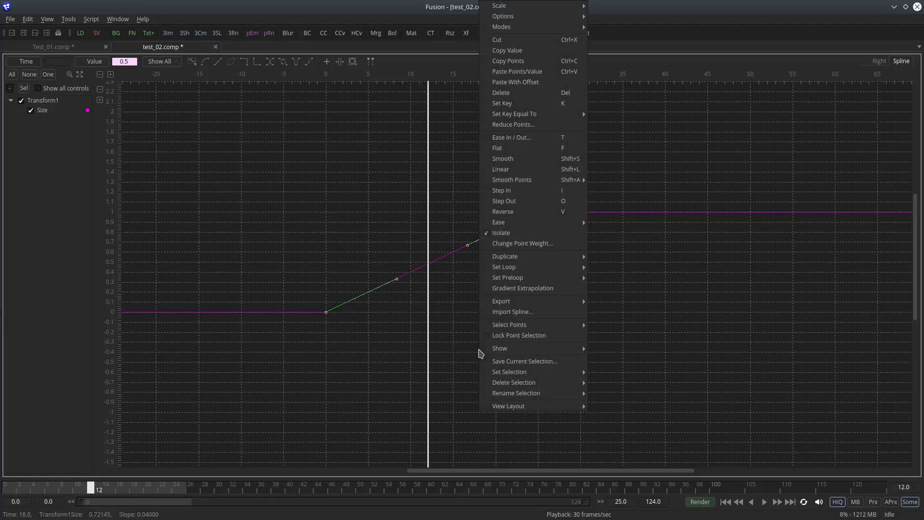
pyautogui.click(515, 312)
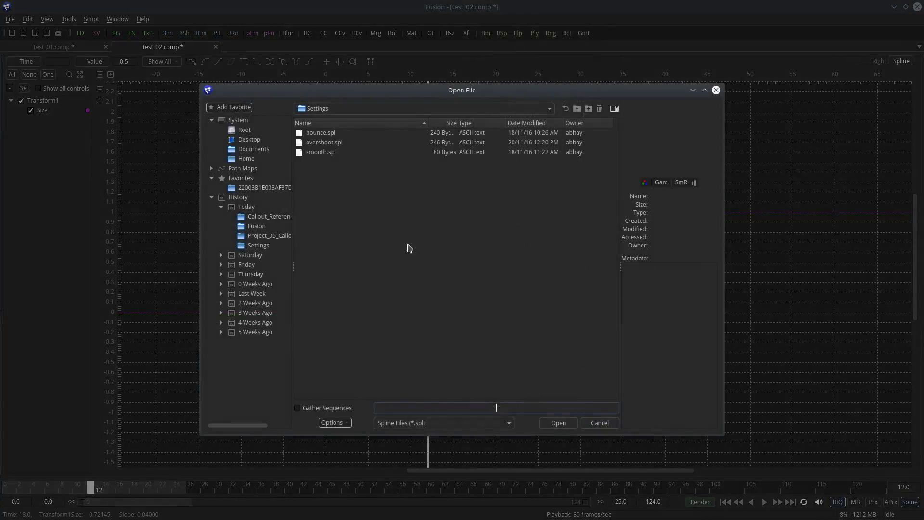
pyautogui.doubleClick(331, 142)
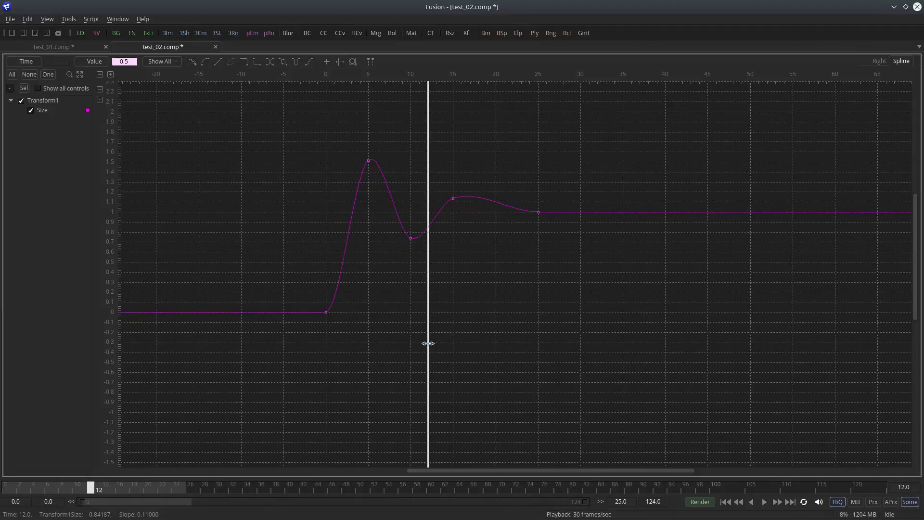
pyautogui.moveTo(382, 338); pyautogui.dragTo(415, 339)
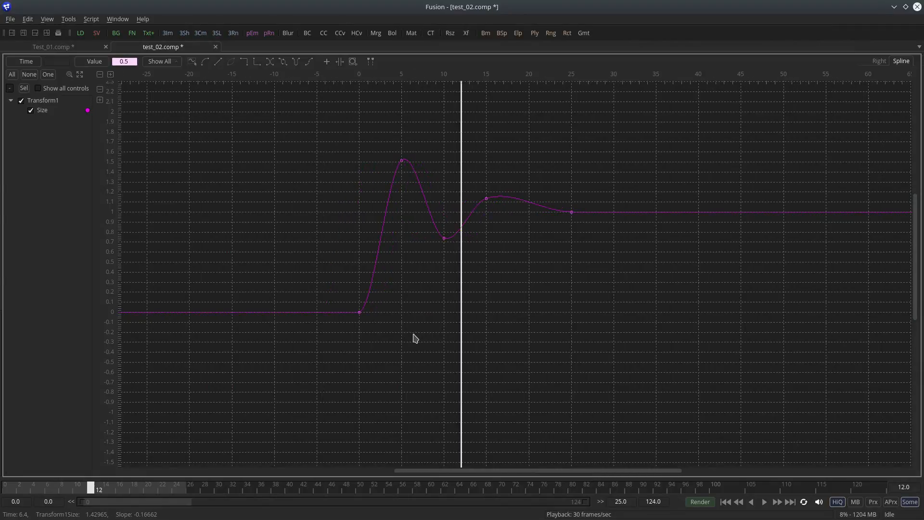
# Step: Return to the normal layout and play the animation with the imported spline from the first frame
pyautogui.press('F4')
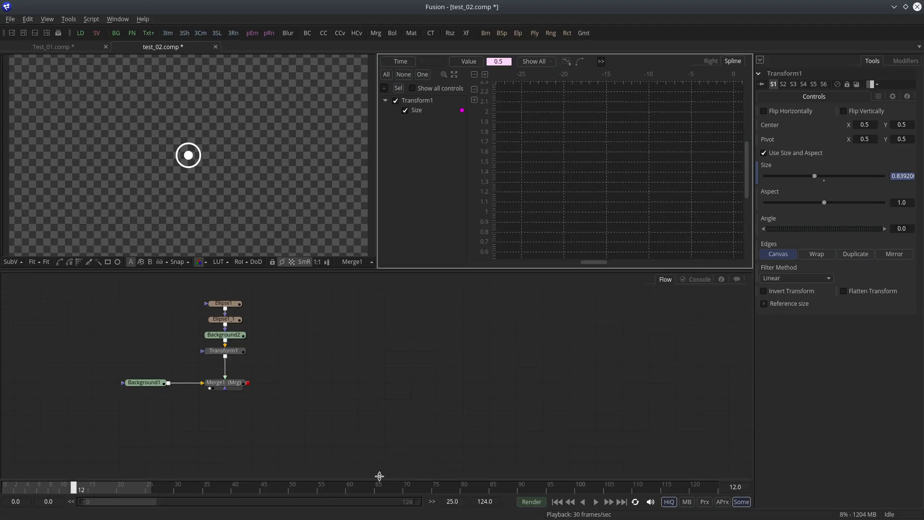
pyautogui.click(569, 502)
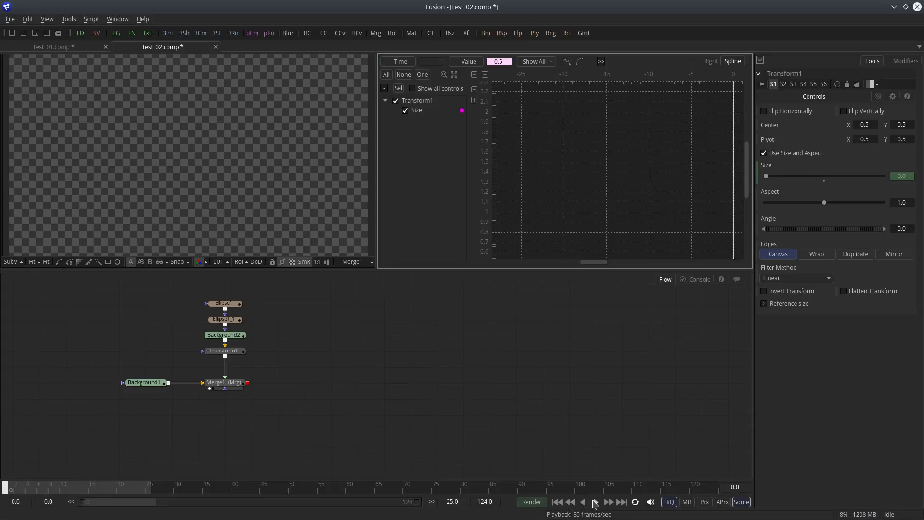
pyautogui.click(595, 502)
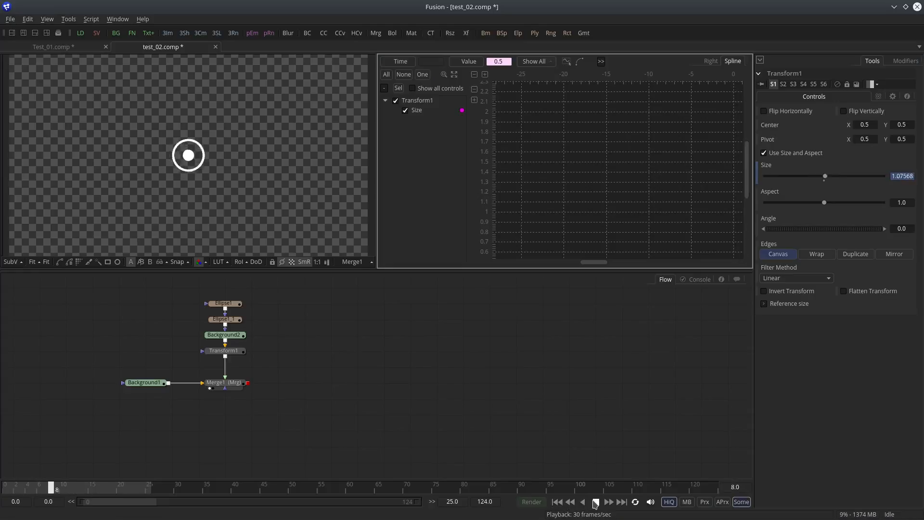
pyautogui.click(595, 502)
# Step: Fit the Size curve in the Spline view and save the composition
pyautogui.moveTo(318, 366); pyautogui.dragTo(331, 370)
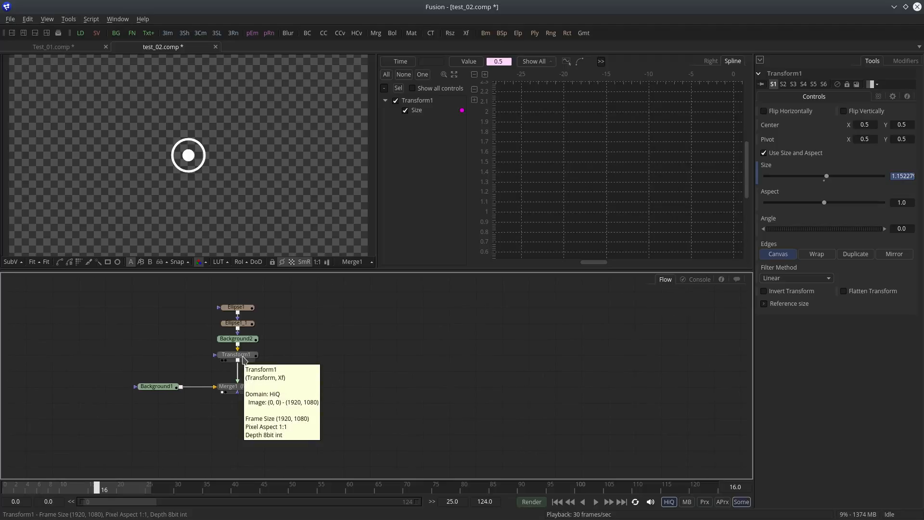
pyautogui.click(454, 75)
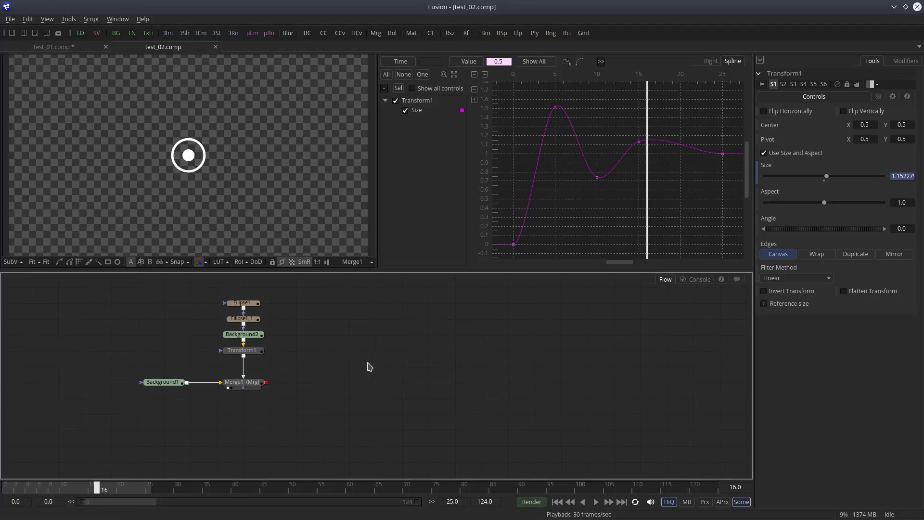
pyautogui.moveTo(285, 372); pyautogui.dragTo(267, 361)
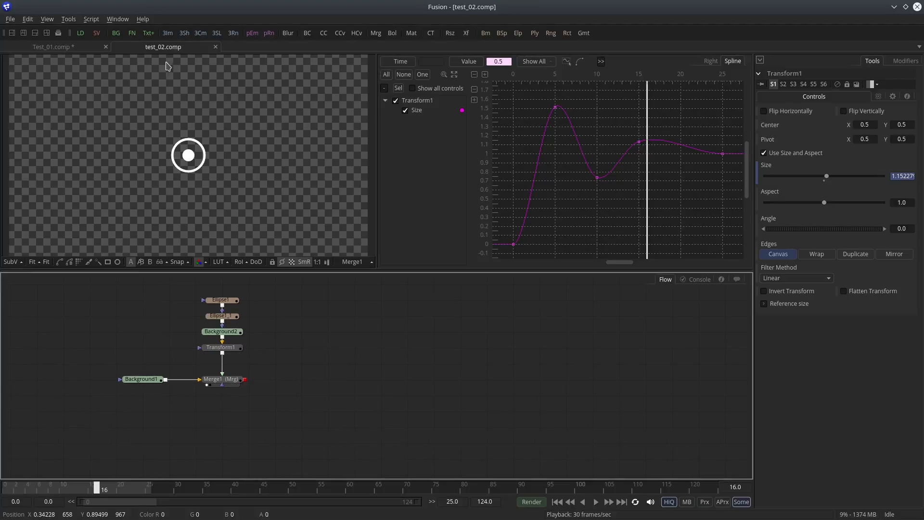
# Step: Add a white Background node beside Transform1, show it in the viewer, and mask it with an ellipse
pyautogui.moveTo(164, 120); pyautogui.dragTo(283, 354)
pyautogui.press('1')
pyautogui.click(763, 177)
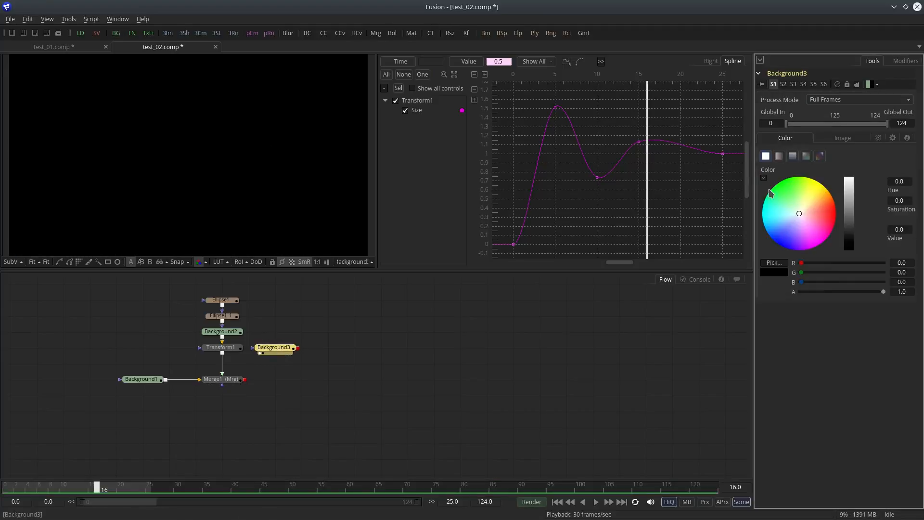
pyautogui.moveTo(848, 237); pyautogui.dragTo(847, 147)
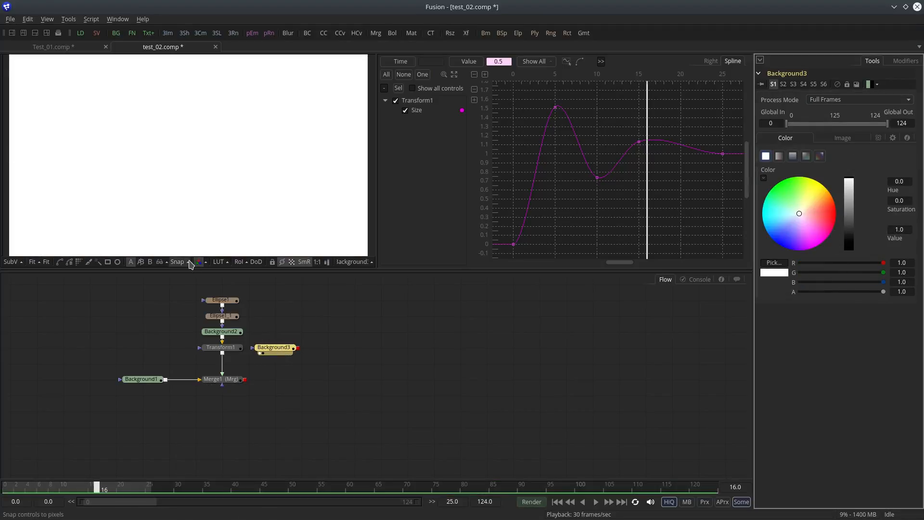
pyautogui.click(118, 261)
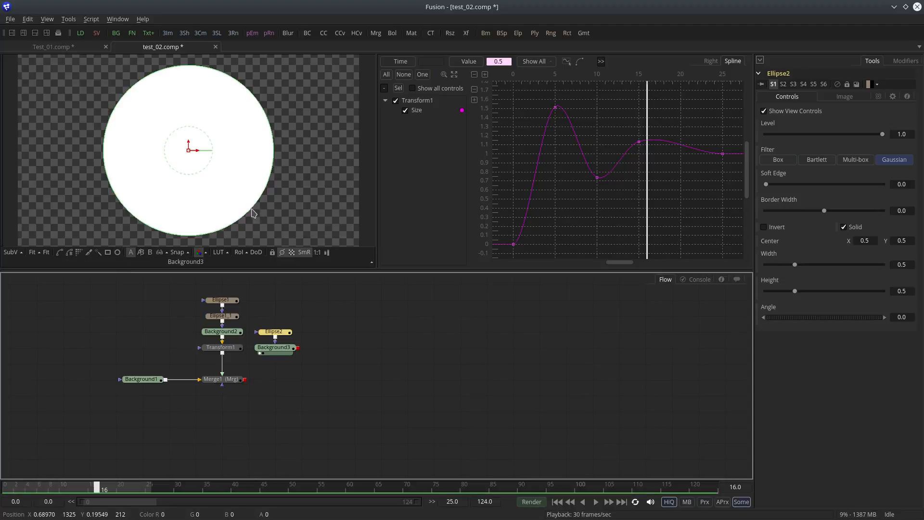
# Step: Shrink the Ellipse2 mask to about 0.17 in width and height, and merge Background3 over the Merge1 output
pyautogui.moveTo(218, 185); pyautogui.dragTo(224, 204)
pyautogui.moveTo(296, 350); pyautogui.dragTo(245, 380)
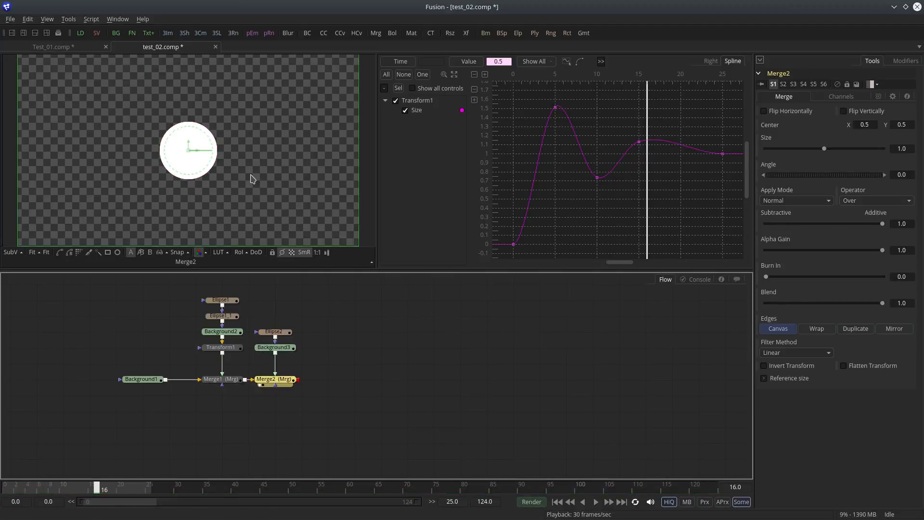
# Step: Make Ellipse2 a hollow ring with Solid off, border width about 0.009, and width and height about 0.194
pyautogui.click(273, 332)
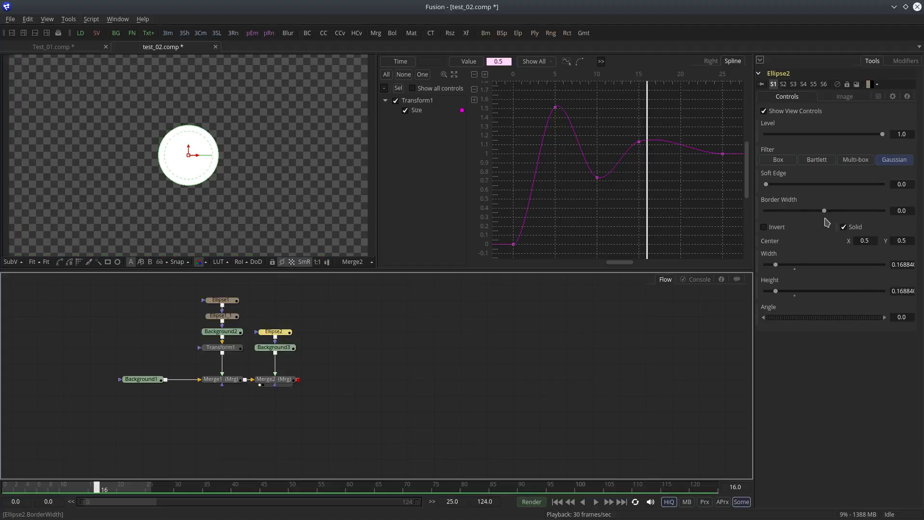
pyautogui.click(843, 227)
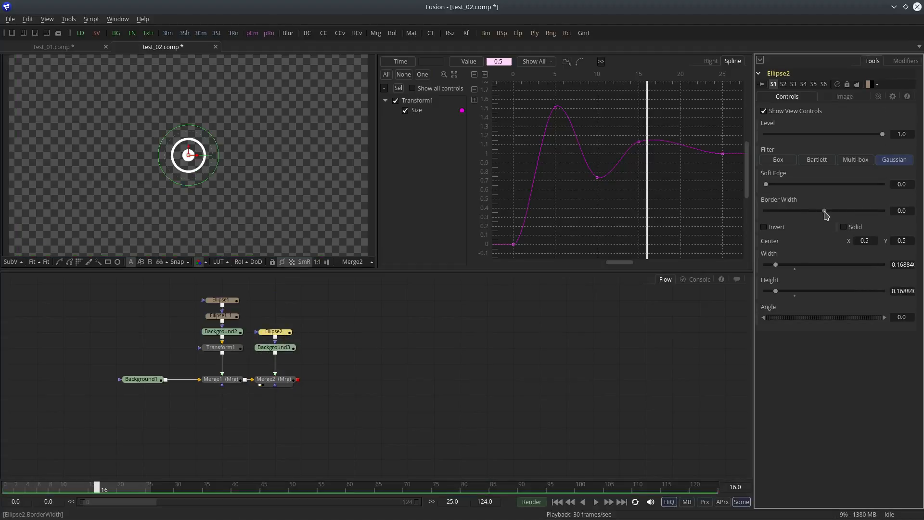
pyautogui.moveTo(824, 211); pyautogui.dragTo(826, 214)
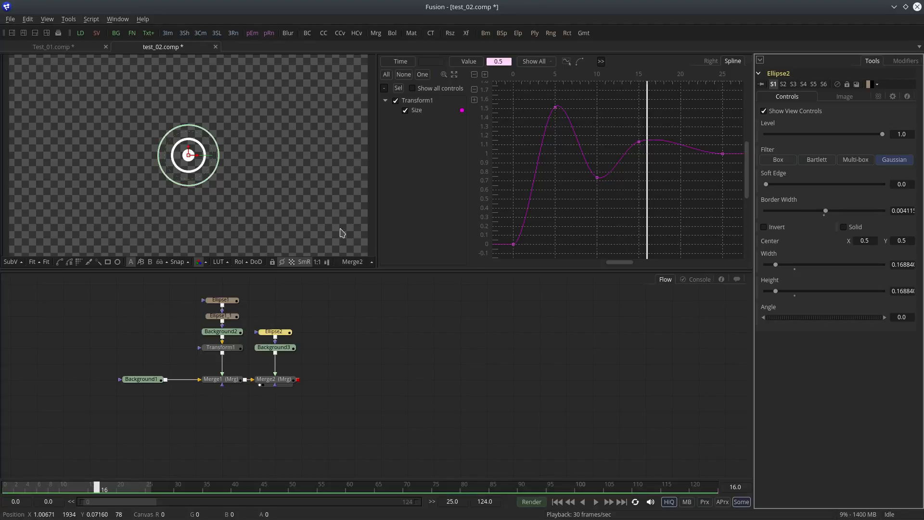
pyautogui.moveTo(209, 180); pyautogui.dragTo(225, 193)
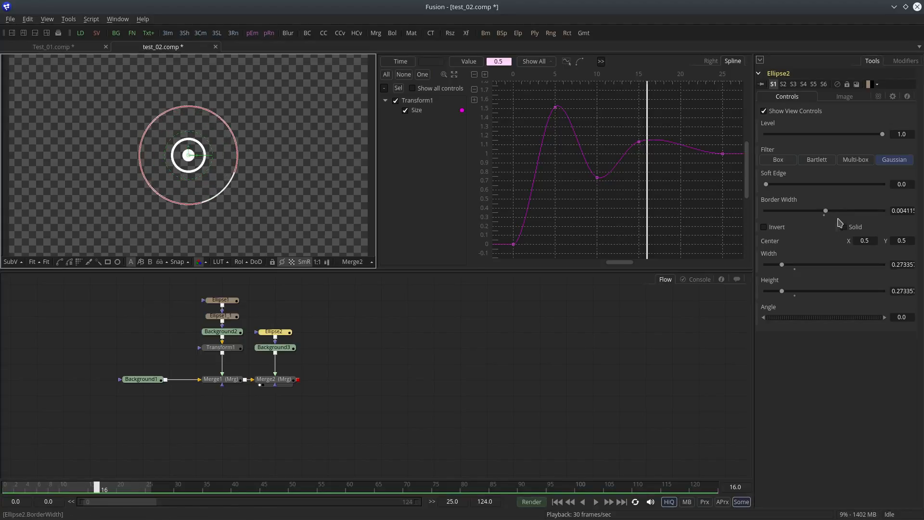
pyautogui.moveTo(825, 214); pyautogui.dragTo(827, 213)
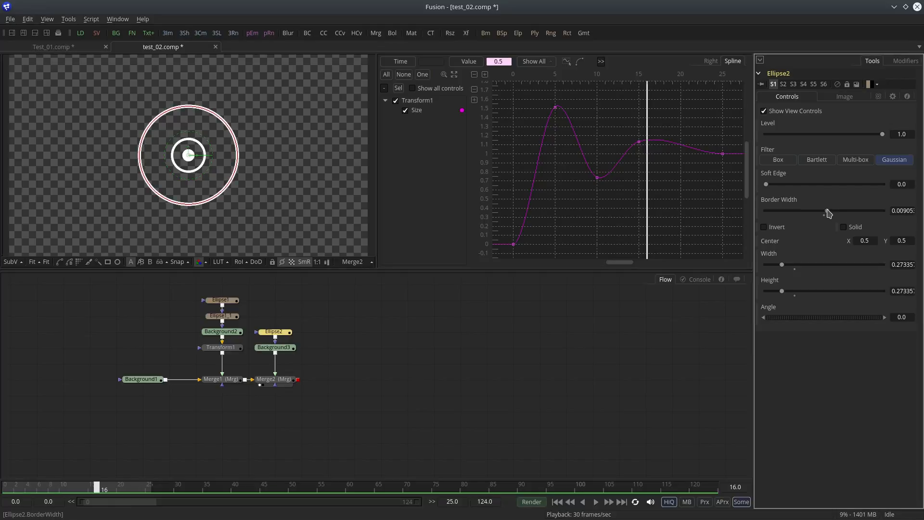
pyautogui.click(464, 439)
pyautogui.moveTo(278, 132); pyautogui.dragTo(283, 175)
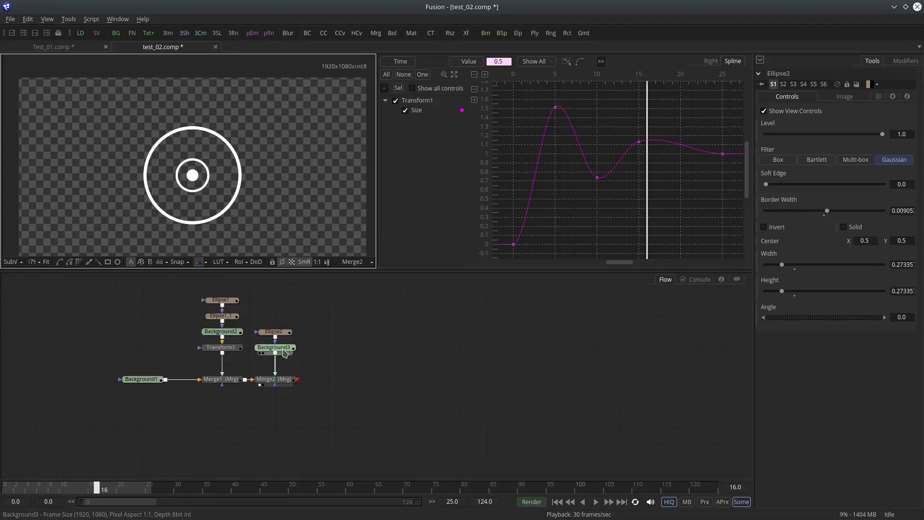
pyautogui.click(285, 332)
pyautogui.moveTo(230, 212); pyautogui.dragTo(202, 188)
# Step: Shrink the centre dot's Ellipse1 mask evenly to about 0.02 in width and height
pyautogui.click(223, 318)
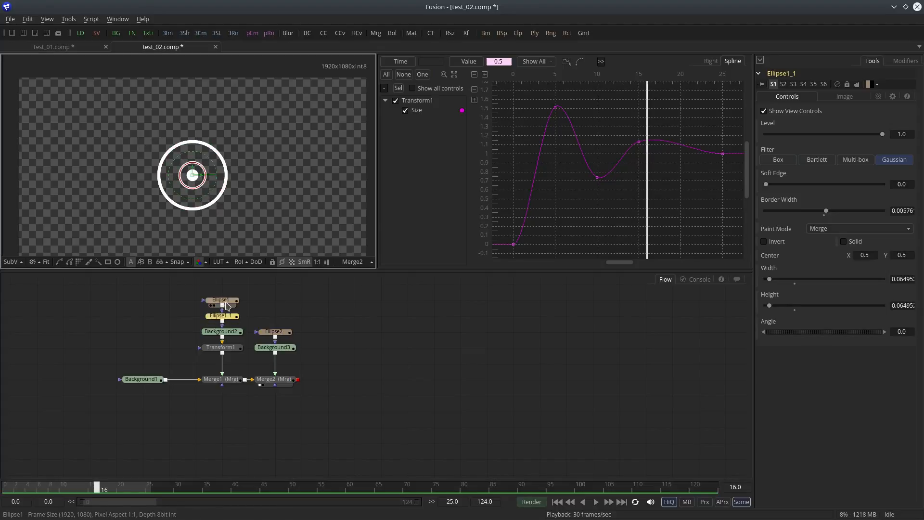
pyautogui.click(226, 302)
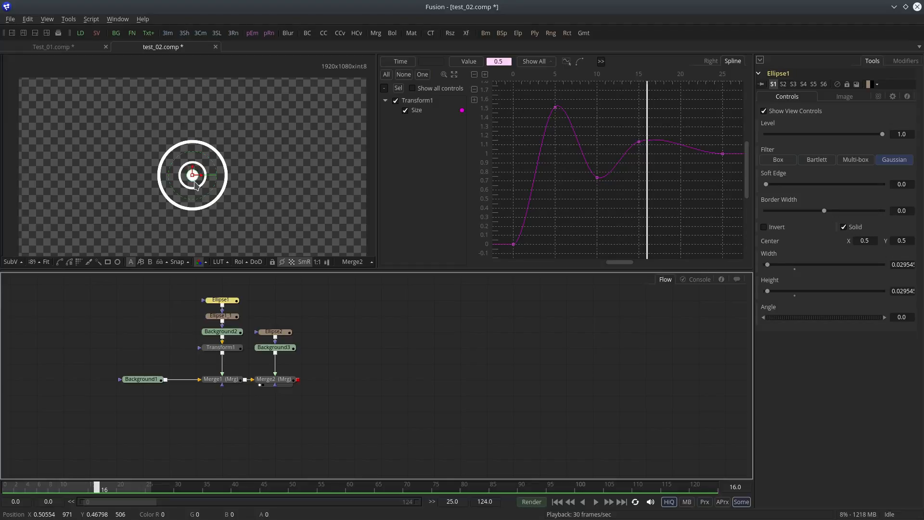
pyautogui.moveTo(194, 183); pyautogui.dragTo(192, 181)
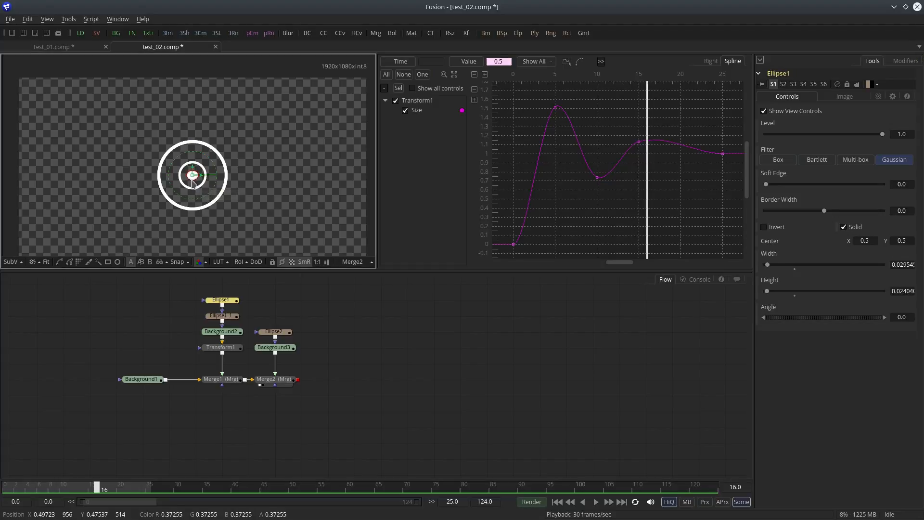
pyautogui.scroll(5, 194, 179)
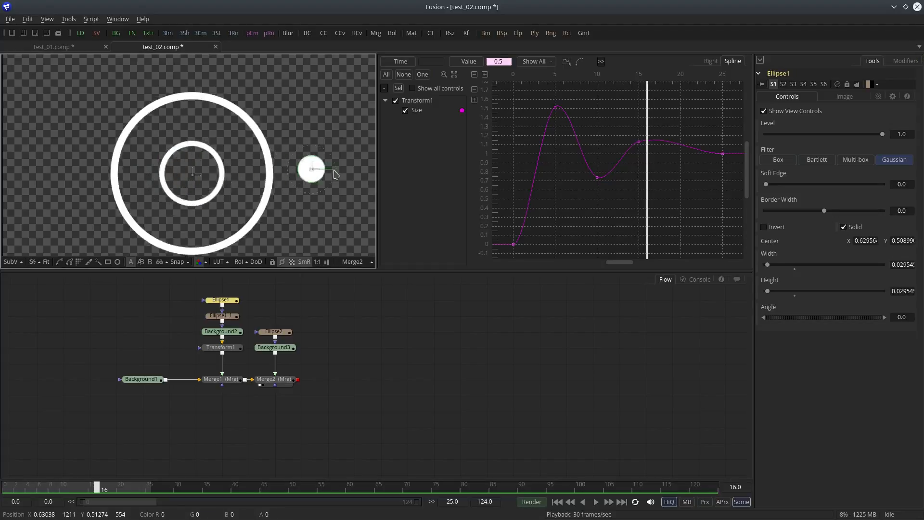
pyautogui.scroll(2, 223, 197)
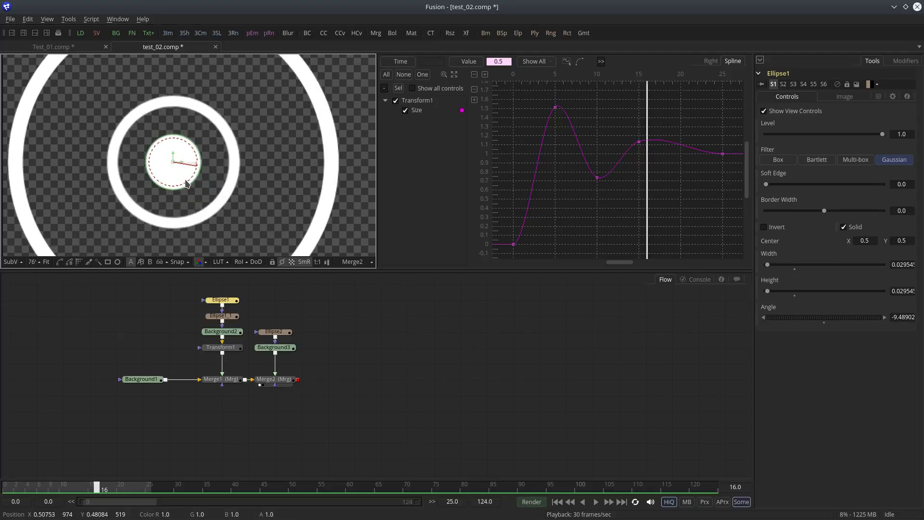
pyautogui.moveTo(197, 183); pyautogui.dragTo(184, 177)
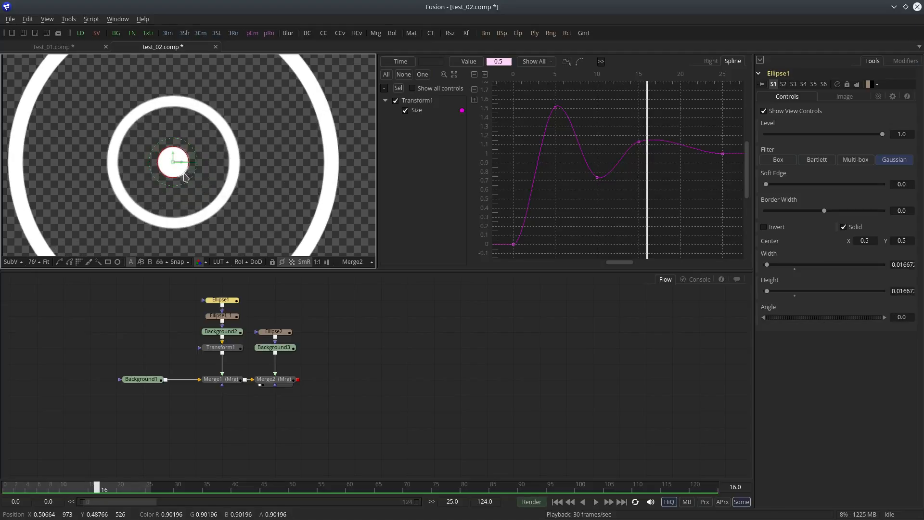
pyautogui.scroll(-5, 269, 192)
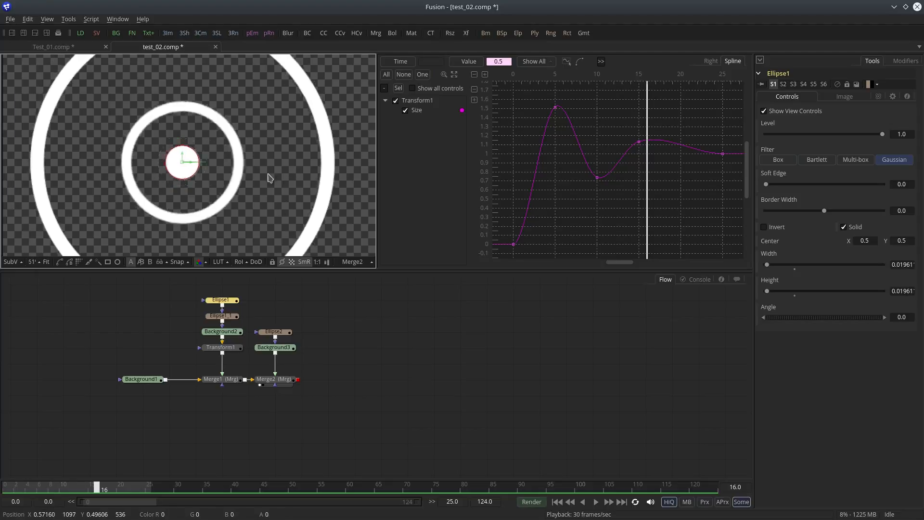
# Step: Thin the outer ring by setting Ellipse2's border width to about 0.0054
pyautogui.click(275, 332)
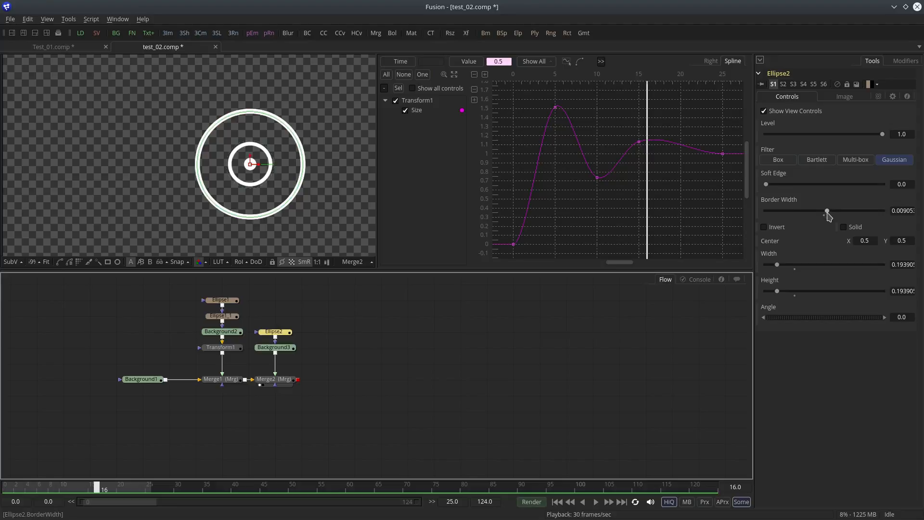
pyautogui.moveTo(826, 212); pyautogui.dragTo(818, 220)
pyautogui.click(574, 373)
pyautogui.moveTo(216, 133); pyautogui.dragTo(176, 154)
pyautogui.moveTo(316, 176); pyautogui.dragTo(278, 193)
# Step: At frame 0, set Ellipse2's Border Width to 0.0 and start animating it
pyautogui.click(281, 333)
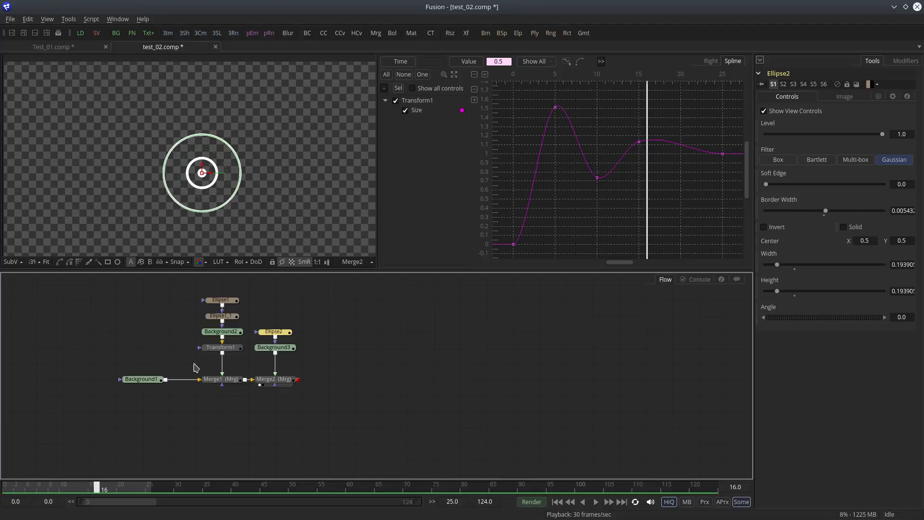
pyautogui.moveTo(96, 489); pyautogui.dragTo(5, 486)
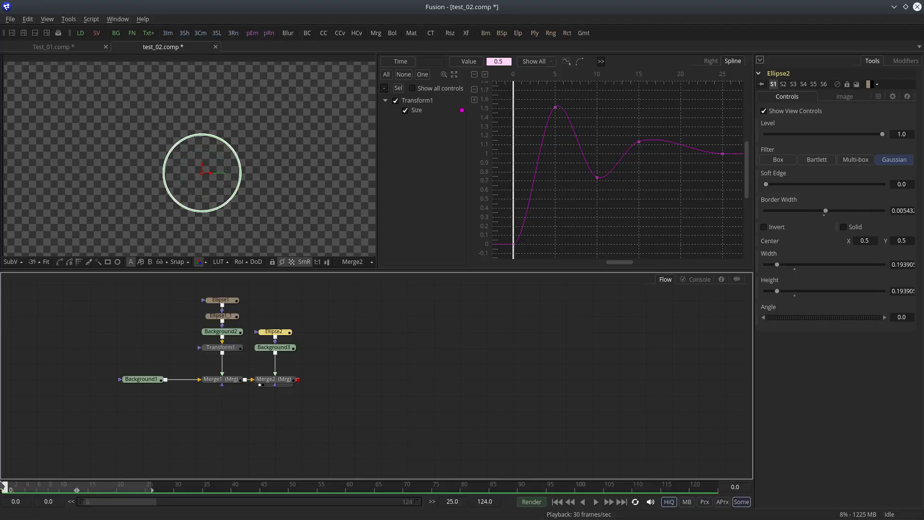
pyautogui.moveTo(830, 215); pyautogui.dragTo(825, 216)
pyautogui.rightClick(784, 204)
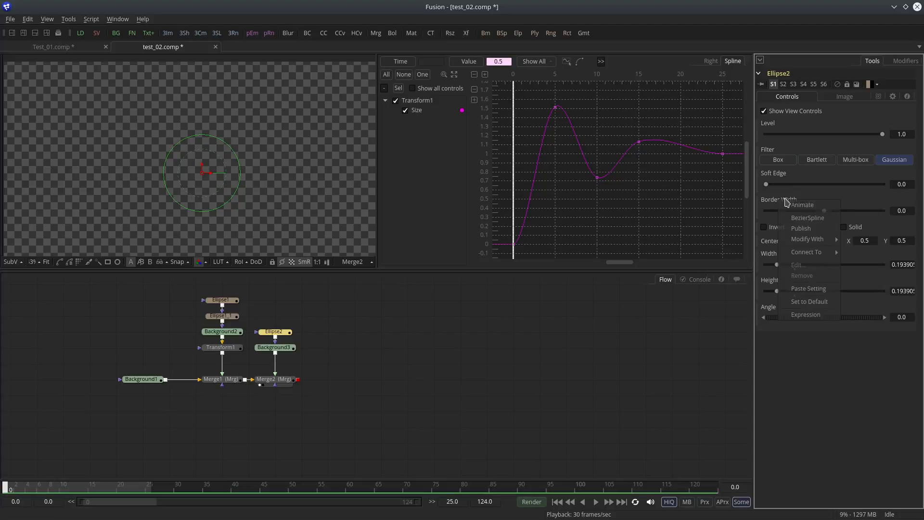
pyautogui.click(801, 207)
# Step: Keyframe Ellipse2's Border Width at 0.0 on frame 20 and about 0.0069 on frame 10, and return to frame 0
pyautogui.moveTo(83, 490); pyautogui.dragTo(123, 495)
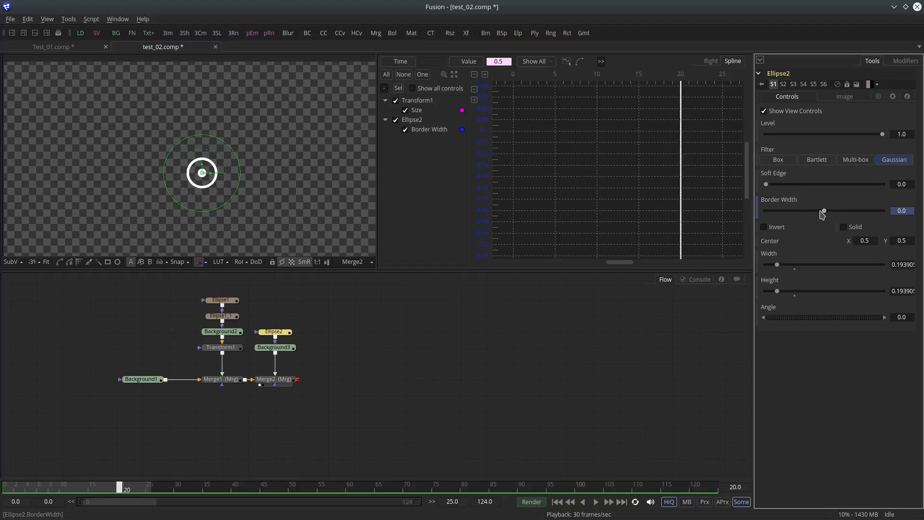
pyautogui.rightClick(781, 204)
pyautogui.click(796, 208)
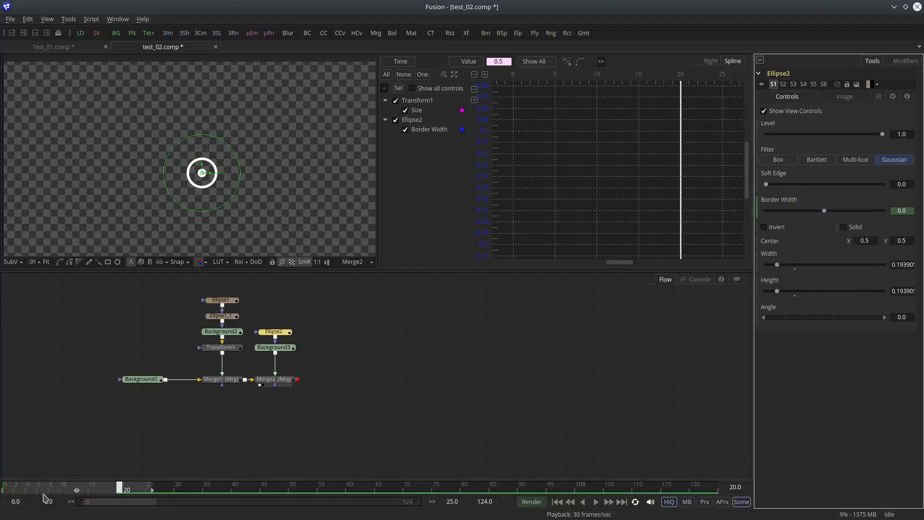
pyautogui.moveTo(74, 490); pyautogui.dragTo(62, 496)
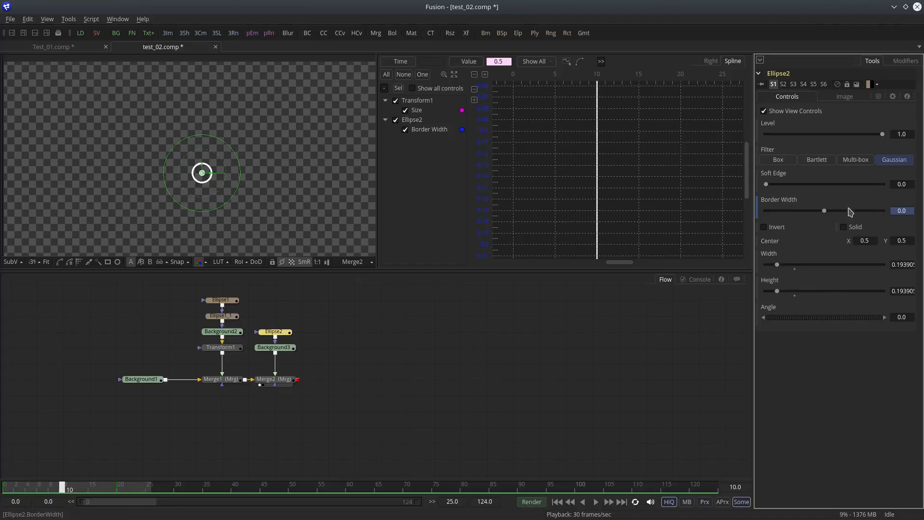
pyautogui.moveTo(824, 213); pyautogui.dragTo(825, 216)
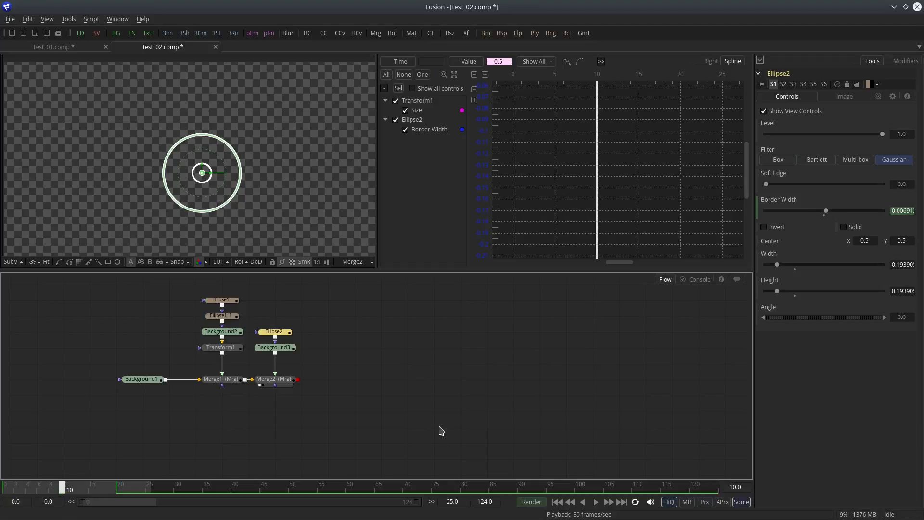
pyautogui.click(29, 486)
pyautogui.moveTo(30, 486); pyautogui.dragTo(3, 489)
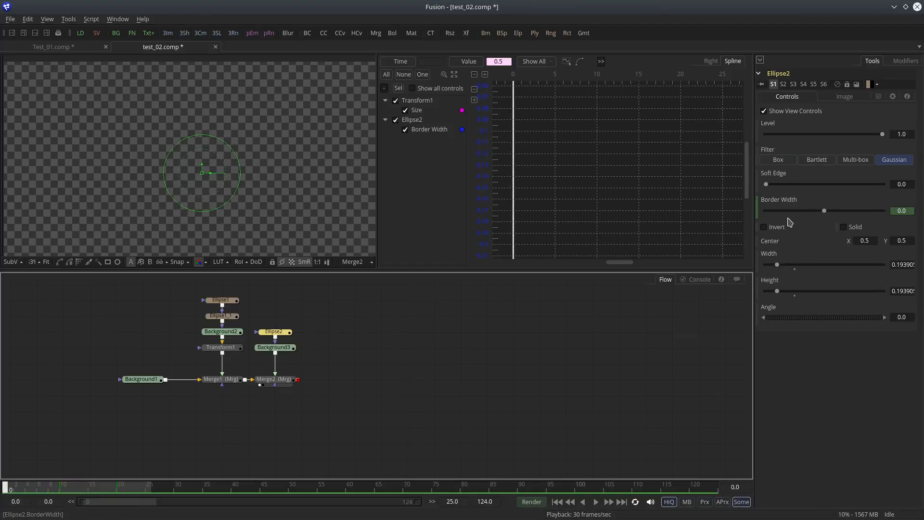
# Step: Move Ellipse2 and Background3 up in the flow and insert a Transform node between Background3 and Merge2
pyautogui.moveTo(309, 317); pyautogui.dragTo(286, 350)
pyautogui.moveTo(287, 348); pyautogui.dragTo(286, 331)
pyautogui.rightClick(277, 362)
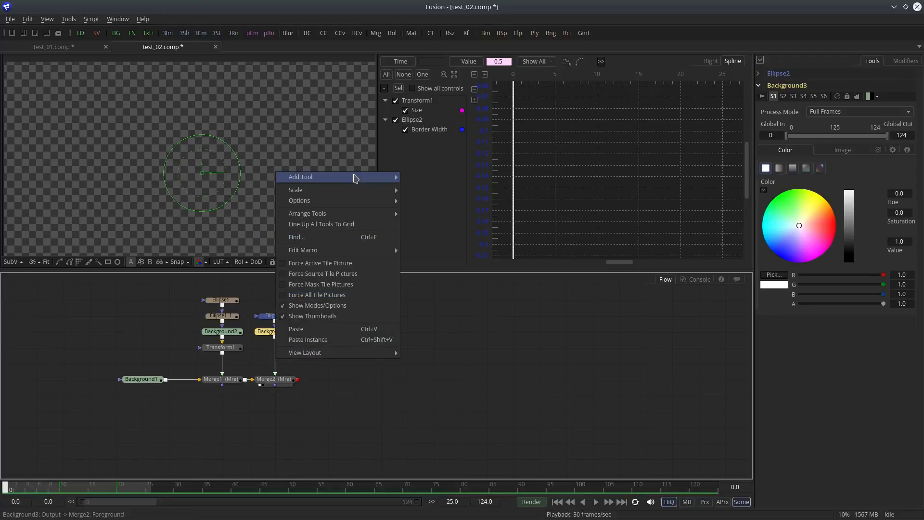
pyautogui.moveTo(355, 177)
pyautogui.moveTo(434, 435)
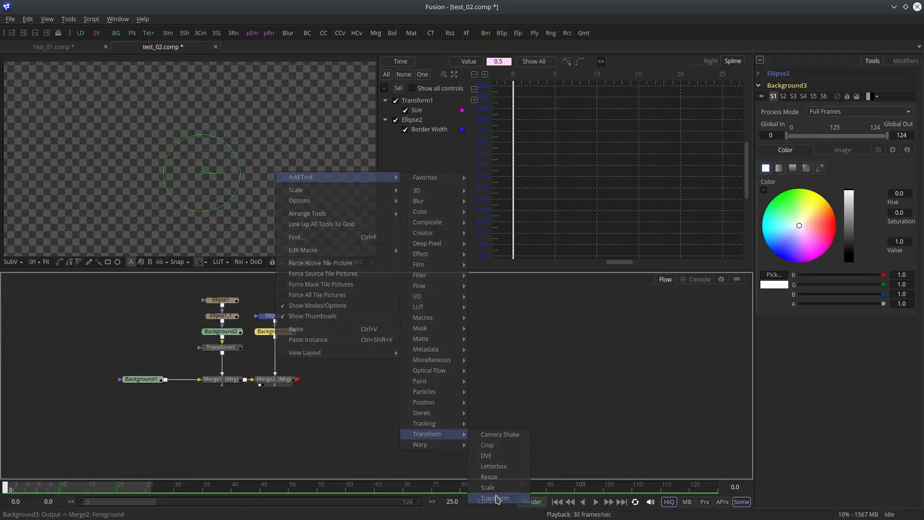
pyautogui.click(495, 498)
pyautogui.moveTo(283, 367); pyautogui.dragTo(284, 352)
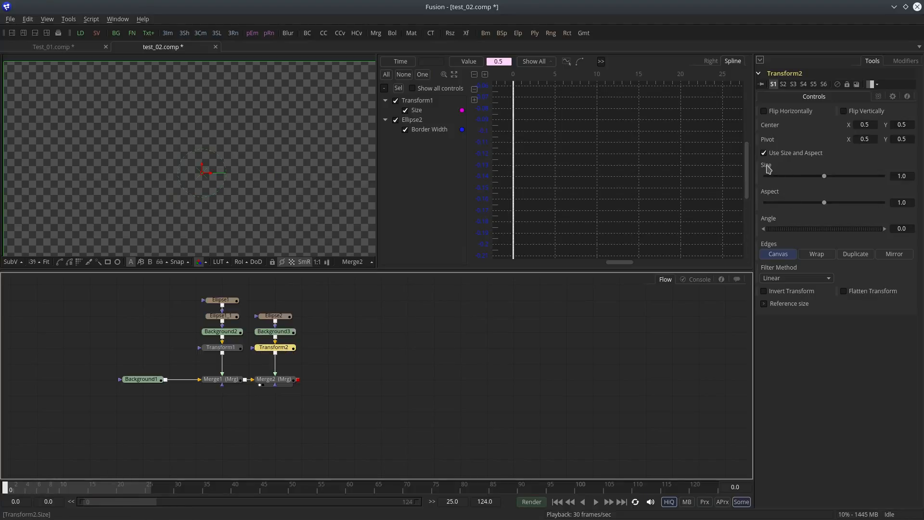
# Step: Keyframe Transform2's Size at 1.0 on frame 20 and about 0.9 on frame 0, and play the animation
pyautogui.moveTo(110, 493); pyautogui.dragTo(118, 493)
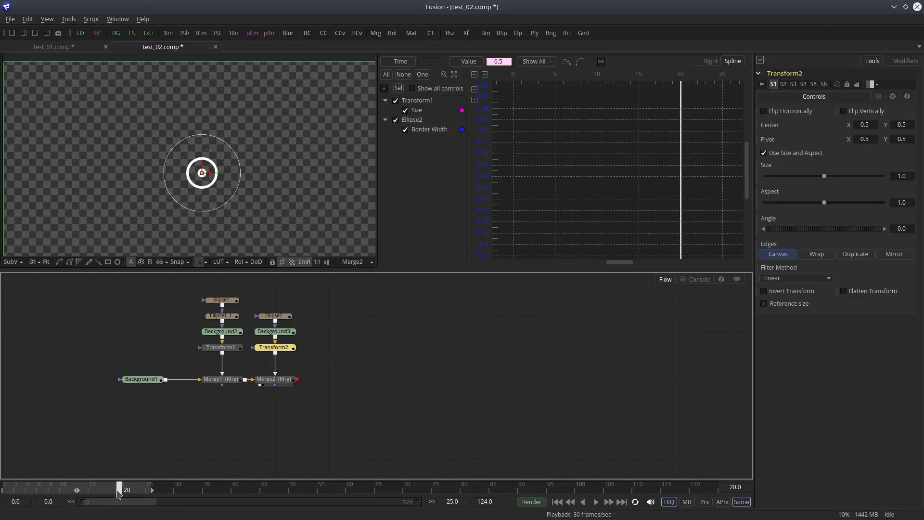
pyautogui.rightClick(775, 167)
pyautogui.click(792, 169)
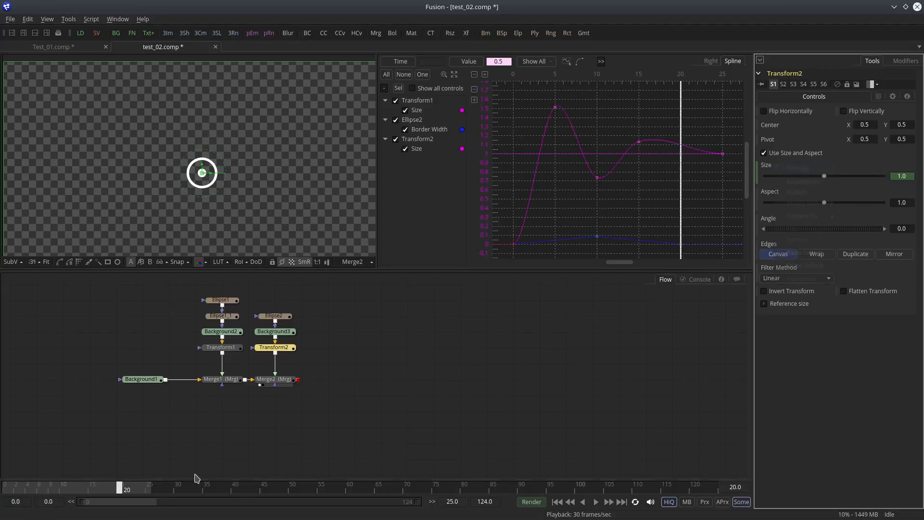
pyautogui.click(3, 486)
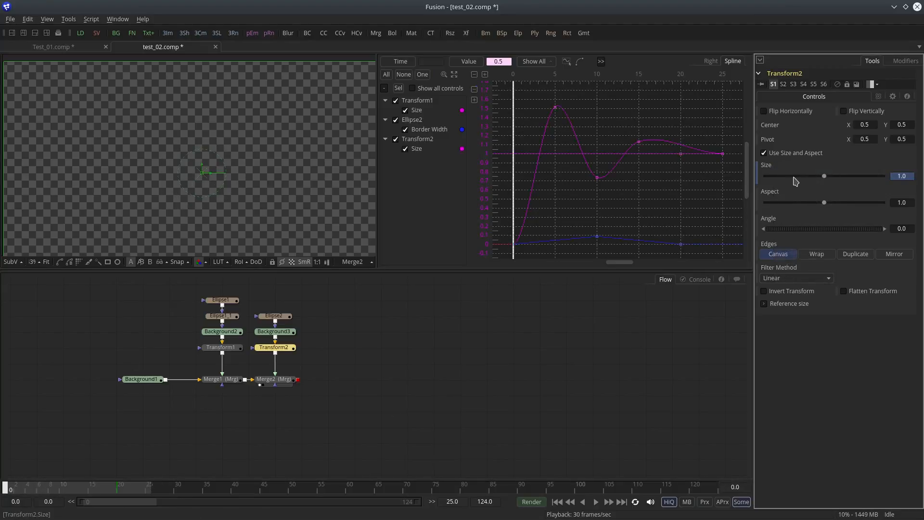
pyautogui.moveTo(825, 179); pyautogui.dragTo(821, 182)
pyautogui.moveTo(7, 487)
pyautogui.mouseDown()
pyautogui.moveTo(120, 488)
pyautogui.moveTo(3, 486)
pyautogui.mouseUp()
pyautogui.click(333, 437)
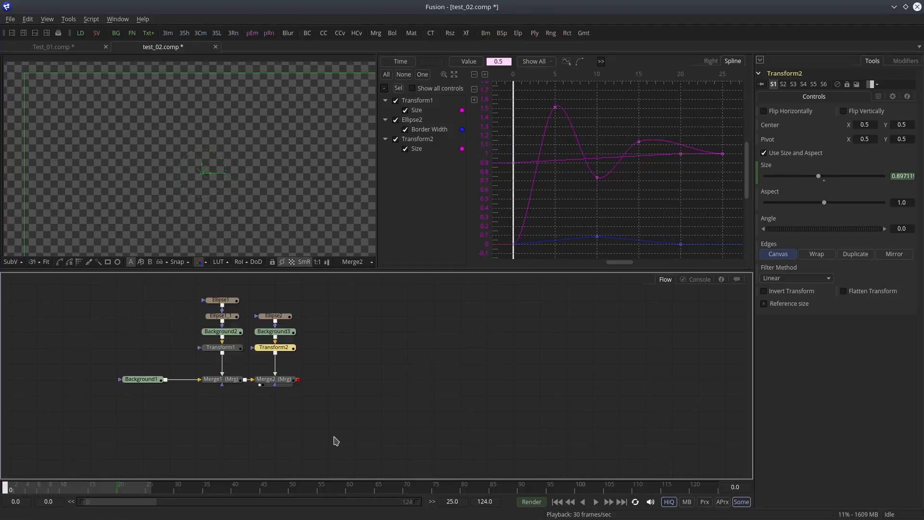
pyautogui.click(594, 502)
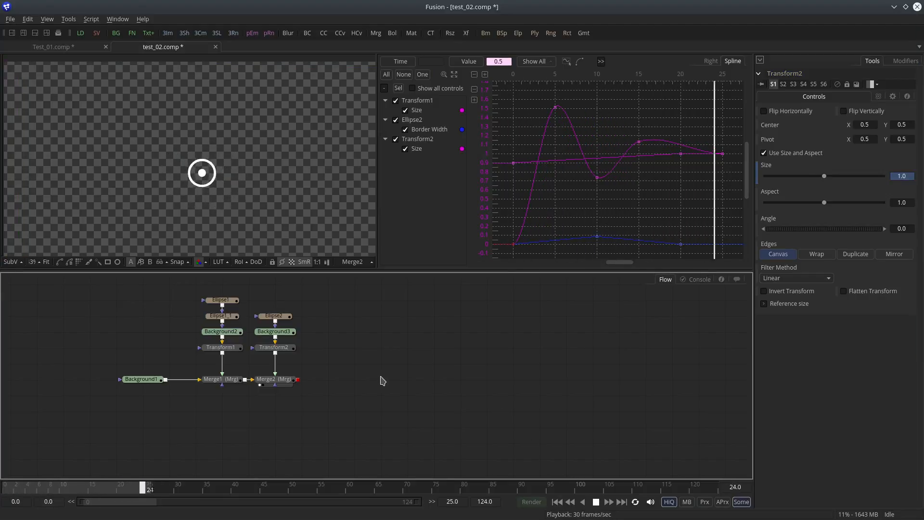
# Step: Isolate Transform1's Size curve in the spline editor and select its keyframes at frames 5, 10 and 15
pyautogui.moveTo(581, 202); pyautogui.dragTo(602, 196)
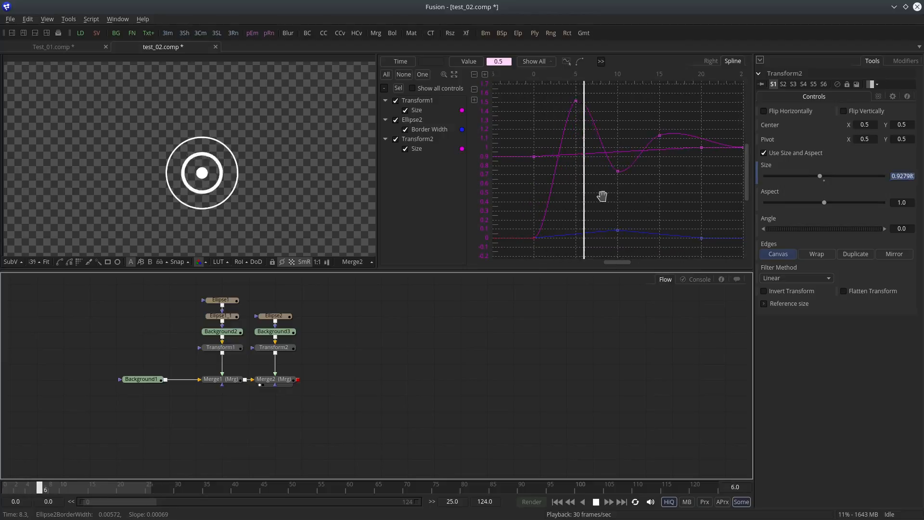
pyautogui.click(423, 75)
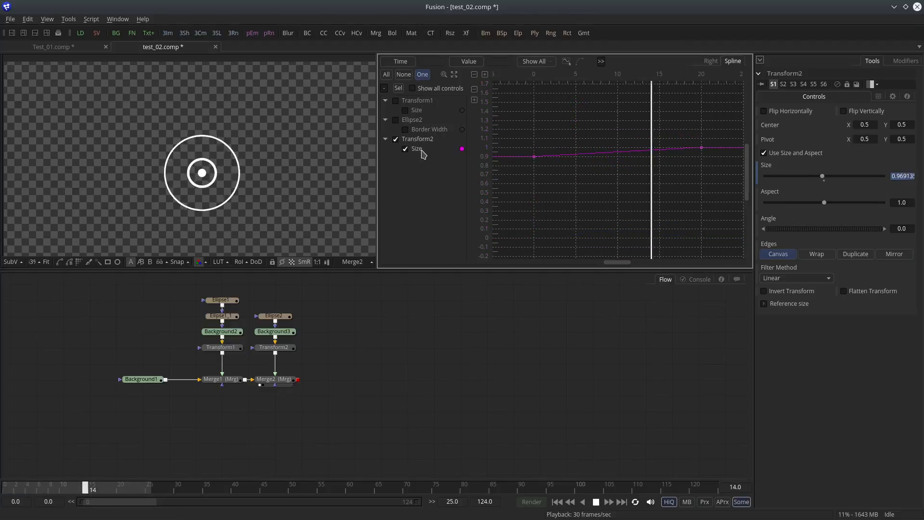
pyautogui.click(423, 110)
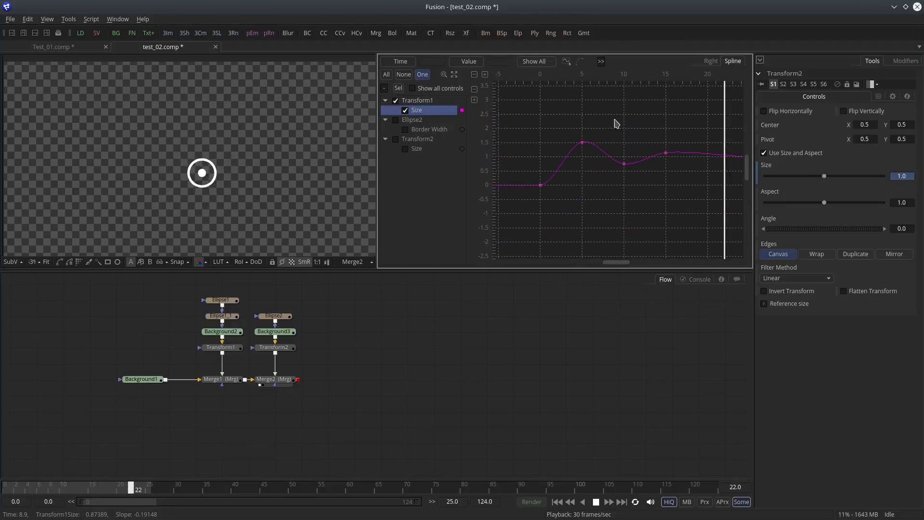
pyautogui.moveTo(520, 101); pyautogui.dragTo(693, 212)
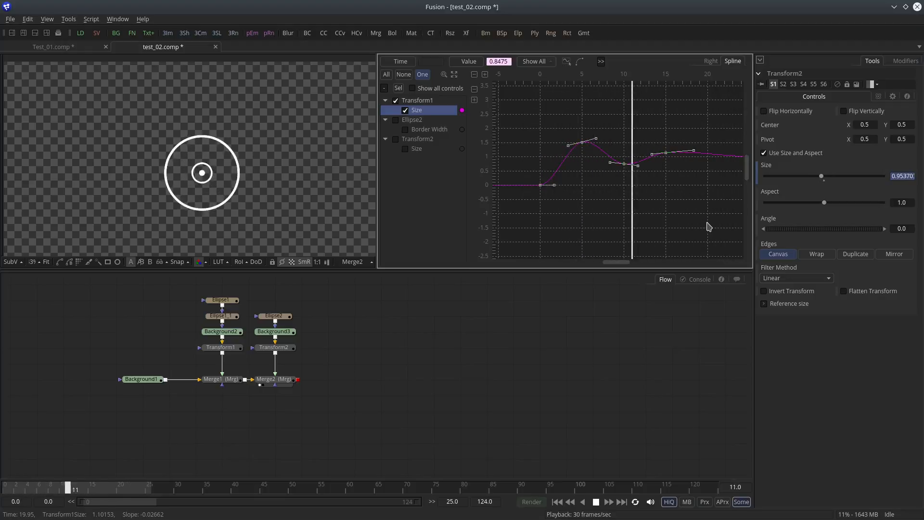
pyautogui.moveTo(561, 114); pyautogui.dragTo(677, 194)
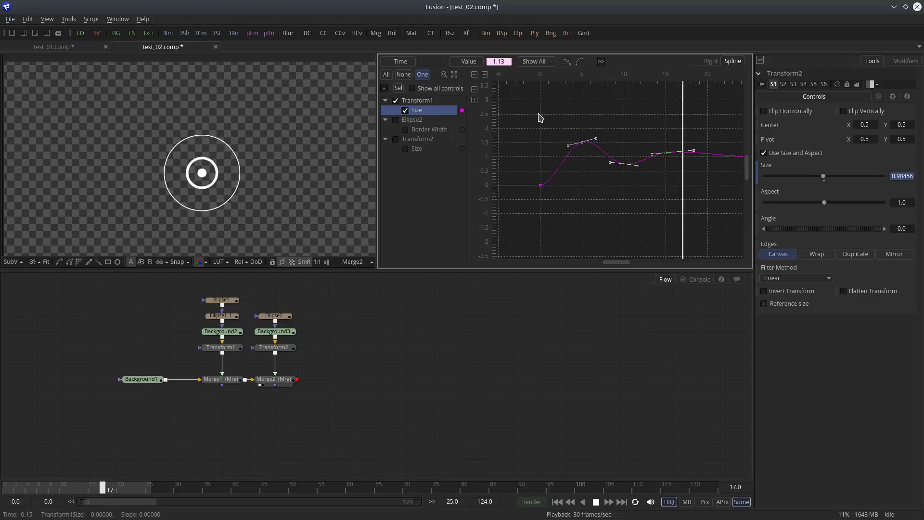
# Step: Enable the shape box around the selected Transform1 Size keyframes at frames 5, 10 and 15
pyautogui.press('F4')
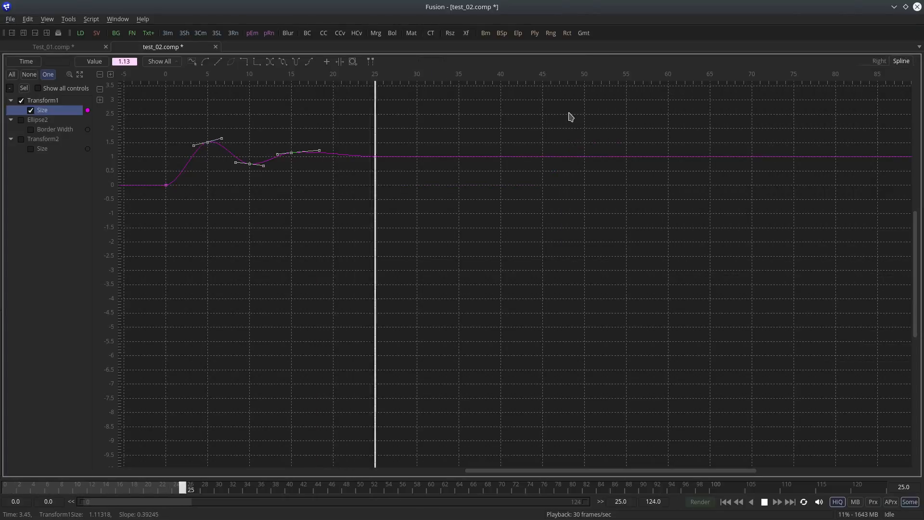
pyautogui.click(353, 62)
pyautogui.click(352, 61)
pyautogui.press('F4')
pyautogui.moveTo(569, 115); pyautogui.dragTo(676, 202)
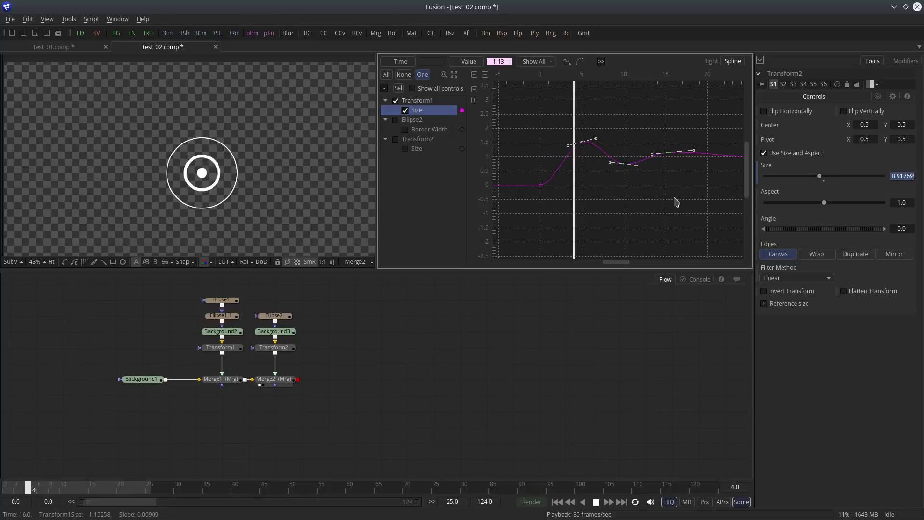
pyautogui.hotkey('shift', 'b')
# Step: Compress Transform1's Size overshoot with the shape box to about 1.1 at frame 5 and about 0.9 at frame 10
pyautogui.moveTo(624, 142); pyautogui.dragTo(624, 162)
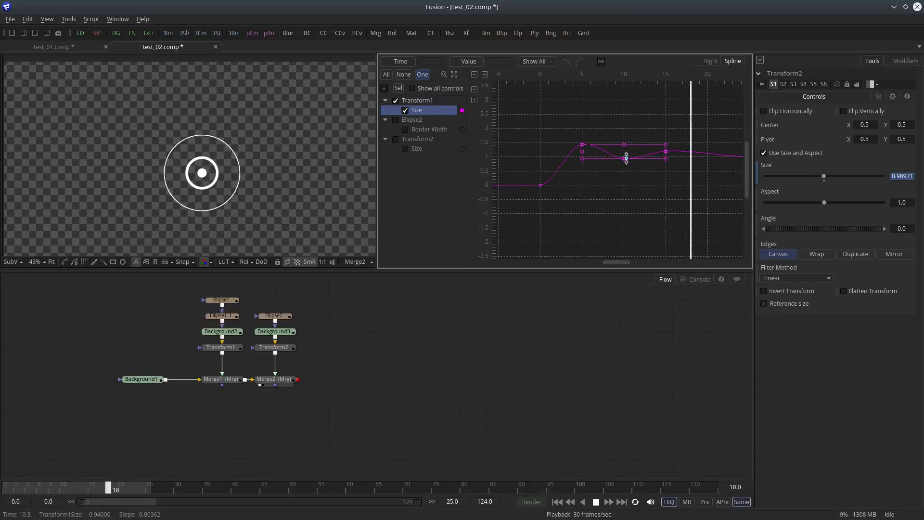
pyautogui.moveTo(623, 145); pyautogui.dragTo(623, 150)
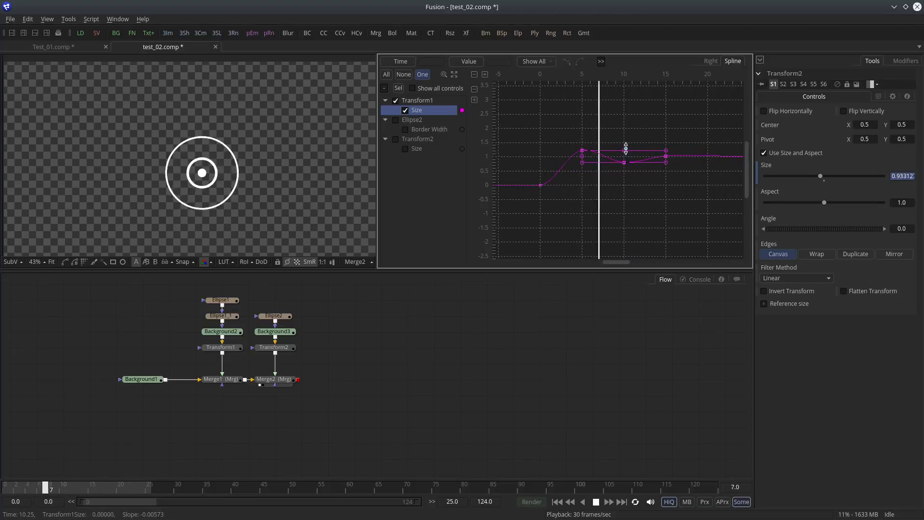
pyautogui.moveTo(623, 151); pyautogui.dragTo(624, 153)
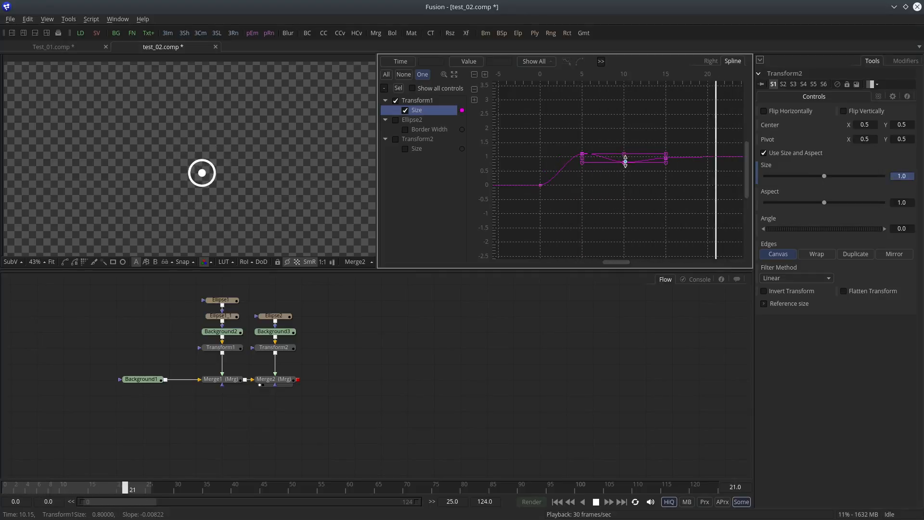
pyautogui.moveTo(624, 162); pyautogui.dragTo(629, 159)
# Step: Turn off the shape box on Transform1's Size curve and stop the playback
pyautogui.click(449, 386)
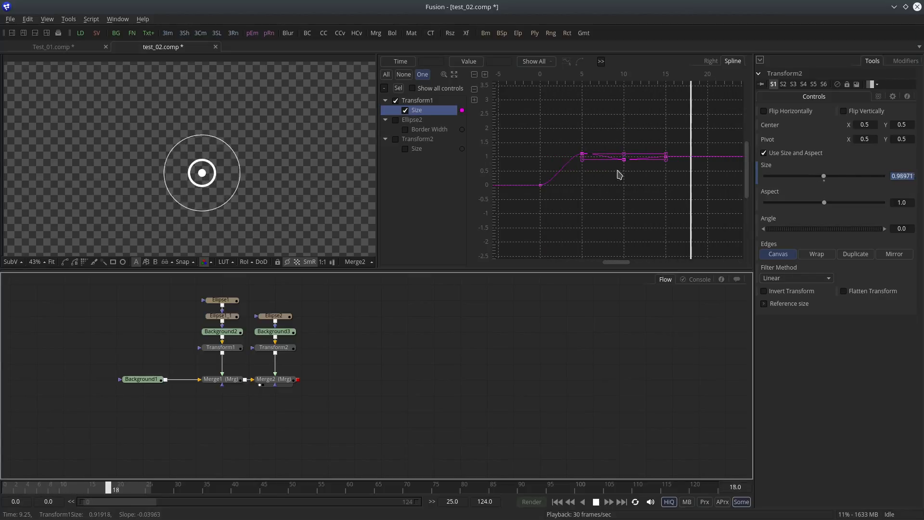
pyautogui.moveTo(564, 129); pyautogui.dragTo(702, 205)
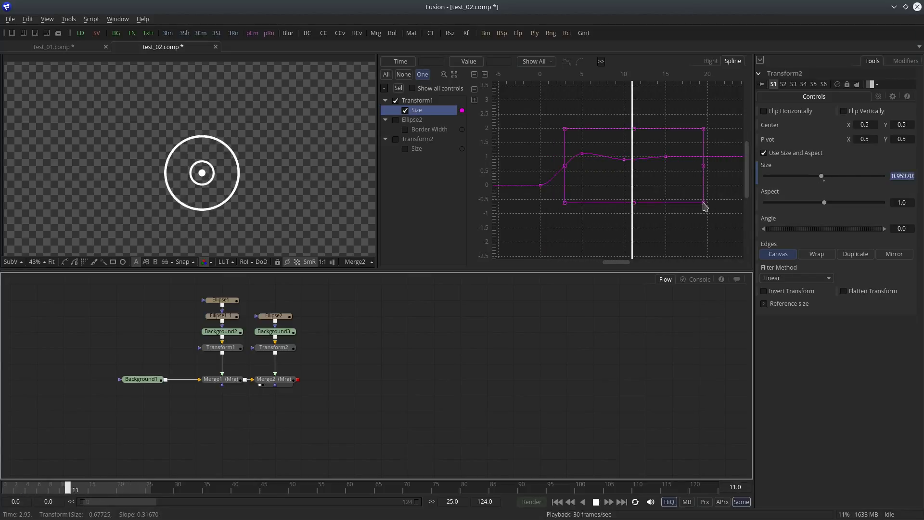
pyautogui.click(610, 247)
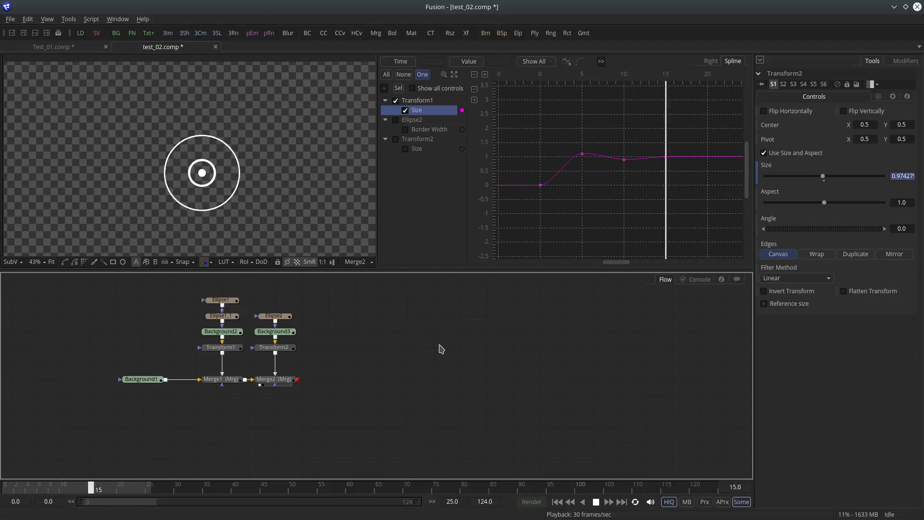
pyautogui.moveTo(360, 365); pyautogui.dragTo(327, 365)
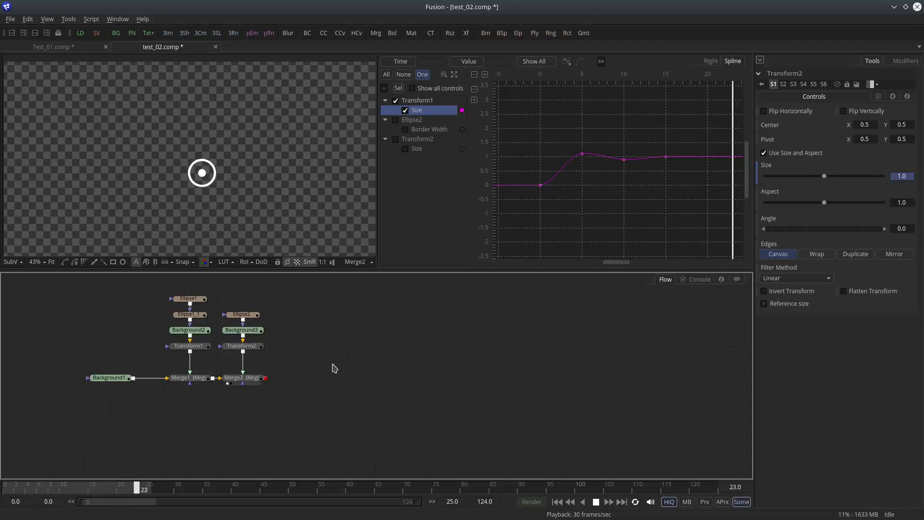
pyautogui.press('space')
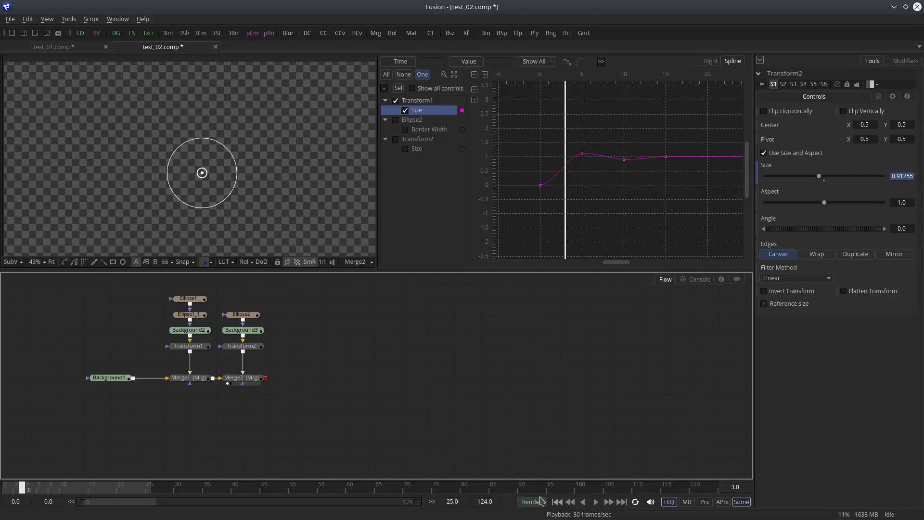
# Step: At frame 16, add a new Background node beside Background3 and connect a Paint node after it
pyautogui.moveTo(336, 347); pyautogui.dragTo(224, 346)
pyautogui.scroll(-2, 207, 178)
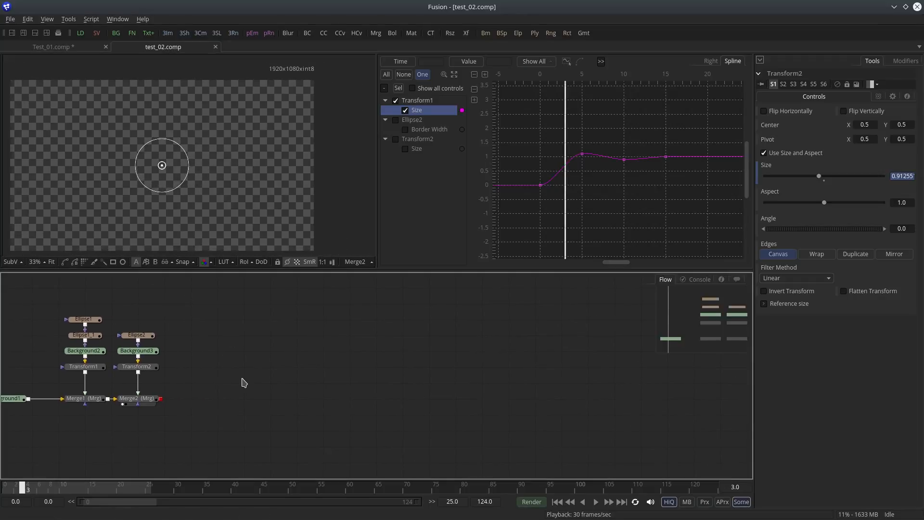
pyautogui.moveTo(36, 489); pyautogui.dragTo(97, 487)
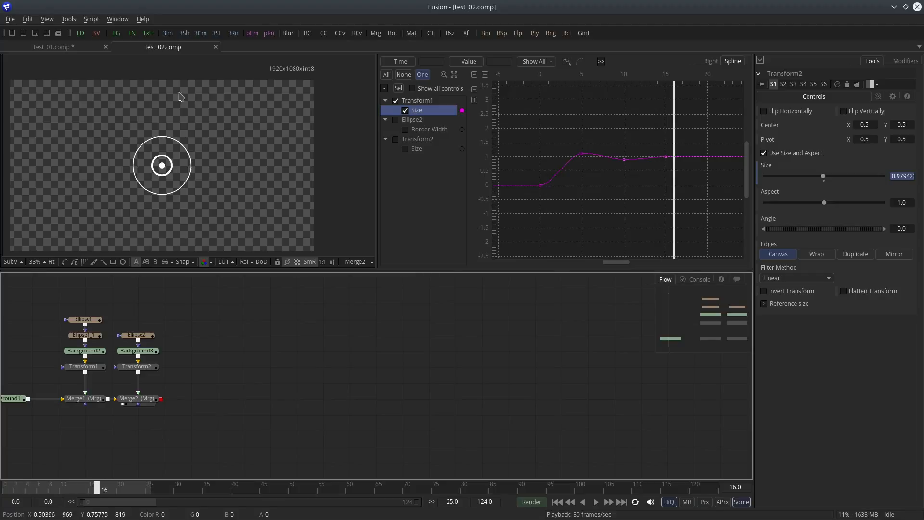
pyautogui.moveTo(212, 323); pyautogui.dragTo(215, 355)
pyautogui.hotkey('ctrl', 'space')
pyautogui.write('paint')
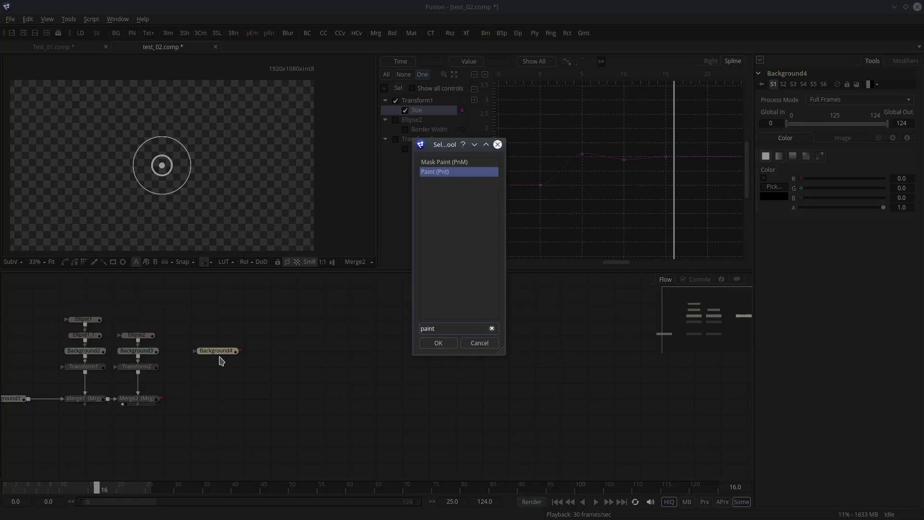
pyautogui.press('Return')
# Step: View Paint1 and draw a straight two-point polyline stroke from the image centre toward the upper-right corner
pyautogui.moveTo(265, 355)
pyautogui.mouseDown()
pyautogui.moveTo(282, 357)
pyautogui.moveTo(223, 168)
pyautogui.mouseUp()
pyautogui.click(13, 111)
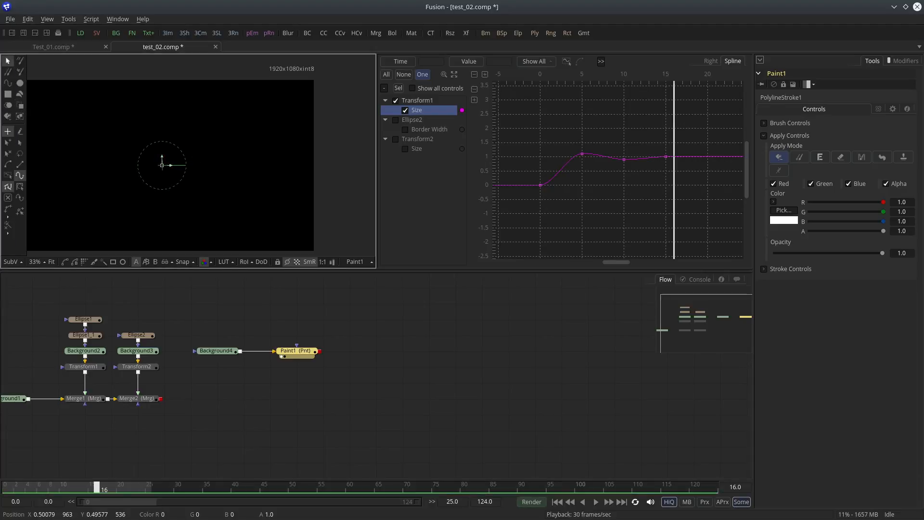
pyautogui.click(278, 111)
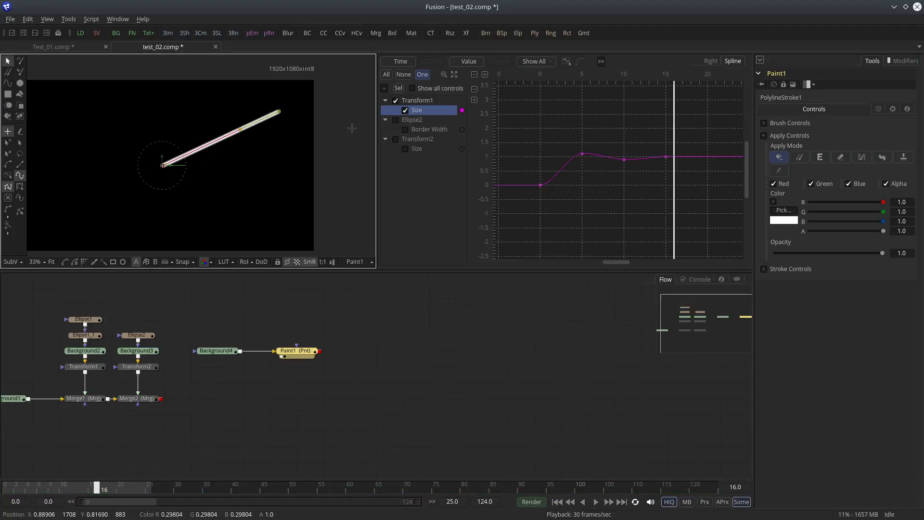
pyautogui.scroll(2, 236, 179)
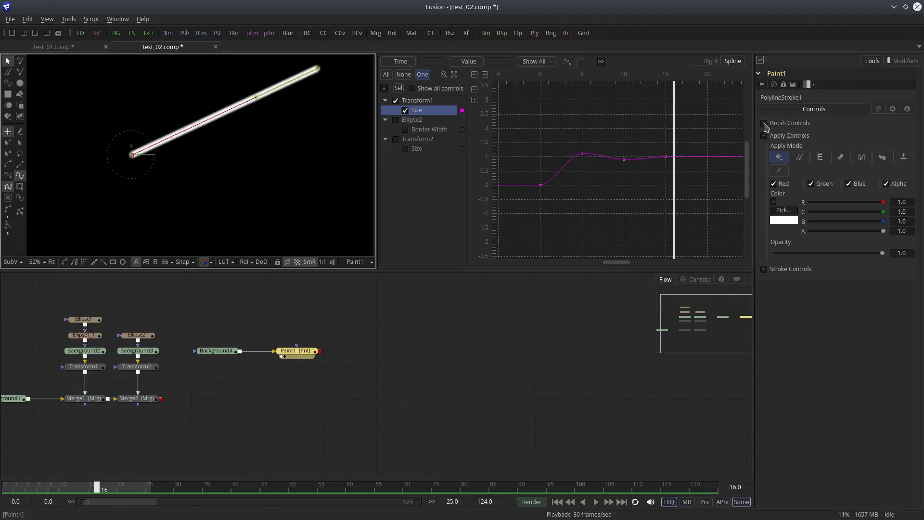
# Step: In the PolylineStroke1 modifier, set the brush size to about 0.0027 and the softness to about 0.17
pyautogui.click(416, 352)
pyautogui.click(291, 352)
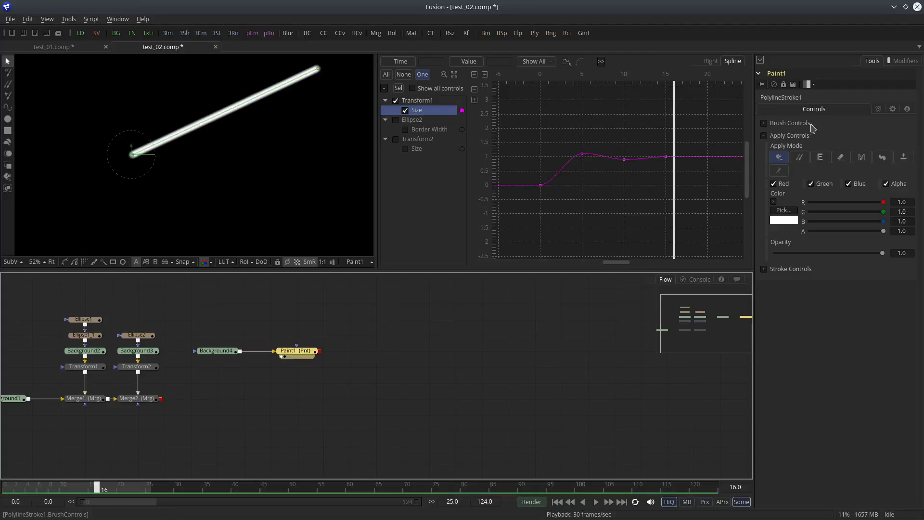
pyautogui.click(903, 62)
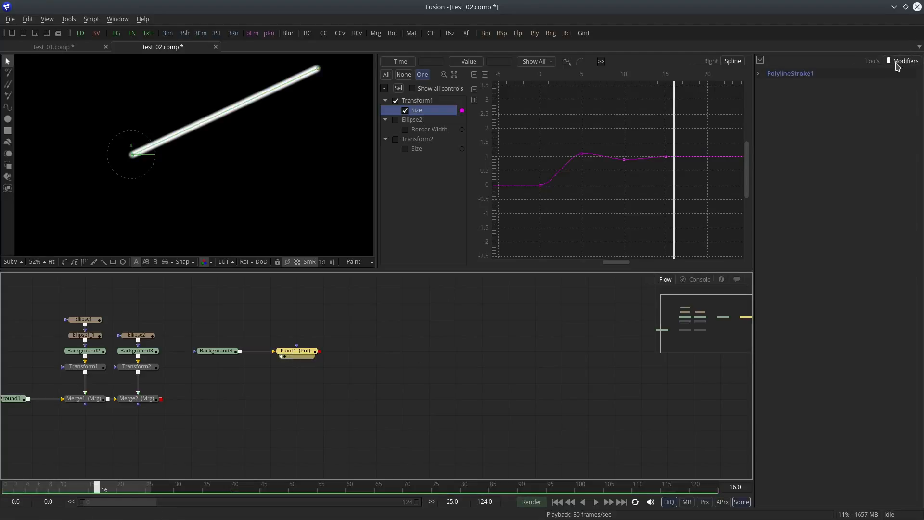
pyautogui.click(758, 74)
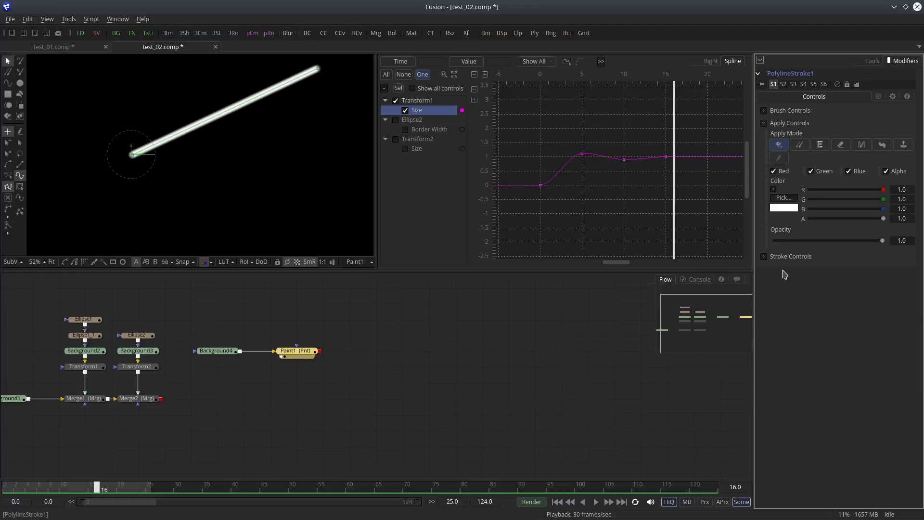
pyautogui.click(764, 257)
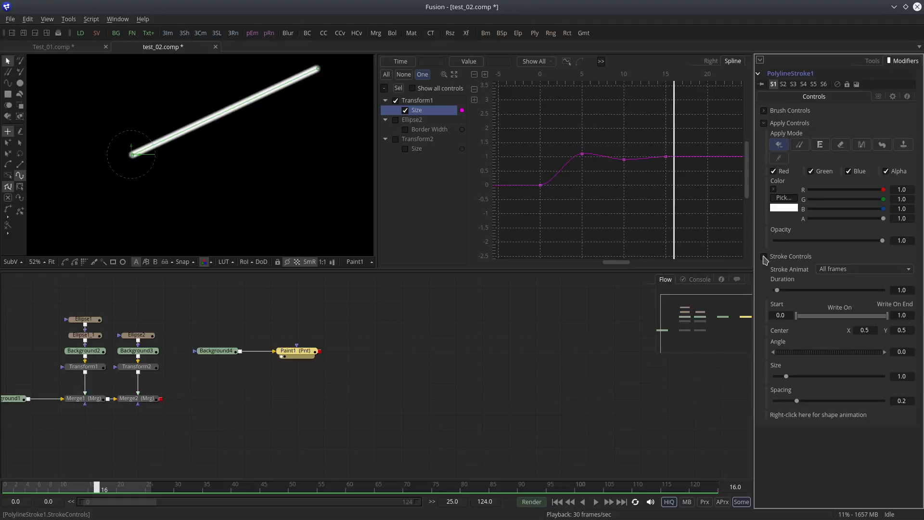
pyautogui.click(765, 111)
pyautogui.moveTo(798, 166); pyautogui.dragTo(785, 166)
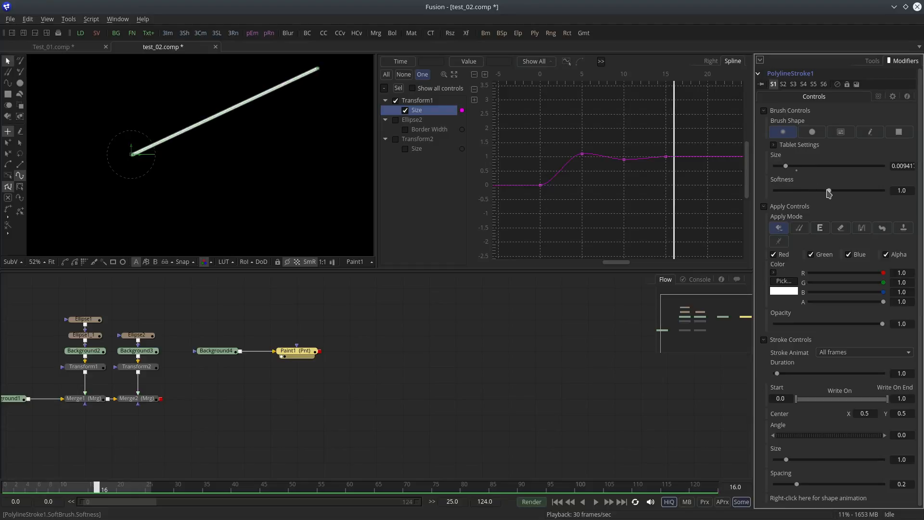
pyautogui.moveTo(822, 191)
pyautogui.mouseDown()
pyautogui.moveTo(784, 191)
pyautogui.moveTo(779, 167)
pyautogui.mouseUp()
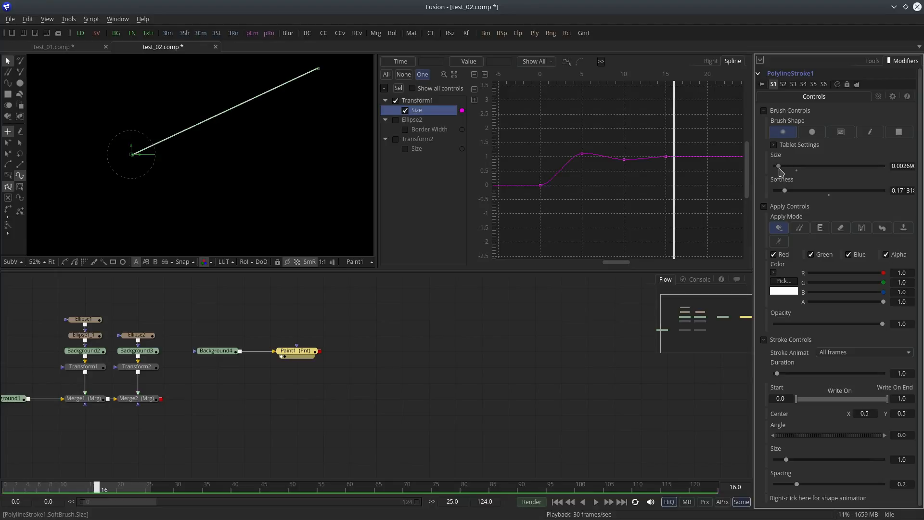
# Step: Merge Paint1's output over Merge2 with a new Merge node and view the result at frame 24
pyautogui.click(391, 367)
pyautogui.moveTo(307, 359)
pyautogui.mouseDown()
pyautogui.moveTo(199, 381)
pyautogui.moveTo(214, 372)
pyautogui.moveTo(224, 372)
pyautogui.moveTo(155, 403)
pyautogui.moveTo(160, 399)
pyautogui.mouseUp()
pyautogui.moveTo(214, 251); pyautogui.dragTo(215, 249)
pyautogui.click(320, 345)
pyautogui.moveTo(28, 490); pyautogui.dragTo(143, 489)
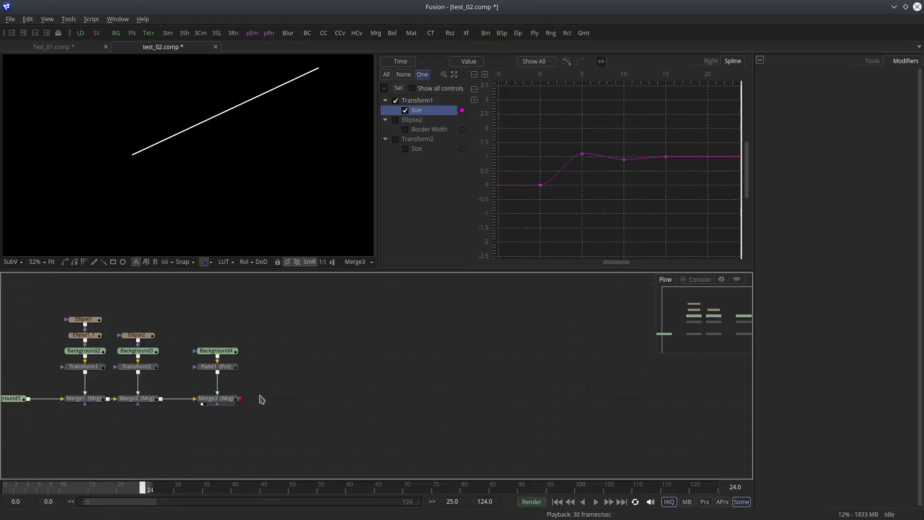
# Step: Set Background4's alpha to 0.0 and select Paint1 at frame 17
pyautogui.moveTo(272, 323); pyautogui.dragTo(342, 298)
pyautogui.click(311, 328)
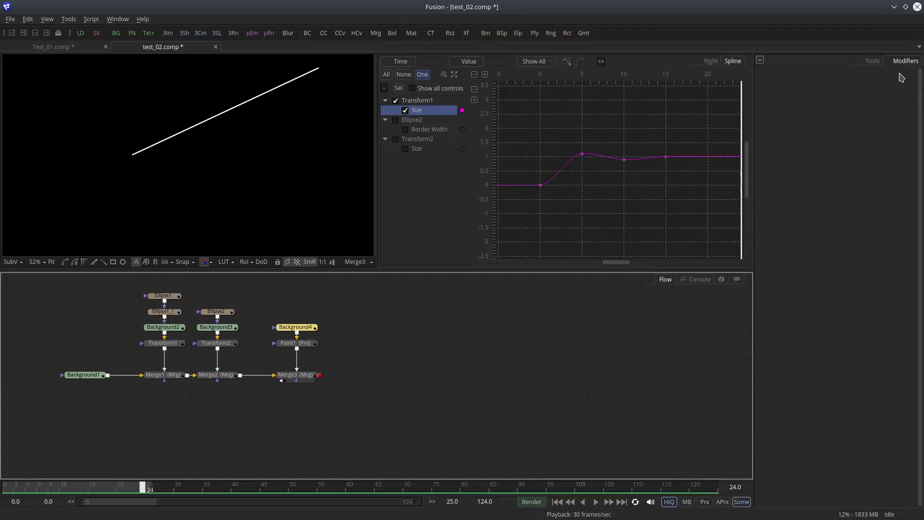
pyautogui.click(871, 61)
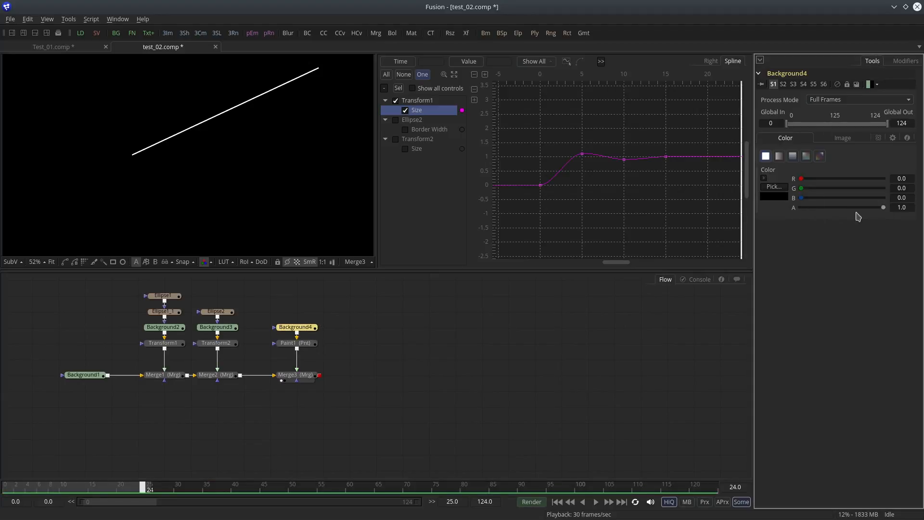
pyautogui.moveTo(884, 210); pyautogui.dragTo(761, 208)
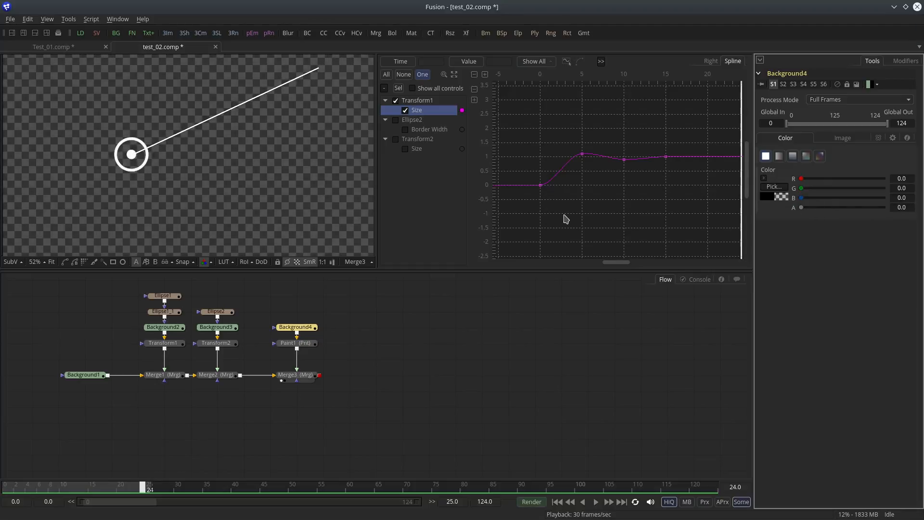
pyautogui.moveTo(73, 492)
pyautogui.mouseDown()
pyautogui.moveTo(5, 487)
pyautogui.moveTo(102, 486)
pyautogui.mouseUp()
pyautogui.click(295, 343)
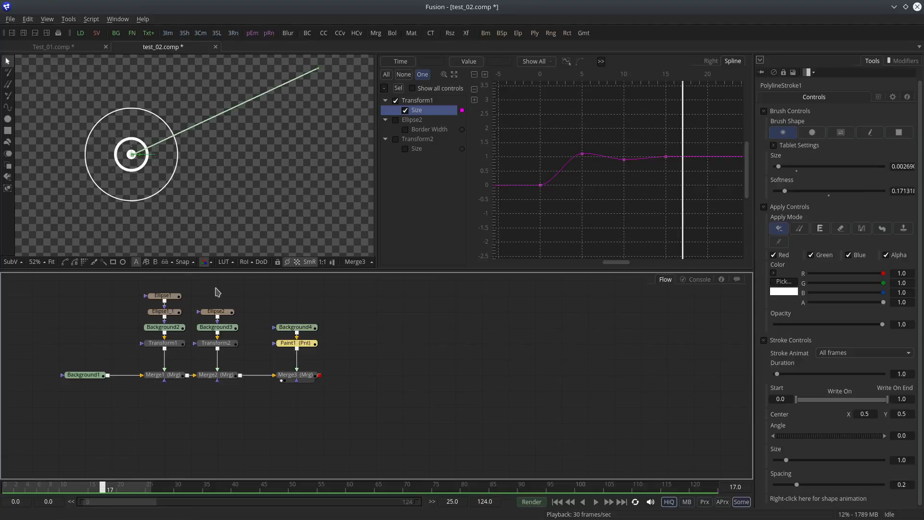
pyautogui.moveTo(140, 168)
pyautogui.mouseDown()
pyautogui.moveTo(241, 166)
pyautogui.moveTo(219, 149)
pyautogui.mouseUp()
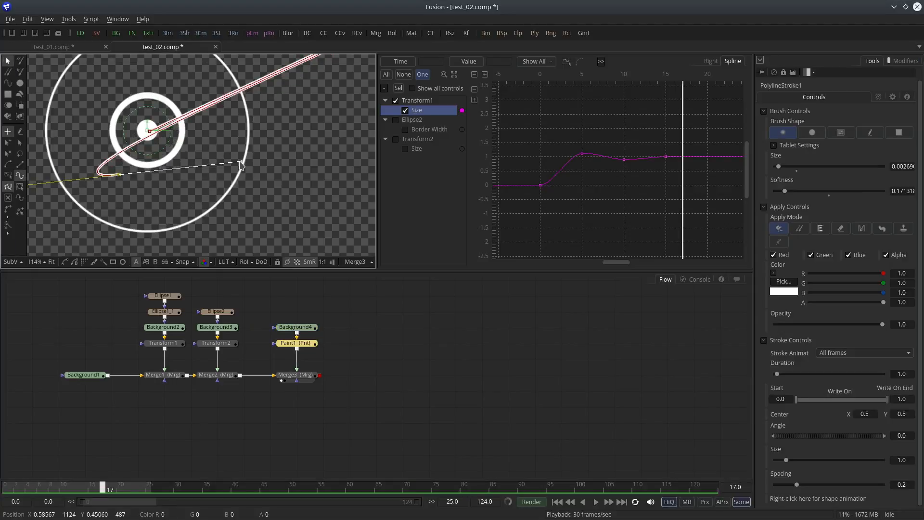
pyautogui.hotkey('ctrl', 'z')
pyautogui.scroll(2, 202, 155)
pyautogui.click(282, 146)
pyautogui.hotkey('ctrl', 'z')
pyautogui.hotkey('ctrl', 'z')
# Step: Straighten the Paint1 stroke where it starts at the dot's centre and set its brush size to about 0.0037
pyautogui.moveTo(180, 121)
pyautogui.mouseDown()
pyautogui.moveTo(228, 179)
pyautogui.moveTo(223, 190)
pyautogui.moveTo(183, 178)
pyautogui.mouseUp()
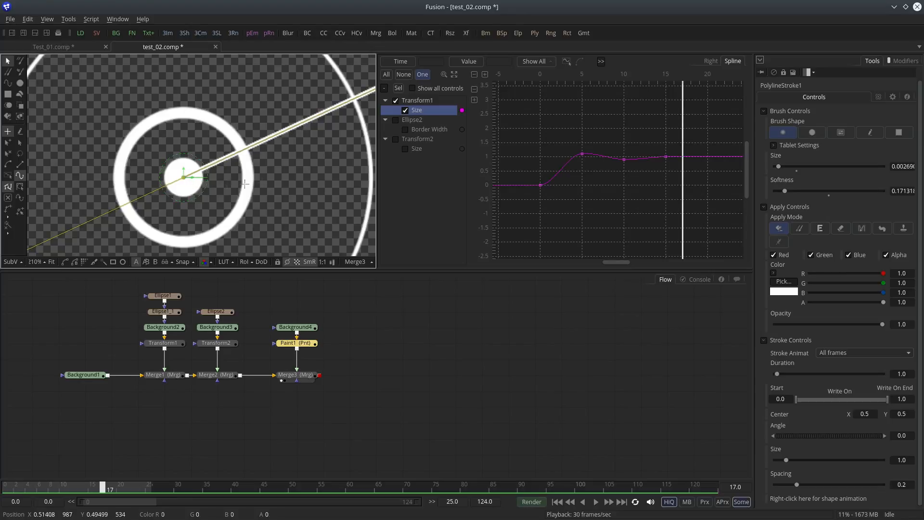
pyautogui.click(51, 261)
pyautogui.click(423, 345)
pyautogui.click(303, 342)
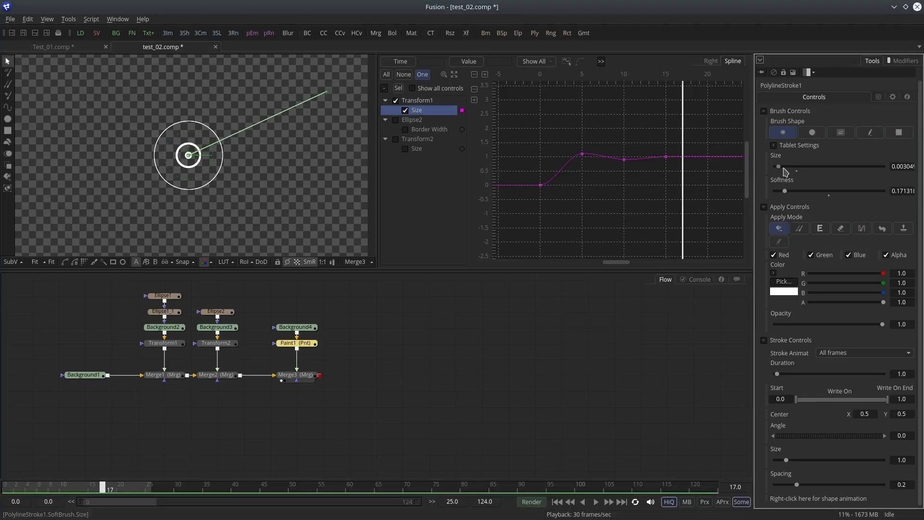
pyautogui.click(492, 374)
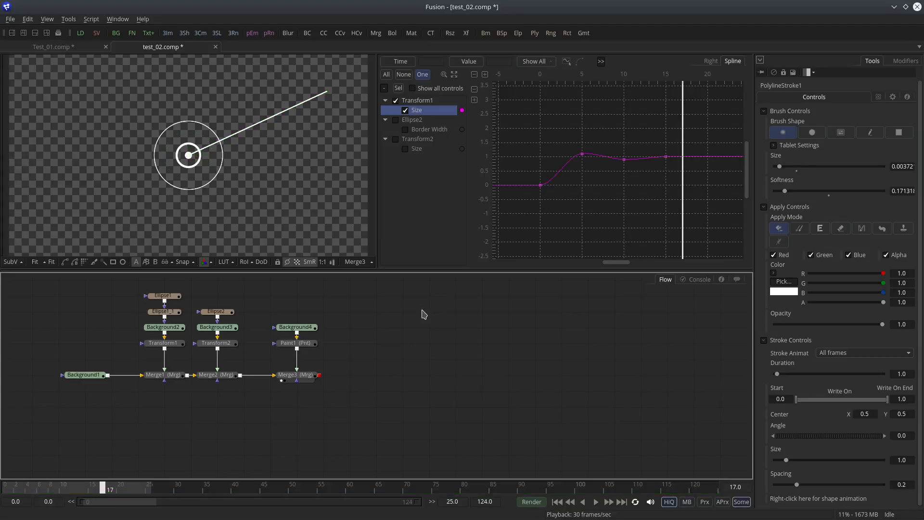
# Step: View Paint1 alone and keyframe its stroke's Write On End from 0.0 at frame 0 to 1.0 at frame 20
pyautogui.moveTo(309, 343); pyautogui.dragTo(264, 228)
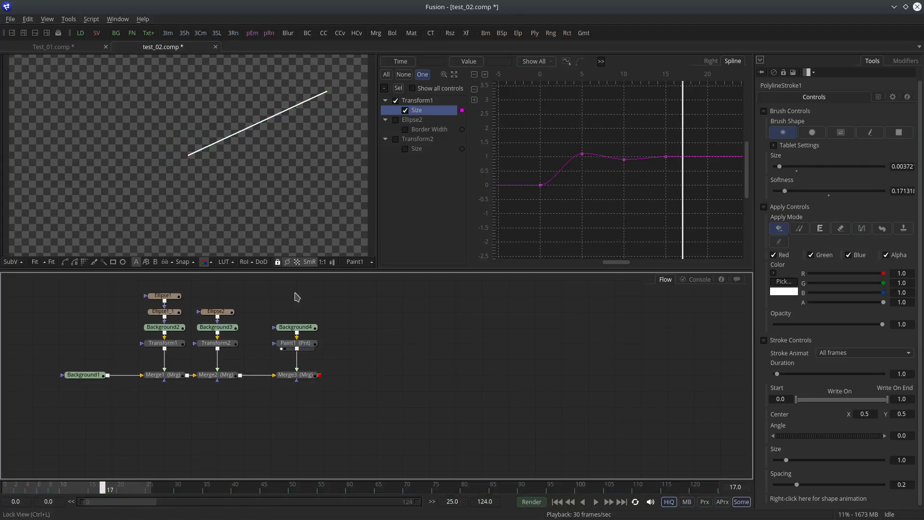
pyautogui.click(309, 343)
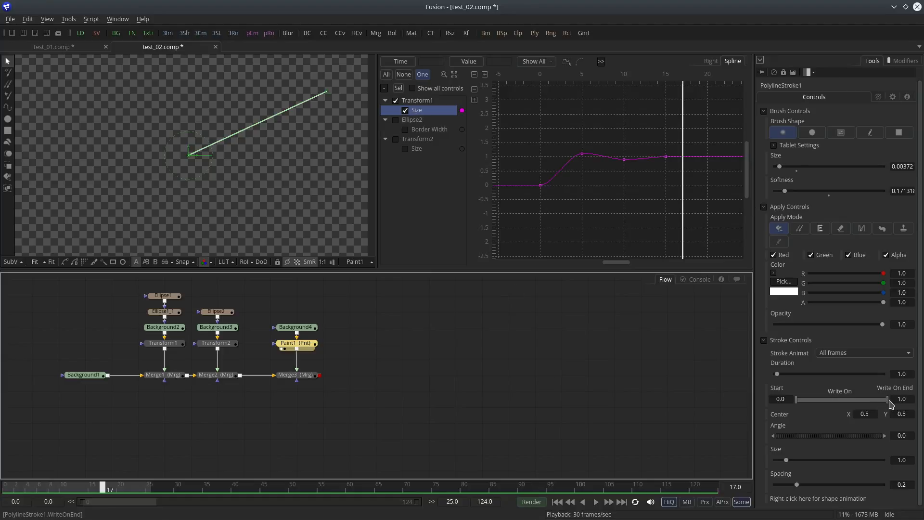
pyautogui.moveTo(888, 400)
pyautogui.mouseDown()
pyautogui.moveTo(821, 405)
pyautogui.moveTo(908, 409)
pyautogui.moveTo(777, 421)
pyautogui.moveTo(908, 412)
pyautogui.mouseUp()
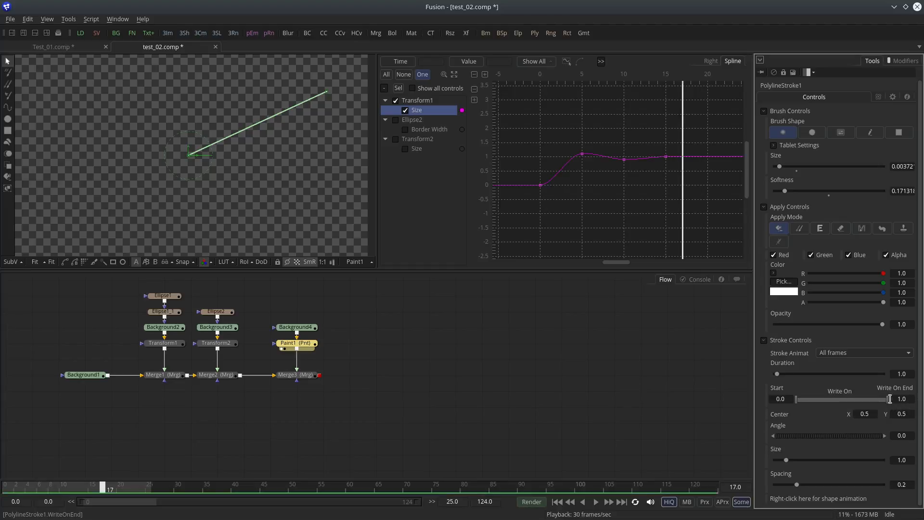
pyautogui.moveTo(93, 492); pyautogui.dragTo(122, 488)
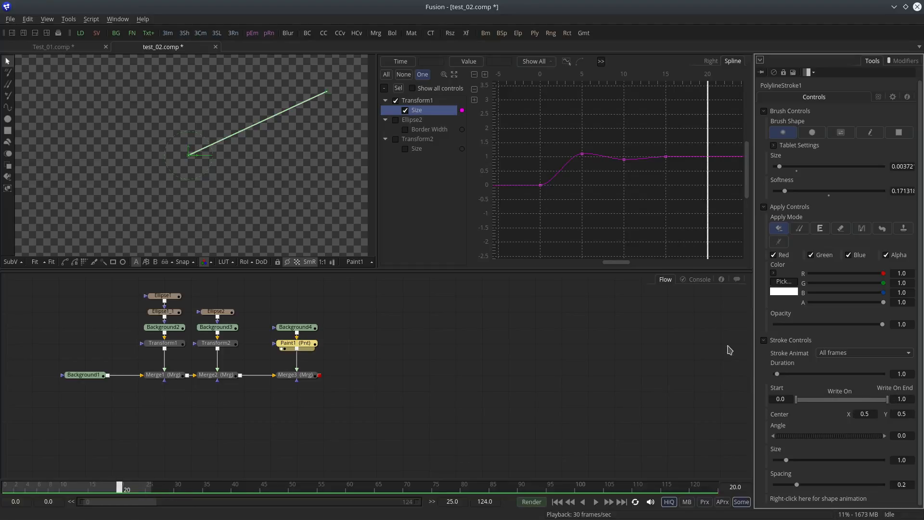
pyautogui.rightClick(867, 393)
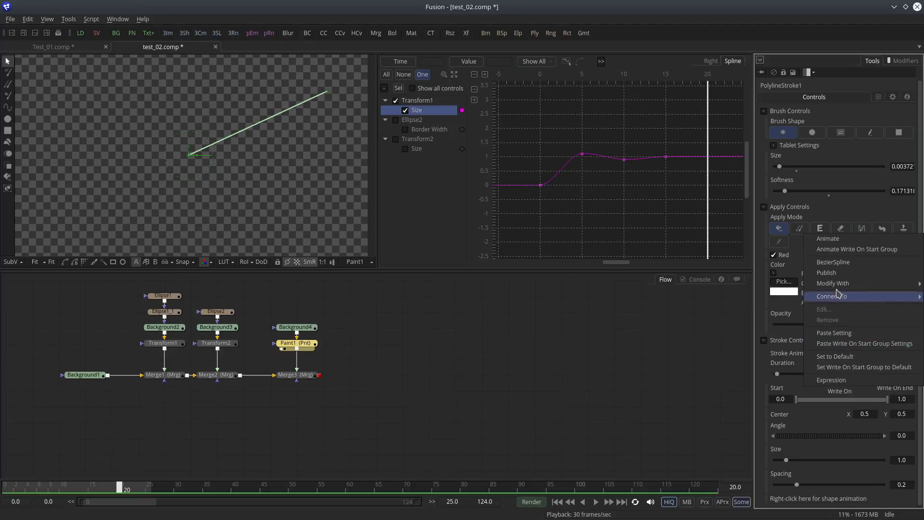
pyautogui.click(821, 239)
pyautogui.moveTo(96, 488); pyautogui.dragTo(2, 490)
pyautogui.moveTo(888, 400); pyautogui.dragTo(797, 400)
pyautogui.moveTo(13, 486)
pyautogui.mouseDown()
pyautogui.moveTo(124, 486)
pyautogui.moveTo(27, 489)
pyautogui.moveTo(114, 486)
pyautogui.mouseUp()
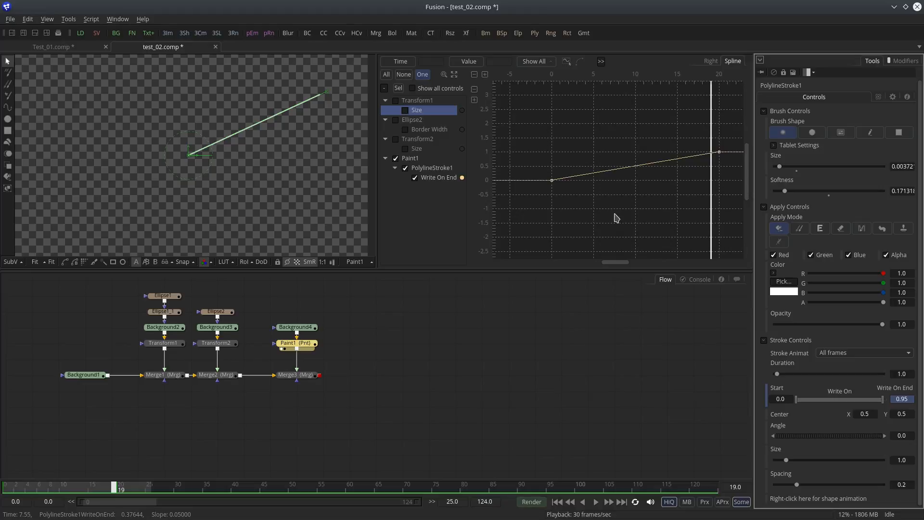
# Step: Smooth both Write On End keyframes in the spline and play the stroke animation from the first frame
pyautogui.moveTo(601, 132); pyautogui.dragTo(598, 132)
pyautogui.moveTo(536, 117); pyautogui.dragTo(725, 227)
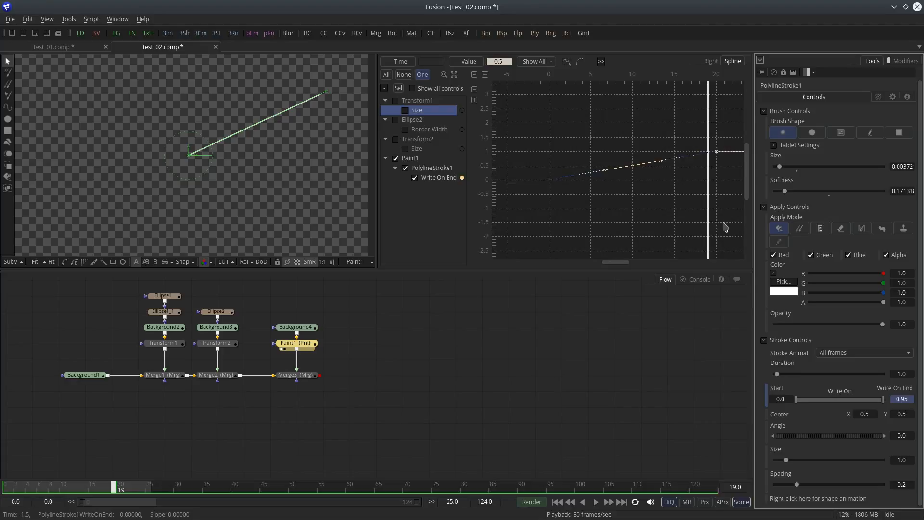
pyautogui.hotkey('shift', 's')
pyautogui.click(556, 502)
pyautogui.click(595, 502)
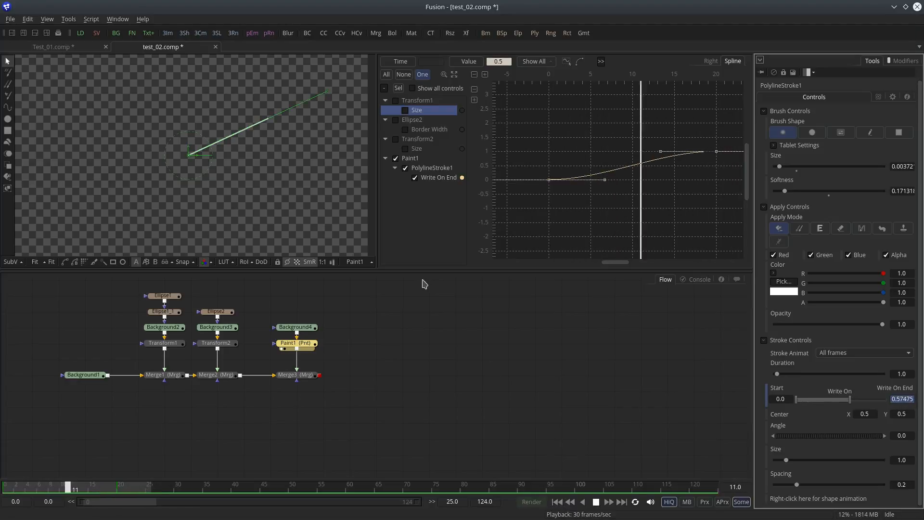
pyautogui.click(392, 382)
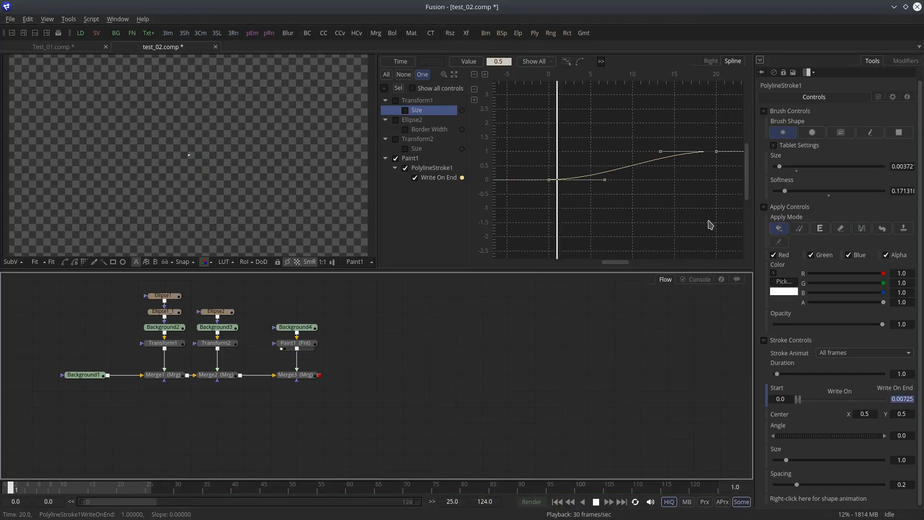
# Step: Apply the Out Cubic preset from the Easing Functions dialog to the Write On End keyframes
pyautogui.rightClick(615, 218)
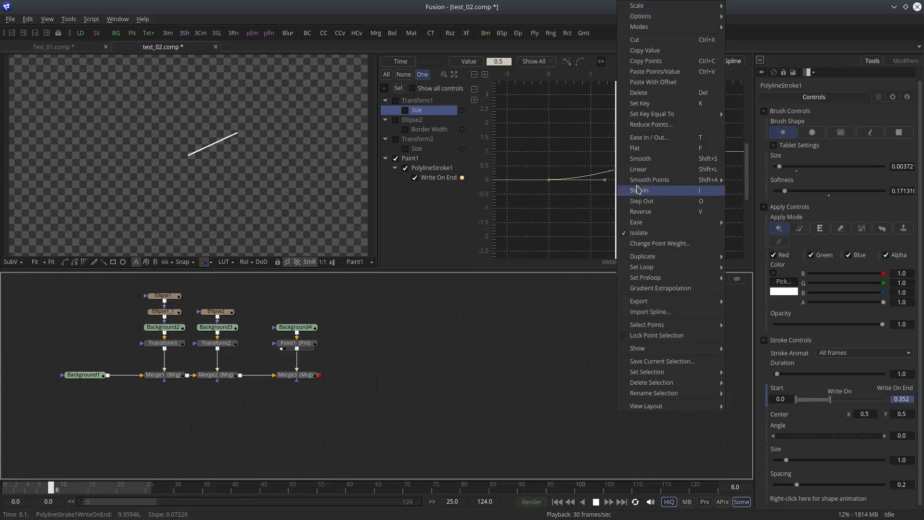
pyautogui.moveTo(655, 307)
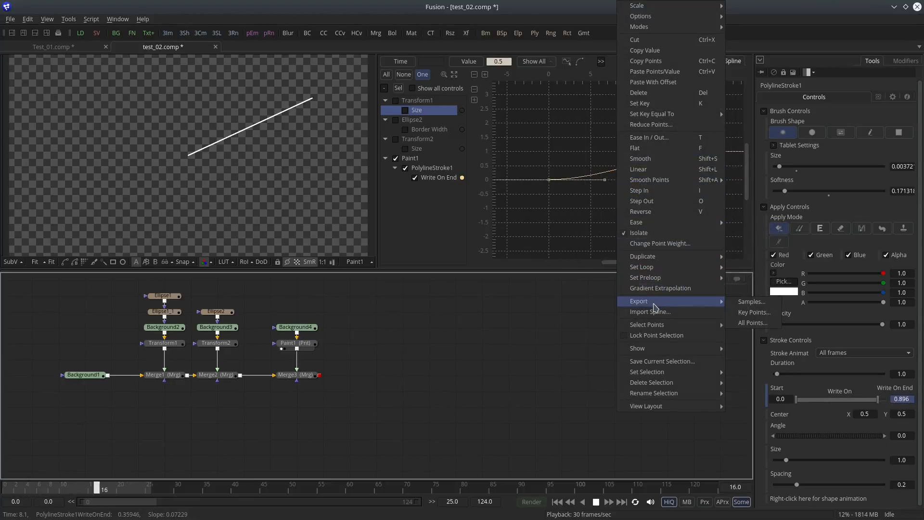
pyautogui.moveTo(664, 223)
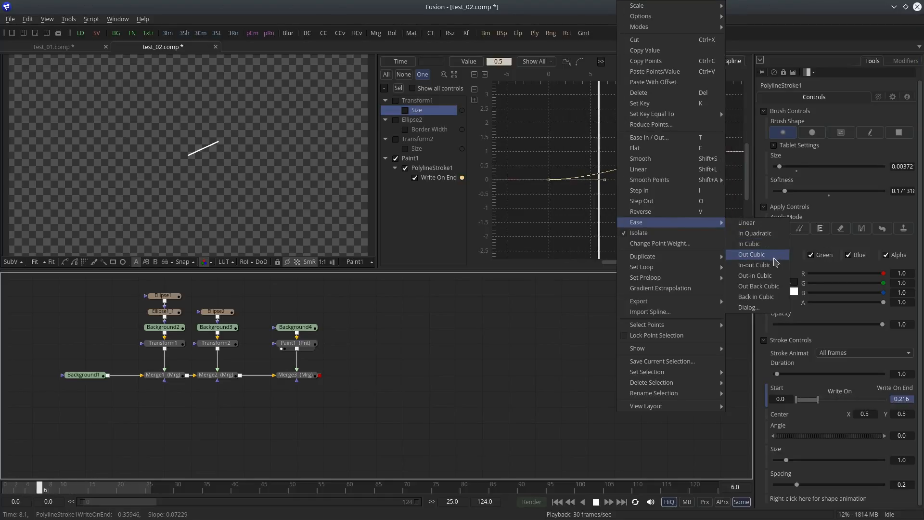
pyautogui.click(748, 307)
pyautogui.moveTo(451, 192); pyautogui.dragTo(367, 154)
pyautogui.click(382, 177)
pyautogui.click(382, 176)
pyautogui.scroll(-3, 382, 176)
pyautogui.scroll(-1, 382, 176)
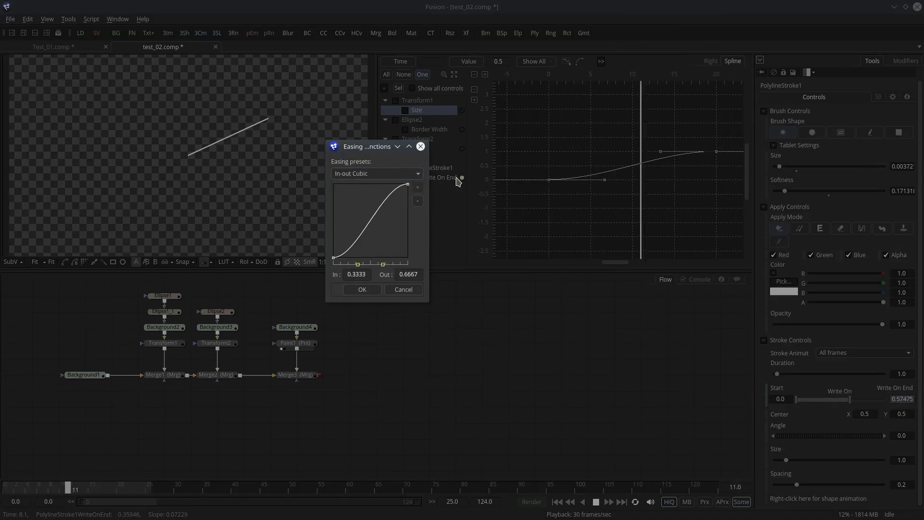
pyautogui.press('Down')
pyautogui.press('Down')
pyautogui.press('Down')
pyautogui.press('Up')
pyautogui.press('Up')
pyautogui.press('Up')
pyautogui.click(361, 289)
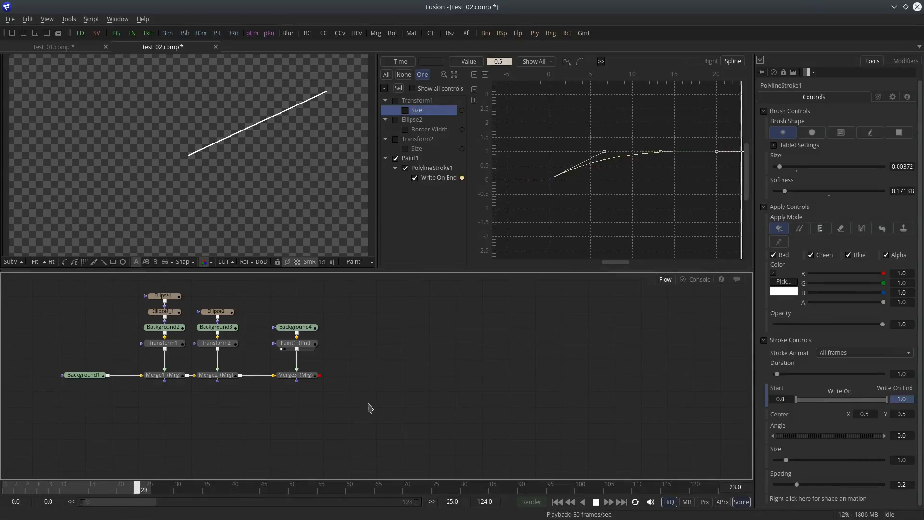
# Step: View Merge3 and review the line's timing against the rings and the Write On End curve
pyautogui.moveTo(296, 375); pyautogui.dragTo(187, 154)
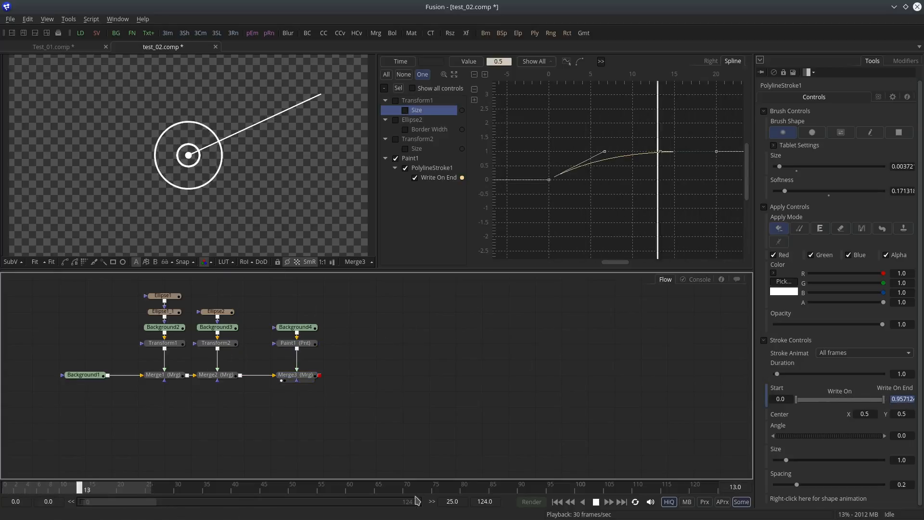
pyautogui.press('space')
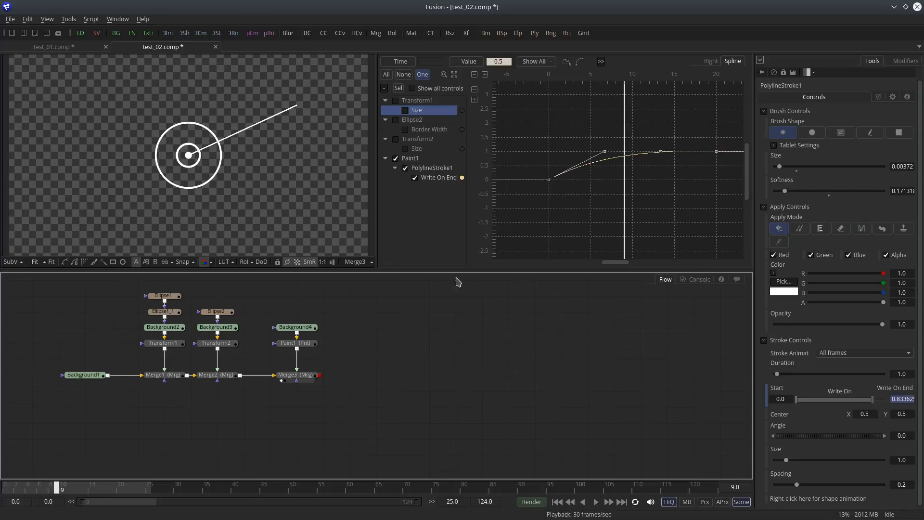
pyautogui.moveTo(618, 223); pyautogui.dragTo(585, 229)
pyautogui.moveTo(531, 123); pyautogui.dragTo(696, 222)
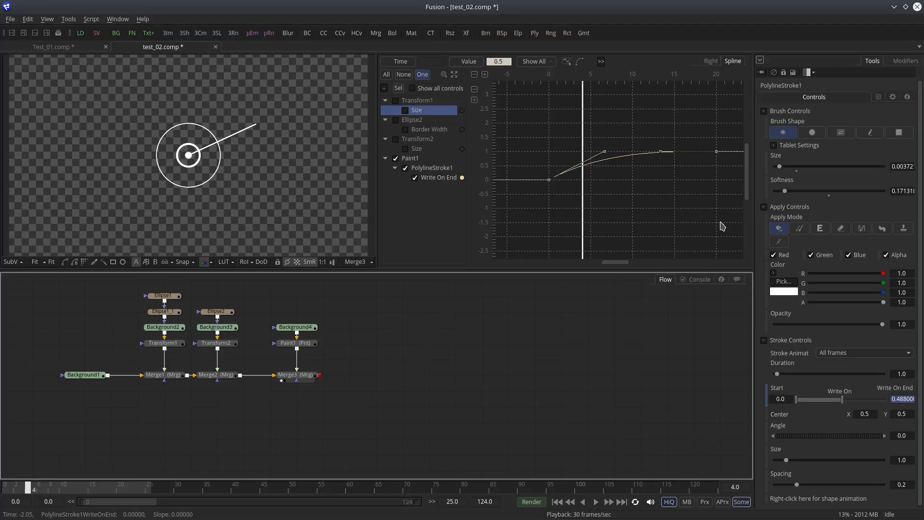
pyautogui.moveTo(630, 203); pyautogui.dragTo(620, 206)
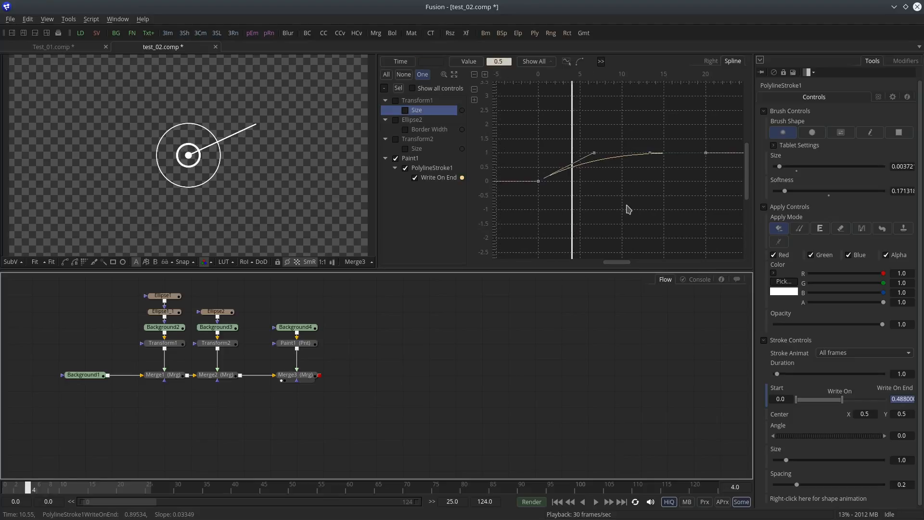
pyautogui.moveTo(522, 136)
pyautogui.mouseDown()
pyautogui.moveTo(646, 197)
pyautogui.moveTo(668, 198)
pyautogui.mouseUp()
pyautogui.click(613, 208)
# Step: Reveal the Timeline above the flow, filter it to selected animated tools only, and select Paint1
pyautogui.moveTo(397, 275); pyautogui.dragTo(400, 375)
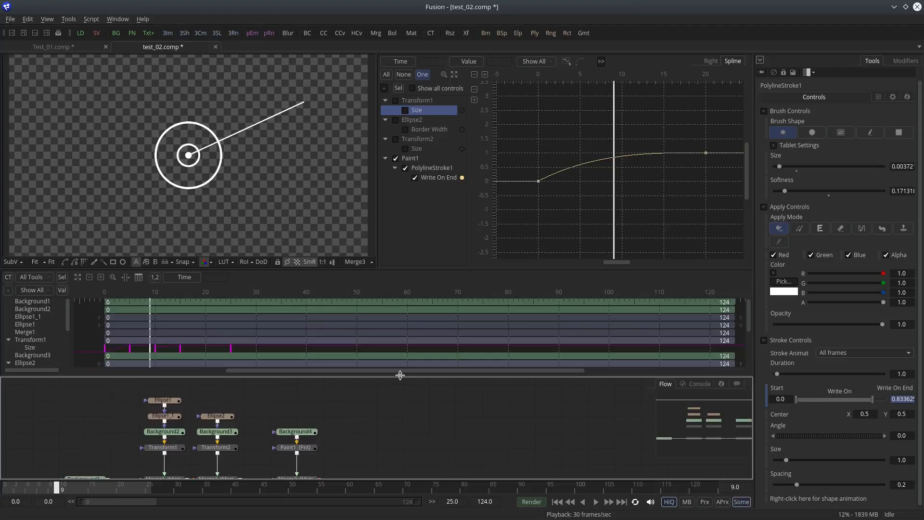
pyautogui.click(34, 289)
pyautogui.click(43, 347)
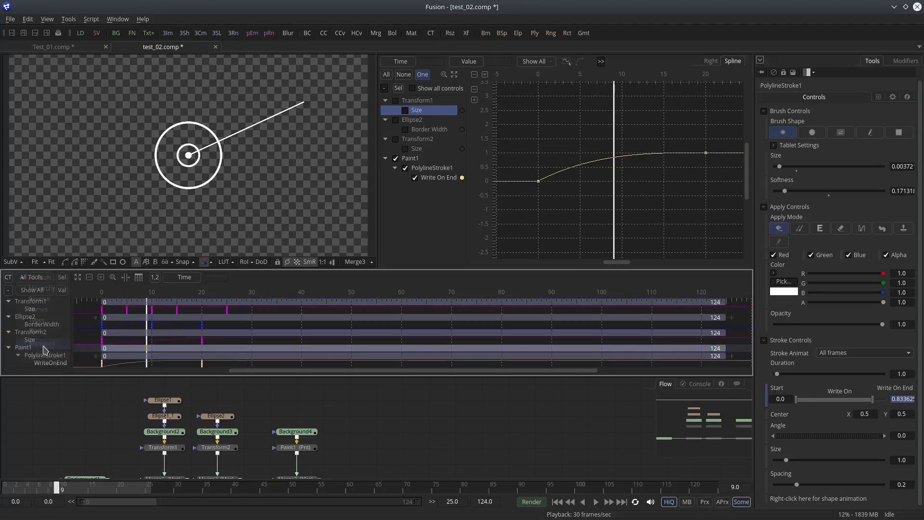
pyautogui.click(62, 278)
pyautogui.moveTo(365, 413); pyautogui.dragTo(371, 377)
pyautogui.click(302, 416)
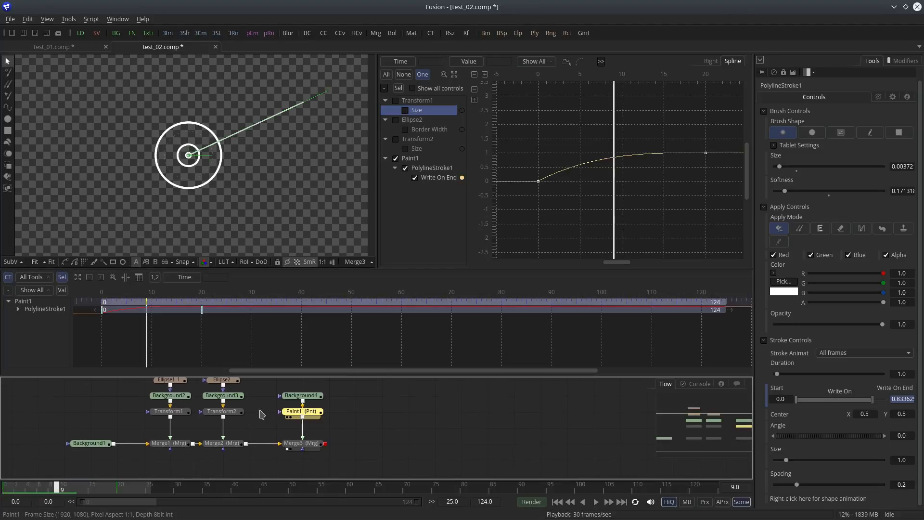
# Step: Shift the stroke's Write On End keyframes to frames 4 and 24, then play the composition from the start
pyautogui.click(17, 310)
pyautogui.moveTo(182, 325); pyautogui.dragTo(209, 320)
pyautogui.moveTo(99, 317)
pyautogui.mouseDown()
pyautogui.moveTo(139, 318)
pyautogui.moveTo(144, 325)
pyautogui.moveTo(118, 331)
pyautogui.moveTo(157, 331)
pyautogui.moveTo(124, 334)
pyautogui.moveTo(123, 324)
pyautogui.moveTo(106, 344)
pyautogui.moveTo(162, 344)
pyautogui.mouseUp()
pyautogui.click(390, 419)
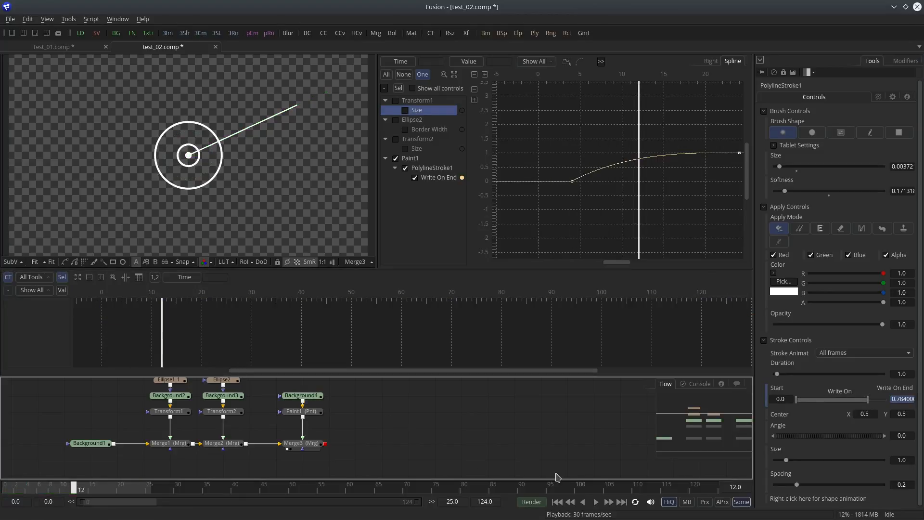
pyautogui.click(556, 502)
pyautogui.click(596, 501)
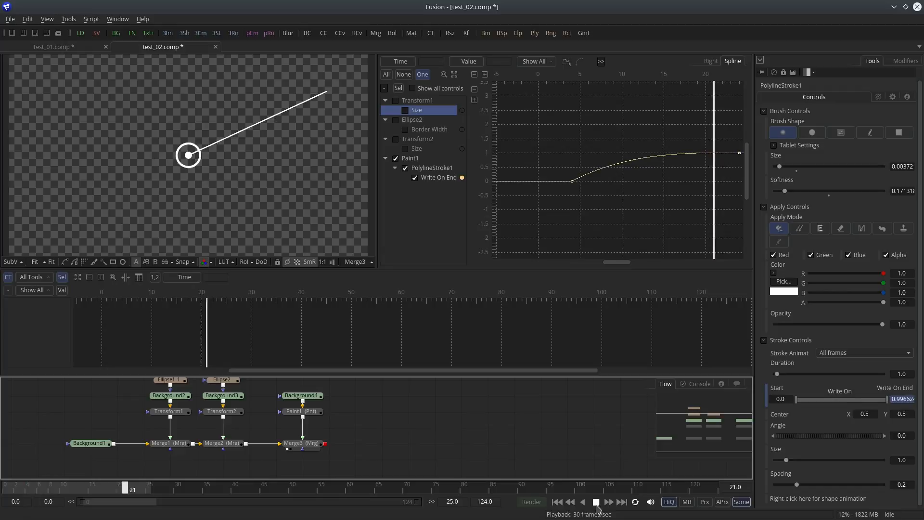
pyautogui.click(596, 501)
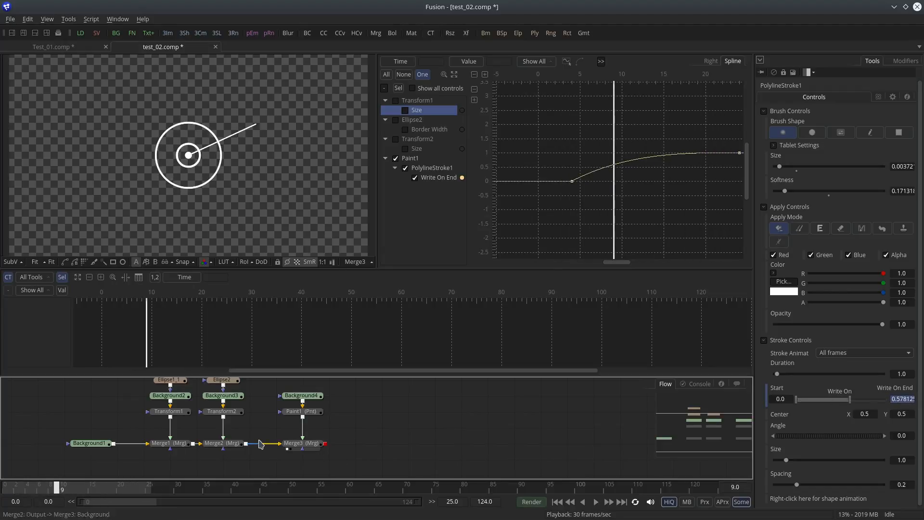
# Step: Select Paint1's Write On End keyframes, collapse the Timeline to enlarge the flow, and save the composition
pyautogui.moveTo(335, 413); pyautogui.dragTo(347, 419)
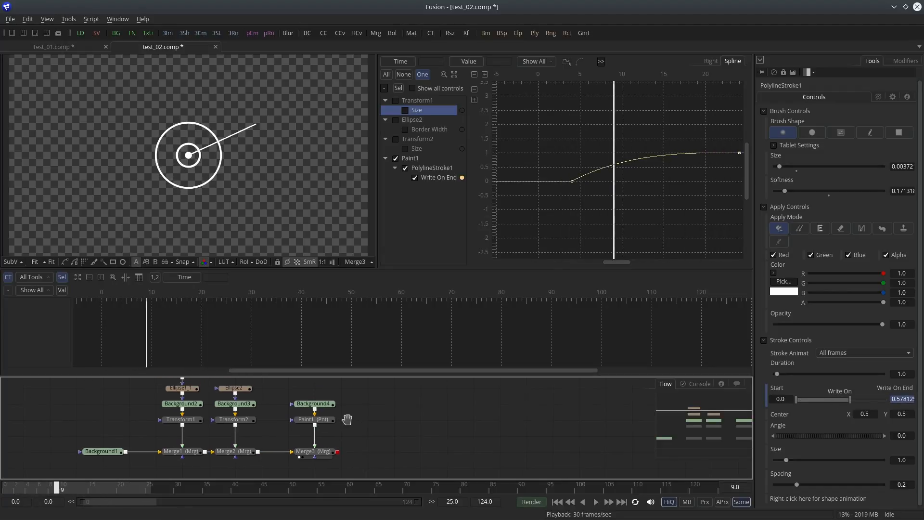
pyautogui.click(320, 419)
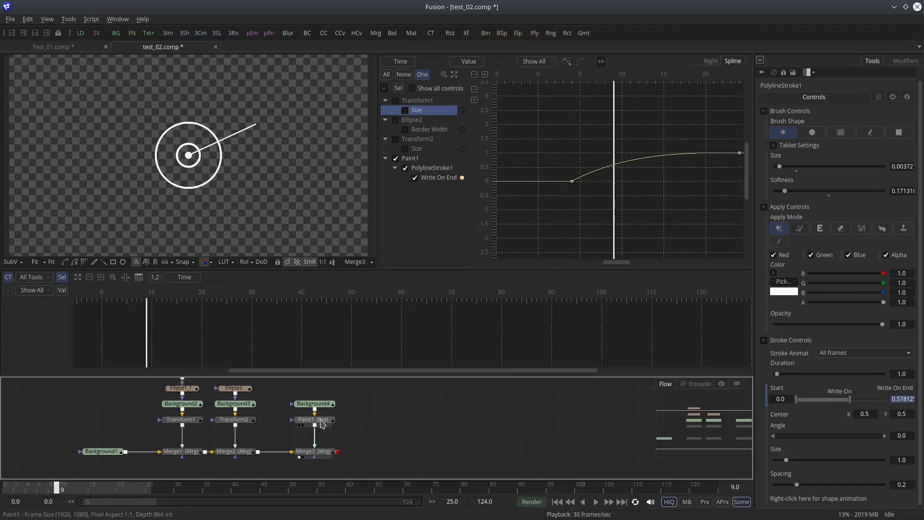
pyautogui.click(580, 178)
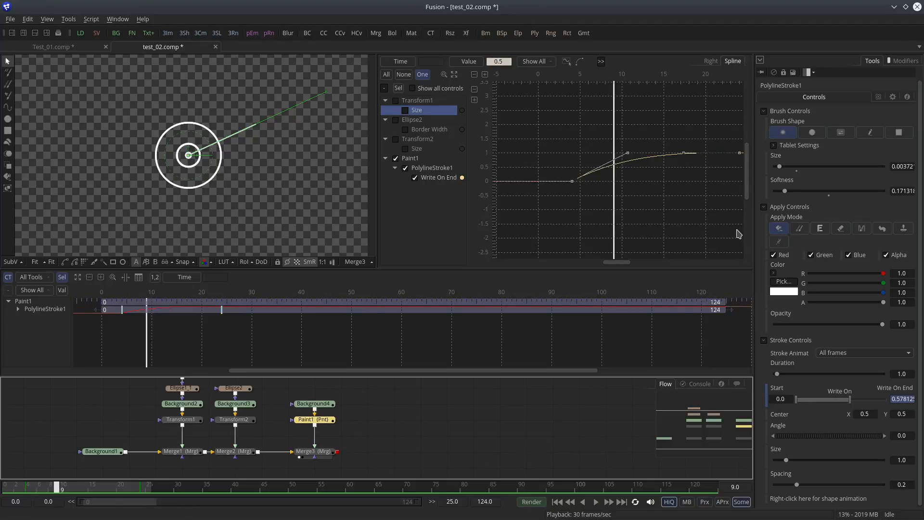
pyautogui.click(426, 437)
pyautogui.moveTo(343, 375); pyautogui.dragTo(351, 260)
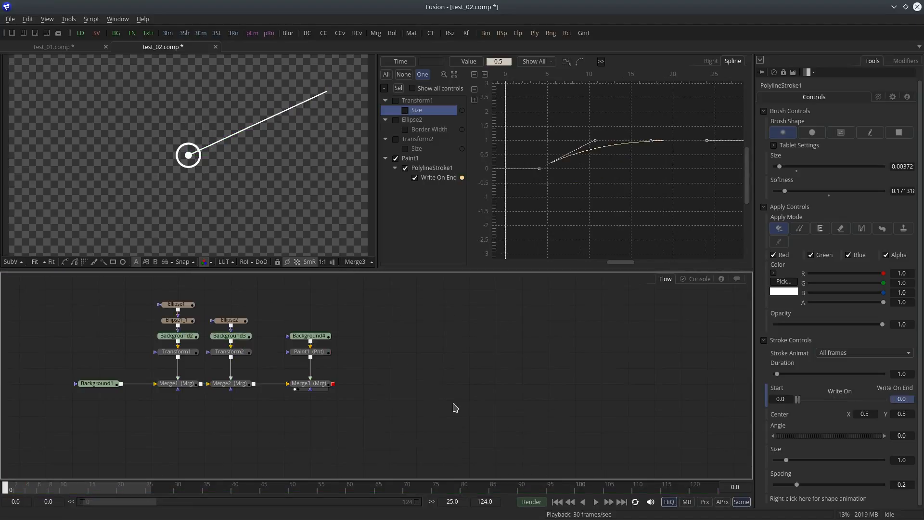
pyautogui.hotkey('ctrl', 's')
# Step: Load the Raindrop_#####.jpg sequence from the project's Footage folder, place its loader below the merge row and view it
pyautogui.moveTo(414, 364); pyautogui.dragTo(375, 339)
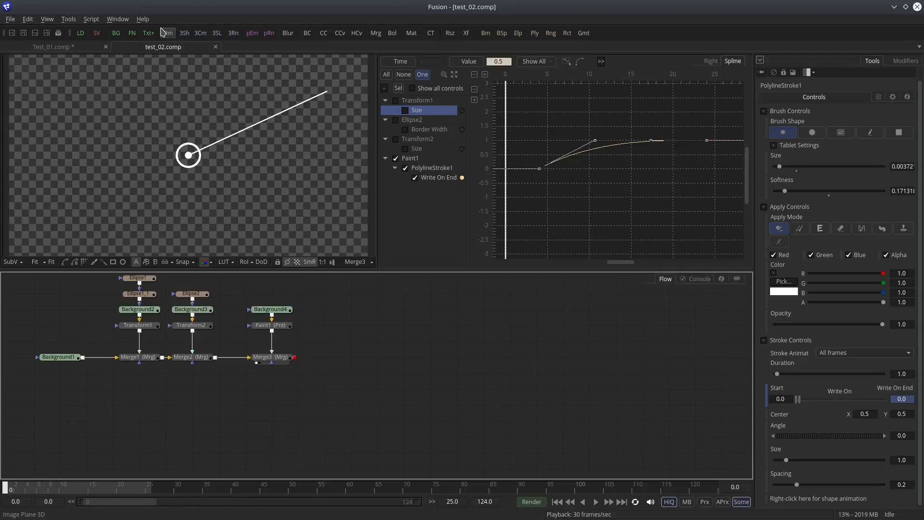
pyautogui.click(78, 34)
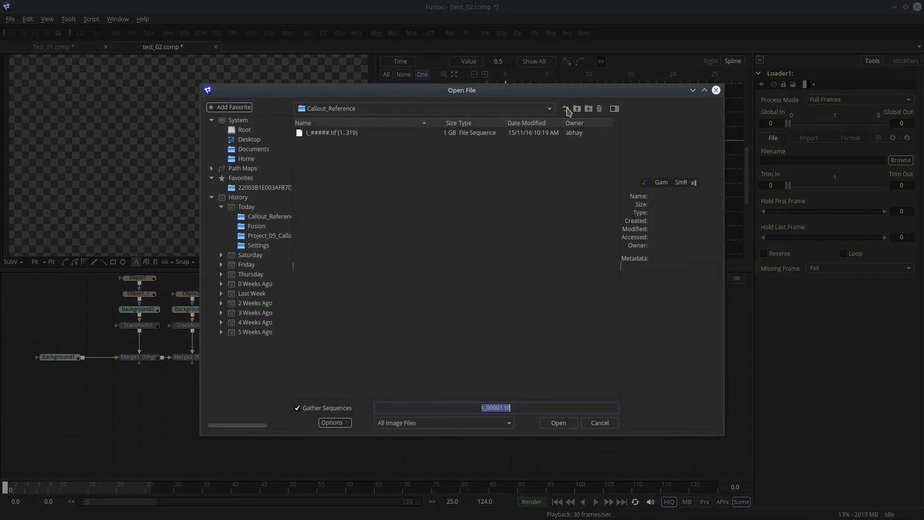
pyautogui.click(567, 110)
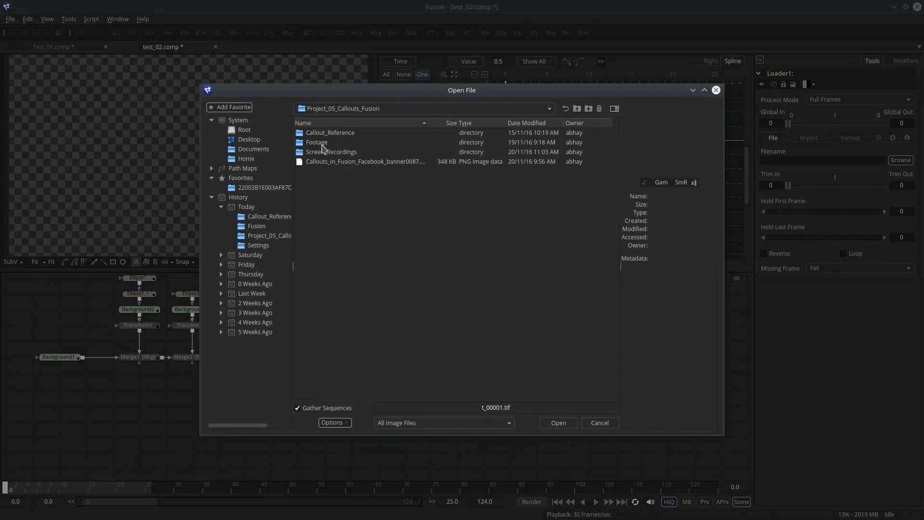
pyautogui.doubleClick(320, 143)
pyautogui.click(330, 133)
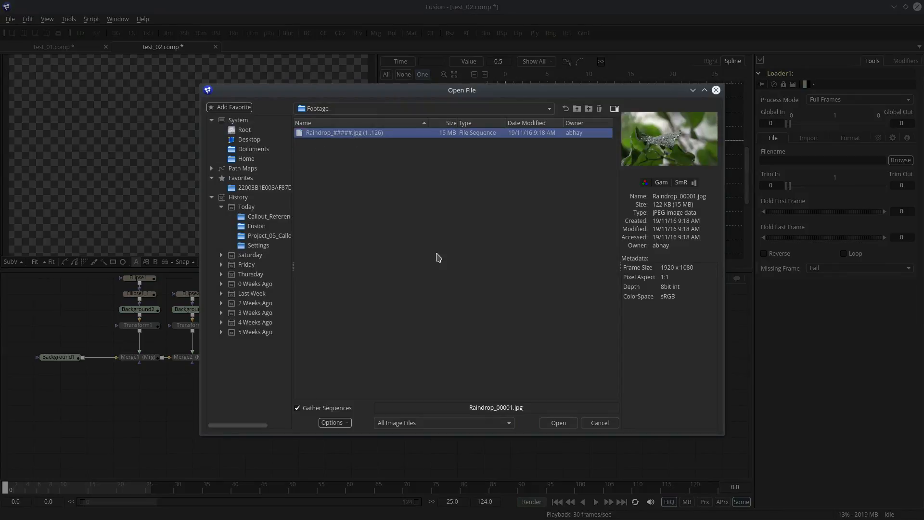
pyautogui.click(554, 424)
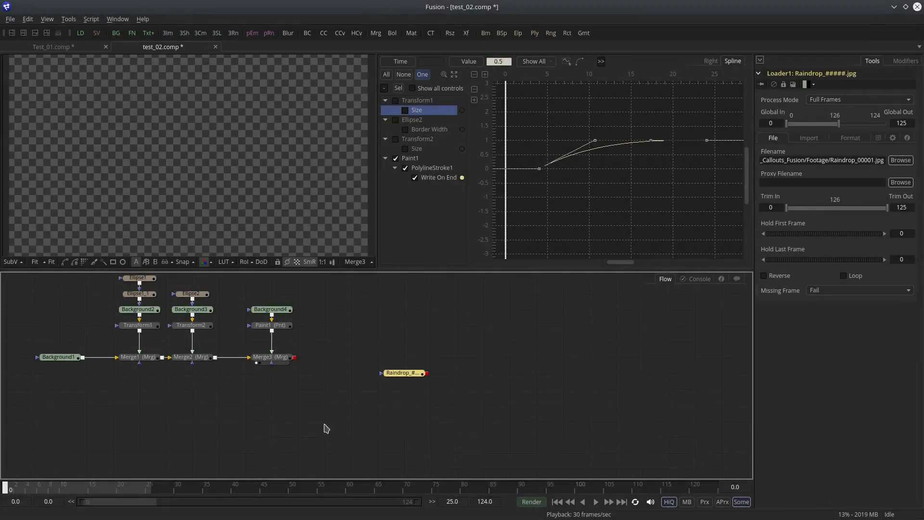
pyautogui.moveTo(400, 379); pyautogui.dragTo(222, 403)
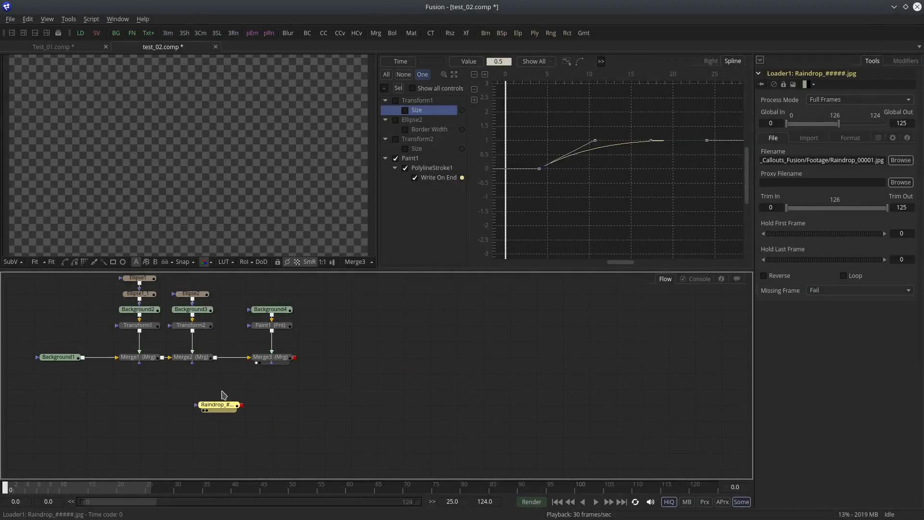
pyautogui.press('1')
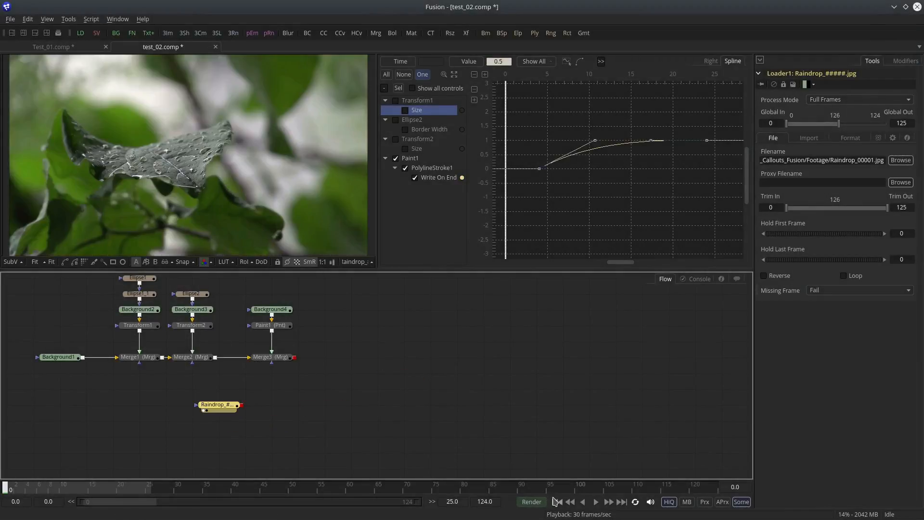
# Step: Extend the render range's end to frame 124 and play through the Raindrop footage
pyautogui.moveTo(153, 492); pyautogui.dragTo(717, 491)
pyautogui.click(596, 502)
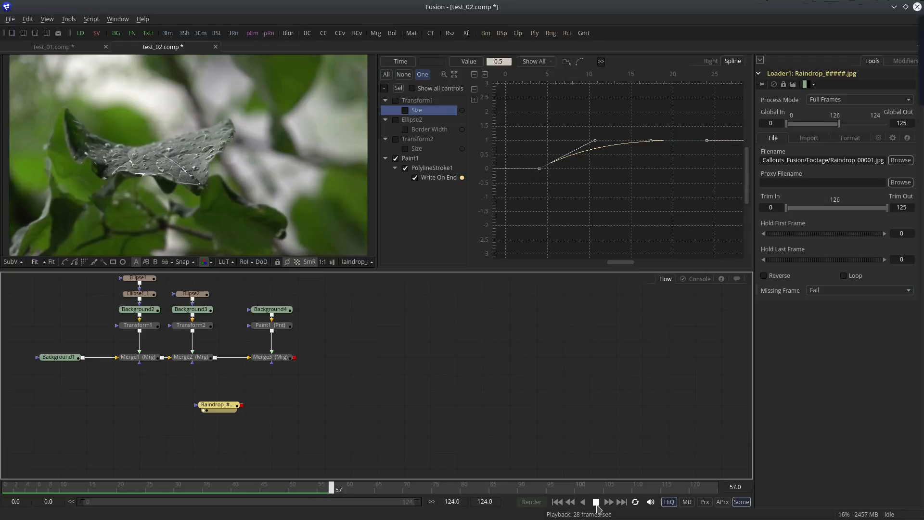
pyautogui.click(595, 502)
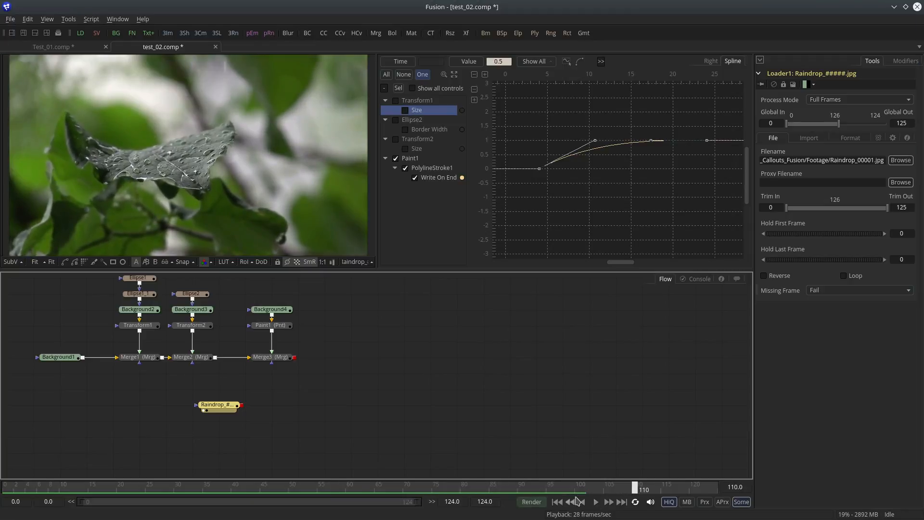
# Step: Add a Tracker after the Raindrop loader, space it out in the flow and view it
pyautogui.moveTo(224, 408); pyautogui.dragTo(176, 407)
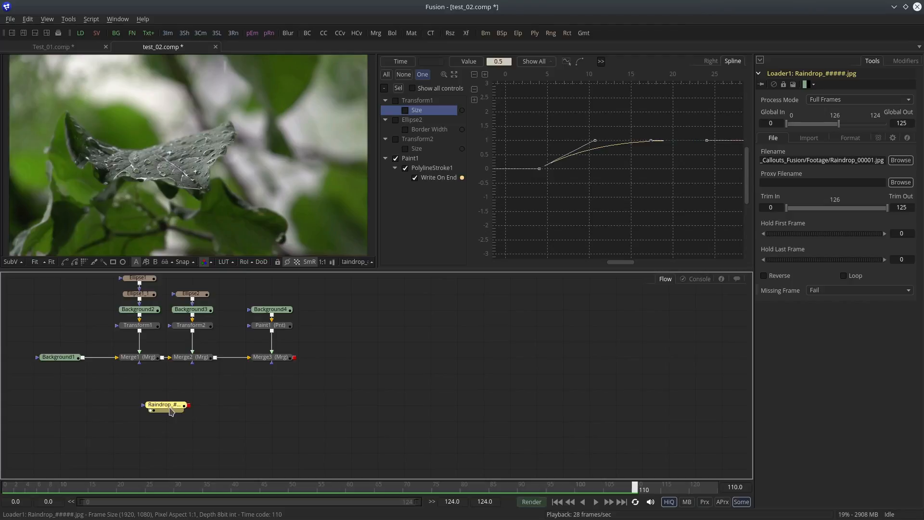
pyautogui.hotkey('ctrl', 'space')
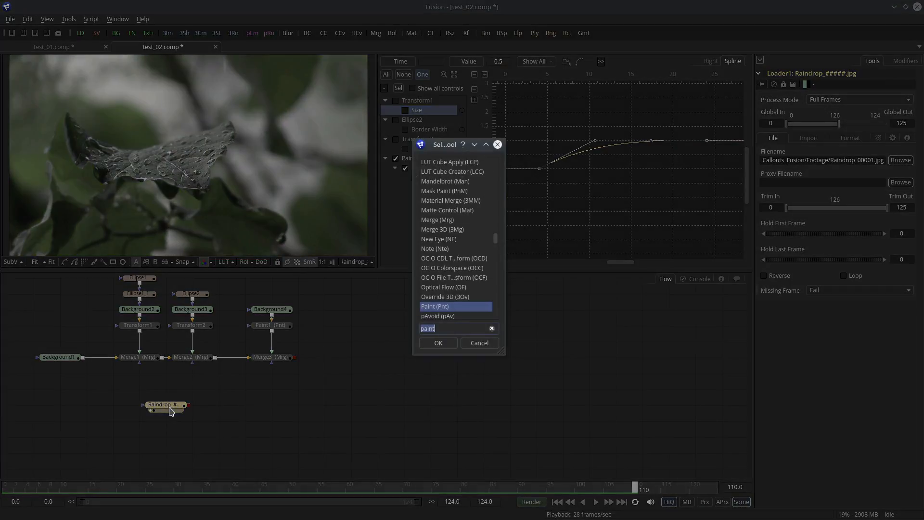
pyautogui.write('tra')
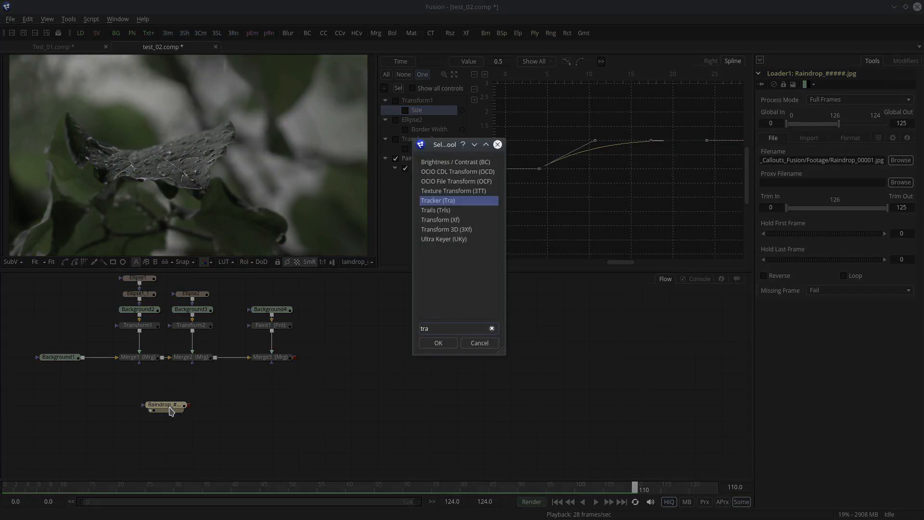
pyautogui.press('Return')
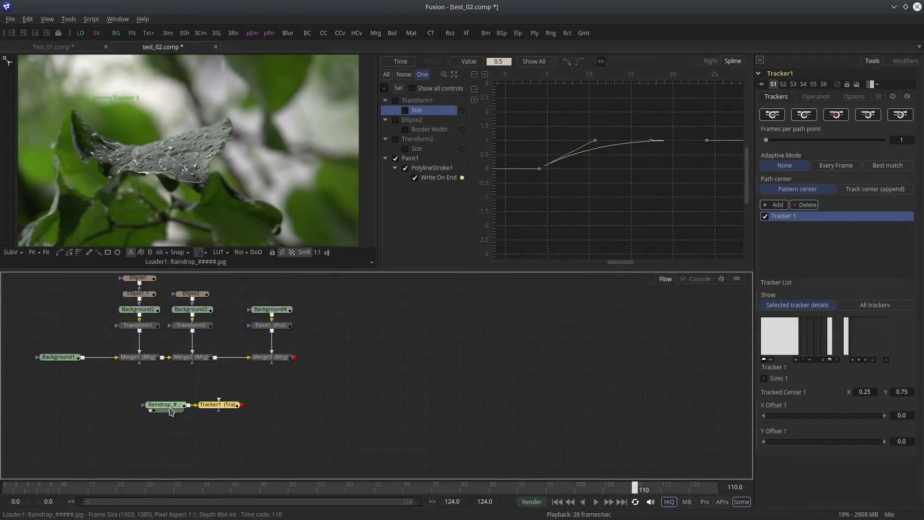
pyautogui.moveTo(223, 406); pyautogui.dragTo(247, 407)
pyautogui.press('1')
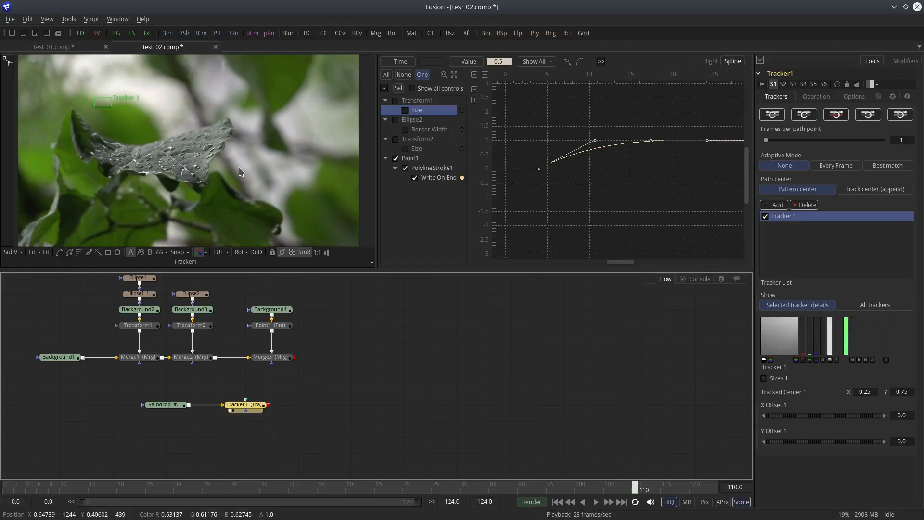
# Step: Place Tracker 1's pattern box over the bright water detail near the leaf's right edge, using an enlarged view
pyautogui.press('F4')
pyautogui.moveTo(260, 150); pyautogui.dragTo(471, 304)
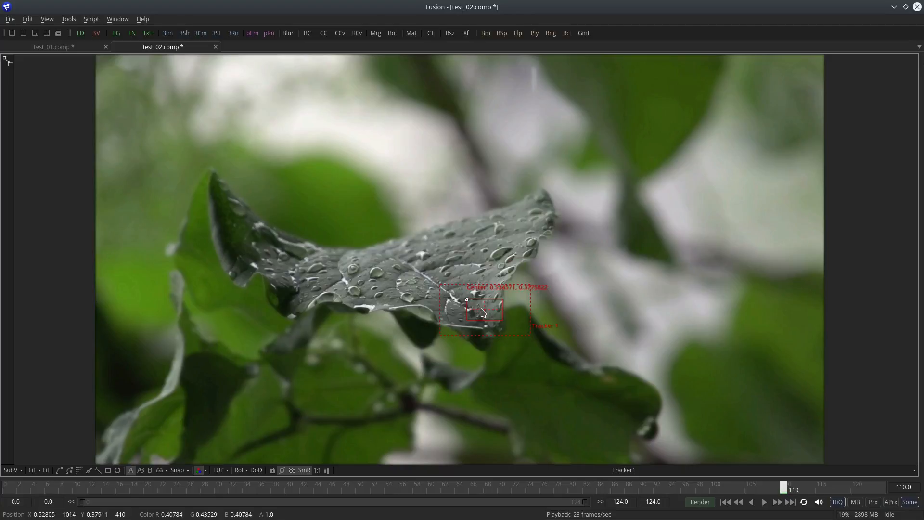
pyautogui.scroll(5, 484, 308)
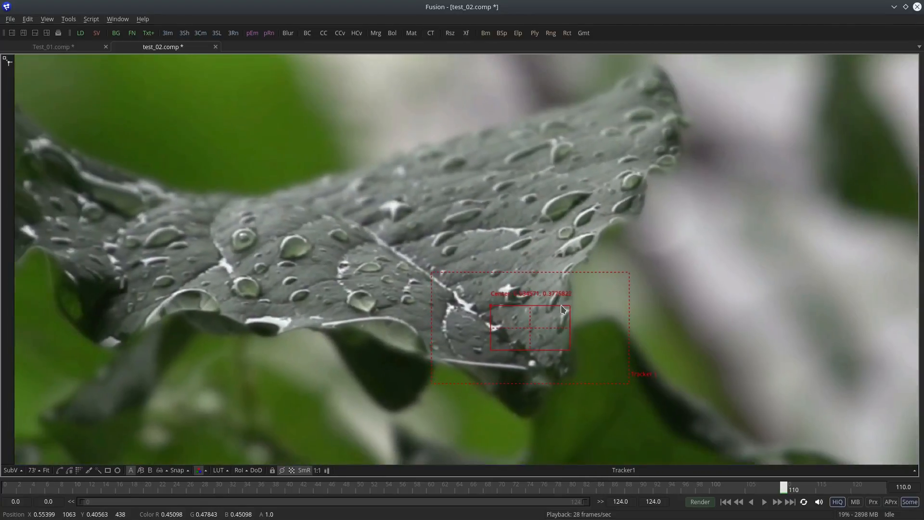
pyautogui.scroll(1, 469, 306)
pyautogui.moveTo(491, 310); pyautogui.dragTo(498, 250)
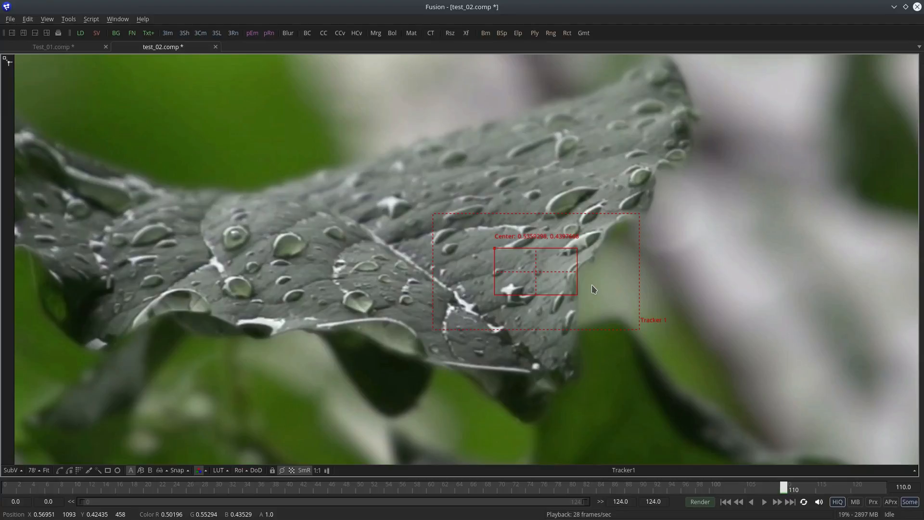
pyautogui.moveTo(586, 282); pyautogui.dragTo(375, 328)
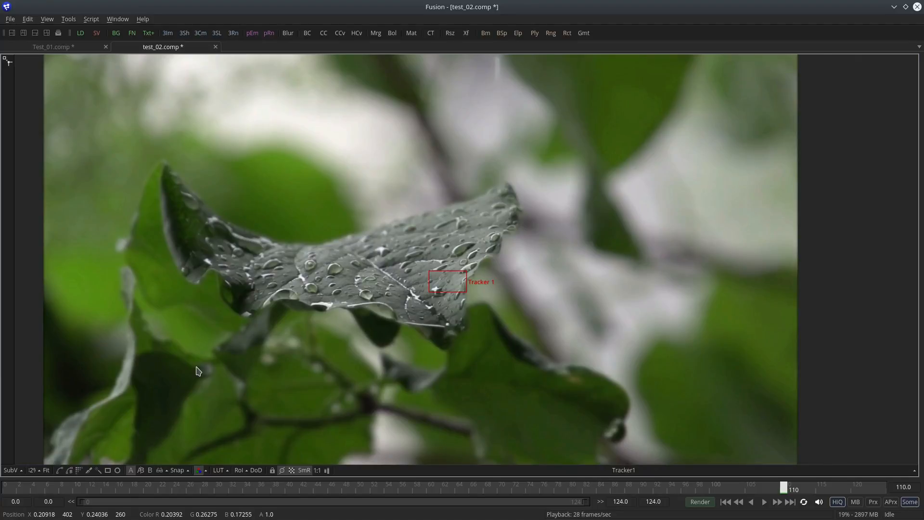
pyautogui.hotkey('ctrl', 'f')
pyautogui.press('F4')
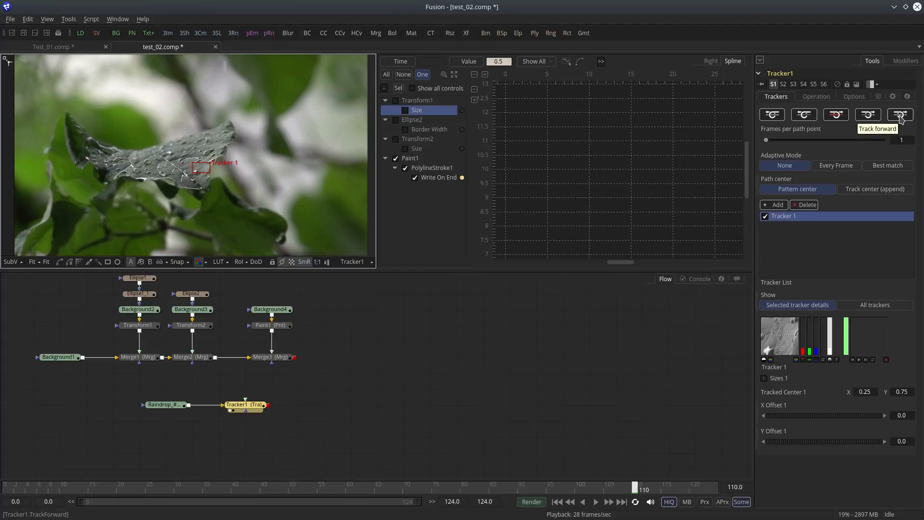
# Step: Track the leaf pattern forward from frame 110, return to that frame and track it backward to frame 0
pyautogui.click(840, 119)
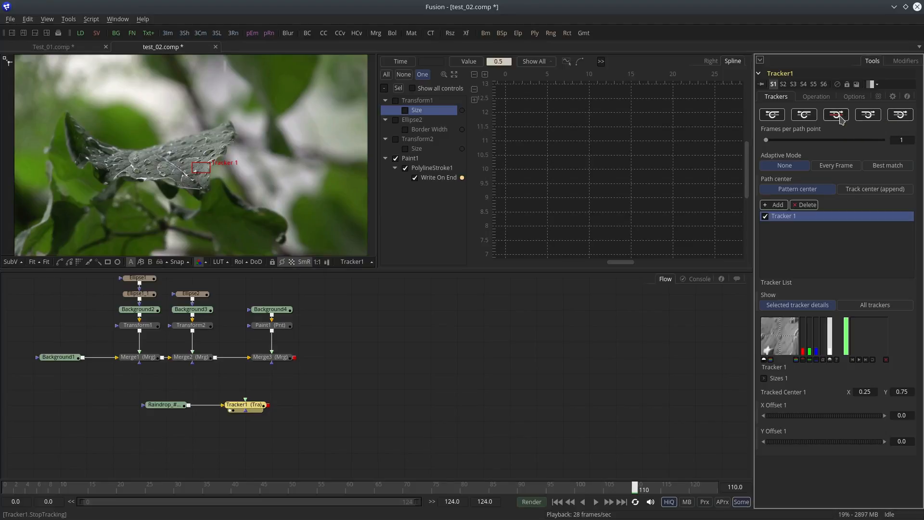
pyautogui.click(870, 116)
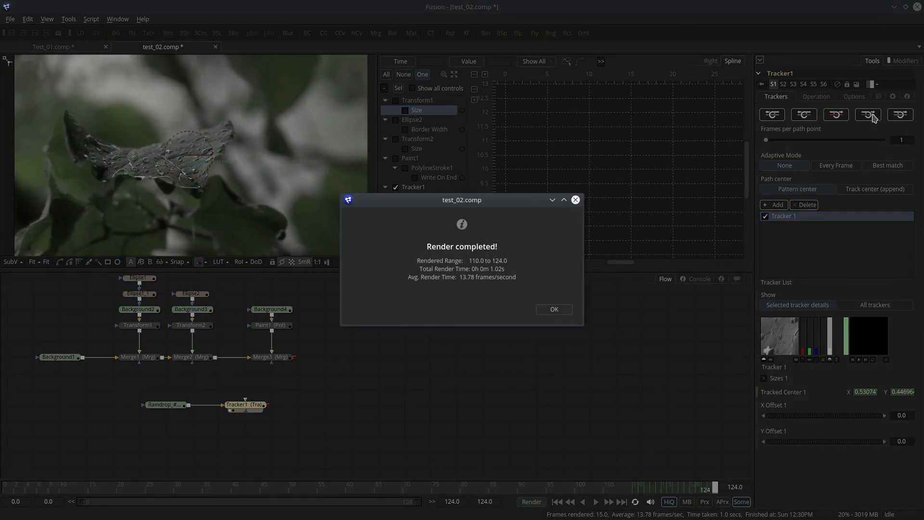
pyautogui.click(554, 309)
pyautogui.click(634, 489)
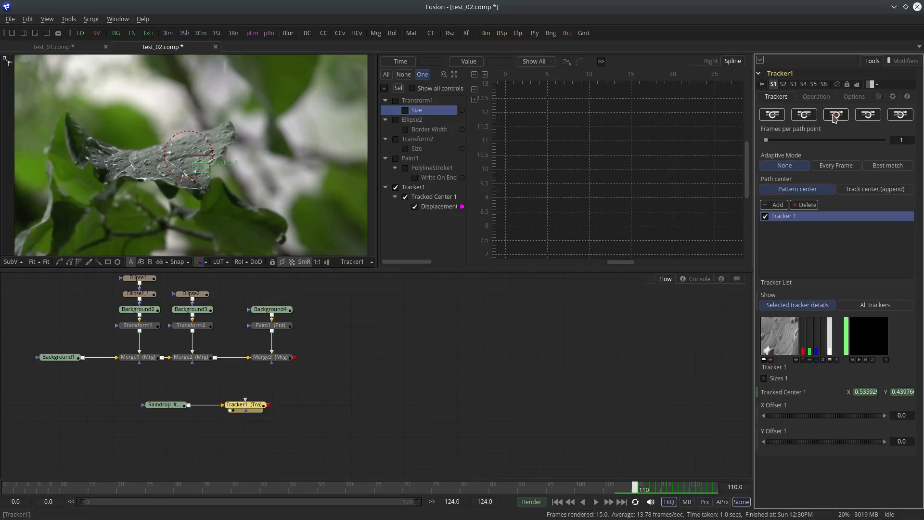
pyautogui.click(803, 116)
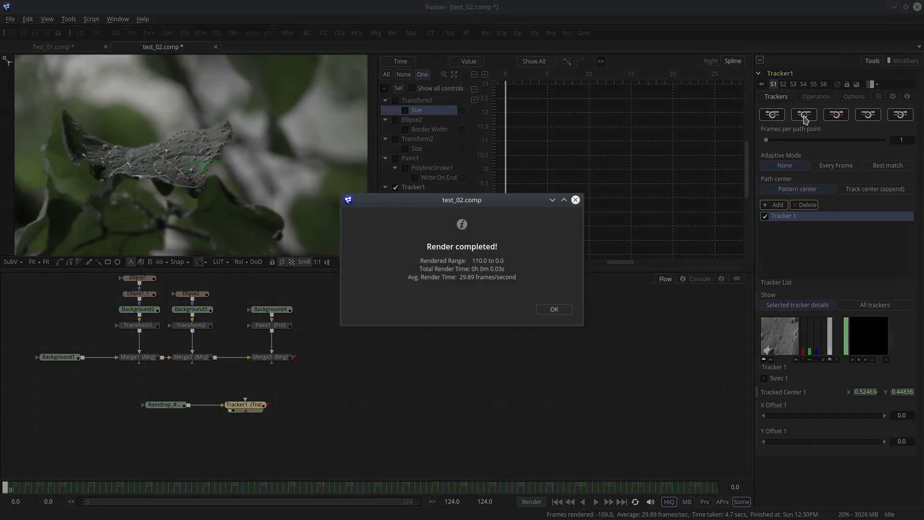
pyautogui.click(554, 312)
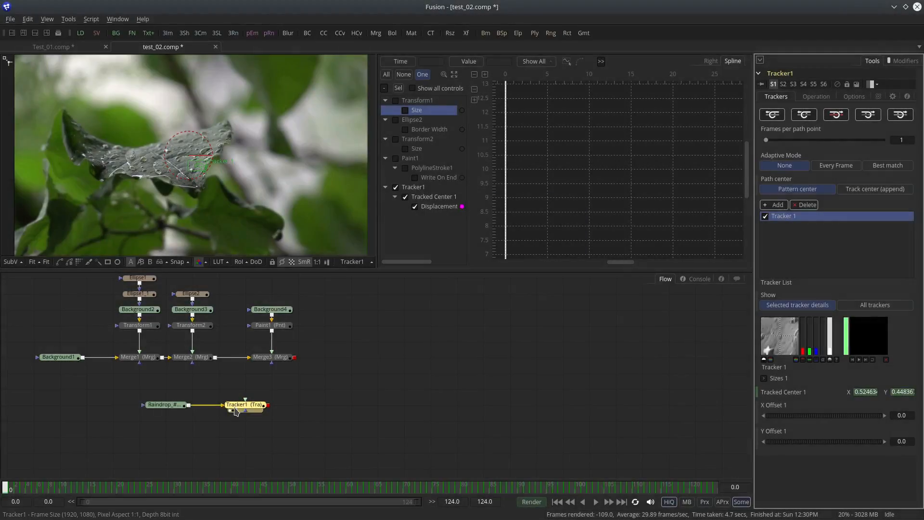
# Step: Merge the callout from Merge3 over the tracker's output, view the new merge and check the composite at frame 61
pyautogui.click(377, 383)
pyautogui.moveTo(6, 488)
pyautogui.mouseDown()
pyautogui.moveTo(145, 486)
pyautogui.moveTo(8, 474)
pyautogui.moveTo(18, 489)
pyautogui.moveTo(512, 495)
pyautogui.moveTo(756, 518)
pyautogui.moveTo(348, 517)
pyautogui.moveTo(2, 483)
pyautogui.mouseUp()
pyautogui.click(233, 406)
pyautogui.click(322, 394)
pyautogui.moveTo(333, 374); pyautogui.dragTo(219, 418)
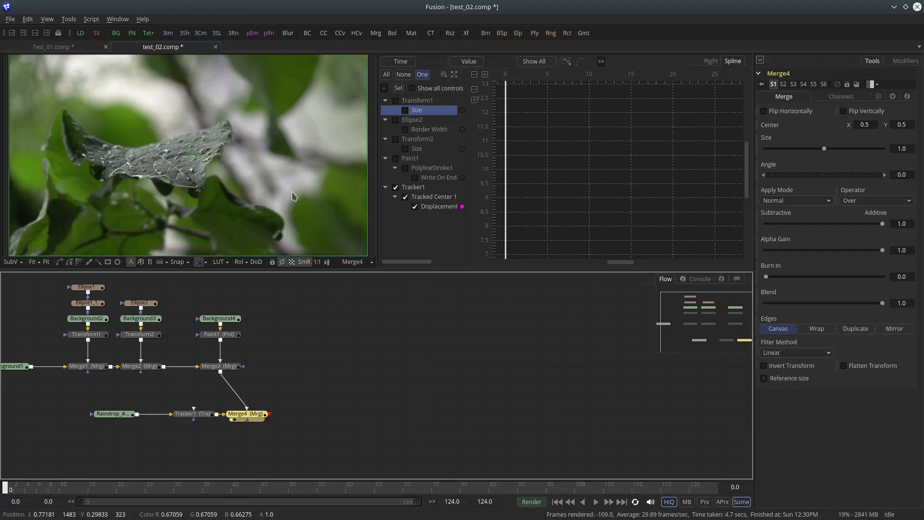
pyautogui.moveTo(30, 484)
pyautogui.mouseDown()
pyautogui.moveTo(326, 485)
pyautogui.moveTo(353, 505)
pyautogui.mouseUp()
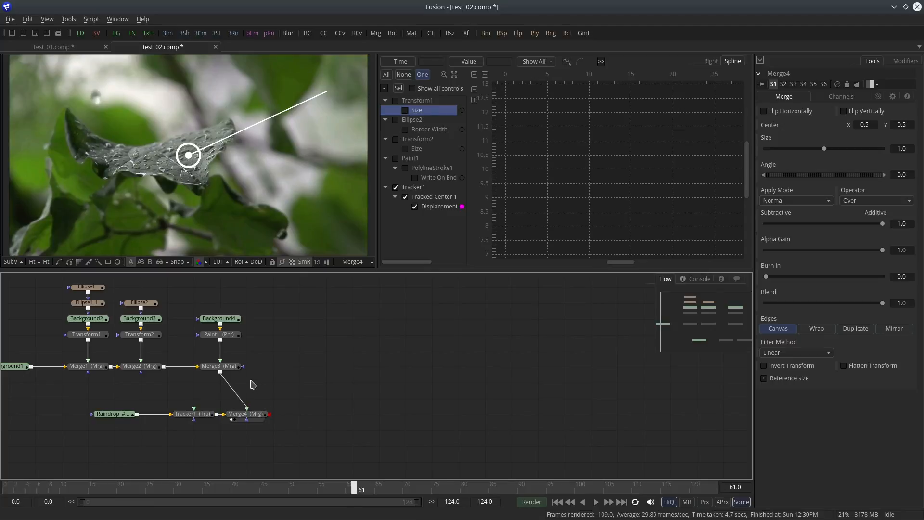
# Step: Align the Background4, Paint1 and Merge3 branch above Merge4, and insert a Transform between Merge3 and Merge4
pyautogui.moveTo(274, 312)
pyautogui.mouseDown()
pyautogui.moveTo(228, 373)
pyautogui.moveTo(265, 373)
pyautogui.mouseUp()
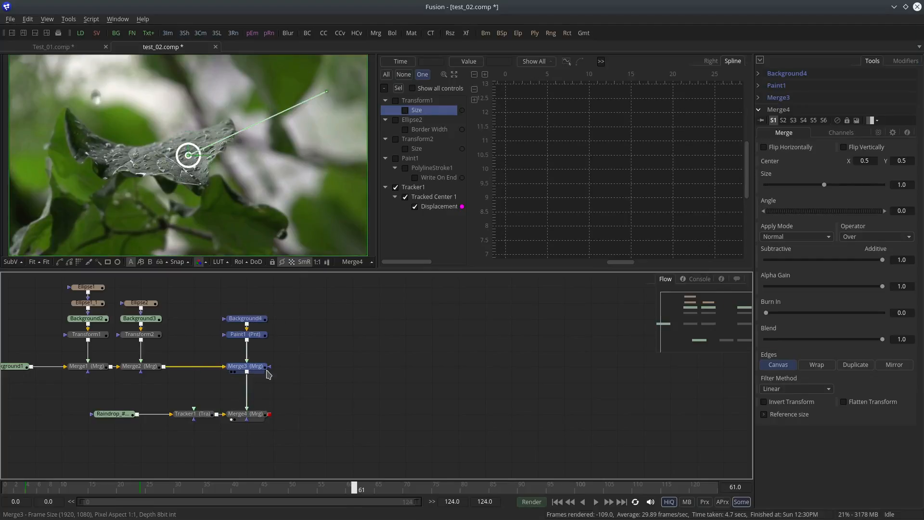
pyautogui.rightClick(247, 391)
pyautogui.moveTo(414, 467)
pyautogui.click(476, 513)
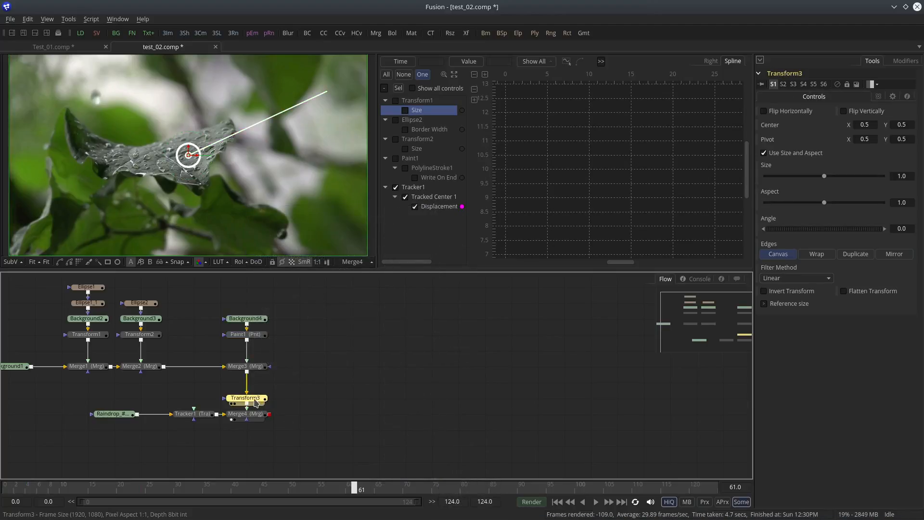
pyautogui.rightClick(188, 155)
pyautogui.moveTo(245, 349)
pyautogui.click(418, 309)
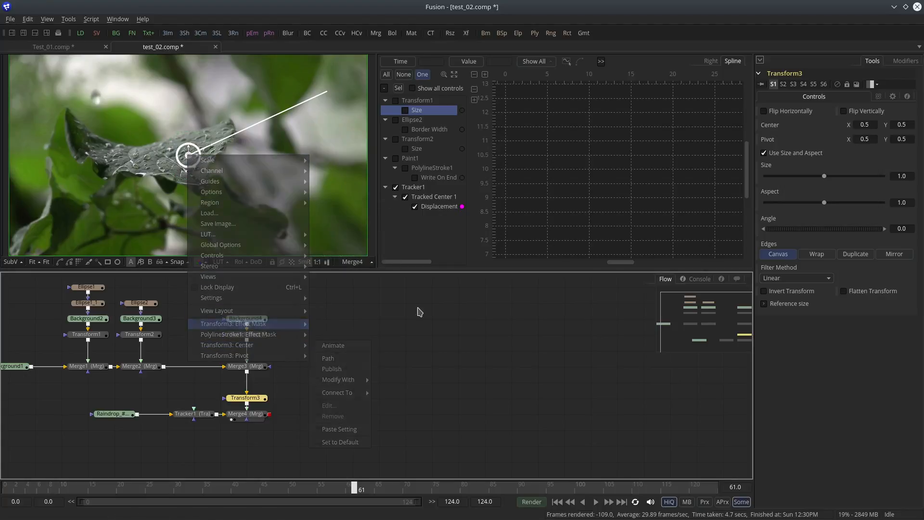
# Step: Rename the tracker tool to Leaf_track_01
pyautogui.click(192, 414)
pyautogui.press('F2')
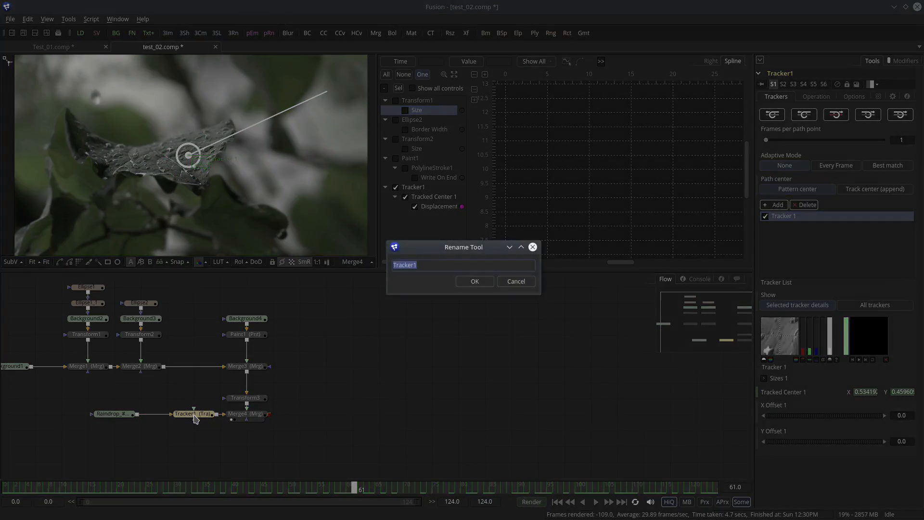
pyautogui.write('Leaf_t')
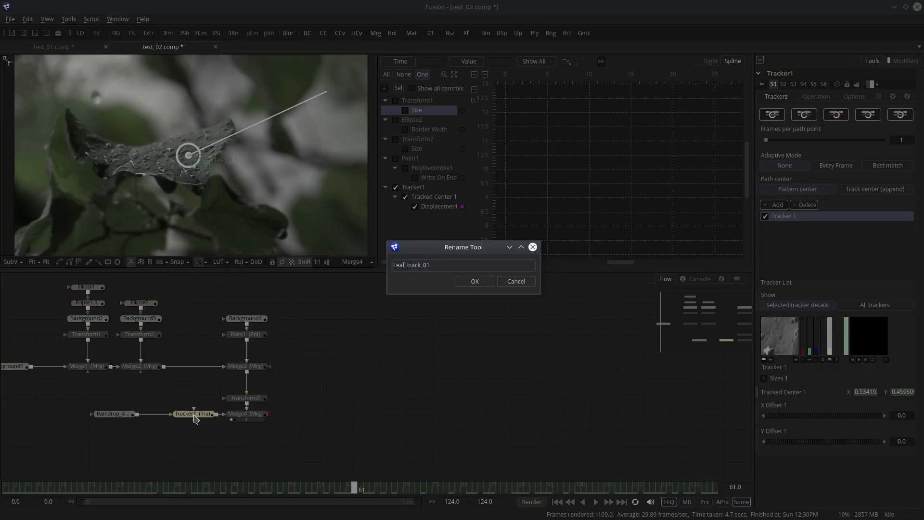
pyautogui.press('Return')
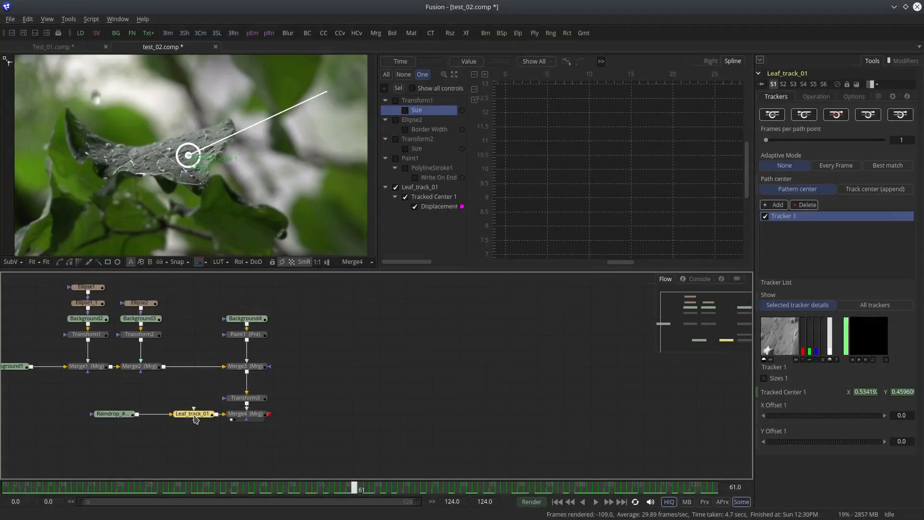
# Step: Connect Transform3's Center to Leaf_track_01's Tracker 1 offset position and set the transform's Size to about 0.6
pyautogui.click(246, 400)
pyautogui.rightClick(190, 156)
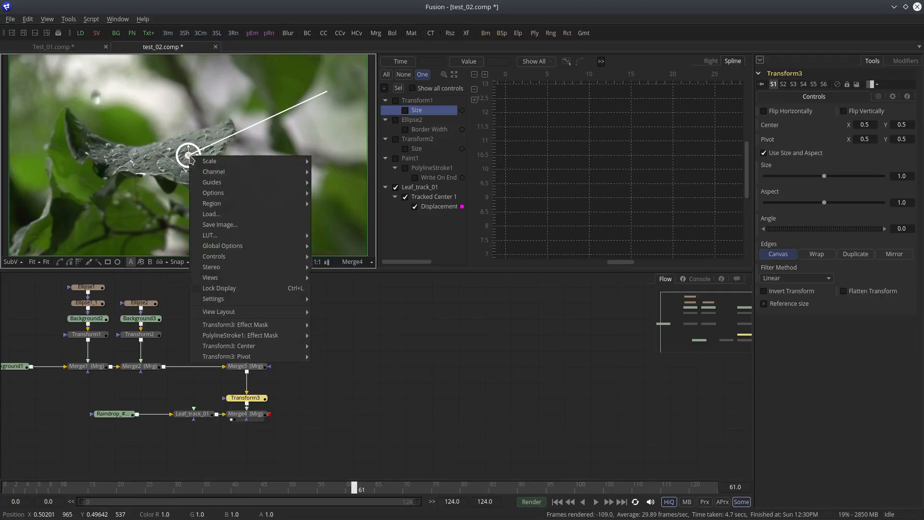
pyautogui.moveTo(252, 347)
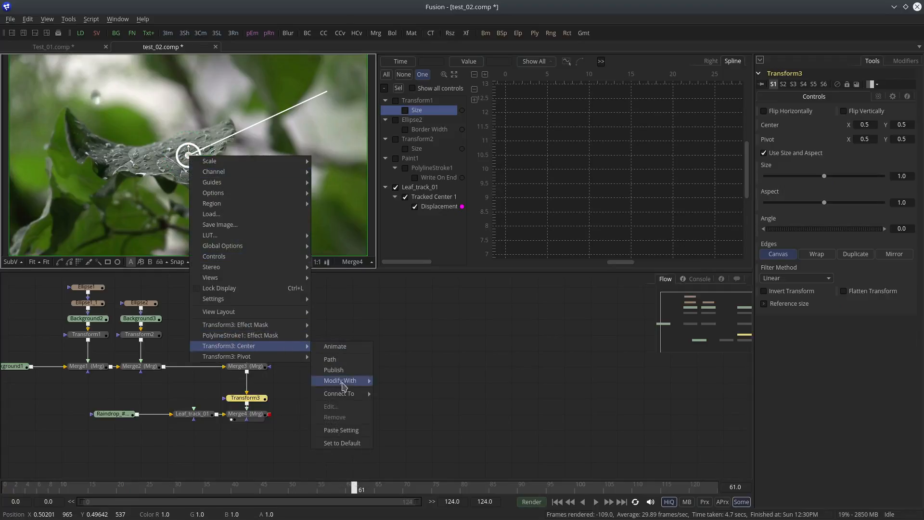
pyautogui.moveTo(342, 392)
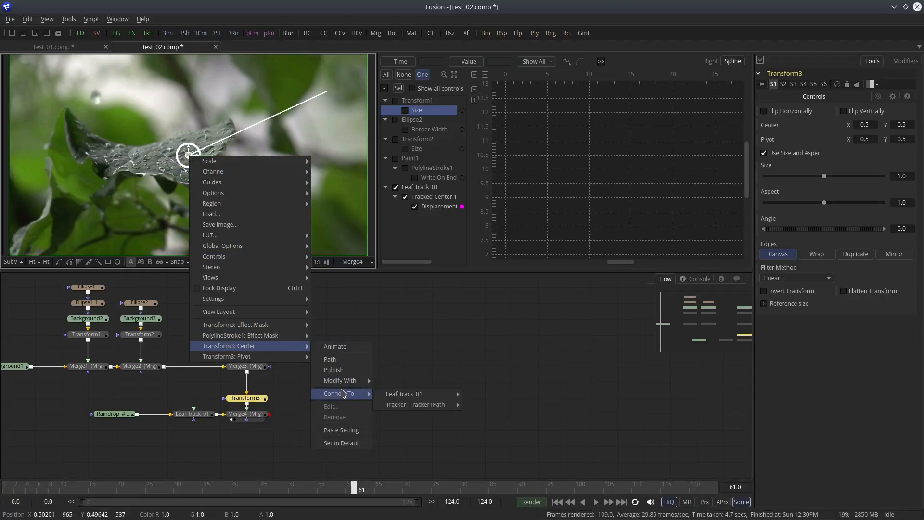
pyautogui.moveTo(404, 394)
pyautogui.click(505, 415)
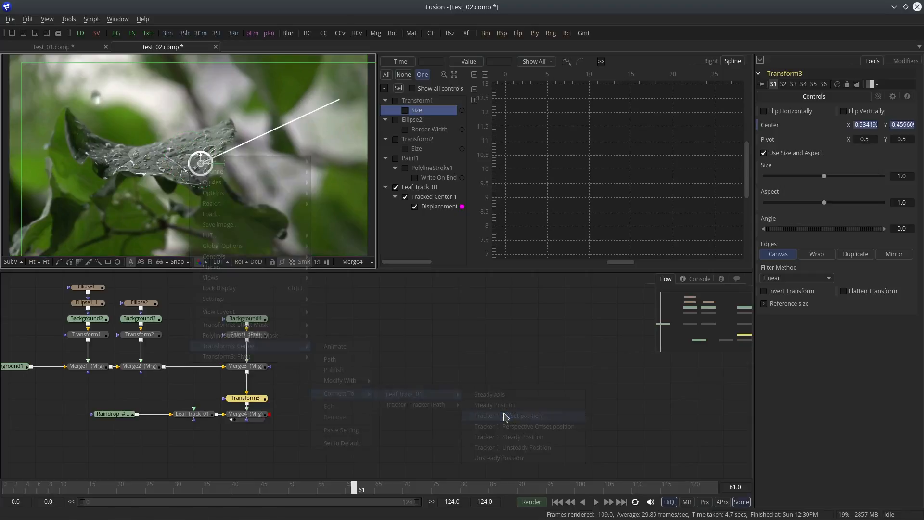
pyautogui.click(355, 377)
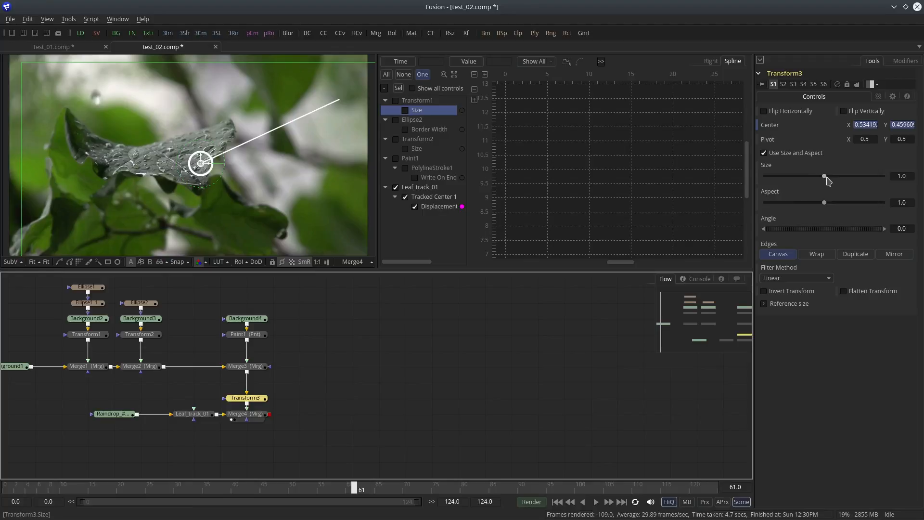
pyautogui.moveTo(824, 180); pyautogui.dragTo(801, 183)
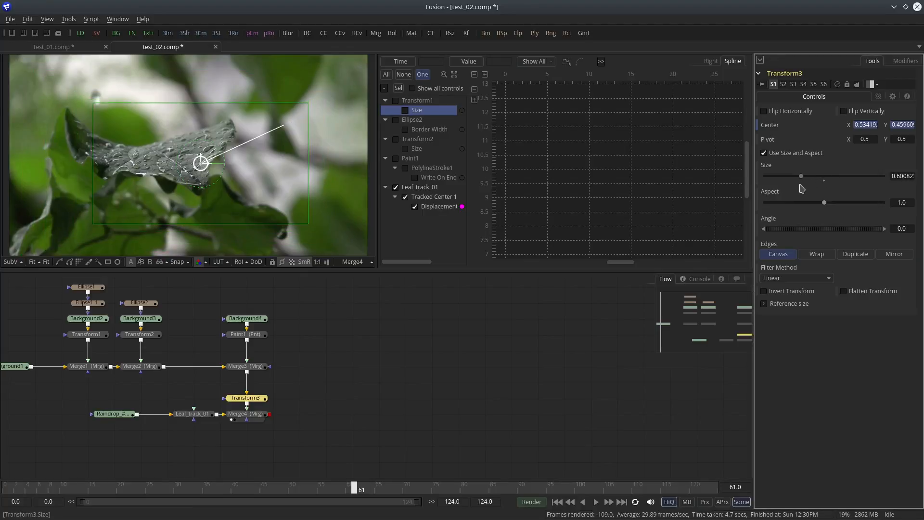
pyautogui.click(410, 385)
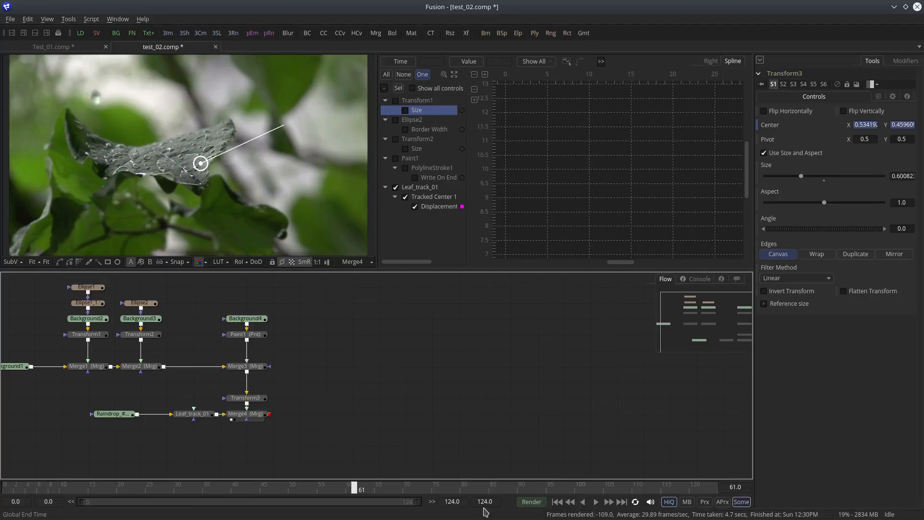
# Step: Play the composite from the first frame to check the tracked callout, and save the composition
pyautogui.click(557, 501)
pyautogui.click(594, 502)
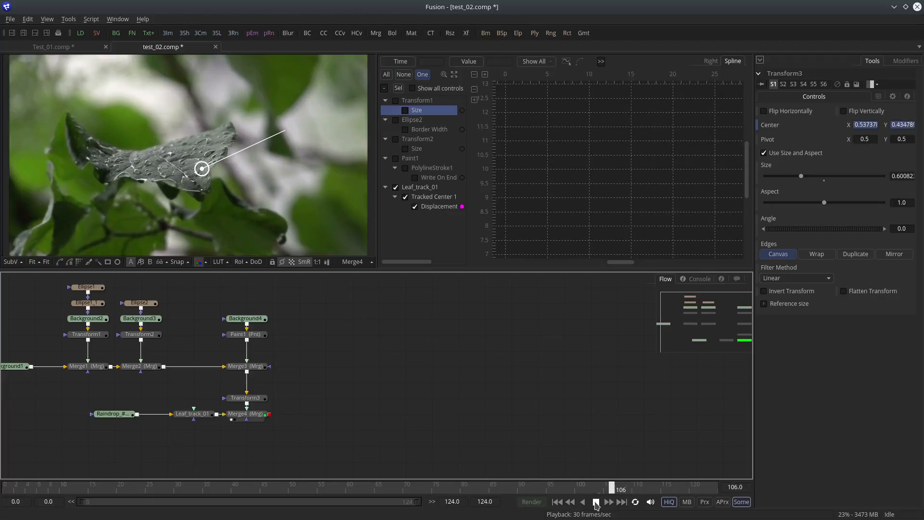
pyautogui.click(596, 502)
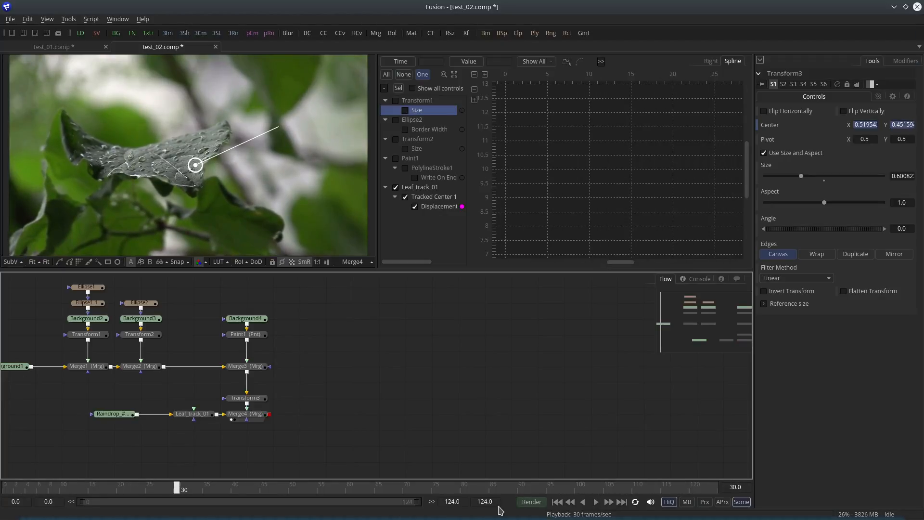
pyautogui.hotkey('ctrl', 's')
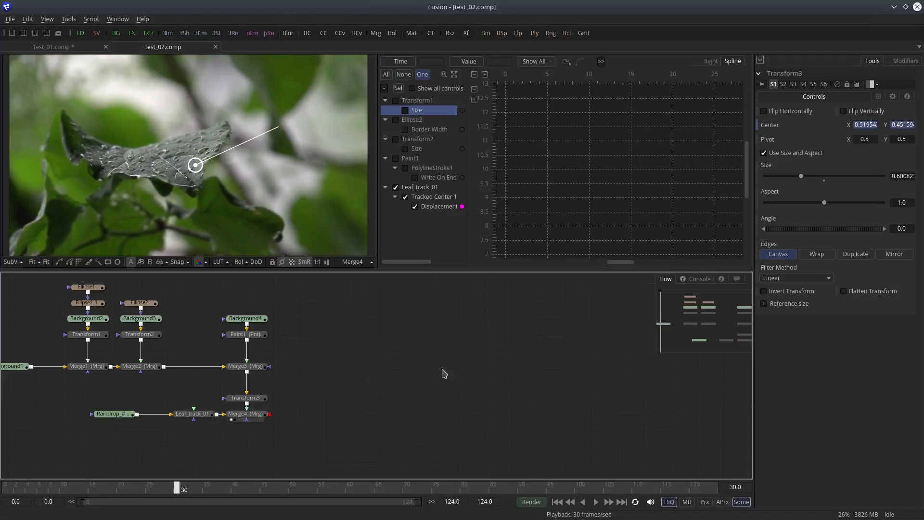
# Step: Add a new Background beside Background4, attach a Paint tool beneath it and view the Paint output
pyautogui.moveTo(356, 321); pyautogui.dragTo(277, 331)
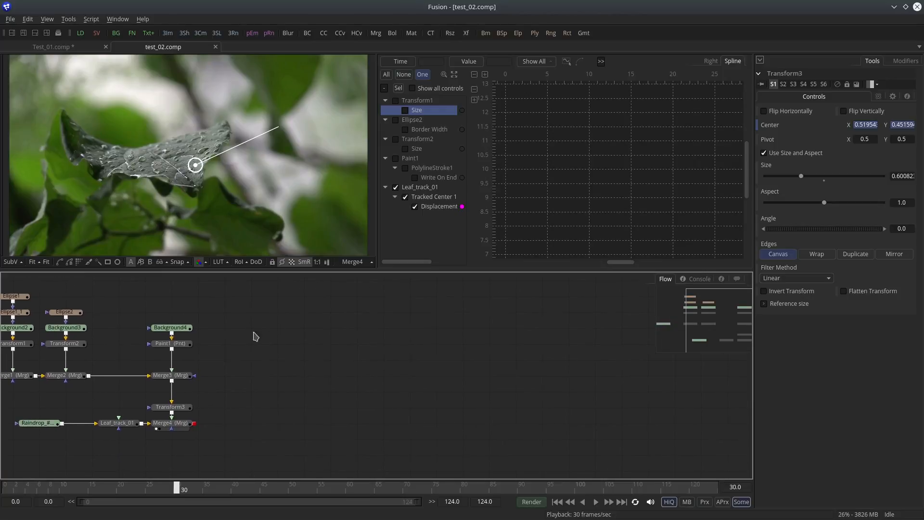
pyautogui.moveTo(116, 33); pyautogui.dragTo(270, 152)
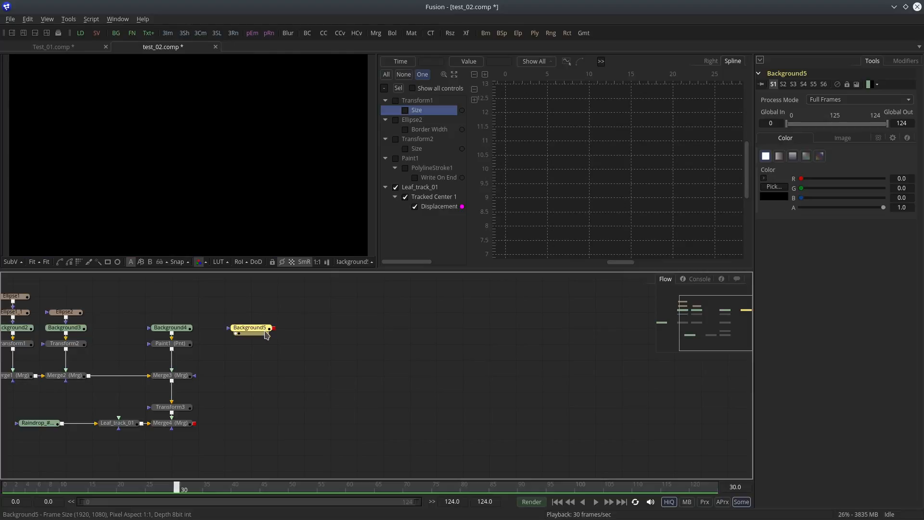
pyautogui.hotkey('ctrl', 'space')
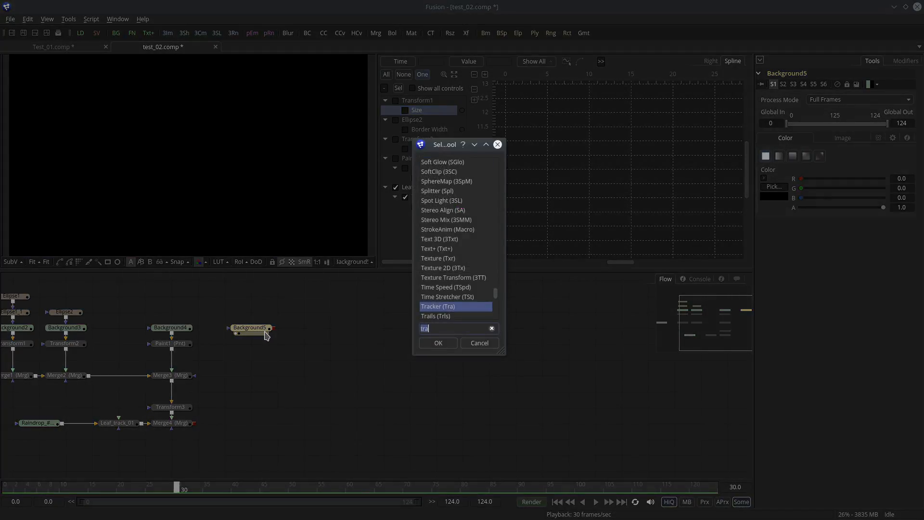
pyautogui.write('paint')
pyautogui.press('Return')
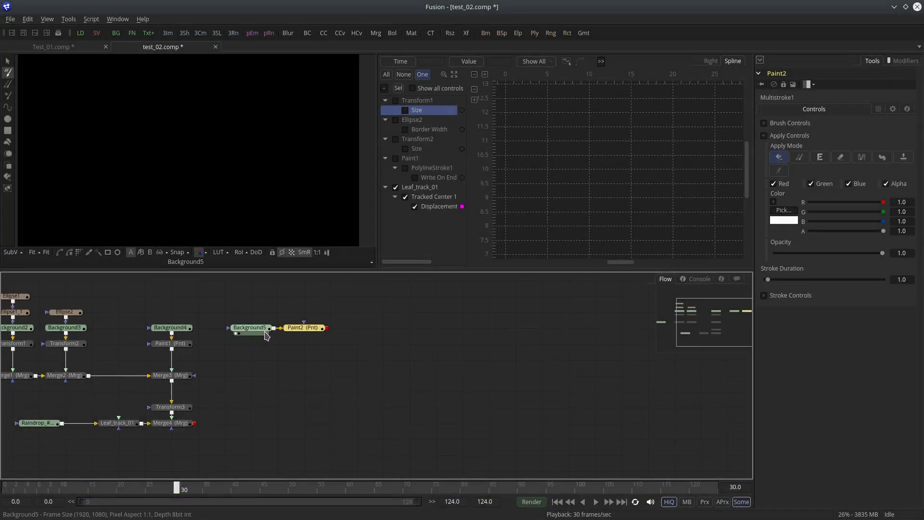
pyautogui.moveTo(306, 332)
pyautogui.mouseDown()
pyautogui.moveTo(276, 357)
pyautogui.moveTo(258, 356)
pyautogui.moveTo(268, 165)
pyautogui.mouseUp()
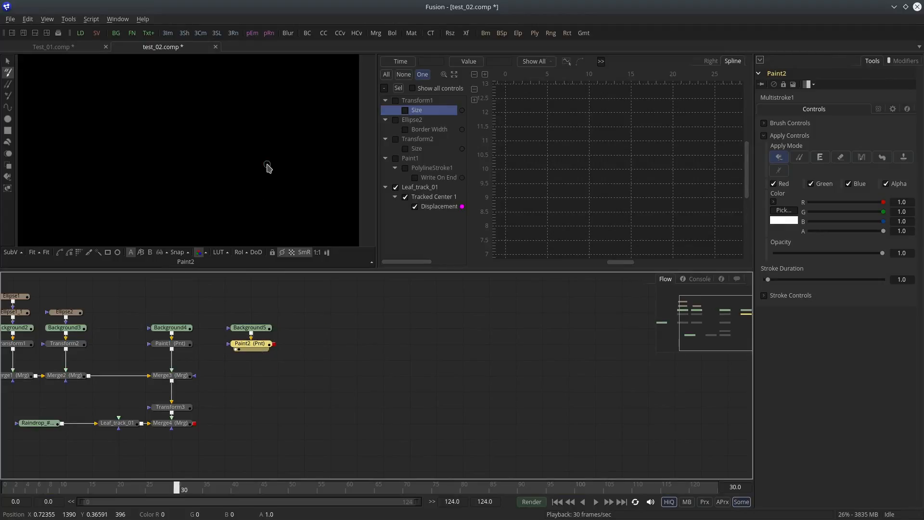
# Step: Create a rectangular polyline stroke in Paint2 with a width and height of 0.25
pyautogui.click(10, 113)
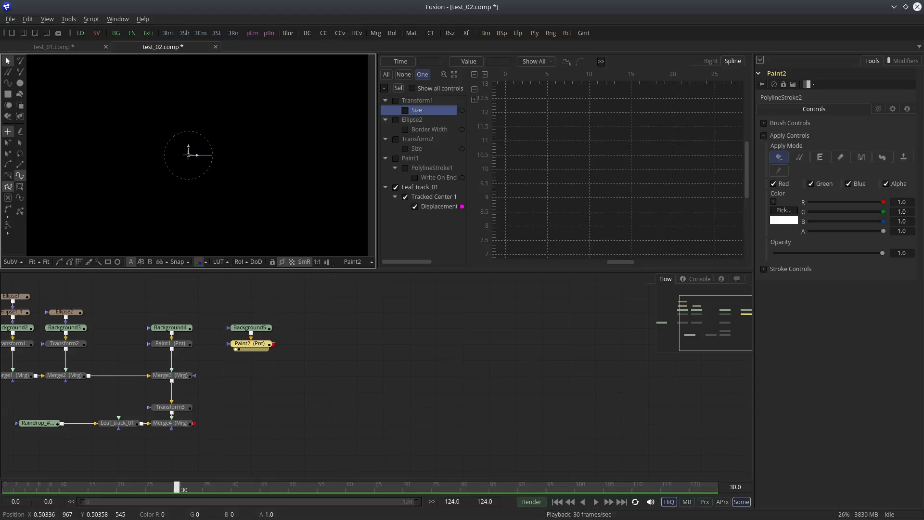
pyautogui.rightClick(188, 155)
pyautogui.moveTo(256, 347)
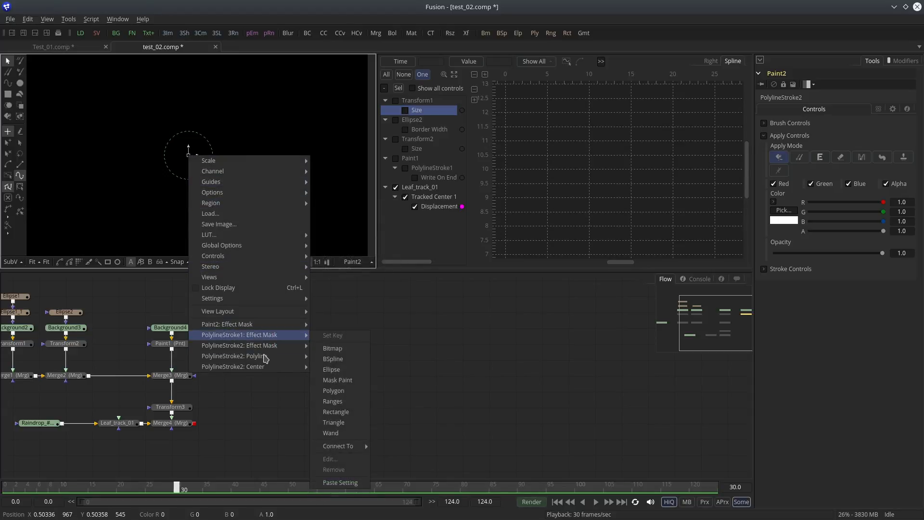
pyautogui.moveTo(266, 359)
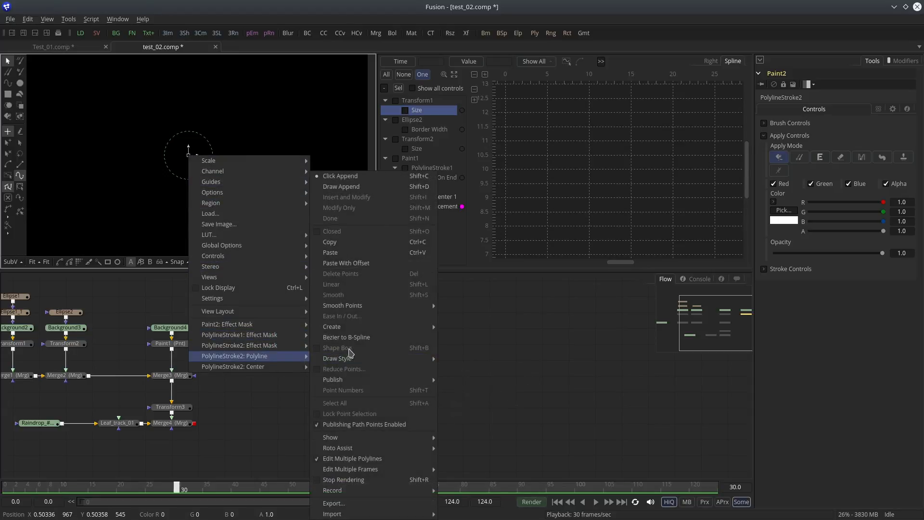
pyautogui.moveTo(354, 327)
pyautogui.click(475, 338)
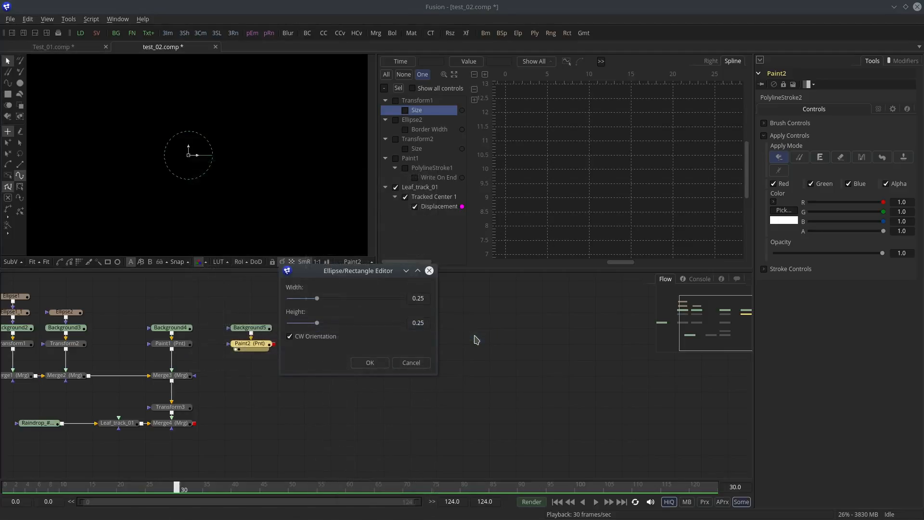
pyautogui.click(371, 364)
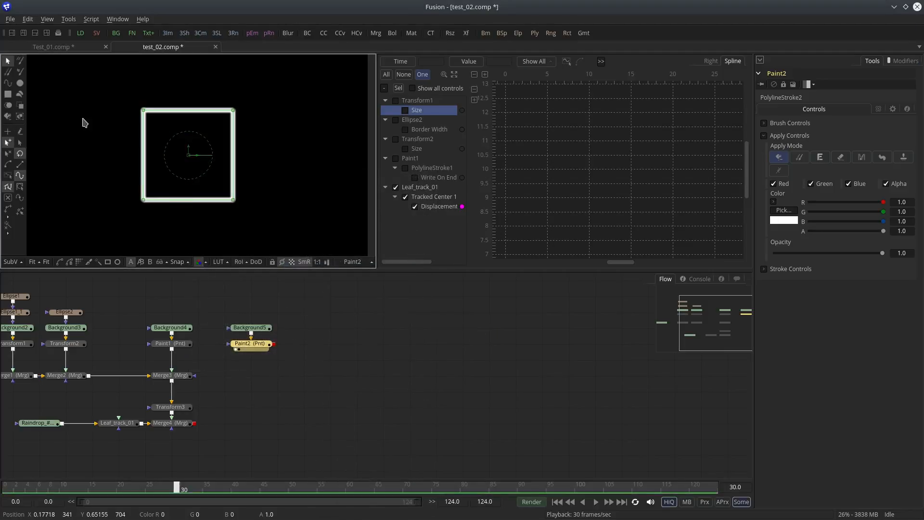
# Step: Open the brush controls of the rectangular stroke PolylineStroke2
pyautogui.click(887, 63)
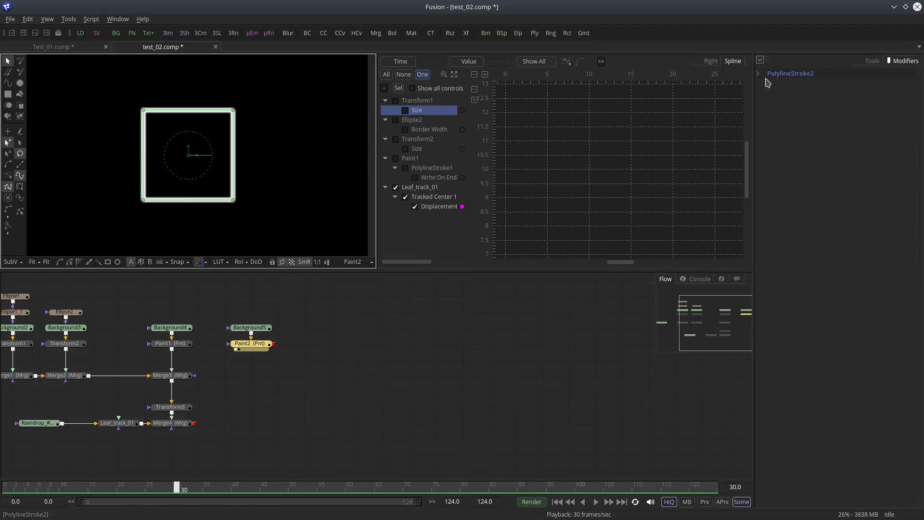
pyautogui.click(758, 73)
pyautogui.click(764, 111)
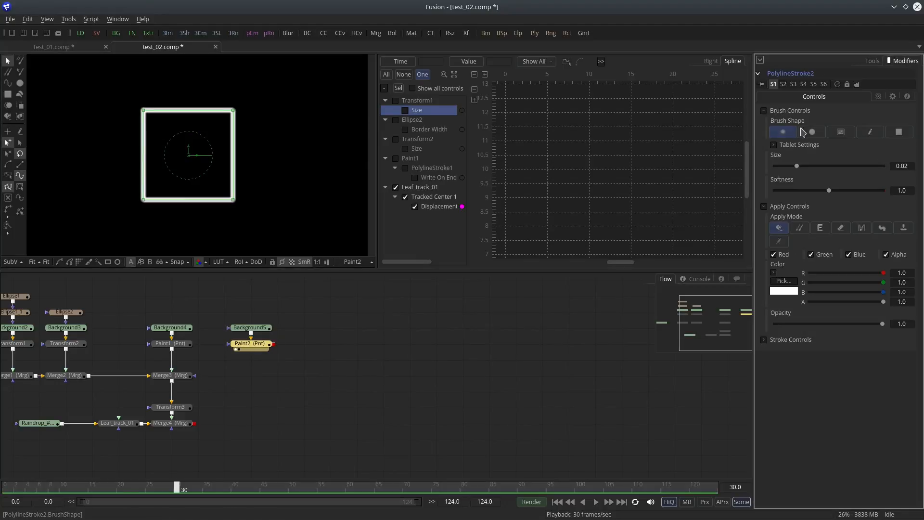
# Step: Reduce the square paint stroke's brush size to about 0.01 and its softness to about 0.23
pyautogui.moveTo(797, 166); pyautogui.dragTo(787, 166)
pyautogui.moveTo(829, 190); pyautogui.dragTo(787, 191)
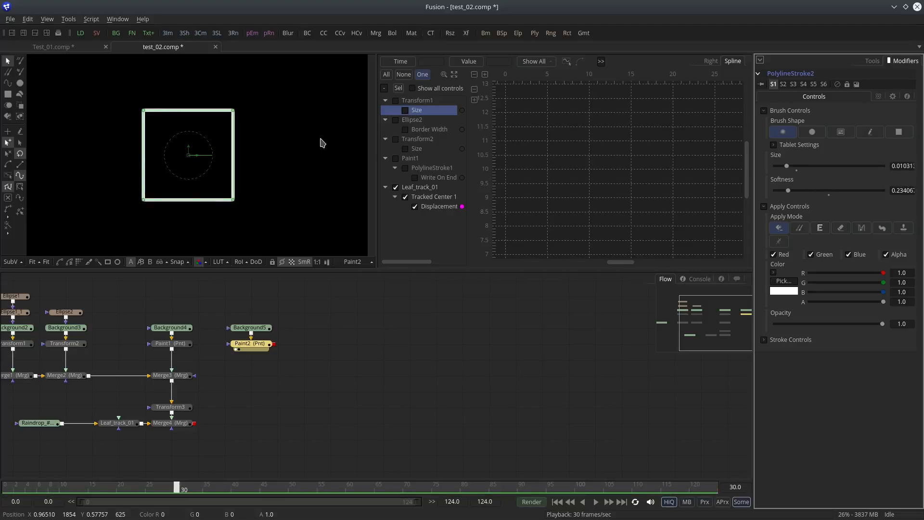
# Step: Select all points of the square stroke for reshaping and show the guides in the viewer
pyautogui.moveTo(114, 93)
pyautogui.mouseDown()
pyautogui.moveTo(234, 210)
pyautogui.moveTo(258, 215)
pyautogui.mouseUp()
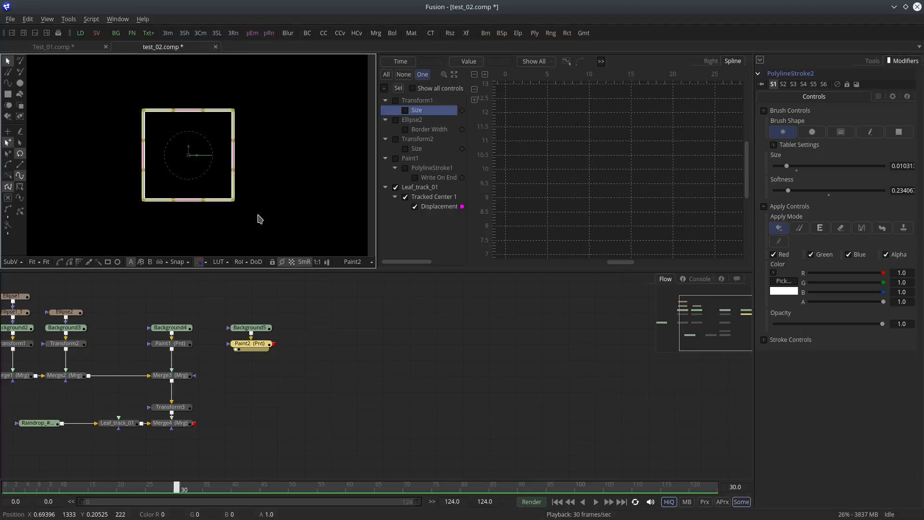
pyautogui.click(20, 188)
pyautogui.rightClick(96, 118)
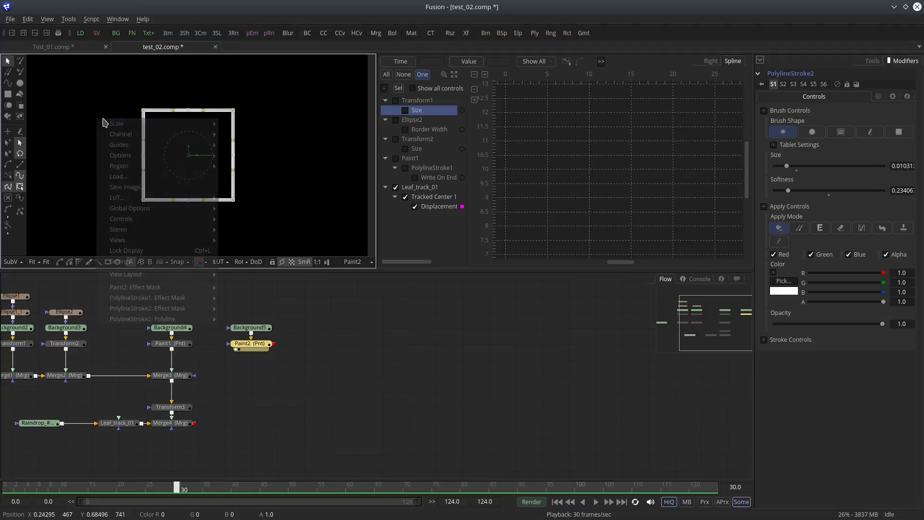
pyautogui.moveTo(159, 144)
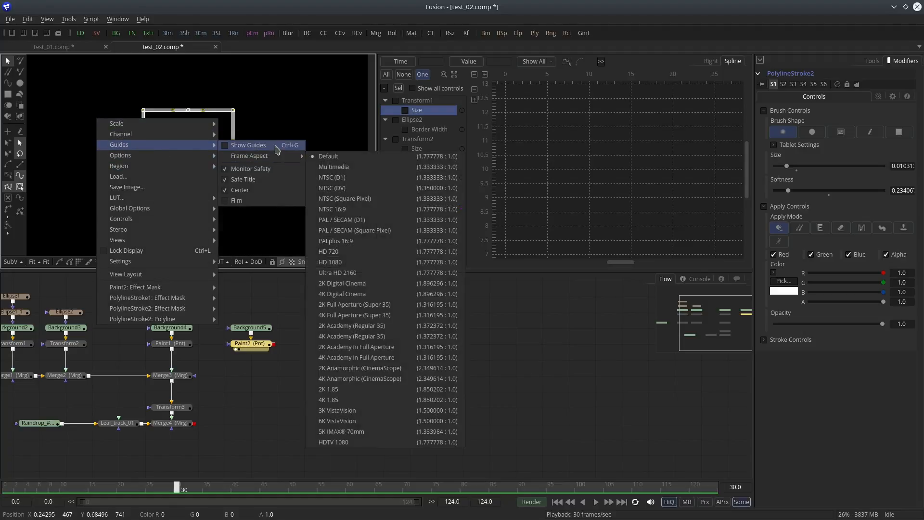
pyautogui.click(252, 180)
# Step: Reshape the square stroke into a wide, low rectangle centred on the guides, then deselect it
pyautogui.moveTo(187, 201); pyautogui.dragTo(189, 172)
pyautogui.moveTo(189, 112); pyautogui.dragTo(277, 157)
pyautogui.moveTo(144, 160); pyautogui.dragTo(105, 173)
pyautogui.click(377, 313)
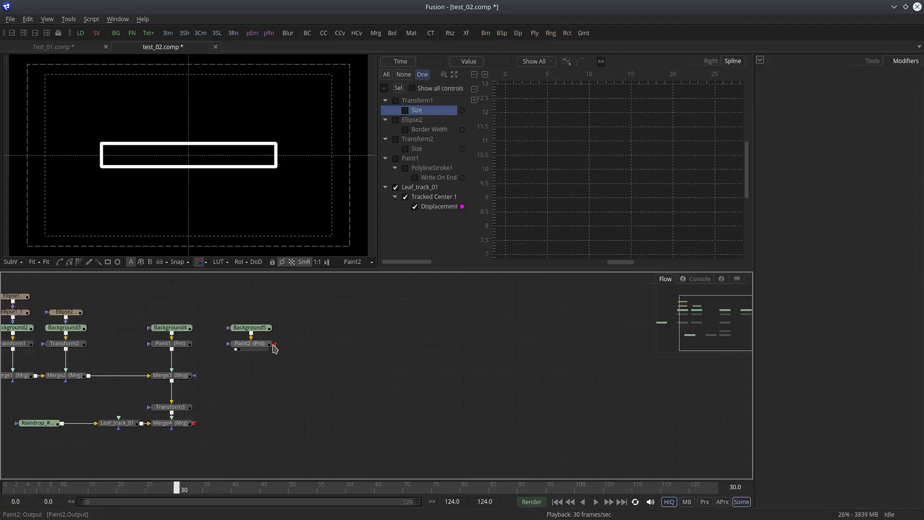
# Step: Merge Paint2 over Merge3's output and connect the new merge to Transform3 in place of Merge3
pyautogui.moveTo(172, 402); pyautogui.dragTo(179, 400)
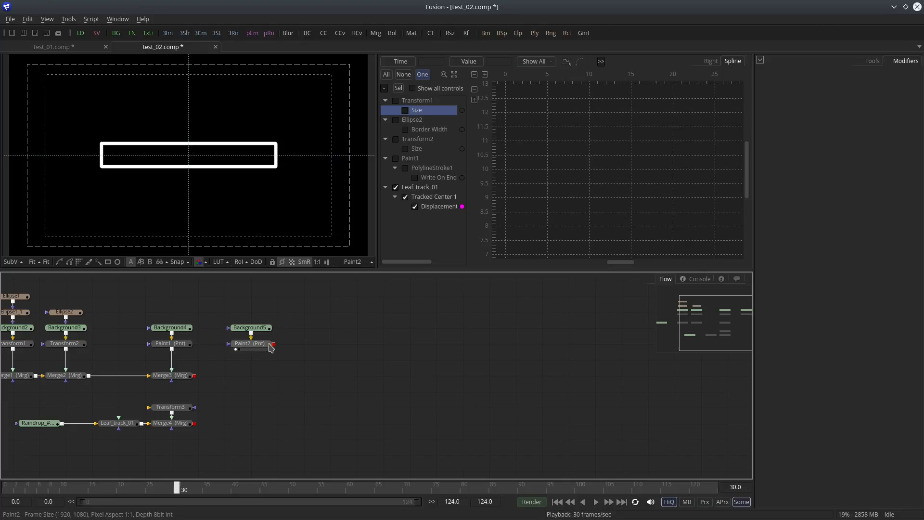
pyautogui.moveTo(275, 344)
pyautogui.mouseDown()
pyautogui.moveTo(212, 377)
pyautogui.moveTo(195, 376)
pyautogui.mouseUp()
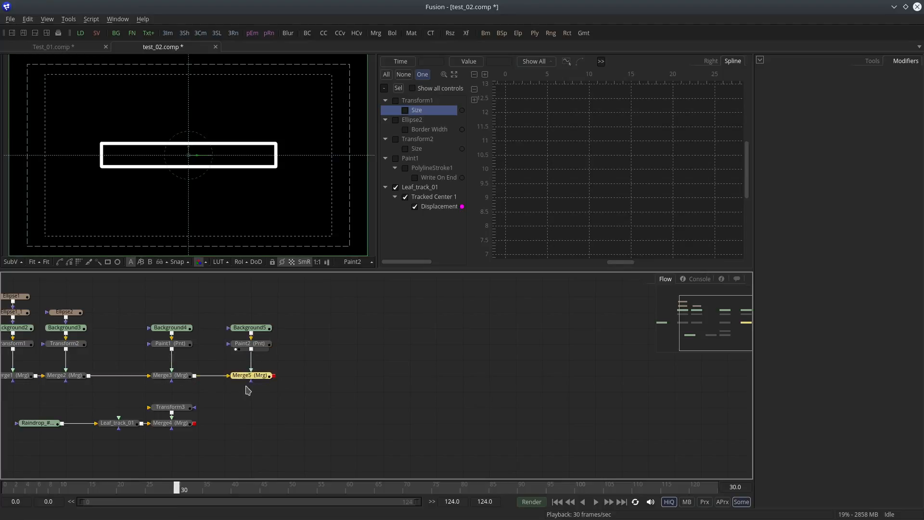
pyautogui.moveTo(273, 375); pyautogui.dragTo(15, 461)
# Step: Display Merge4 in the viewer and lower Background5's alpha to make its black background fully transparent
pyautogui.moveTo(185, 423); pyautogui.dragTo(269, 205)
pyautogui.click(294, 424)
pyautogui.click(264, 327)
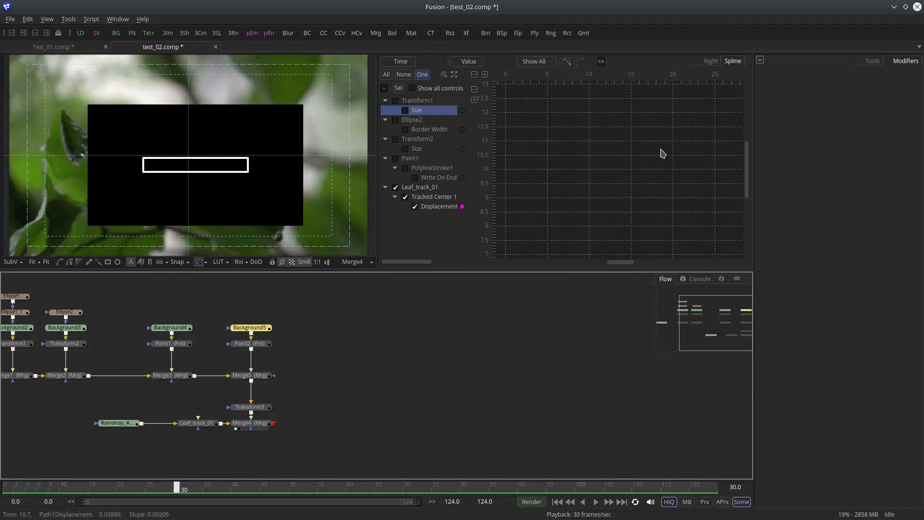
pyautogui.click(871, 60)
pyautogui.moveTo(882, 207); pyautogui.dragTo(760, 220)
pyautogui.click(265, 344)
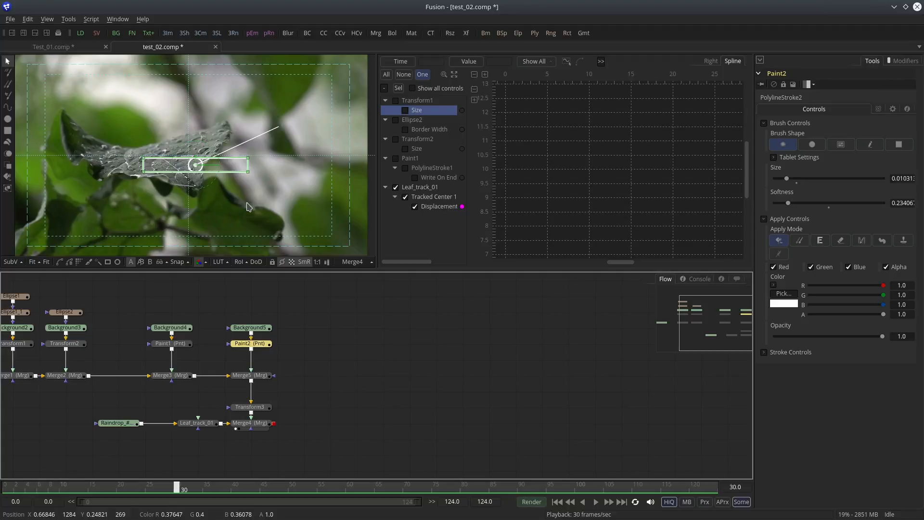
pyautogui.moveTo(198, 168); pyautogui.dragTo(327, 119)
pyautogui.hotkey('ctrl', 'z')
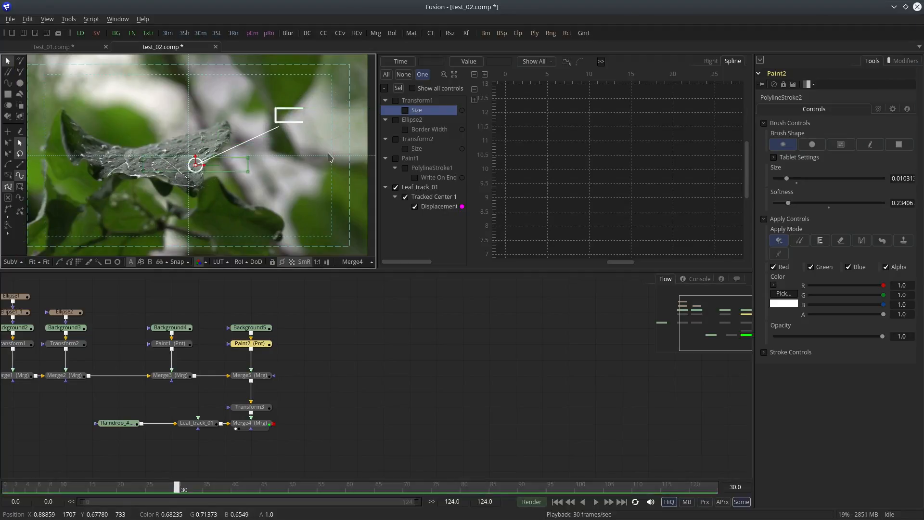
# Step: Display Merge5 in the viewer and shift Background4, Paint1 and Merge3 away from Merge5 to make room between them
pyautogui.press('1')
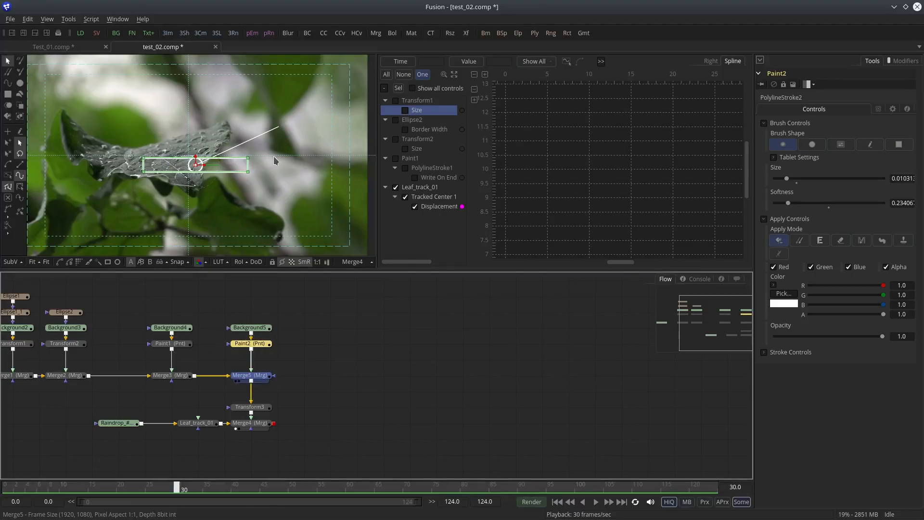
pyautogui.click(289, 345)
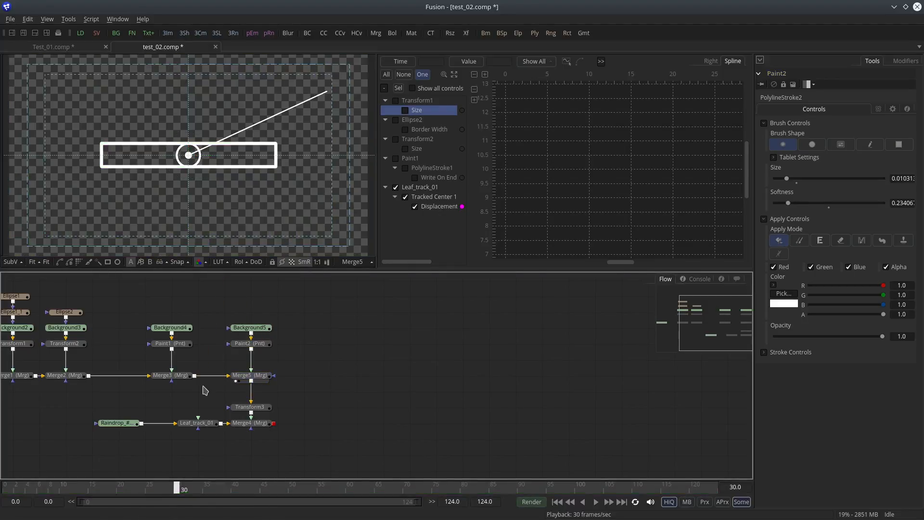
pyautogui.moveTo(141, 313)
pyautogui.mouseDown()
pyautogui.moveTo(192, 385)
pyautogui.moveTo(188, 391)
pyautogui.moveTo(155, 376)
pyautogui.mouseUp()
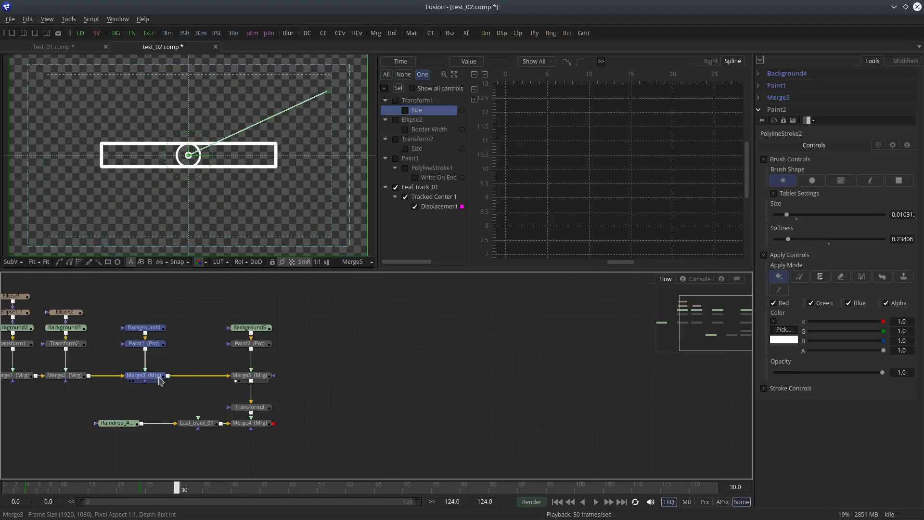
pyautogui.click(175, 387)
# Step: Insert a Transform node between Merge3 and Merge5 and move the circle and line to a center of about X 0.15, Y 0.20
pyautogui.rightClick(188, 381)
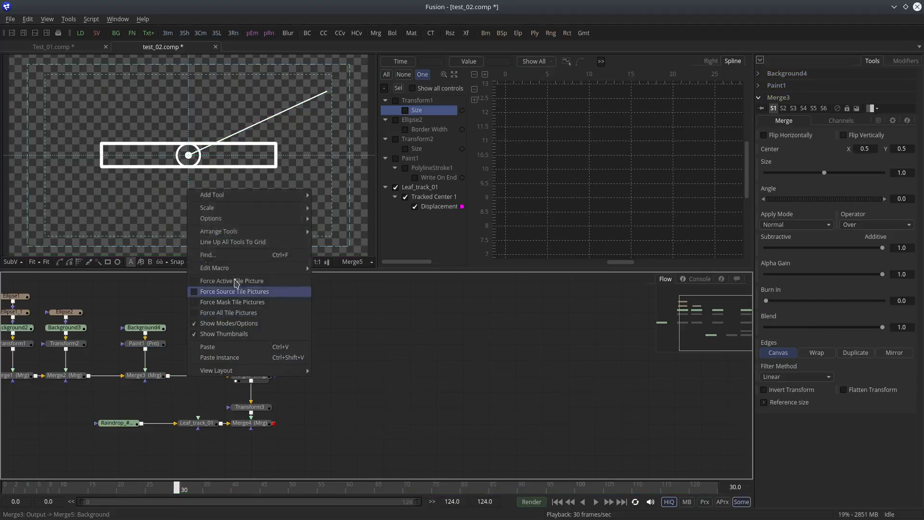
pyautogui.moveTo(237, 195)
pyautogui.moveTo(362, 455)
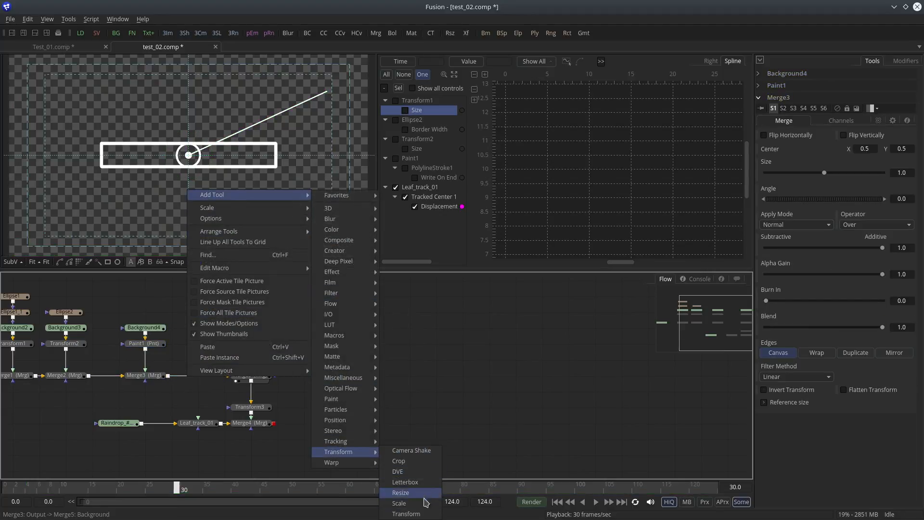
pyautogui.click(406, 514)
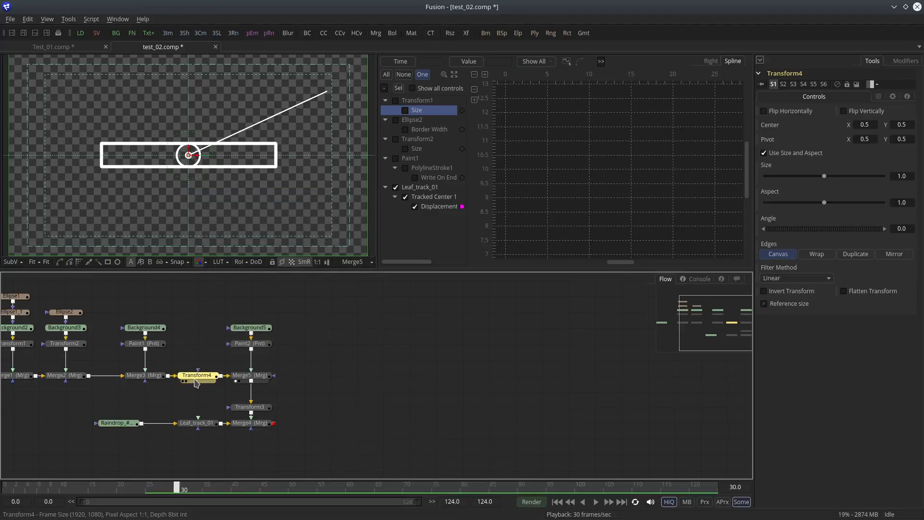
pyautogui.moveTo(188, 155); pyautogui.dragTo(64, 215)
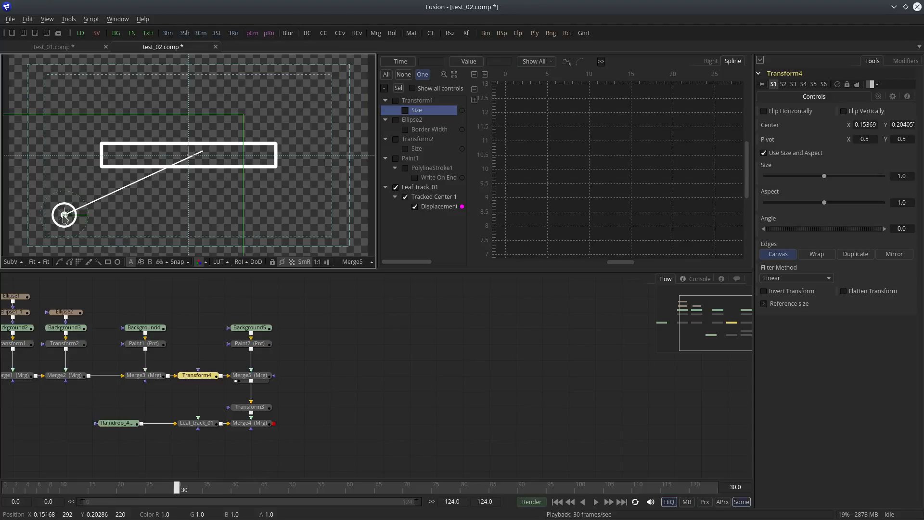
# Step: Move the Paint2 rectangle so its lower-left corner meets the upper end of the callout line
pyautogui.click(249, 375)
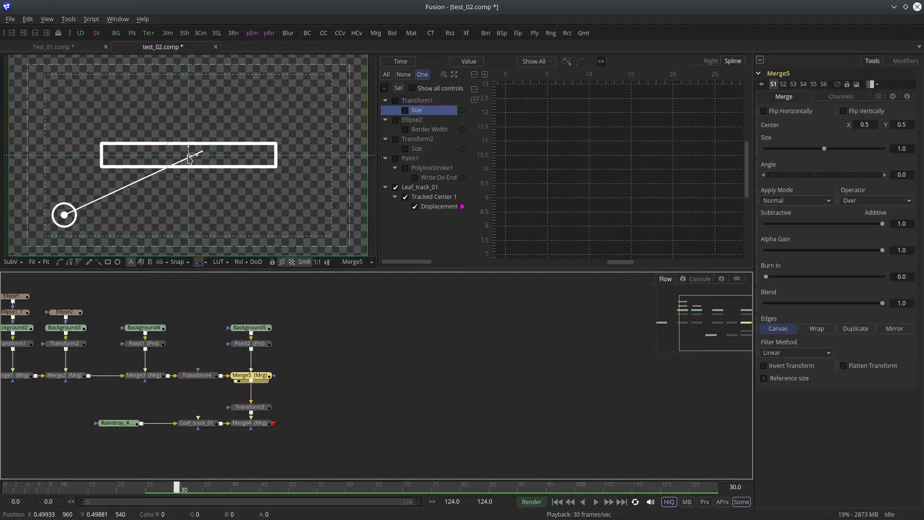
pyautogui.click(252, 344)
pyautogui.moveTo(188, 159); pyautogui.dragTo(290, 142)
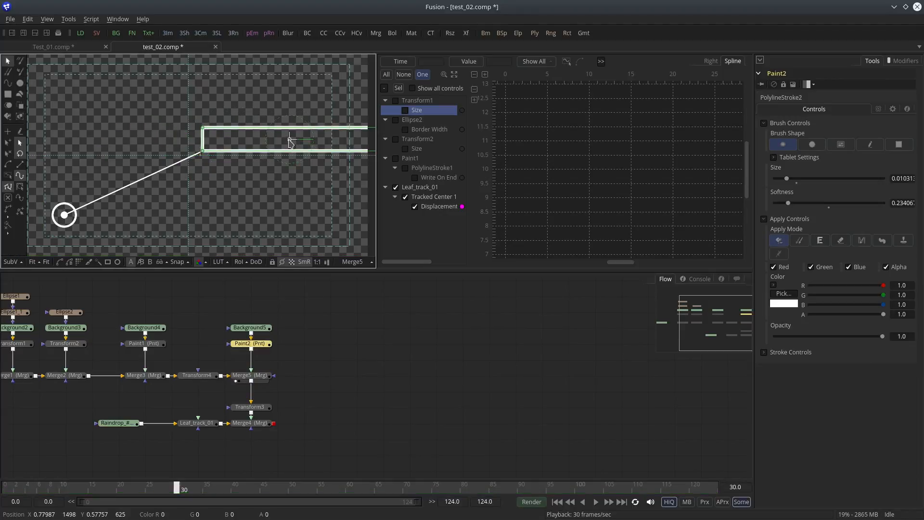
# Step: Shorten the rectangle by moving its right-hand points left until its right edge lies inside the frame
pyautogui.moveTo(351, 217); pyautogui.dragTo(296, 217)
pyautogui.moveTo(315, 112); pyautogui.dragTo(343, 181)
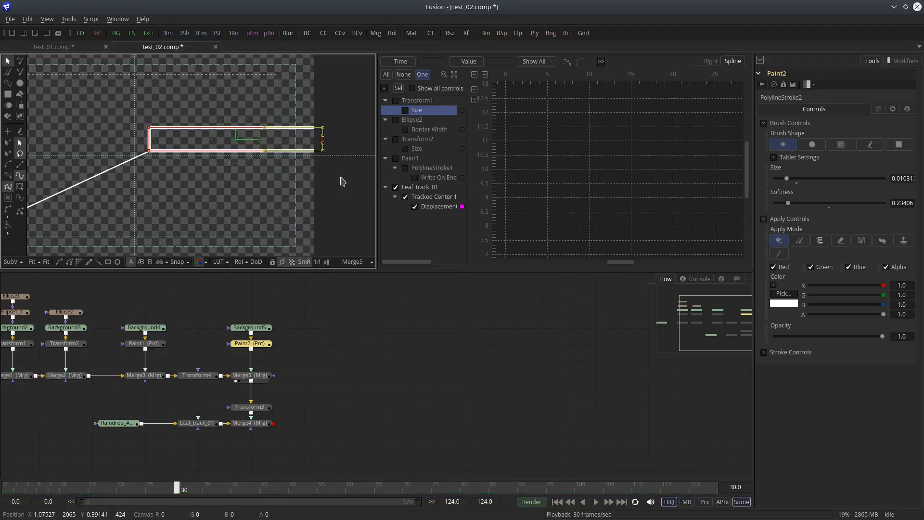
pyautogui.press('Left')
pyautogui.press('Left')
pyautogui.press('Left')
pyautogui.press('Left')
pyautogui.press('Left')
pyautogui.press('Left')
pyautogui.press('Left')
pyautogui.press('Left')
pyautogui.press('Left')
pyautogui.press('Left')
pyautogui.press('Left')
pyautogui.press('Left')
pyautogui.press('Left')
pyautogui.press('Left')
pyautogui.press('Left')
pyautogui.press('Left')
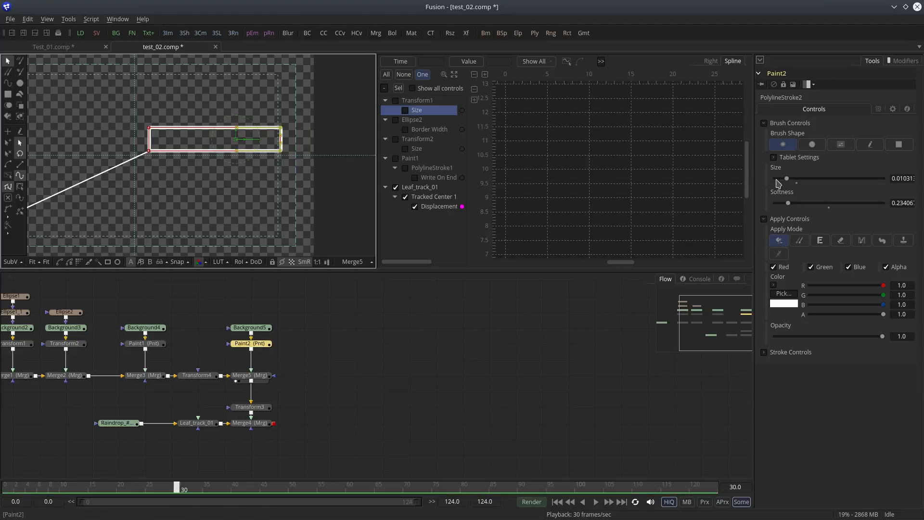
# Step: Thin the rectangle's outline by reducing the Paint2 stroke's brush size to about 0.0045
pyautogui.moveTo(788, 184); pyautogui.dragTo(781, 185)
pyautogui.click(436, 355)
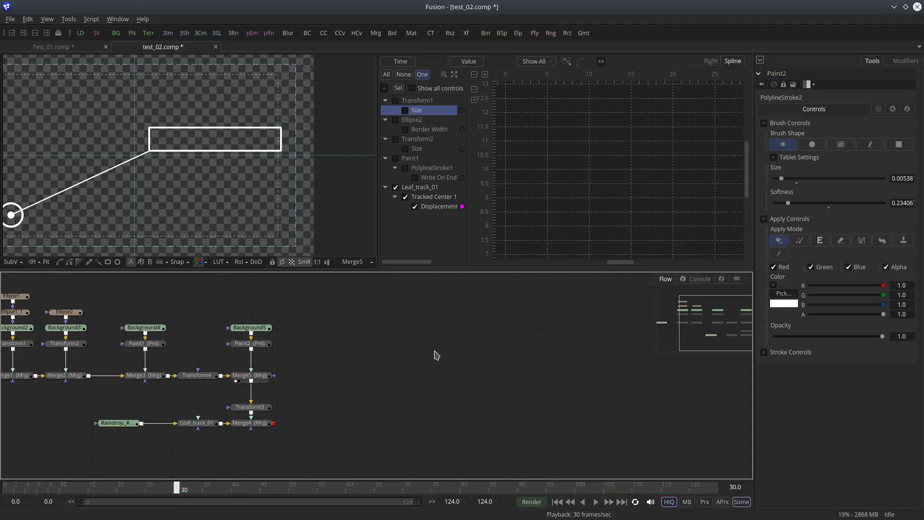
pyautogui.moveTo(782, 178); pyautogui.dragTo(769, 184)
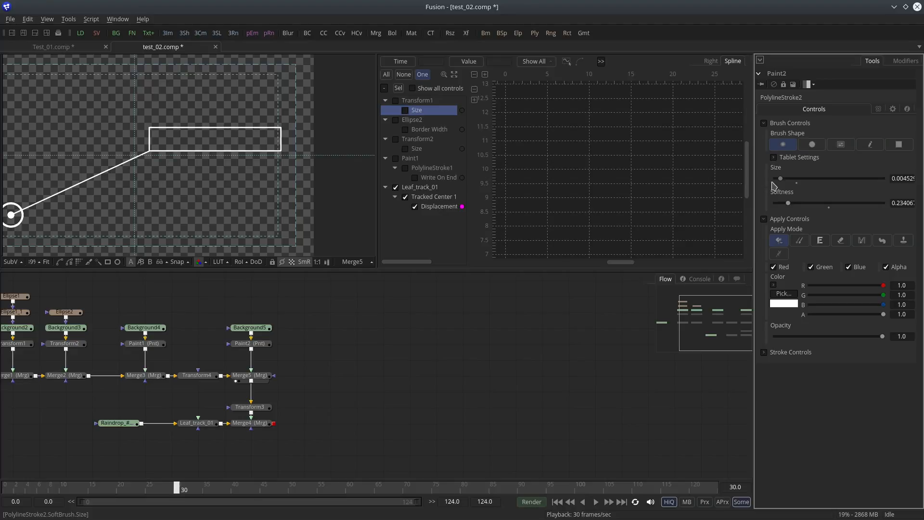
pyautogui.click(384, 358)
pyautogui.moveTo(178, 188); pyautogui.dragTo(213, 181)
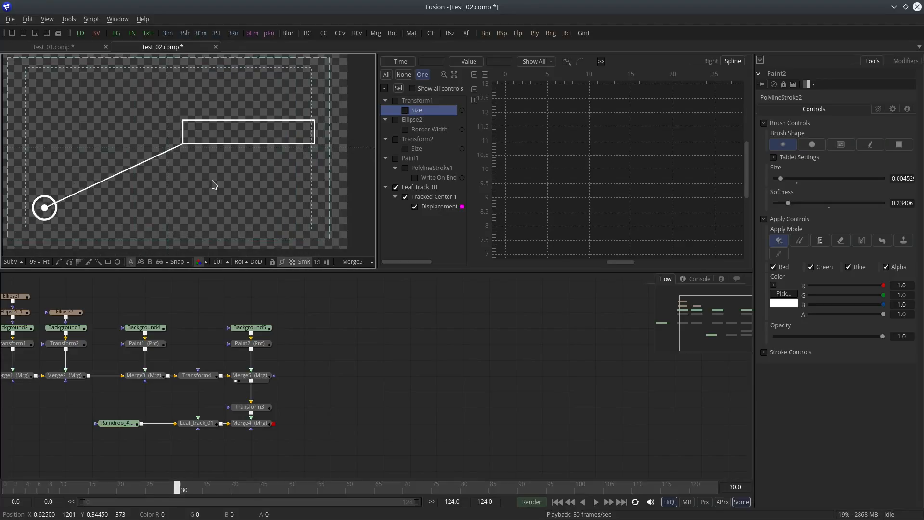
# Step: Display the Merge4 composite over the leaf footage and check the Leaf_track_01 tracker's position
pyautogui.click(332, 392)
pyautogui.moveTo(264, 424); pyautogui.dragTo(253, 159)
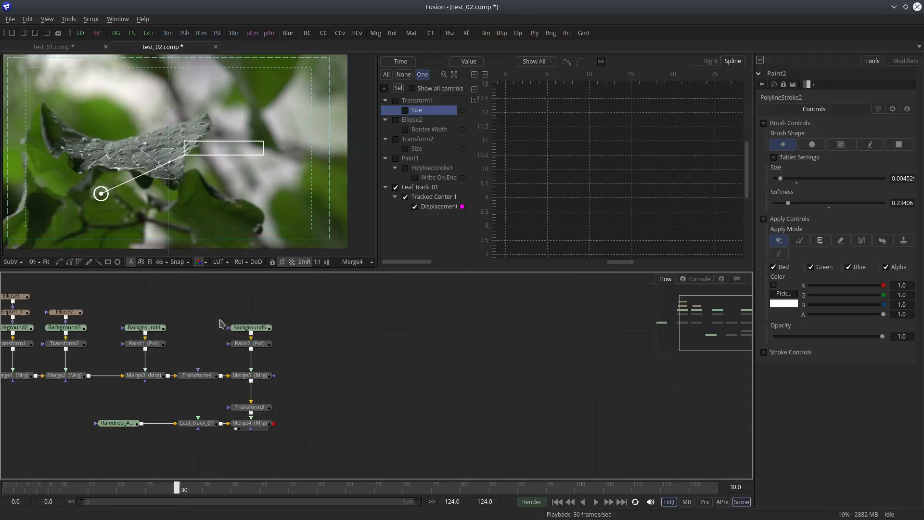
pyautogui.click(201, 182)
pyautogui.scroll(2, 201, 182)
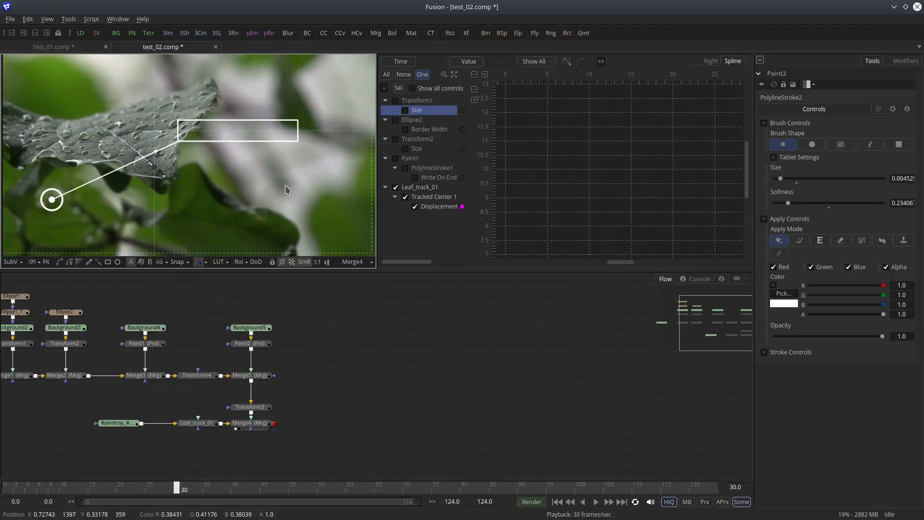
pyautogui.click(193, 425)
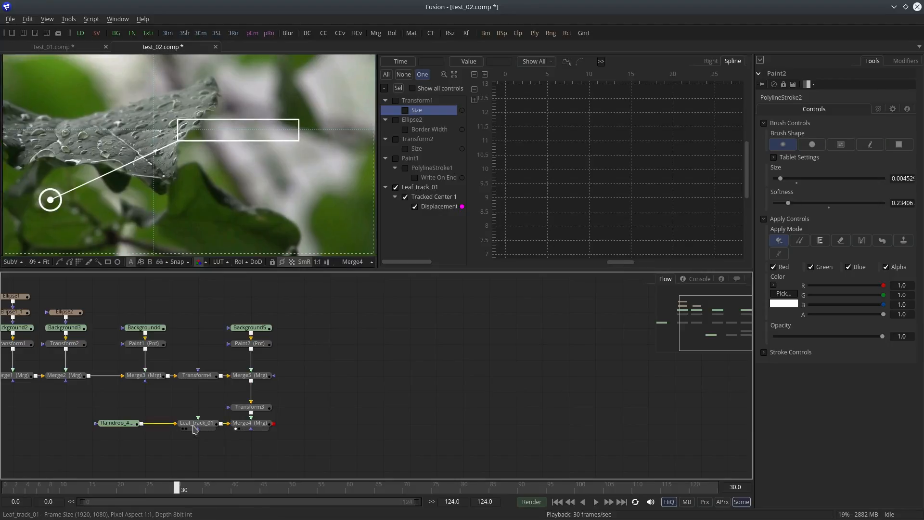
pyautogui.click(193, 426)
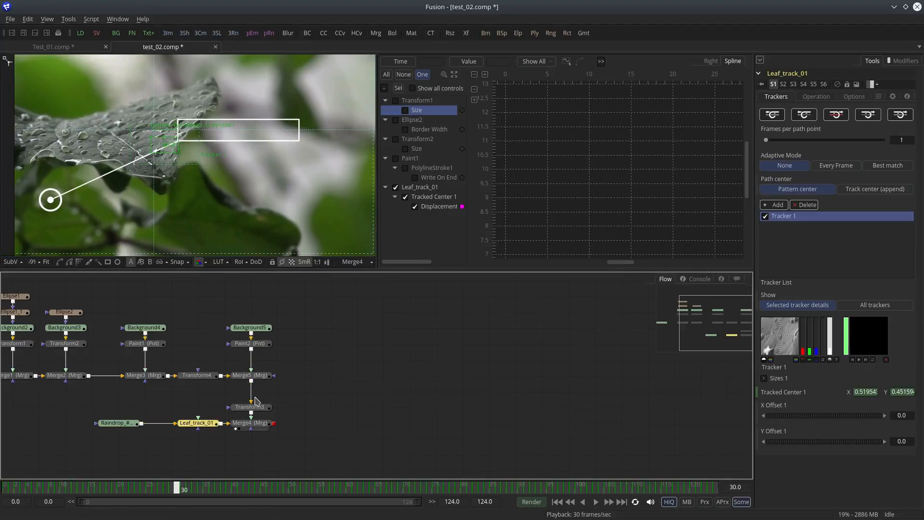
# Step: Shift the footage, tracker, Transform3 and Merge4 nodes down and insert a Transform node between Merge5 and Transform3
pyautogui.moveTo(293, 304)
pyautogui.mouseDown()
pyautogui.moveTo(260, 383)
pyautogui.moveTo(88, 466)
pyautogui.mouseUp()
pyautogui.click(324, 363)
pyautogui.moveTo(255, 424); pyautogui.dragTo(254, 439)
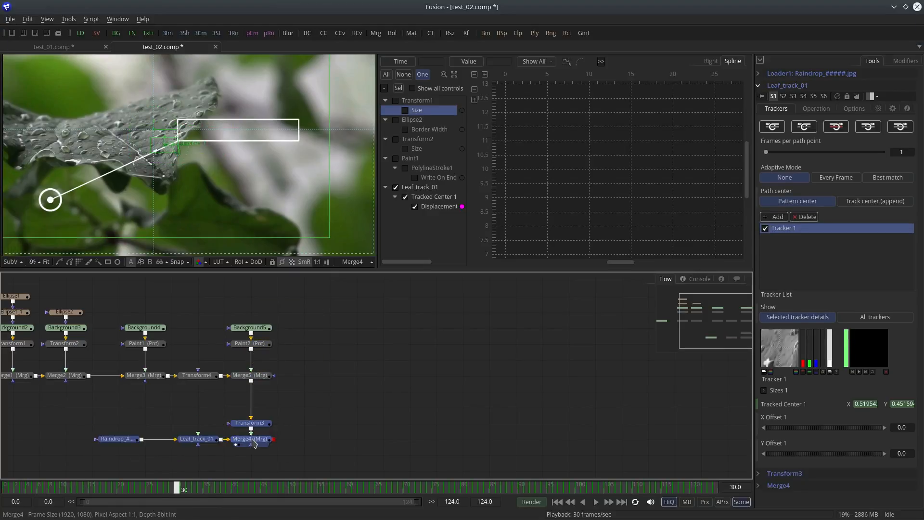
pyautogui.rightClick(252, 399)
pyautogui.moveTo(289, 212)
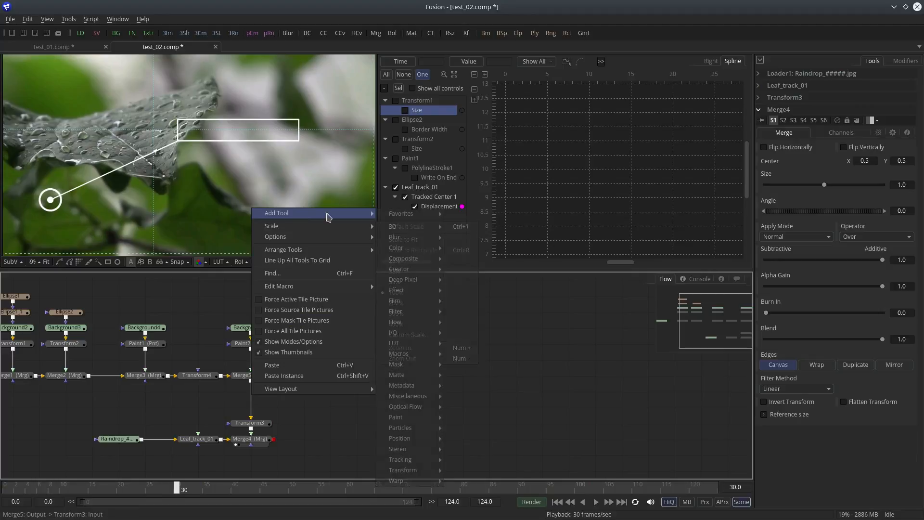
pyautogui.moveTo(428, 473)
pyautogui.click(472, 513)
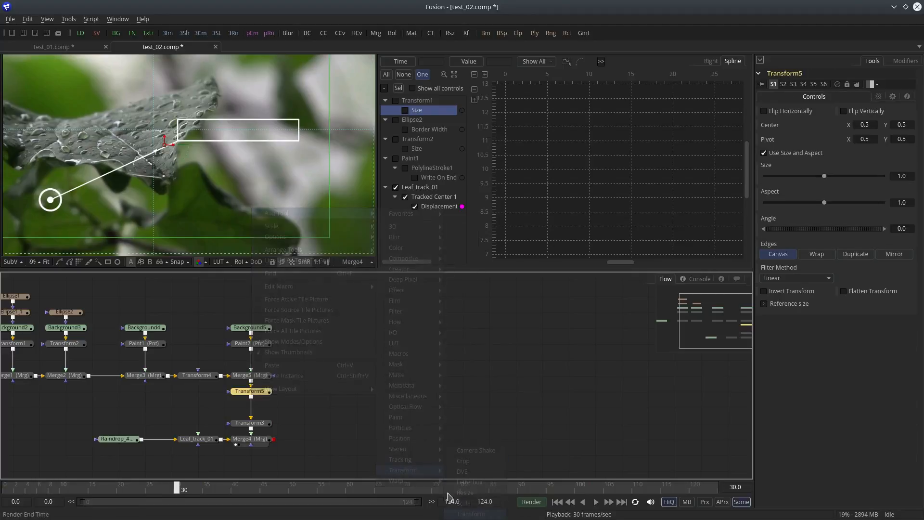
pyautogui.moveTo(261, 392); pyautogui.dragTo(261, 408)
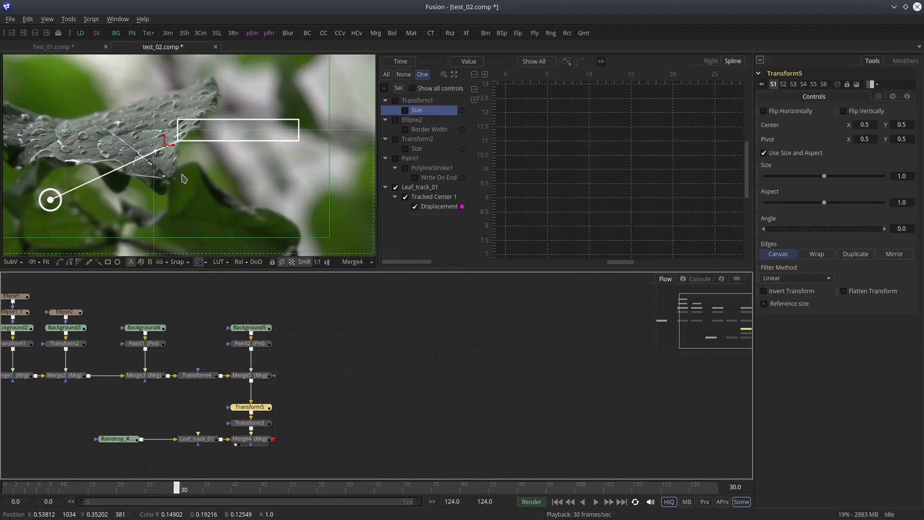
# Step: Move the whole callout to a center of about X 0.85, Y 0.79, placing its circle on the leaf's tracked point, and return to frame 0
pyautogui.moveTo(164, 147); pyautogui.dragTo(279, 92)
pyautogui.scroll(-3, 217, 206)
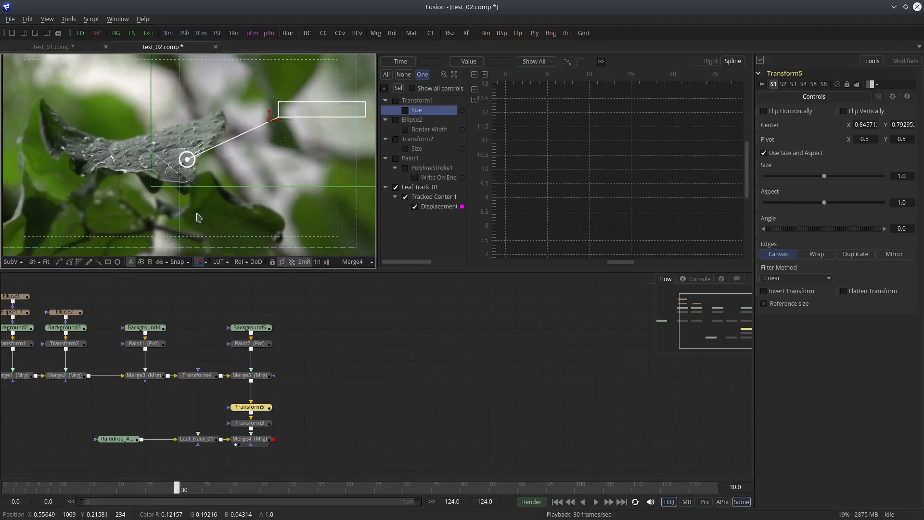
pyautogui.scroll(1, 198, 217)
pyautogui.scroll(1, 214, 222)
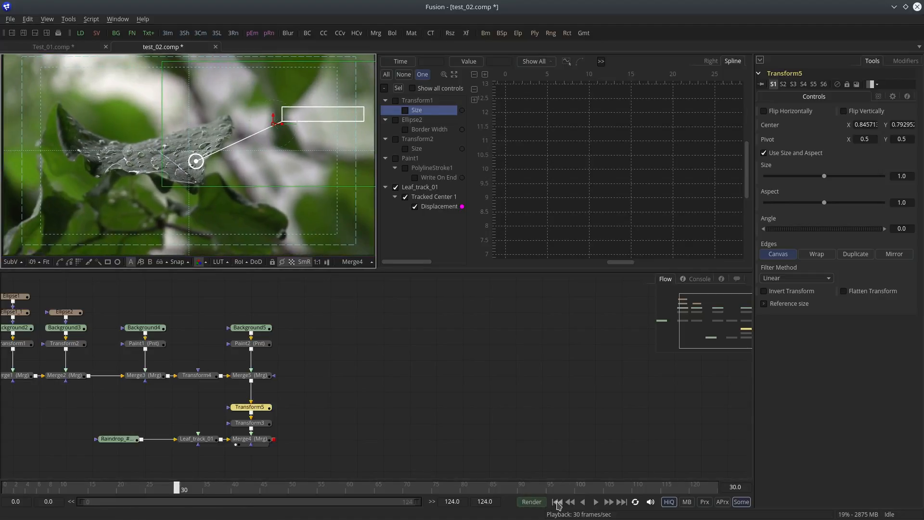
pyautogui.click(556, 502)
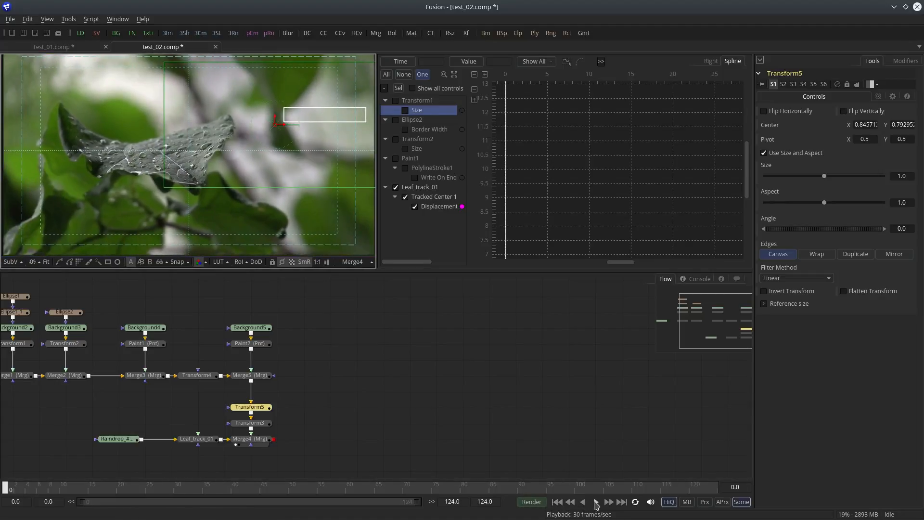
# Step: Play the Merge4 composite and stop at frame 112 to check how the callout follows the tracked leaf
pyautogui.click(596, 502)
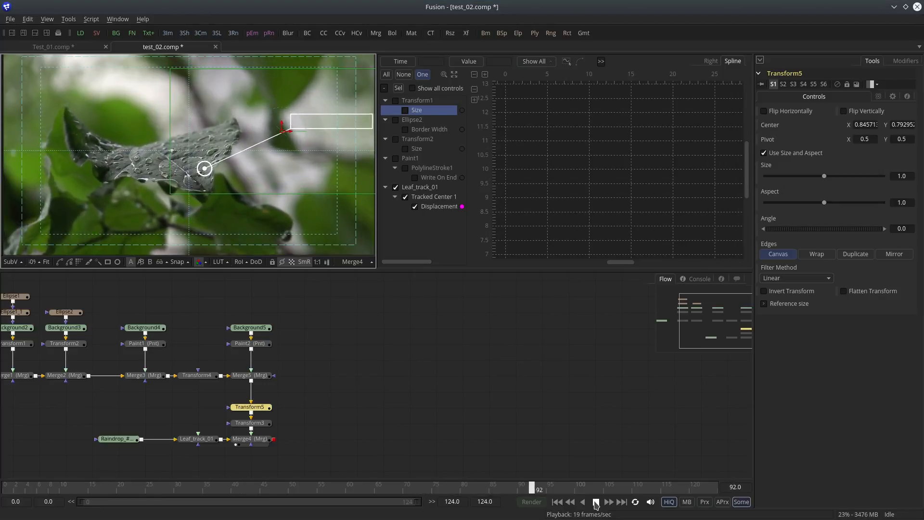
pyautogui.click(596, 502)
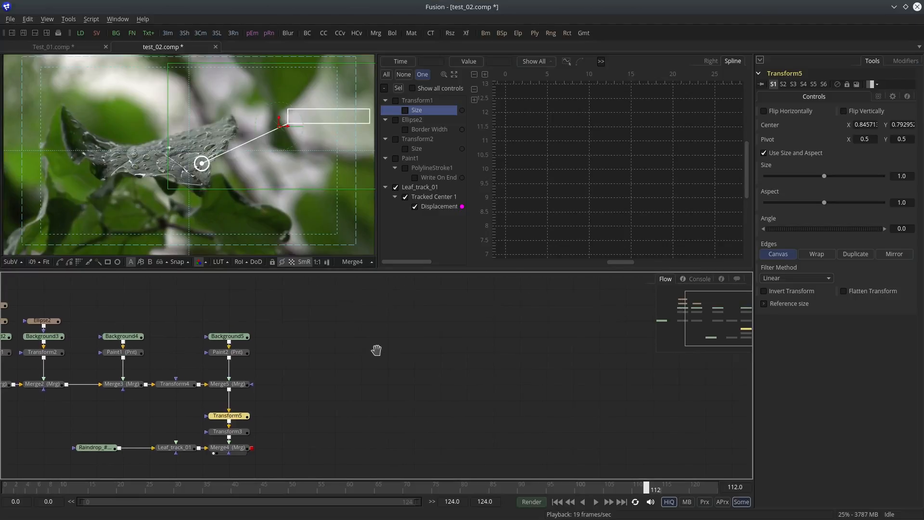
pyautogui.moveTo(265, 155); pyautogui.dragTo(258, 156)
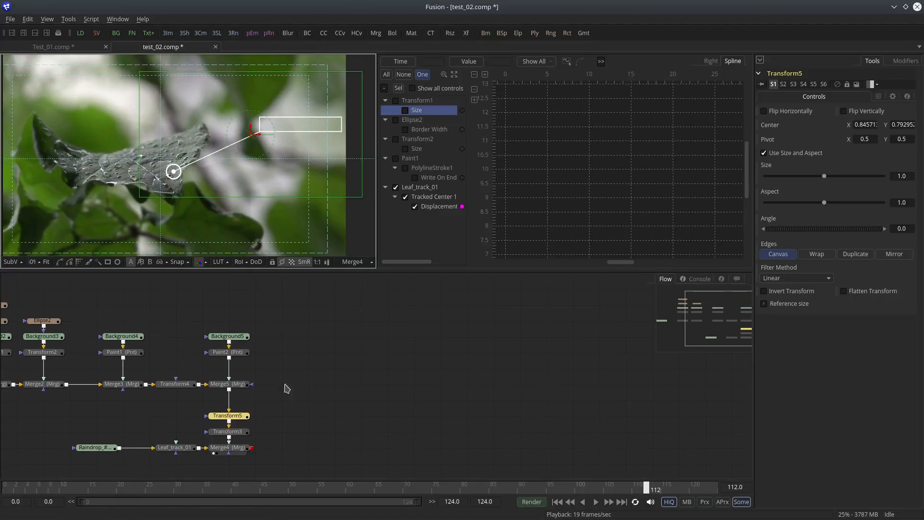
# Step: Display Merge3 and shorten the Paint1 callout line by moving its outer end point closer to the circle
pyautogui.moveTo(123, 385); pyautogui.dragTo(274, 182)
pyautogui.click(123, 352)
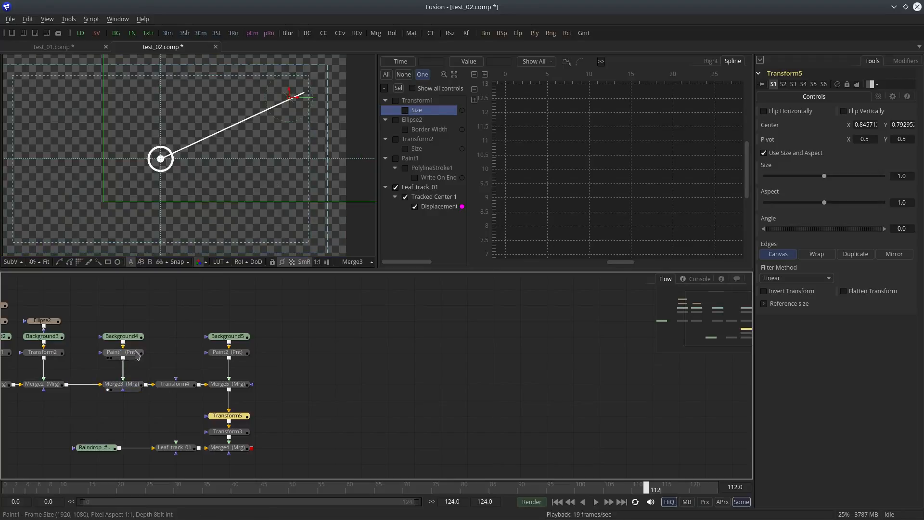
pyautogui.moveTo(303, 92); pyautogui.dragTo(262, 112)
# Step: Display Merge5 and move all points of the Paint2 rectangle so its lower-left corner meets the end of the callout line
pyautogui.moveTo(239, 383); pyautogui.dragTo(276, 184)
pyautogui.click(226, 352)
pyautogui.moveTo(158, 114); pyautogui.dragTo(349, 188)
pyautogui.moveTo(177, 159); pyautogui.dragTo(132, 182)
pyautogui.scroll(3, 164, 202)
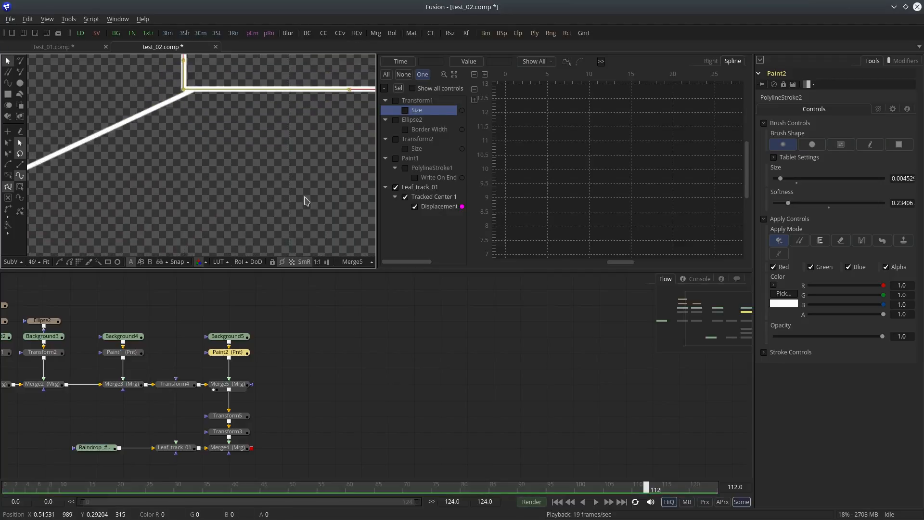
pyautogui.moveTo(184, 92)
pyautogui.mouseDown()
pyautogui.moveTo(200, 91)
pyautogui.moveTo(192, 90)
pyautogui.mouseUp()
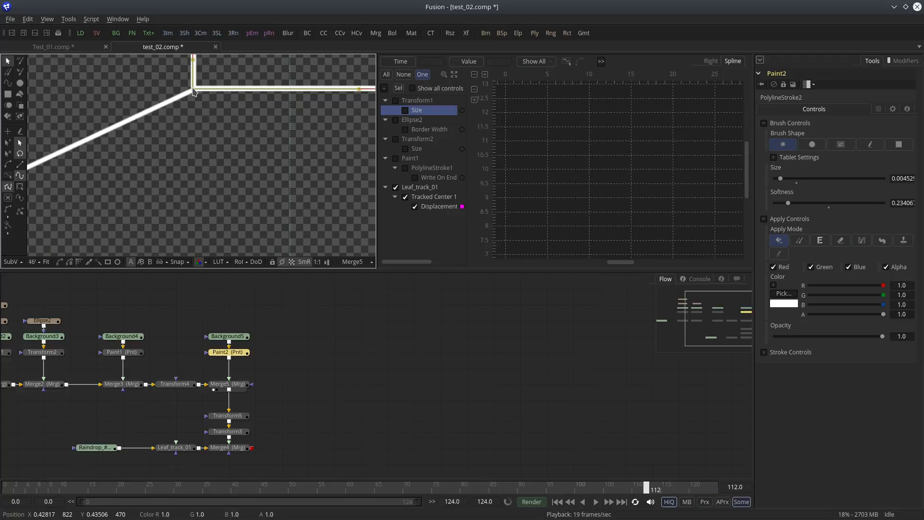
pyautogui.scroll(-5, 292, 178)
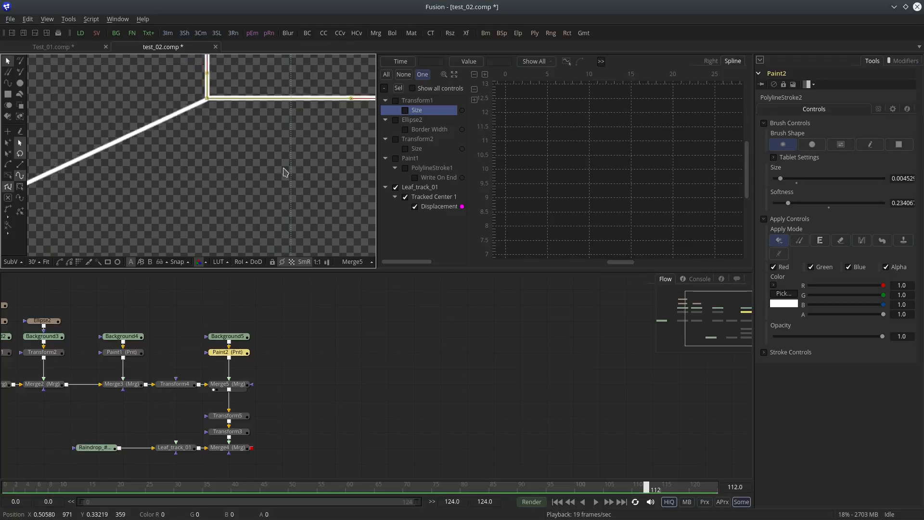
pyautogui.click(319, 376)
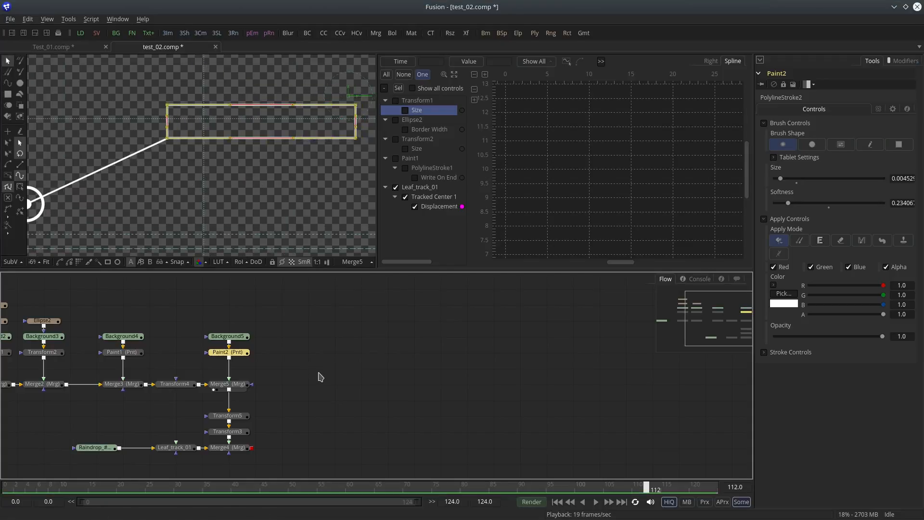
# Step: Expand the Paint2 rectangle's stroke controls and lower Write On End to about 0.415 to check the drawing direction
pyautogui.click(228, 338)
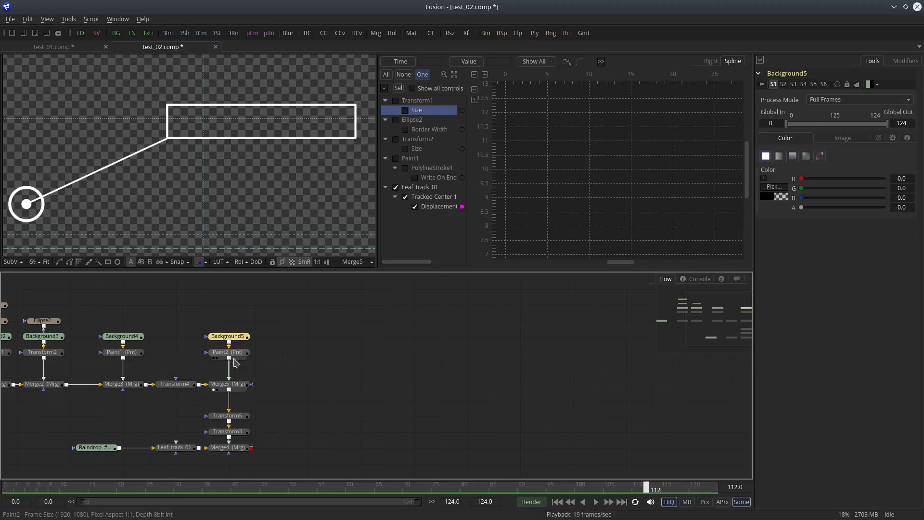
pyautogui.click(236, 355)
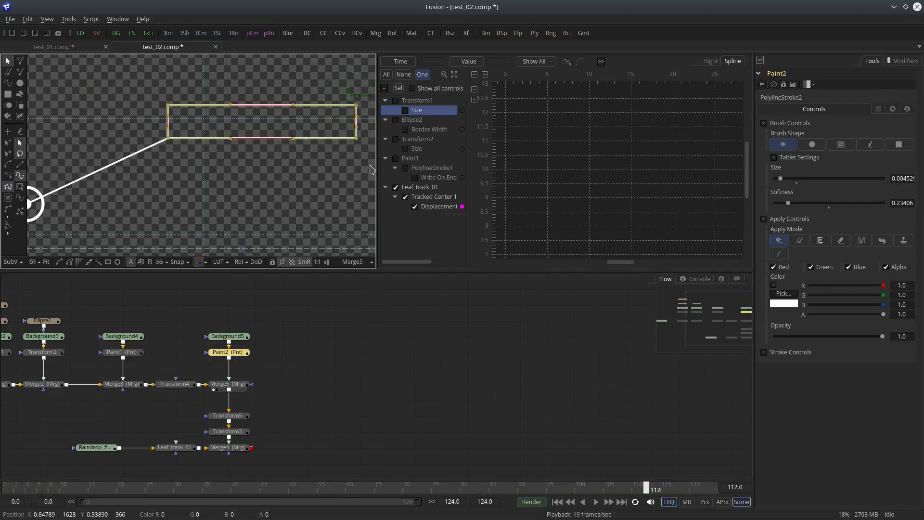
pyautogui.click(327, 352)
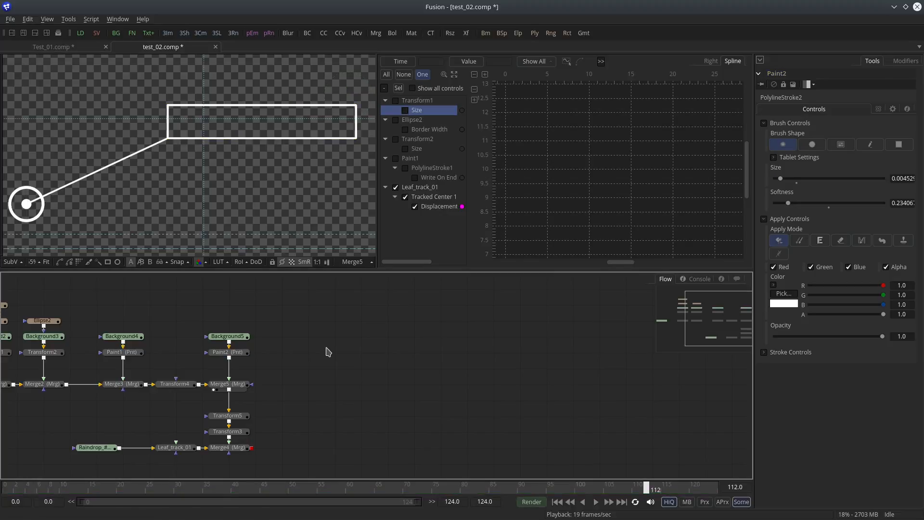
pyautogui.scroll(-2, 277, 178)
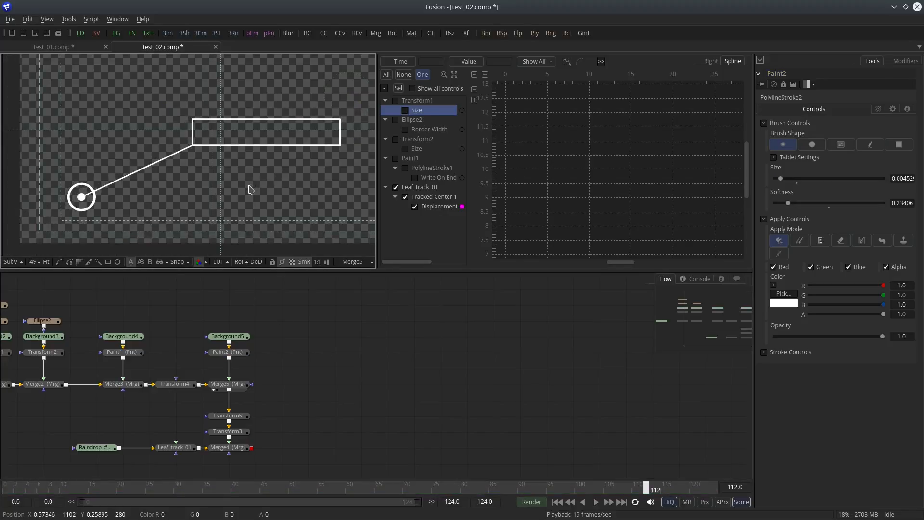
pyautogui.click(227, 352)
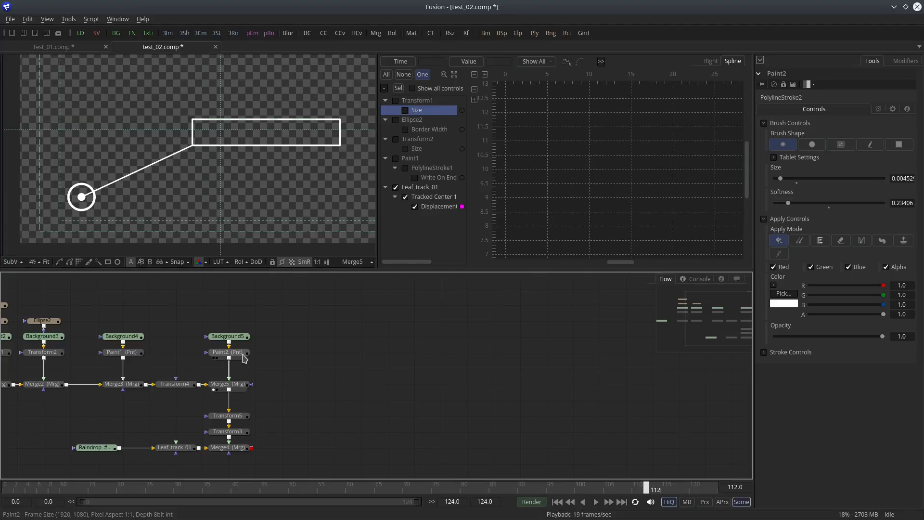
pyautogui.click(764, 352)
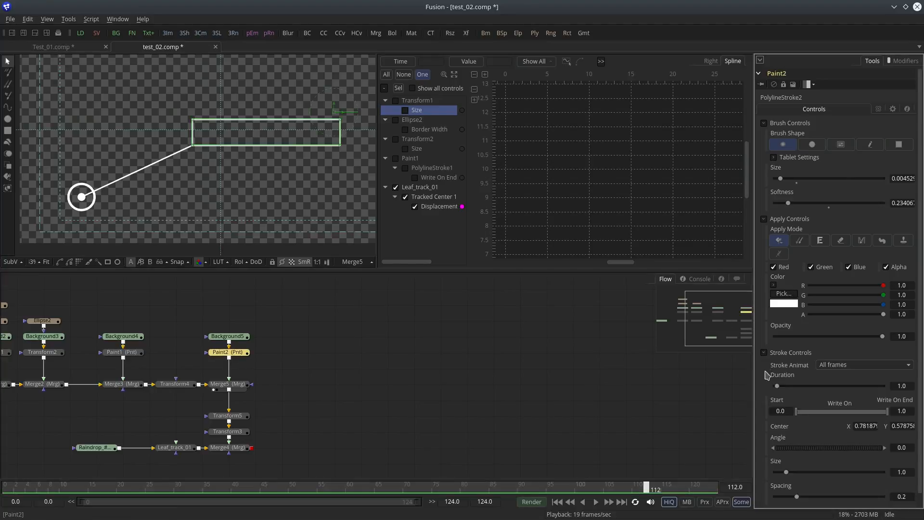
pyautogui.moveTo(889, 411); pyautogui.dragTo(799, 420)
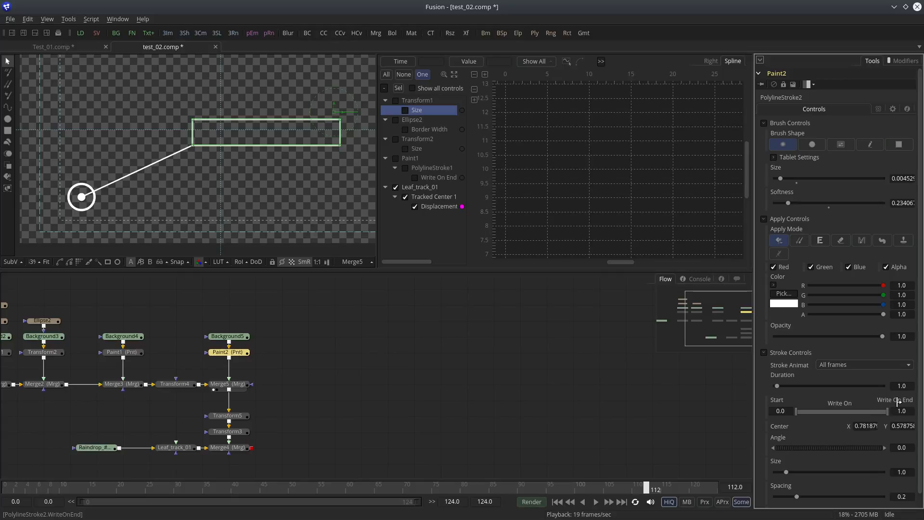
pyautogui.moveTo(887, 411); pyautogui.dragTo(846, 410)
pyautogui.moveTo(857, 409)
pyautogui.mouseDown()
pyautogui.moveTo(884, 411)
pyautogui.moveTo(805, 415)
pyautogui.moveTo(835, 411)
pyautogui.mouseUp()
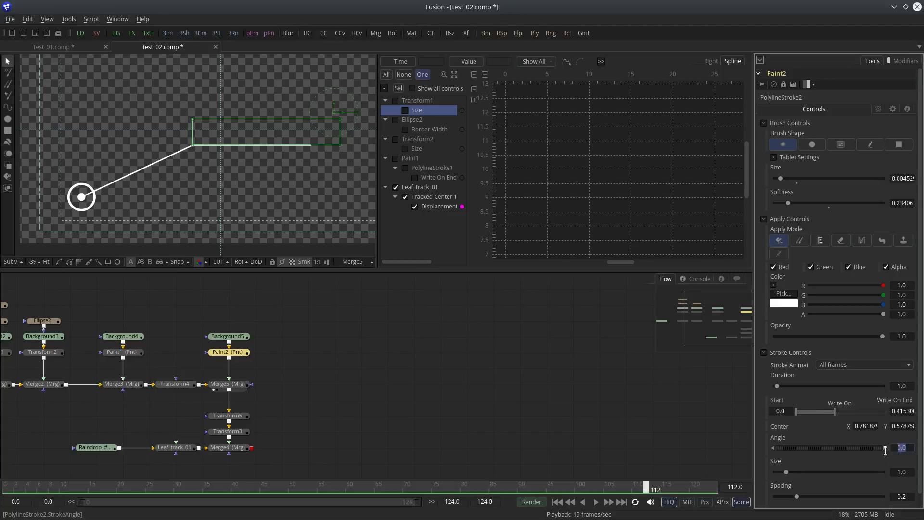
# Step: Set the rectangle stroke's angle to 90 and move the rotated rectangle so its corner sits on the callout line's end
pyautogui.click(890, 446)
pyautogui.write('90')
pyautogui.press('Tab')
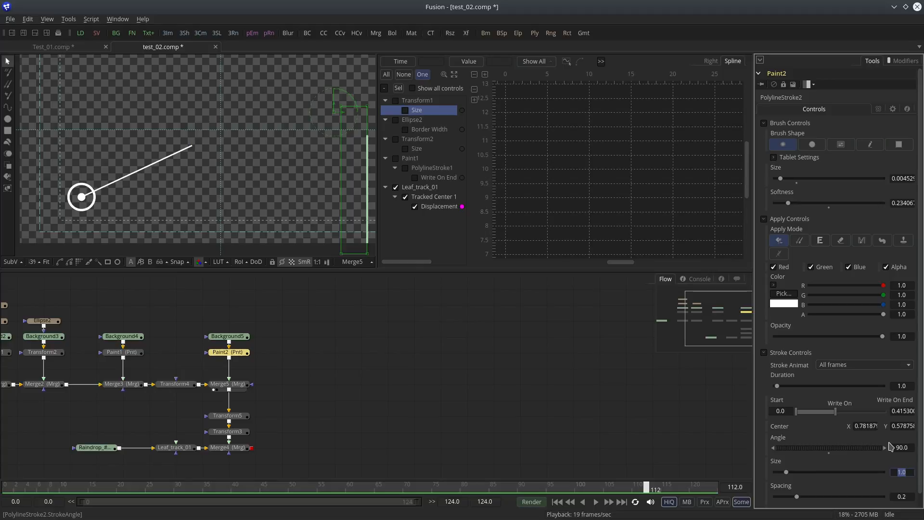
pyautogui.moveTo(291, 93)
pyautogui.mouseDown()
pyautogui.moveTo(399, 270)
pyautogui.moveTo(214, 149)
pyautogui.mouseUp()
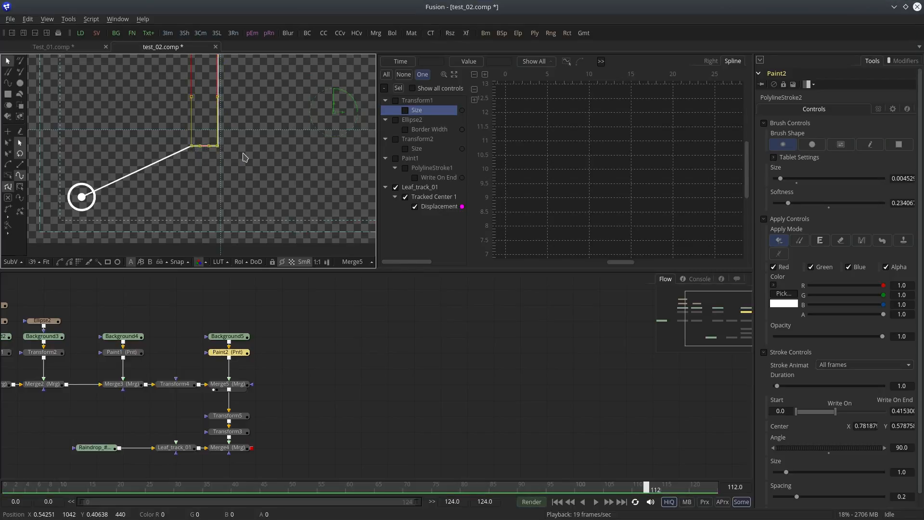
# Step: Reshape the rotated rectangle with its bounding box into a wide, low text box extending right from the line's end
pyautogui.hotkey('shift', 'b')
pyautogui.moveTo(217, 73); pyautogui.dragTo(267, 165)
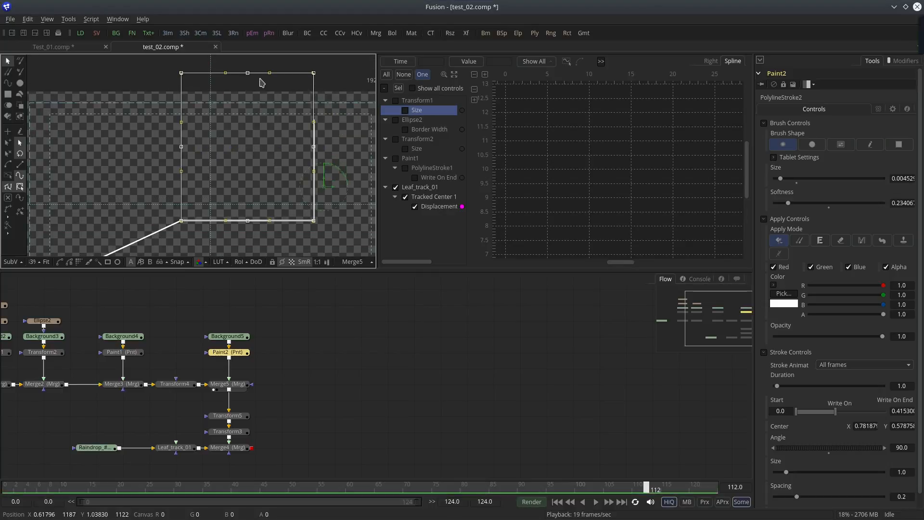
pyautogui.moveTo(248, 76); pyautogui.dragTo(247, 201)
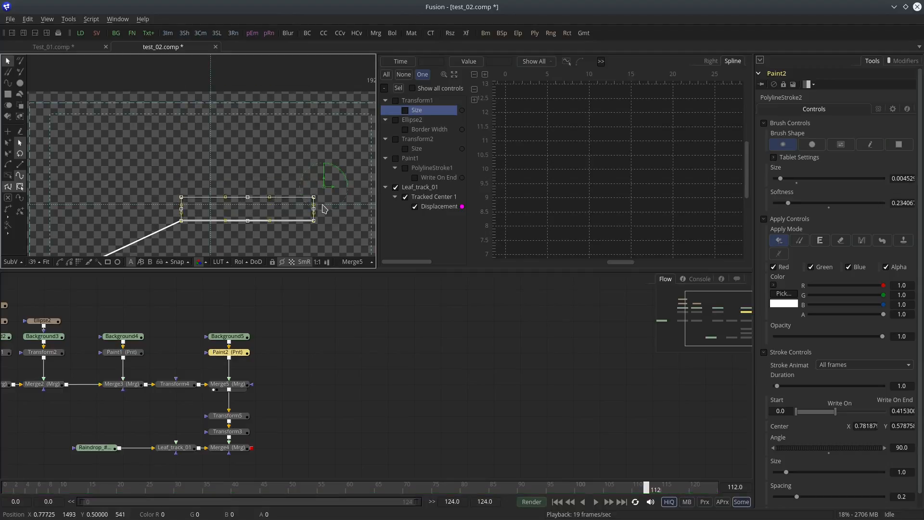
pyautogui.moveTo(313, 210); pyautogui.dragTo(346, 212)
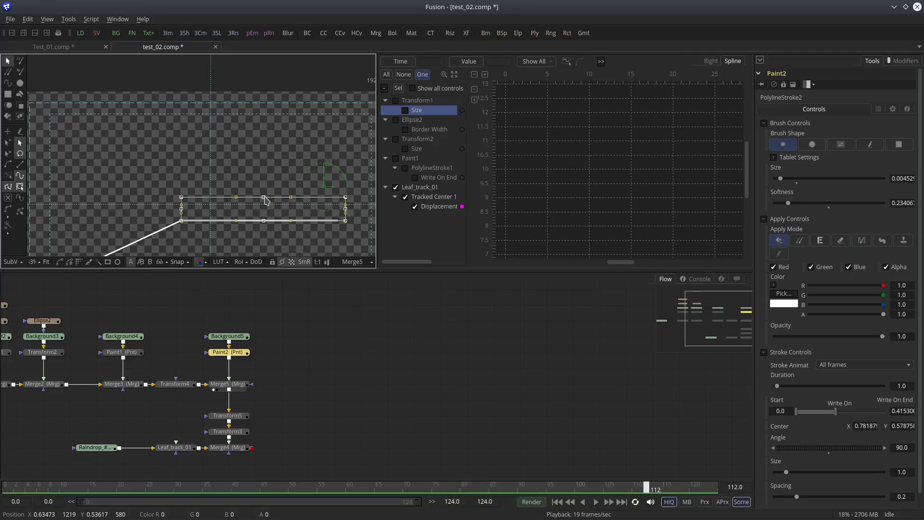
pyautogui.click(361, 376)
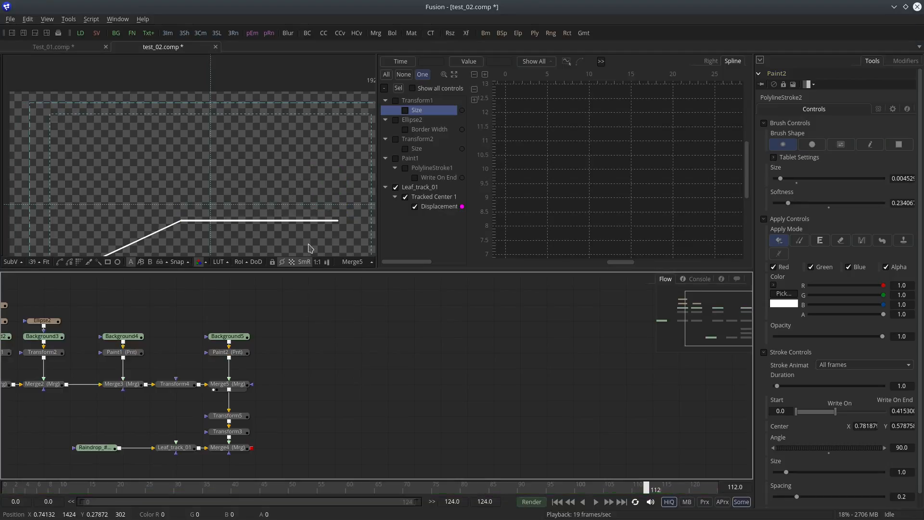
# Step: At frame 85, lower the rectangle's Write On End to about 0.317 and thin its brush size to about 0.0038
pyautogui.scroll(-1, 314, 154)
pyautogui.moveTo(625, 488); pyautogui.dragTo(492, 488)
pyautogui.moveTo(832, 407)
pyautogui.mouseDown()
pyautogui.moveTo(836, 417)
pyautogui.moveTo(813, 412)
pyautogui.moveTo(891, 408)
pyautogui.moveTo(791, 421)
pyautogui.mouseUp()
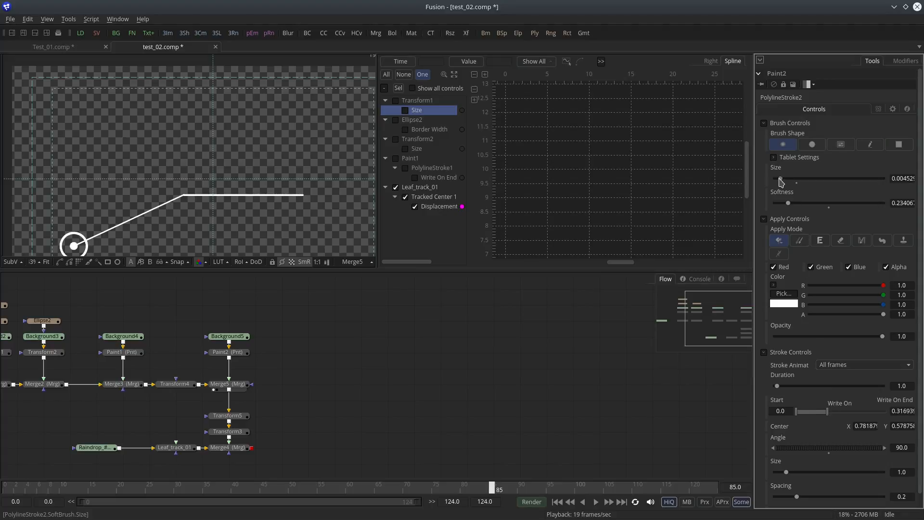
pyautogui.moveTo(777, 183); pyautogui.dragTo(771, 184)
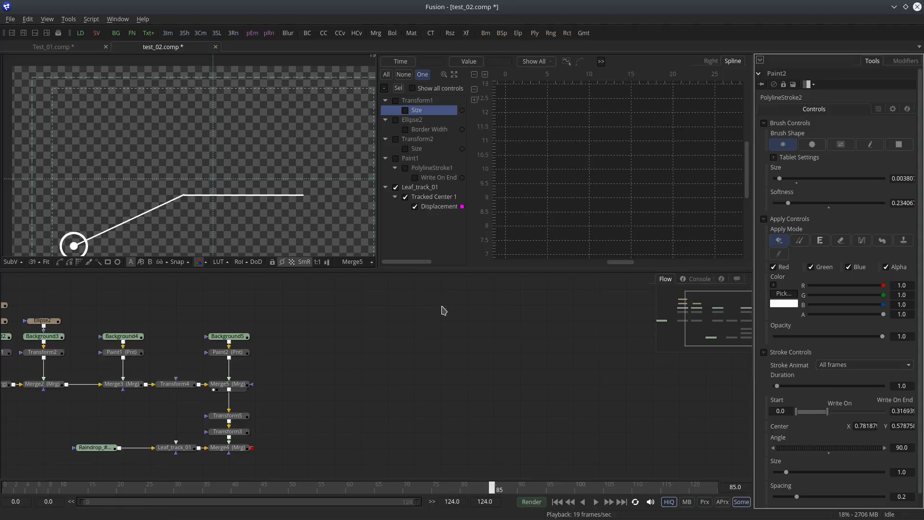
pyautogui.click(246, 351)
pyautogui.moveTo(173, 138); pyautogui.dragTo(348, 236)
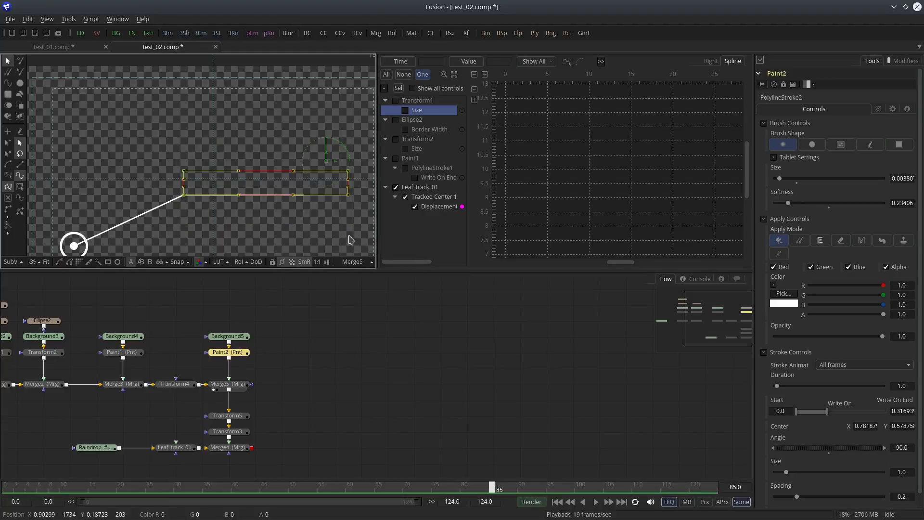
pyautogui.click(348, 367)
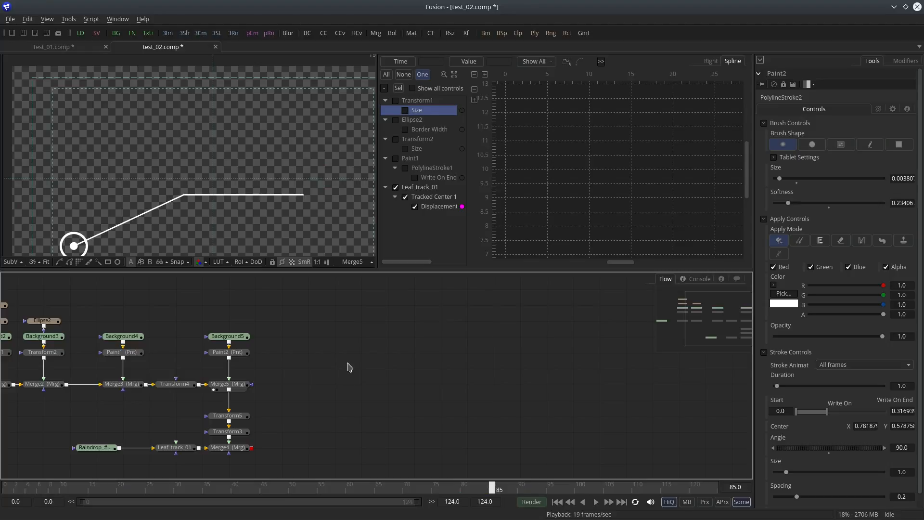
# Step: At frame 25, animate the Paint2 stroke's Write On End and set its keyframe to 1.0
pyautogui.click(241, 352)
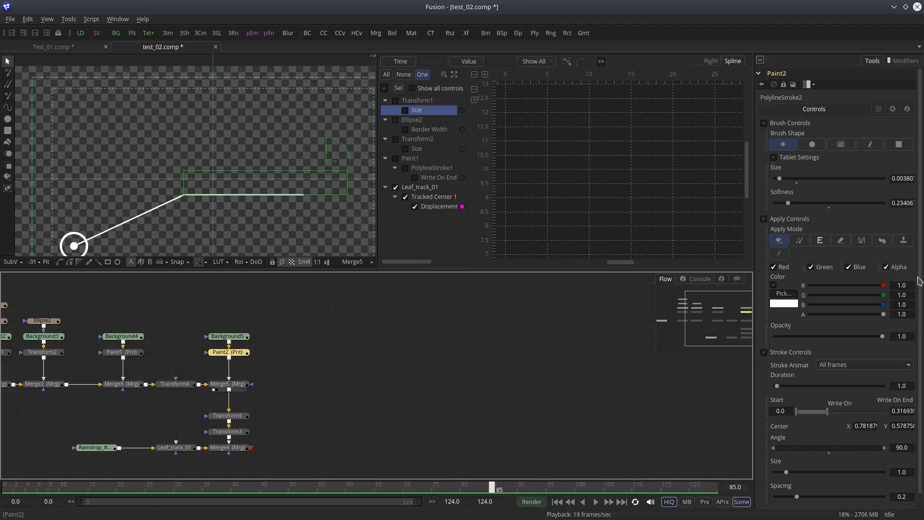
pyautogui.moveTo(118, 489)
pyautogui.mouseDown()
pyautogui.moveTo(136, 491)
pyautogui.moveTo(123, 496)
pyautogui.mouseUp()
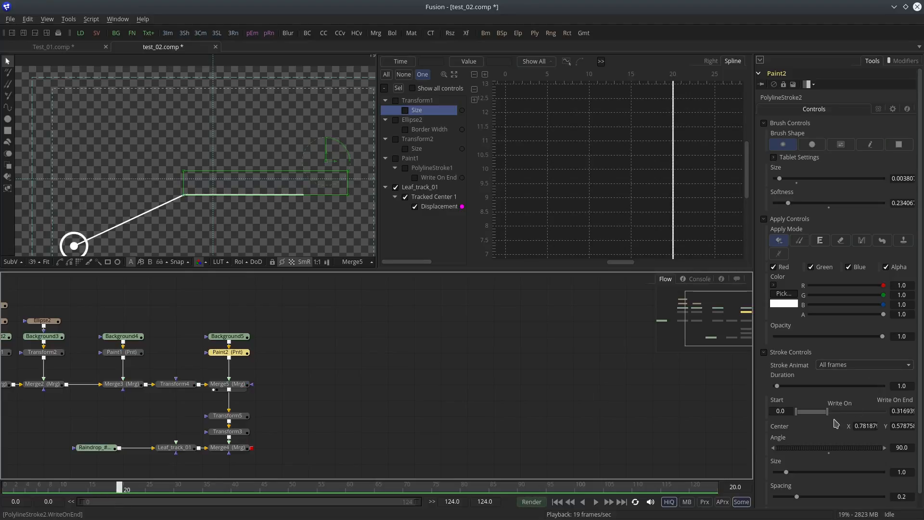
pyautogui.click(137, 490)
pyautogui.moveTo(138, 490); pyautogui.dragTo(151, 488)
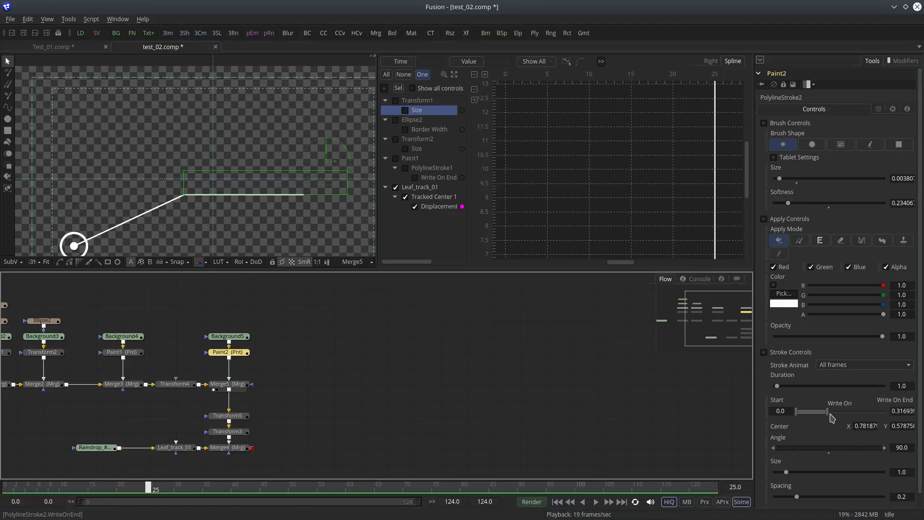
pyautogui.moveTo(829, 411); pyautogui.dragTo(794, 419)
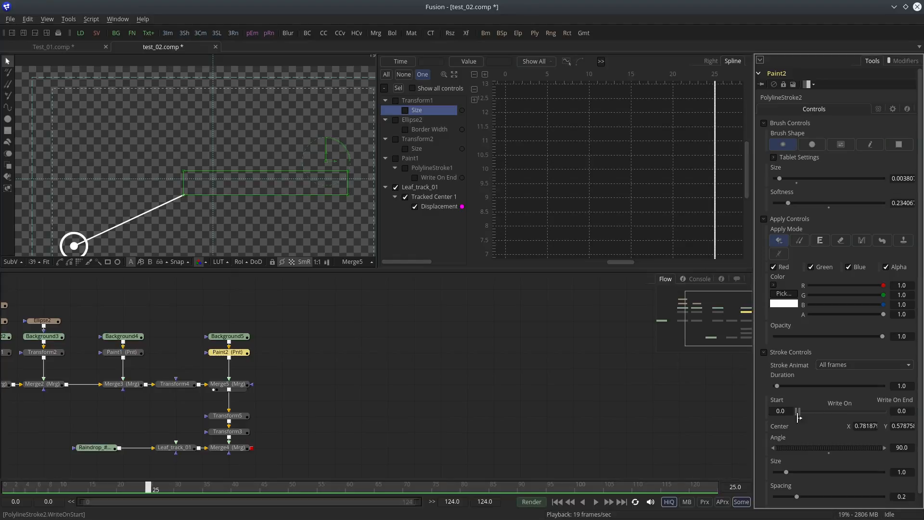
pyautogui.rightClick(896, 403)
pyautogui.click(794, 252)
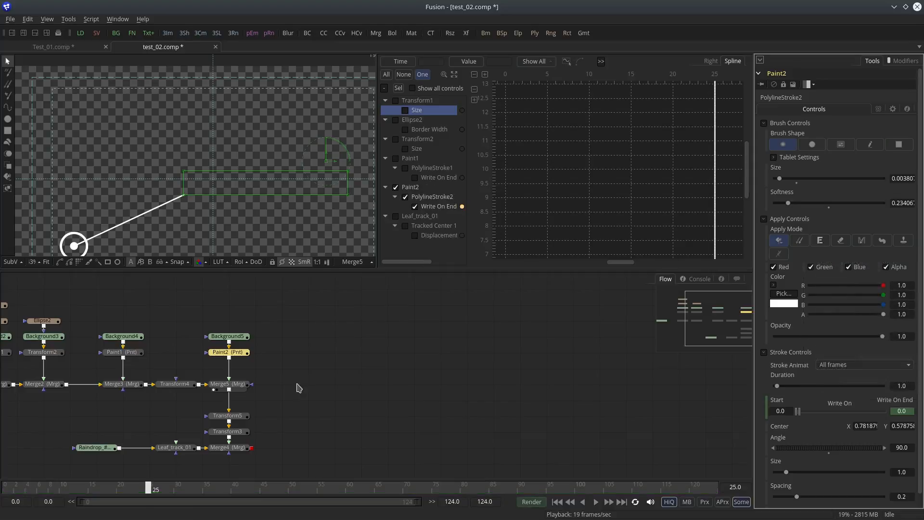
pyautogui.moveTo(799, 412); pyautogui.dragTo(888, 413)
# Step: Key the rectangle's Write On End at 0 on frame 0 and scrub to frame 26 to check the draw-on
pyautogui.moveTo(122, 488); pyautogui.dragTo(4, 488)
pyautogui.moveTo(888, 413); pyautogui.dragTo(687, 423)
pyautogui.moveTo(6, 489); pyautogui.dragTo(155, 504)
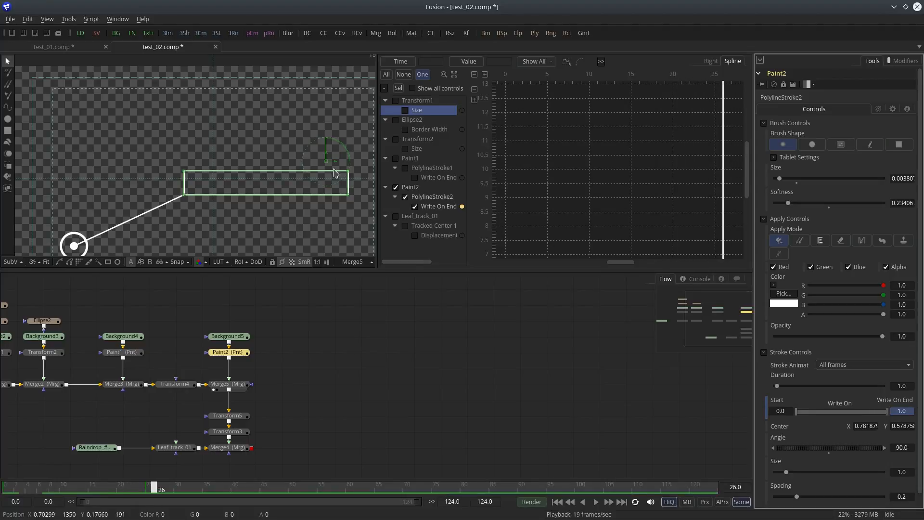
# Step: Select both Write On End keyframes of the Paint2 stroke in the spline editor and smooth the curve between them
pyautogui.click(453, 74)
pyautogui.scroll(-2, 673, 148)
pyautogui.moveTo(600, 145); pyautogui.dragTo(576, 142)
pyautogui.moveTo(519, 114); pyautogui.dragTo(702, 240)
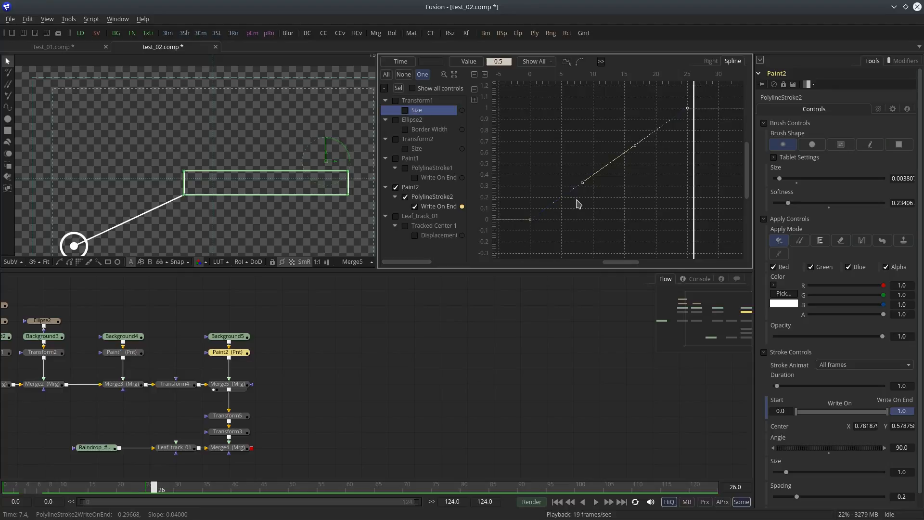
pyautogui.hotkey('shift', 's')
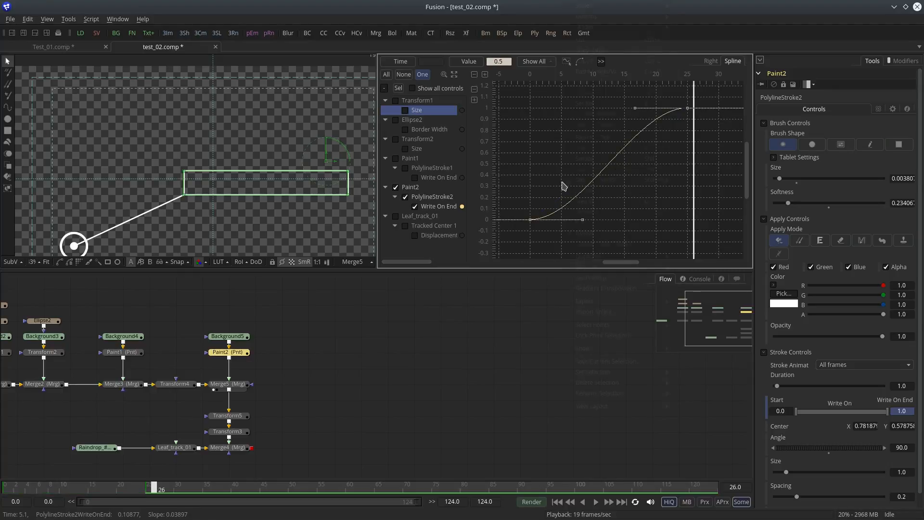
# Step: Enable Ease In/Out on the Paint2 Write On End keyframes and set the ease values to 80 and 40
pyautogui.rightClick(564, 186)
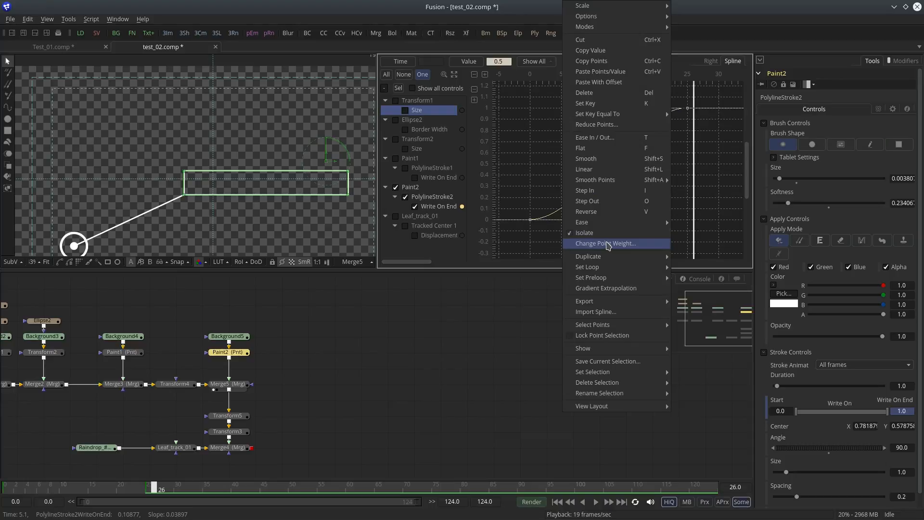
pyautogui.click(613, 138)
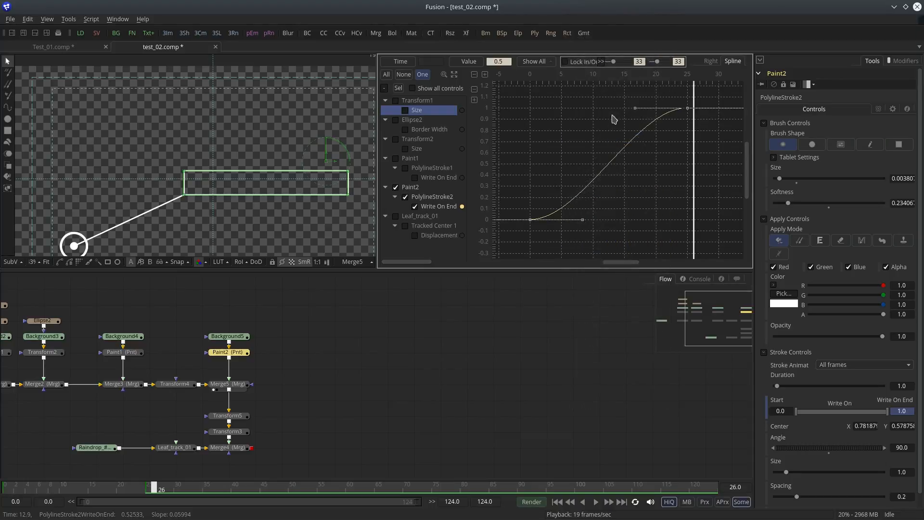
pyautogui.moveTo(614, 63); pyautogui.dragTo(641, 62)
pyautogui.write('80')
pyautogui.press('Return')
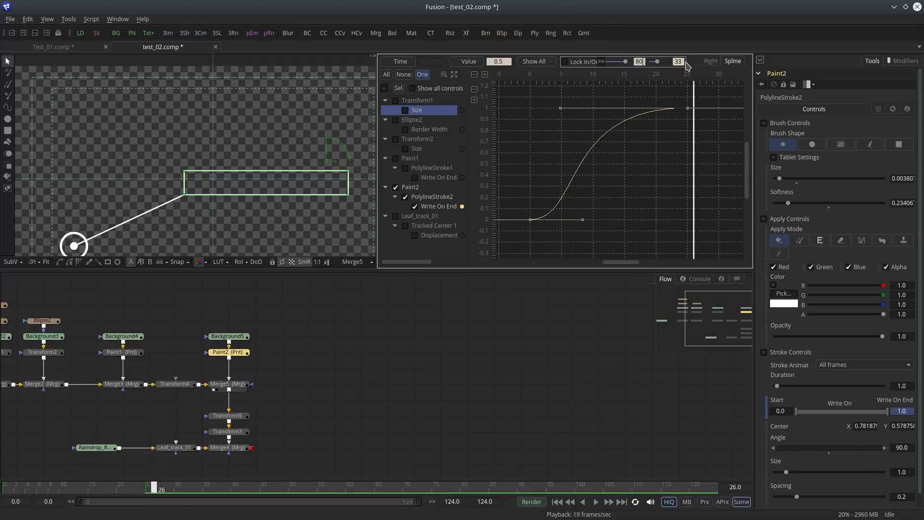
pyautogui.press('Return')
pyautogui.click(386, 382)
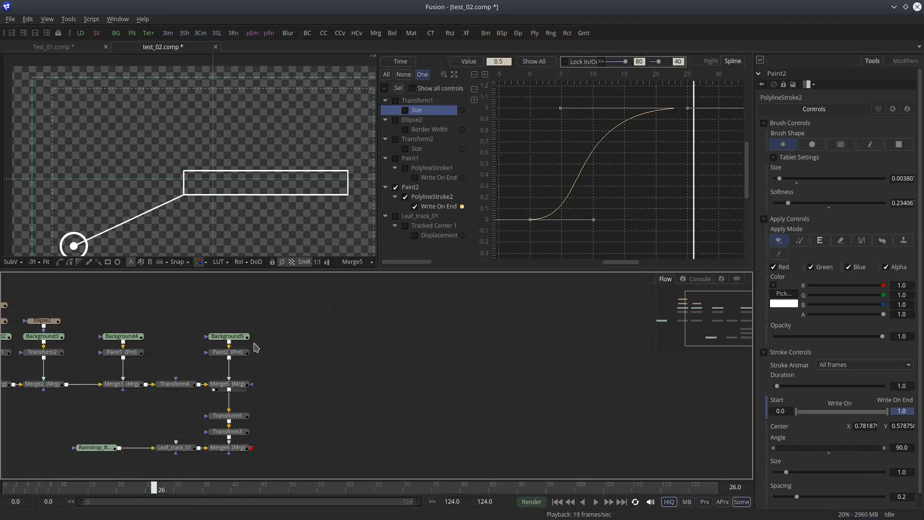
# Step: Play the Paint2 draw-on alone from the first frame and limit the render range to frames 0 to 43
pyautogui.moveTo(236, 354); pyautogui.dragTo(249, 218)
pyautogui.click(556, 501)
pyautogui.click(595, 501)
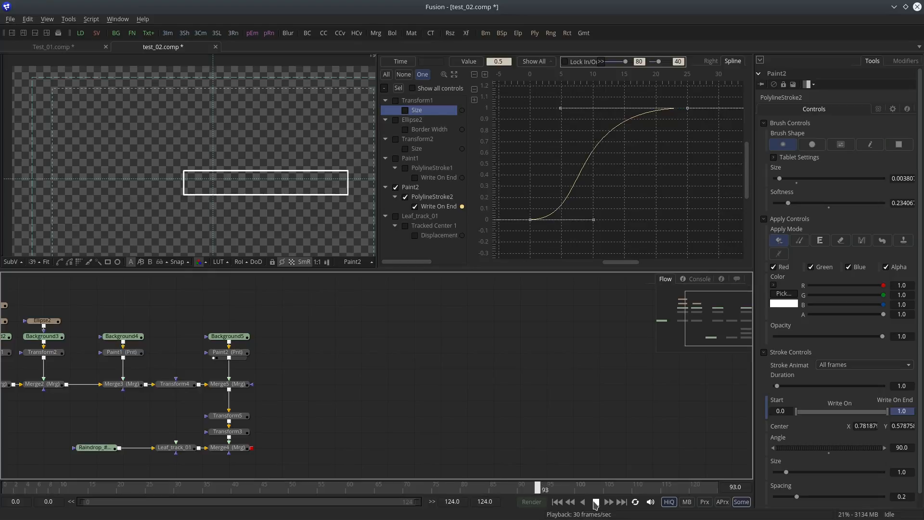
pyautogui.moveTo(3, 491); pyautogui.dragTo(147, 500)
pyautogui.moveTo(4, 489); pyautogui.dragTo(252, 504)
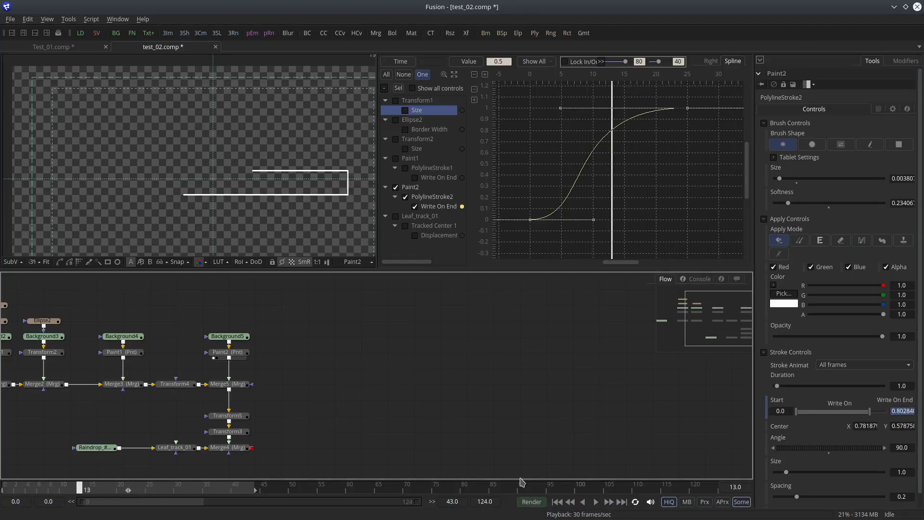
# Step: View Merge5 at frame 21 and shift both rectangle Write On End keyframes 20 frames later
pyautogui.scroll(-2, 288, 364)
pyautogui.click(232, 363)
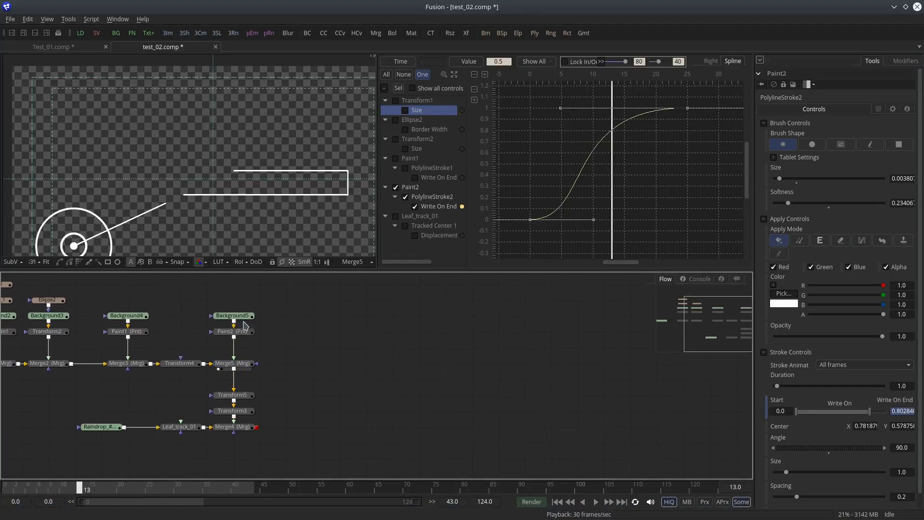
pyautogui.moveTo(66, 491)
pyautogui.mouseDown()
pyautogui.moveTo(18, 491)
pyautogui.moveTo(125, 481)
pyautogui.mouseUp()
pyautogui.moveTo(723, 92); pyautogui.dragTo(526, 245)
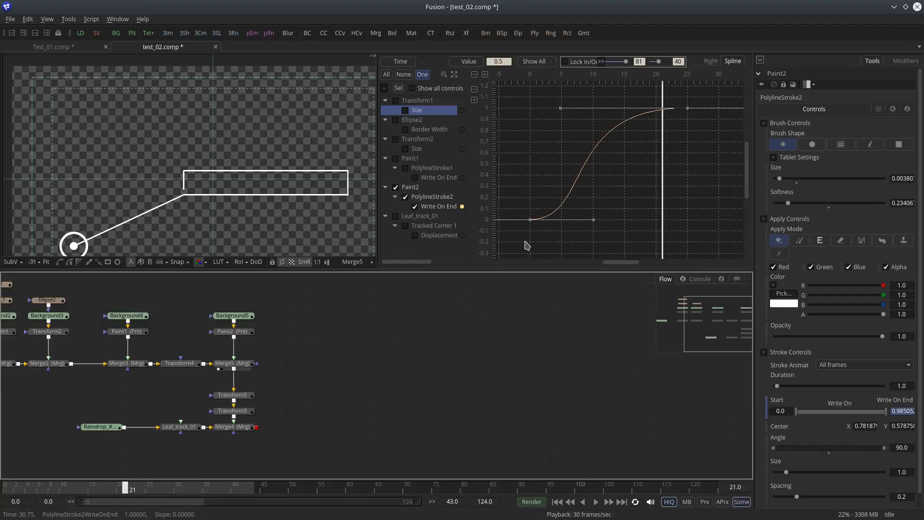
pyautogui.press('Right')
pyautogui.press('Right')
pyautogui.press('Right')
pyautogui.press('Right')
pyautogui.press('Right')
pyautogui.press('Right')
pyautogui.press('Right')
pyautogui.press('Right')
pyautogui.press('Right')
pyautogui.press('Right')
pyautogui.press('Right')
pyautogui.press('Right')
pyautogui.press('Right')
pyautogui.press('Right')
pyautogui.press('Right')
pyautogui.press('Right')
pyautogui.press('Right')
pyautogui.press('Right')
pyautogui.press('Right')
pyautogui.press('Right')
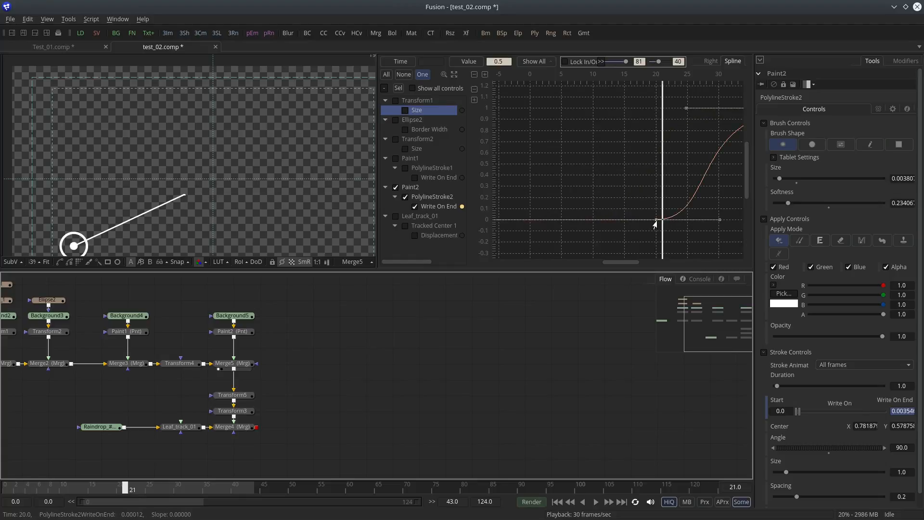
# Step: Shift Paint2's Write On End keyframes one more frame later so the rectangle's draw-on runs from frame 21 to 46
pyautogui.moveTo(654, 221); pyautogui.dragTo(656, 219)
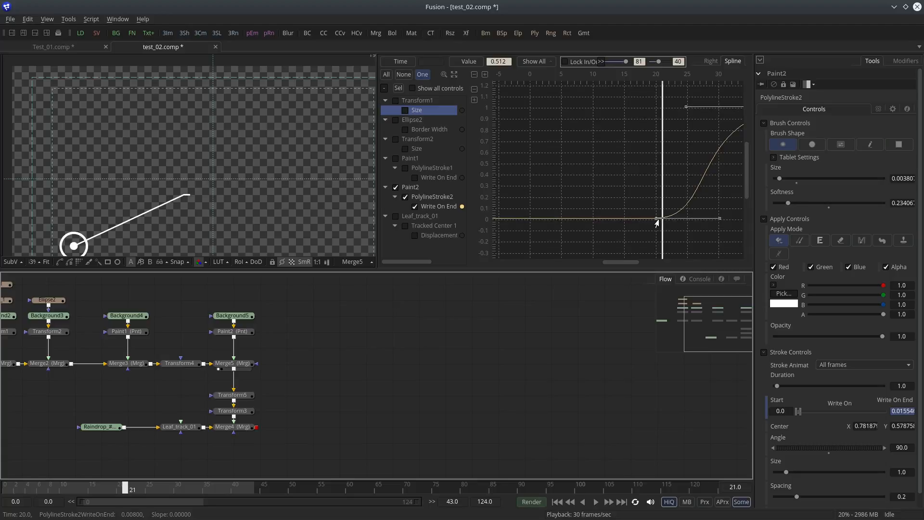
pyautogui.hotkey('ctrl', 'z')
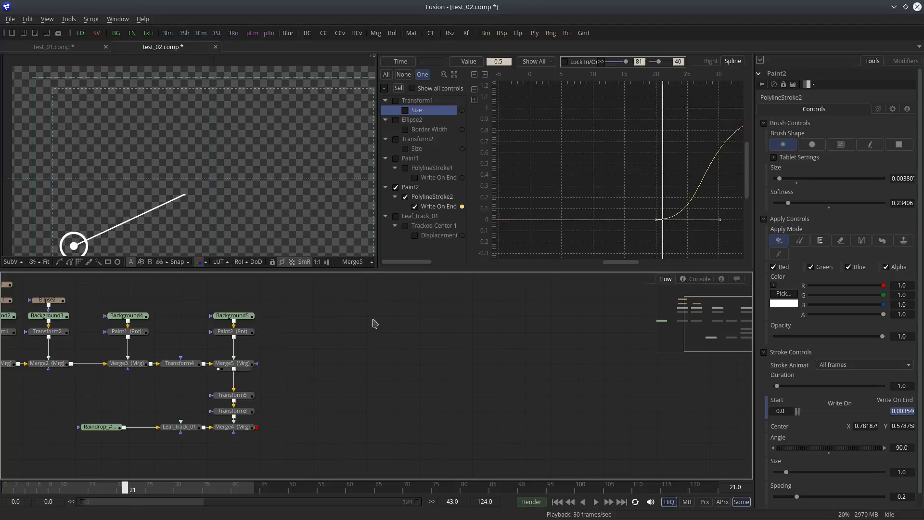
pyautogui.moveTo(351, 268); pyautogui.dragTo(346, 380)
pyautogui.moveTo(309, 449)
pyautogui.mouseDown()
pyautogui.moveTo(304, 373)
pyautogui.moveTo(310, 411)
pyautogui.mouseUp()
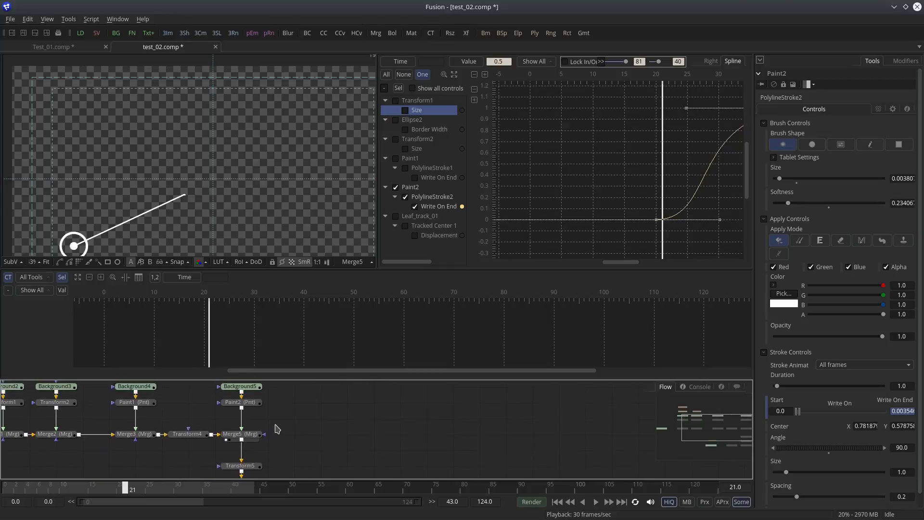
pyautogui.click(241, 403)
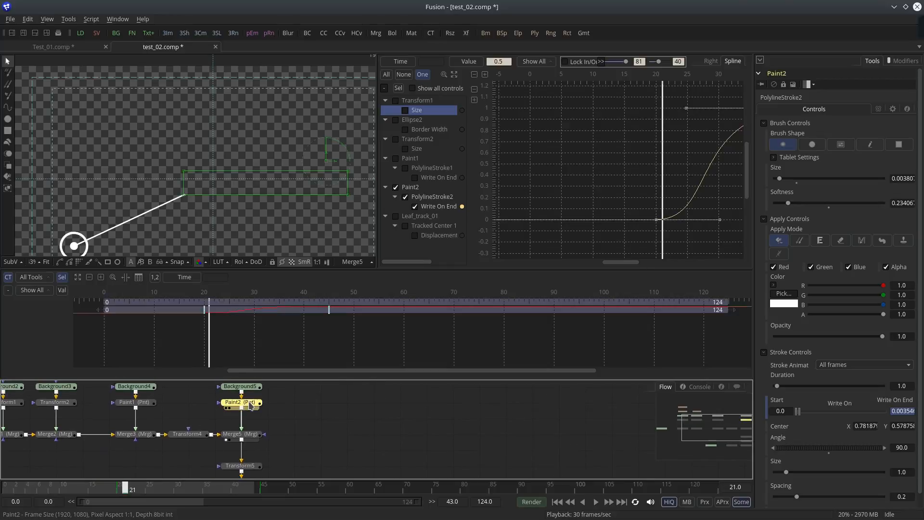
pyautogui.click(8, 290)
pyautogui.moveTo(195, 336); pyautogui.dragTo(344, 316)
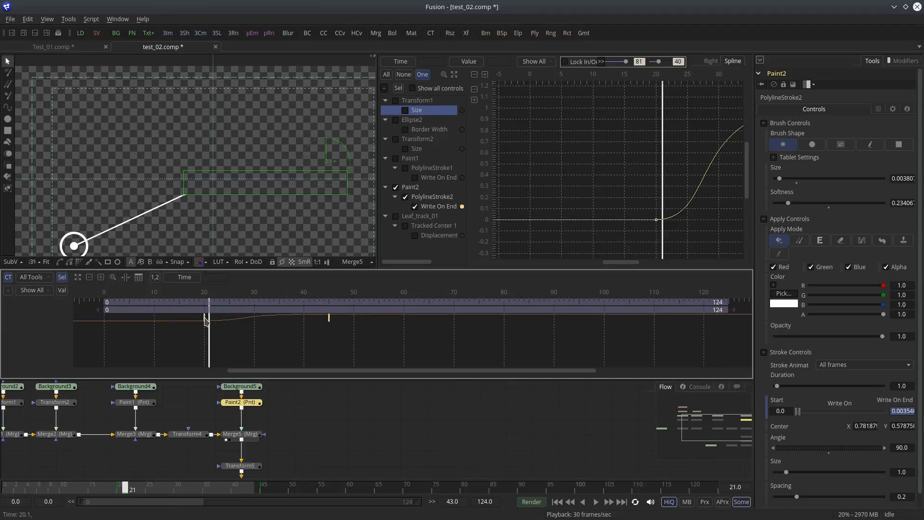
pyautogui.moveTo(202, 318)
pyautogui.mouseDown()
pyautogui.moveTo(417, 356)
pyautogui.moveTo(219, 321)
pyautogui.mouseUp()
pyautogui.moveTo(677, 217); pyautogui.dragTo(569, 202)
pyautogui.moveTo(723, 112); pyautogui.dragTo(538, 244)
pyautogui.press('Right')
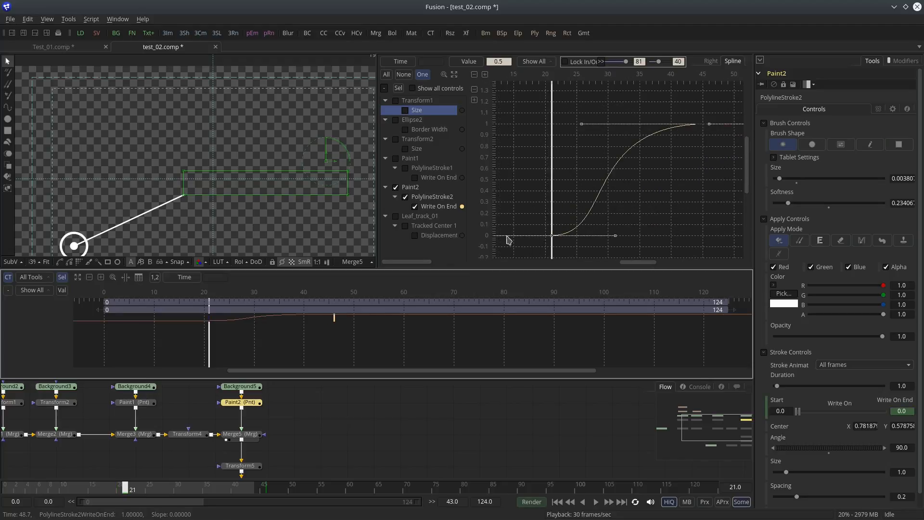
# Step: Collapse the keyframe timeline, go to frame 42 and display the Merge4 composite over the raindrop footage
pyautogui.click(397, 456)
pyautogui.moveTo(337, 379); pyautogui.dragTo(357, 266)
pyautogui.click(335, 422)
pyautogui.moveTo(126, 488); pyautogui.dragTo(245, 490)
pyautogui.click(226, 395)
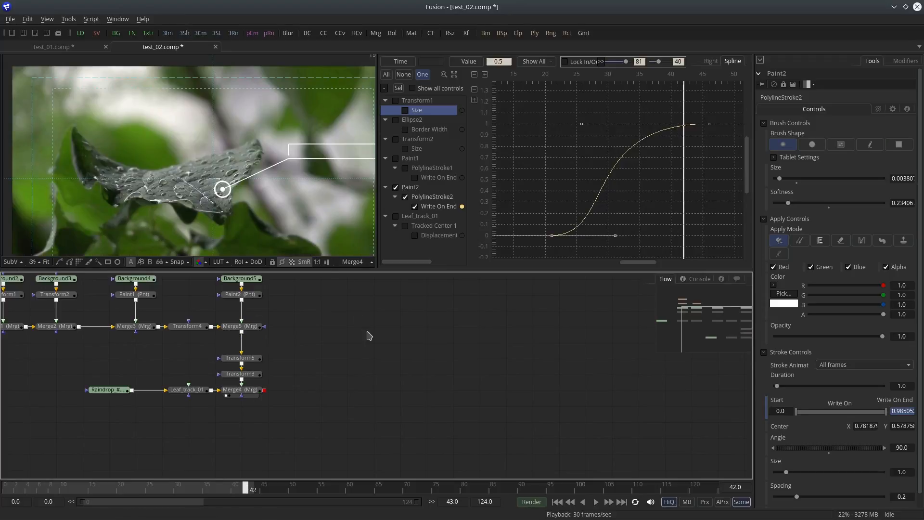
# Step: Enlarge the viewer area, fit the whole frame in it and play the composite from the first frame
pyautogui.moveTo(435, 274); pyautogui.dragTo(429, 323)
pyautogui.moveTo(418, 273); pyautogui.dragTo(413, 318)
pyautogui.moveTo(395, 357); pyautogui.dragTo(433, 301)
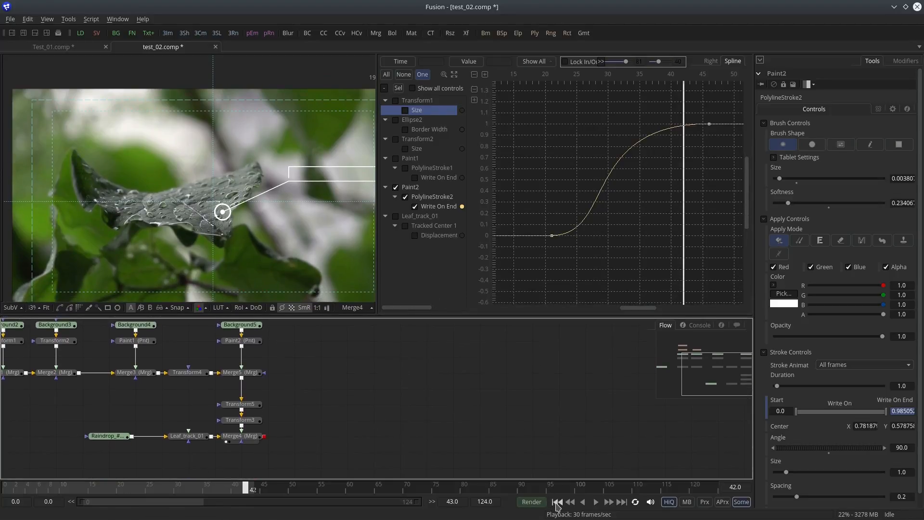
pyautogui.click(557, 502)
pyautogui.click(597, 502)
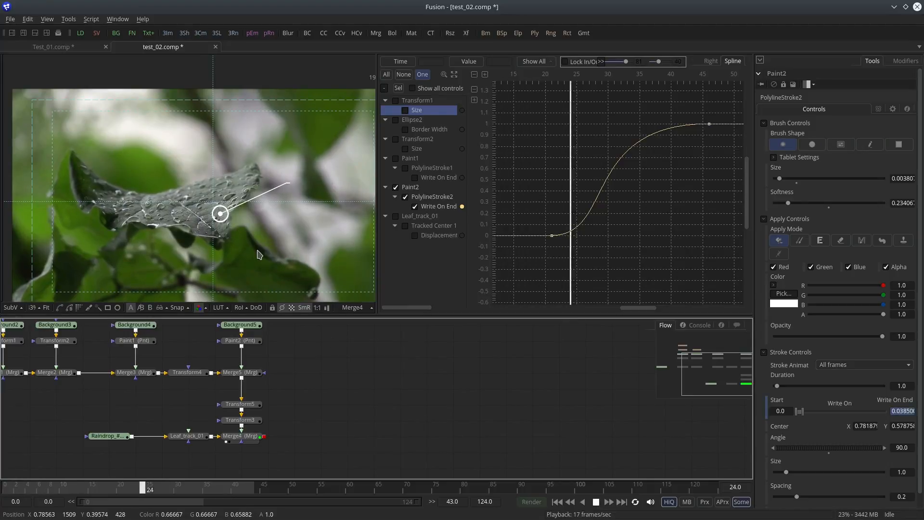
pyautogui.hotkey('ctrl', 'f')
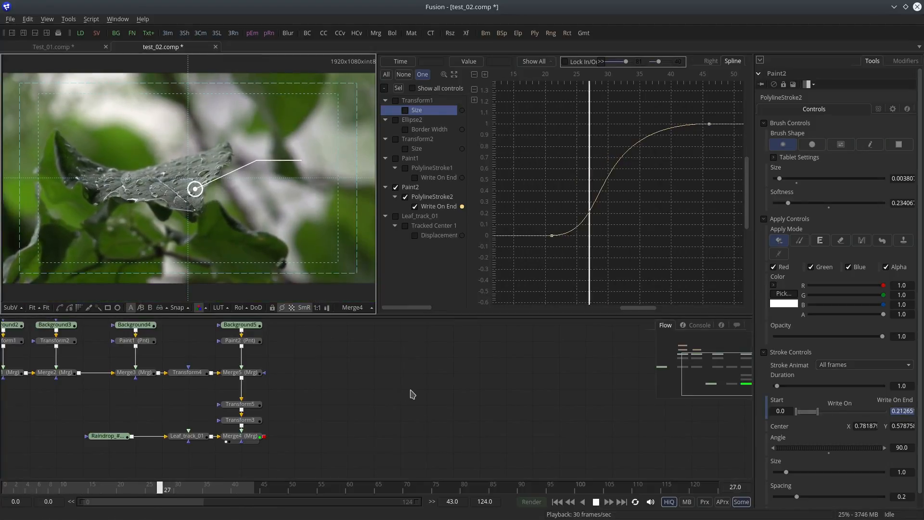
# Step: Restrict the spline editor to the selected tool, show Paint1's Write On End curve fitted, and replay from the start
pyautogui.moveTo(305, 374); pyautogui.dragTo(357, 380)
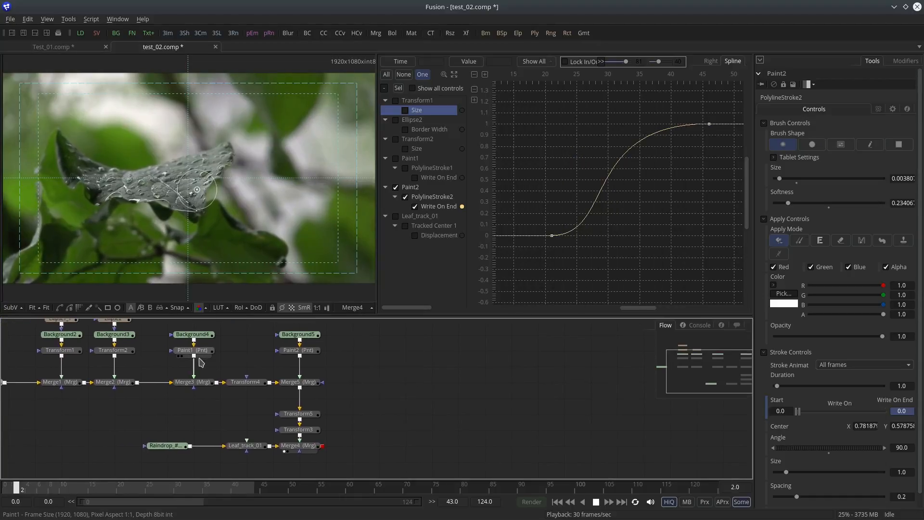
pyautogui.click(399, 89)
pyautogui.click(193, 349)
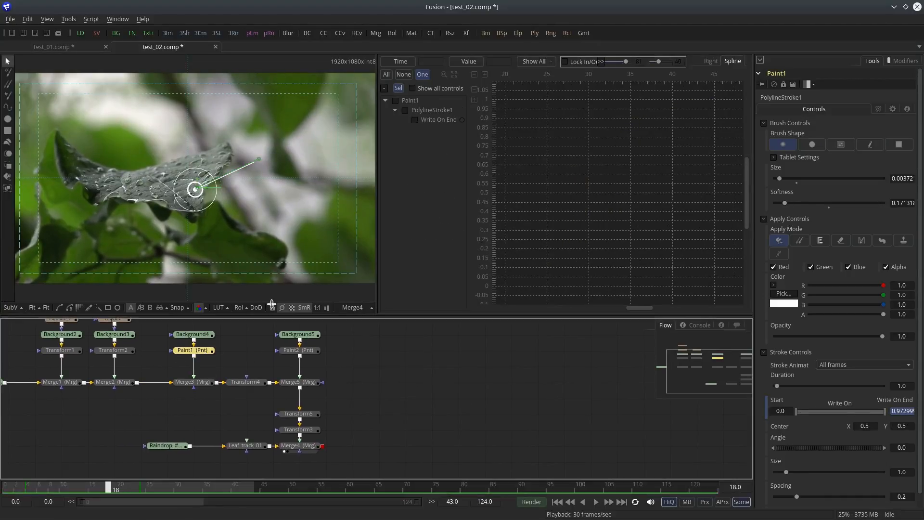
pyautogui.click(448, 121)
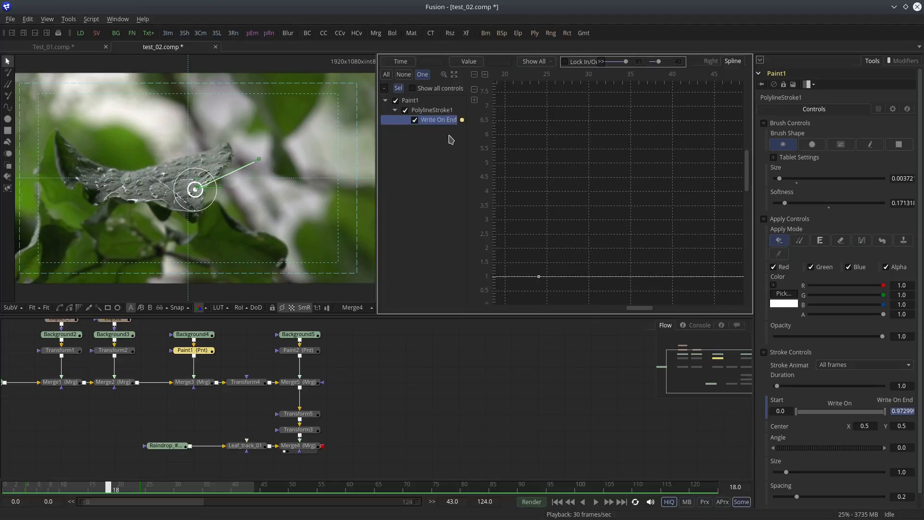
pyautogui.click(454, 76)
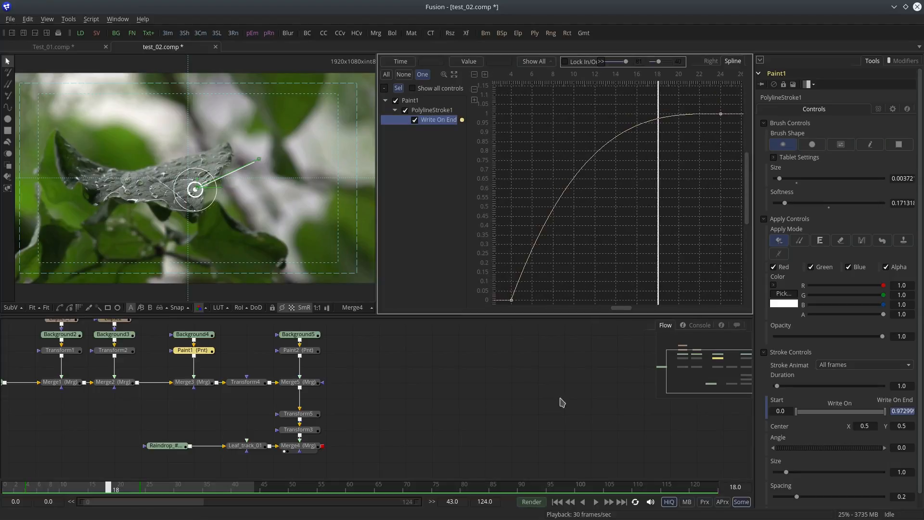
pyautogui.click(557, 503)
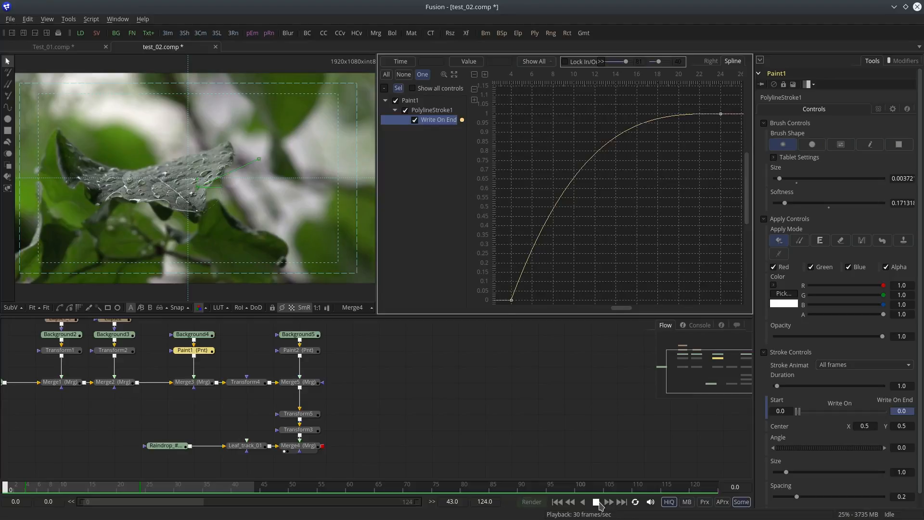
# Step: Reset both Write On End keyframes of the Paint1 line to linear, then smooth them
pyautogui.moveTo(662, 107); pyautogui.dragTo(741, 156)
pyautogui.moveTo(649, 124); pyautogui.dragTo(660, 144)
pyautogui.scroll(-2, 667, 221)
pyautogui.click(623, 233)
pyautogui.moveTo(610, 216); pyautogui.dragTo(586, 209)
pyautogui.moveTo(501, 111); pyautogui.dragTo(697, 295)
pyautogui.hotkey('shift', 'l')
pyautogui.hotkey('shift', 's')
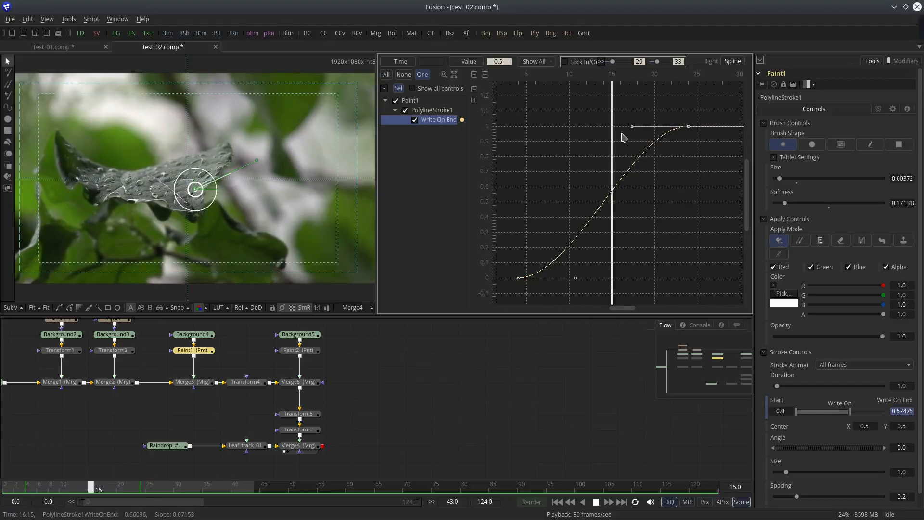
# Step: Try reshaping the line's Write On End handles for a slow start and fast finish, checking the playback
pyautogui.moveTo(631, 126); pyautogui.dragTo(670, 166)
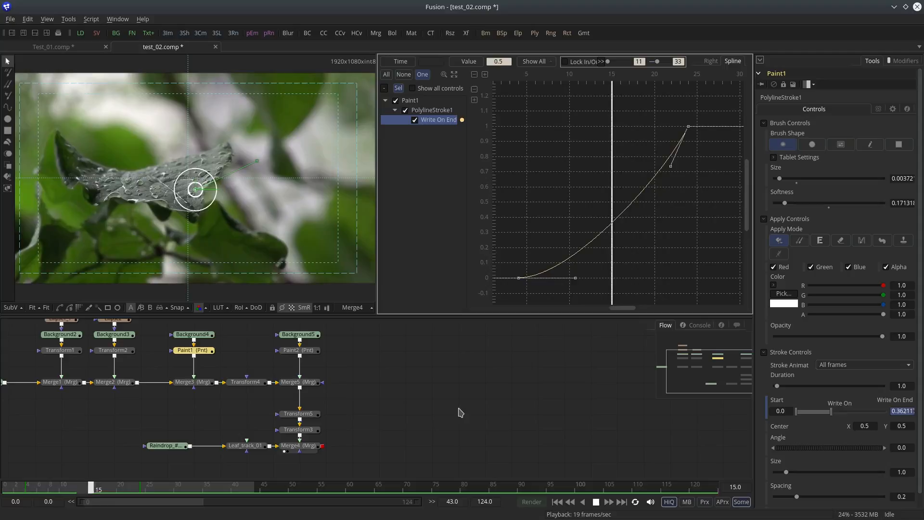
pyautogui.moveTo(575, 278); pyautogui.dragTo(563, 242)
pyautogui.moveTo(670, 167); pyautogui.dragTo(685, 210)
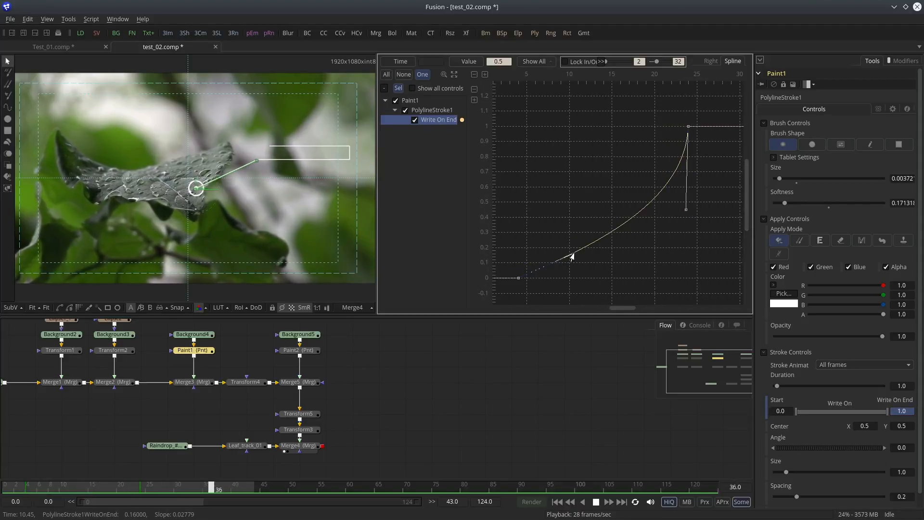
pyautogui.click(483, 419)
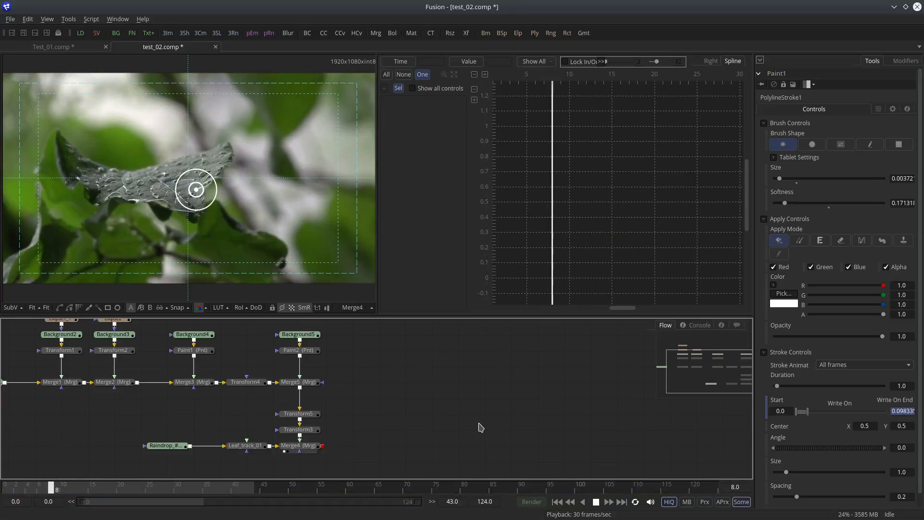
pyautogui.click(597, 503)
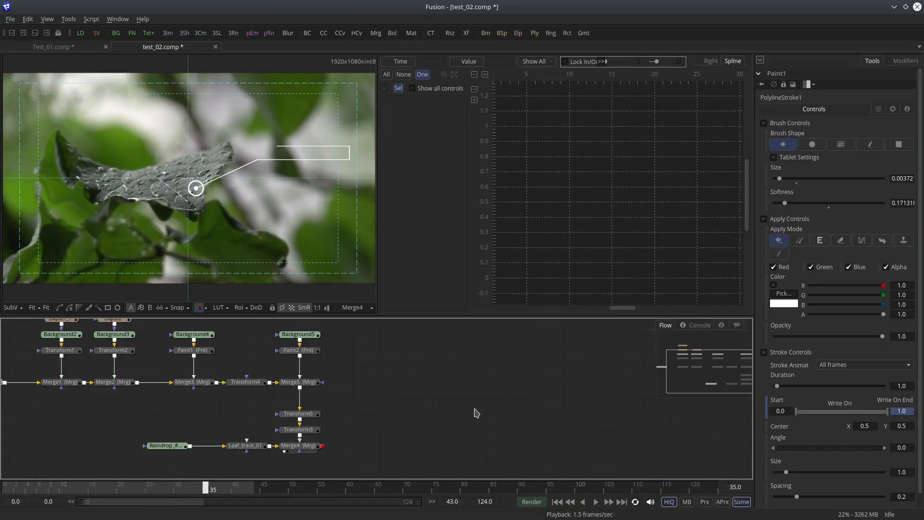
# Step: Apply the In Cubic ease to both keyframes of Paint1's Write On End curve and replay from the start
pyautogui.click(204, 357)
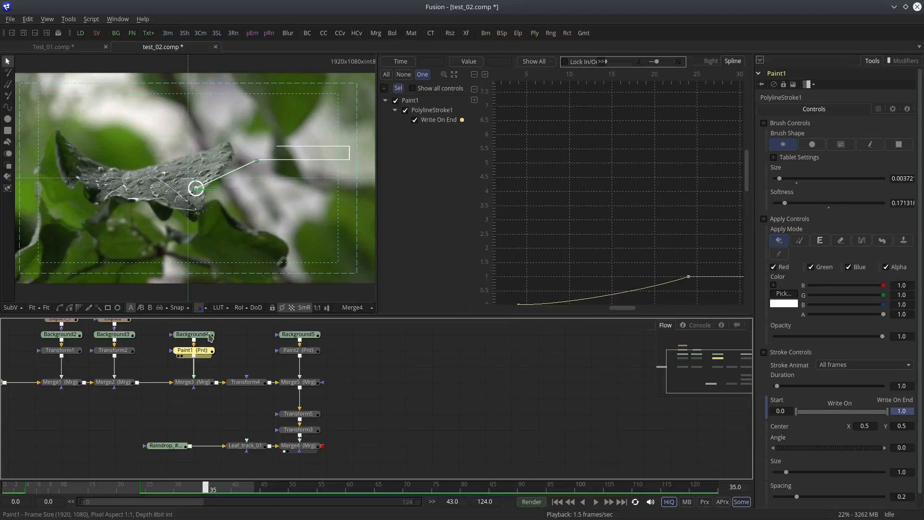
pyautogui.moveTo(563, 241); pyautogui.dragTo(576, 161)
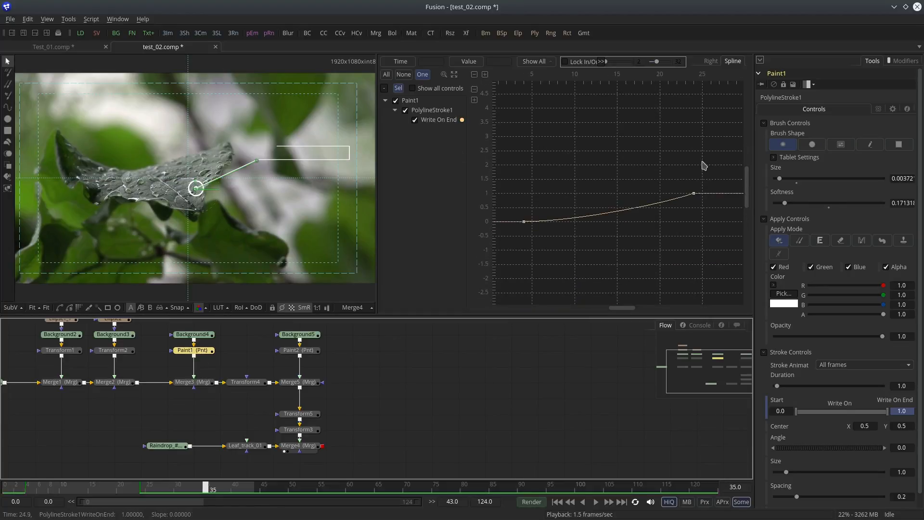
pyautogui.moveTo(548, 250); pyautogui.dragTo(526, 254)
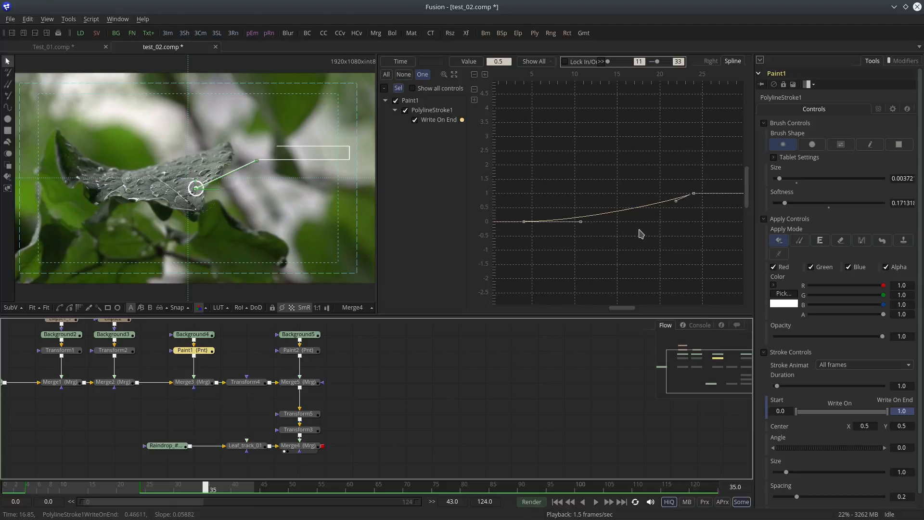
pyautogui.rightClick(606, 240)
pyautogui.moveTo(625, 224)
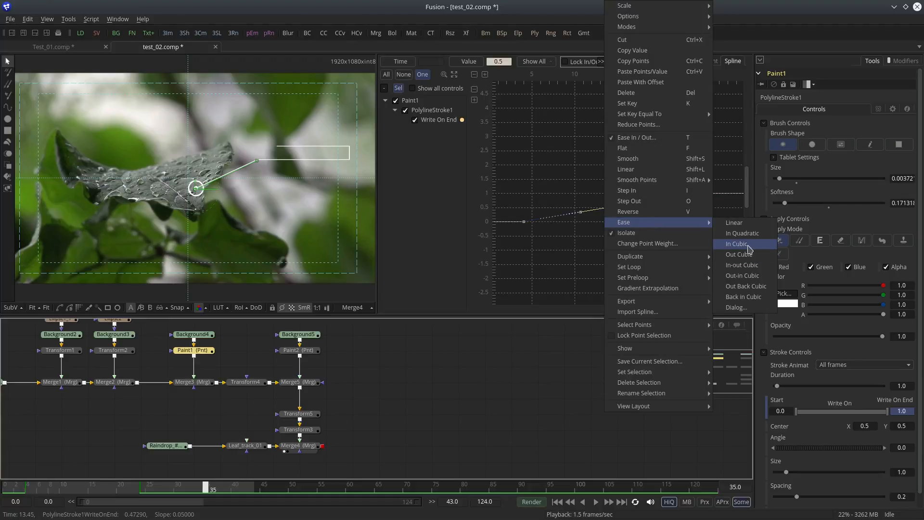
pyautogui.click(749, 253)
pyautogui.click(556, 502)
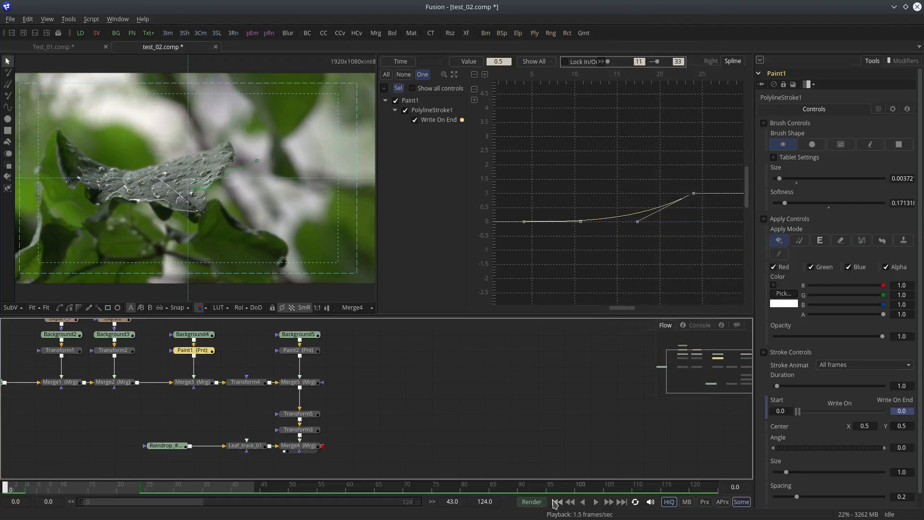
pyautogui.click(596, 502)
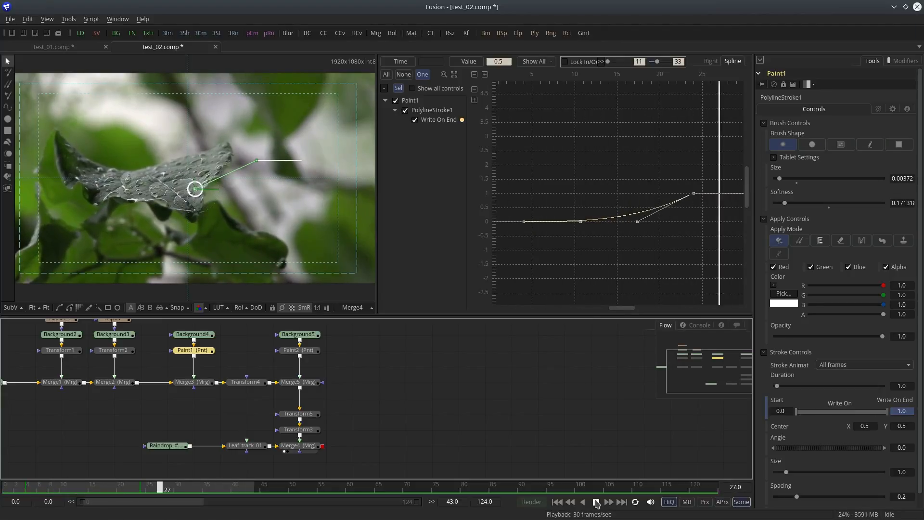
# Step: Apply the Out Cubic ease to Paint1's Write On End curve and lower both handles to soften the easing
pyautogui.rightClick(591, 263)
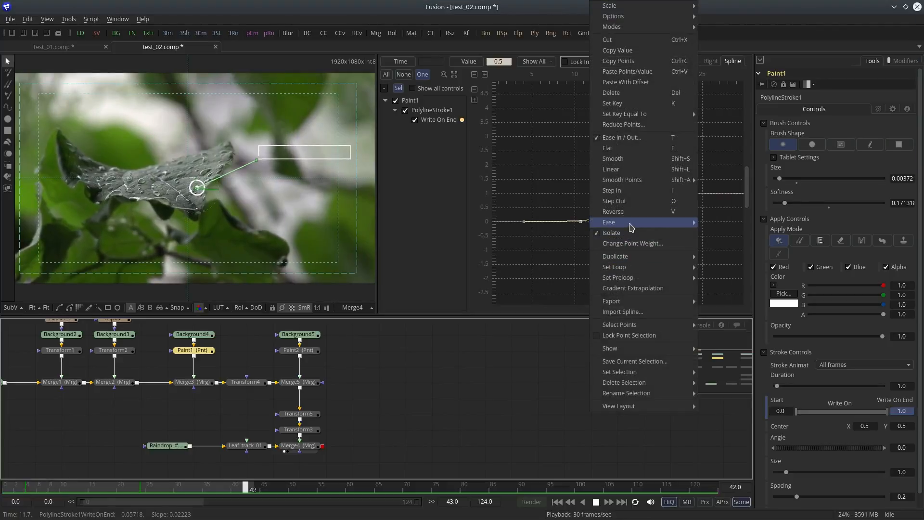
pyautogui.moveTo(625, 221)
pyautogui.click(726, 258)
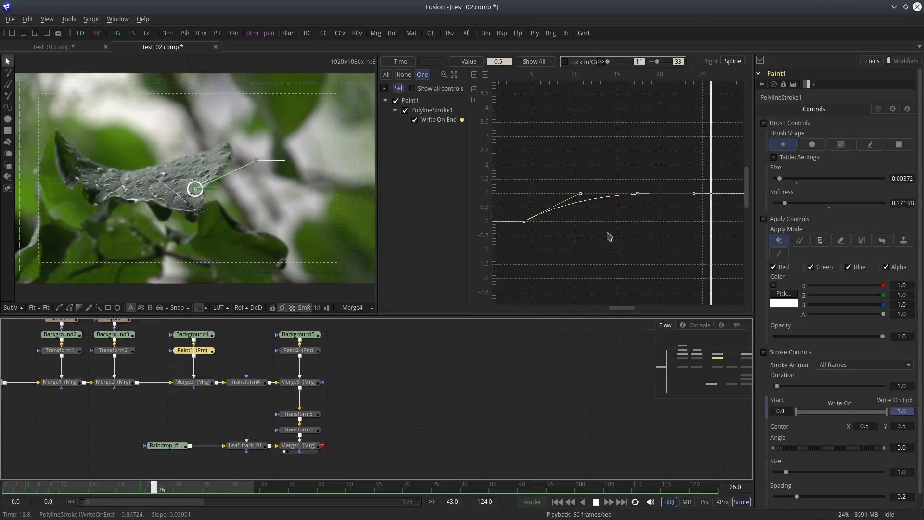
pyautogui.click(455, 75)
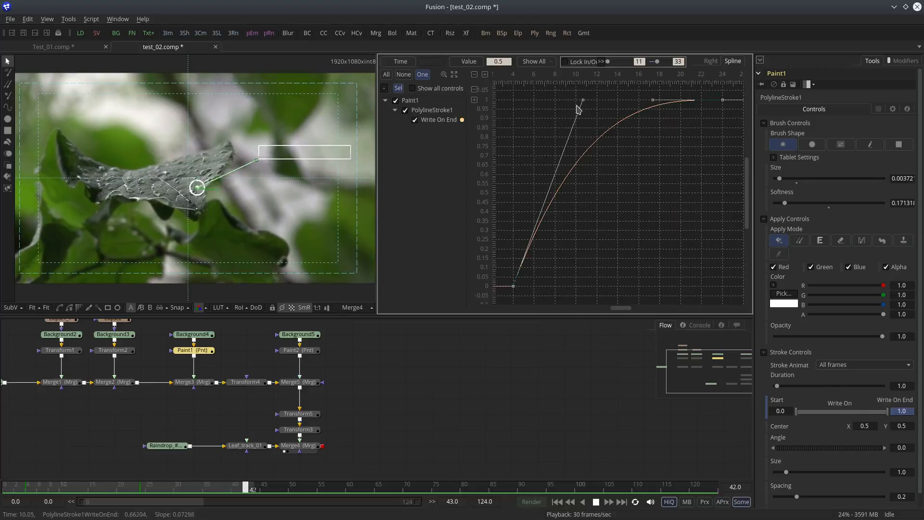
pyautogui.moveTo(580, 103); pyautogui.dragTo(573, 147)
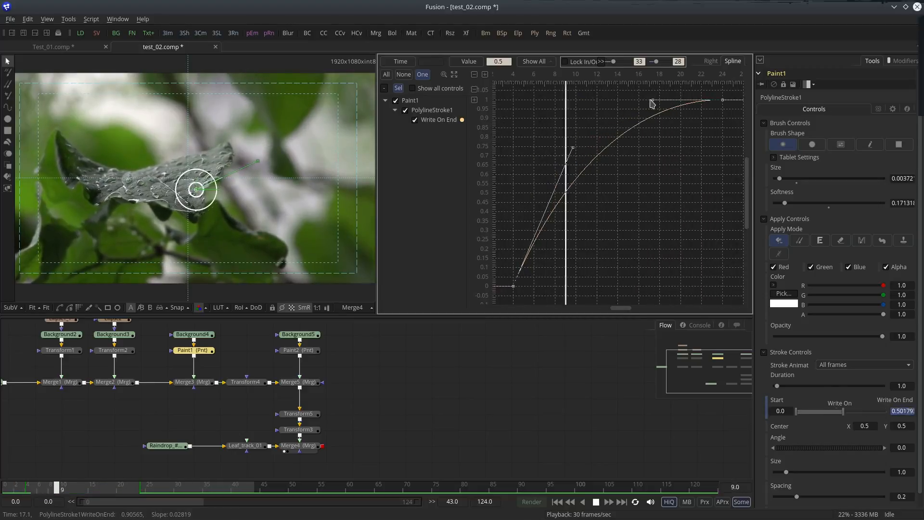
pyautogui.moveTo(652, 102); pyautogui.dragTo(654, 135)
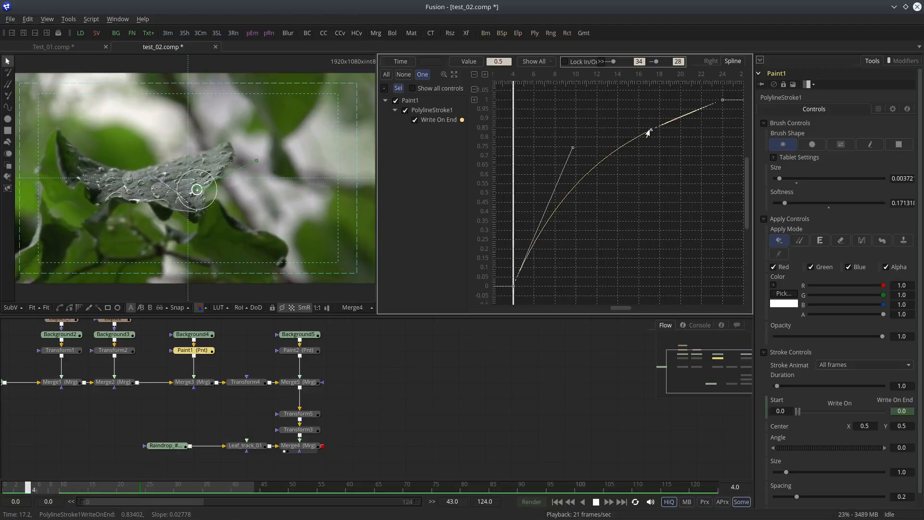
# Step: Move the last Write On End keyframe of the Paint1 line to frame 17
pyautogui.press('Left')
pyautogui.press('Left')
pyautogui.press('Left')
pyautogui.press('Left')
pyautogui.press('Left')
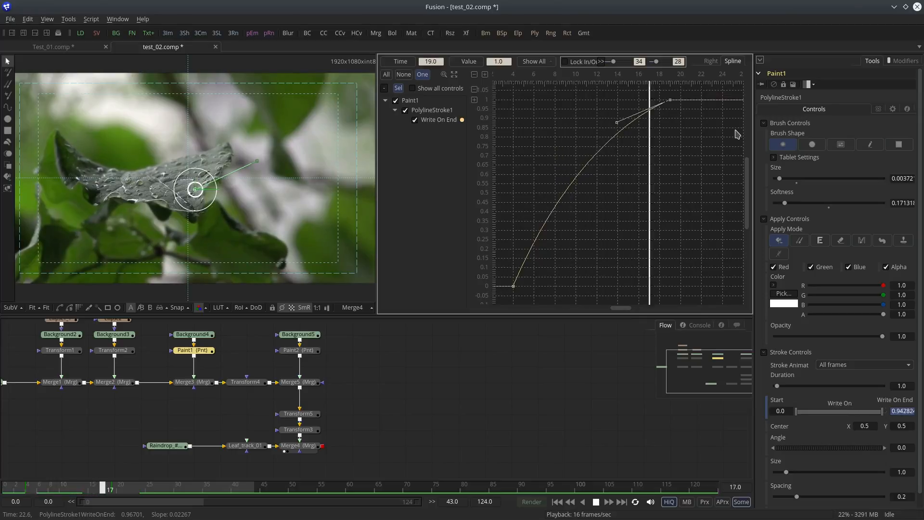
pyautogui.press('Left')
pyautogui.press('Left')
pyautogui.press('Left')
pyautogui.press('Left')
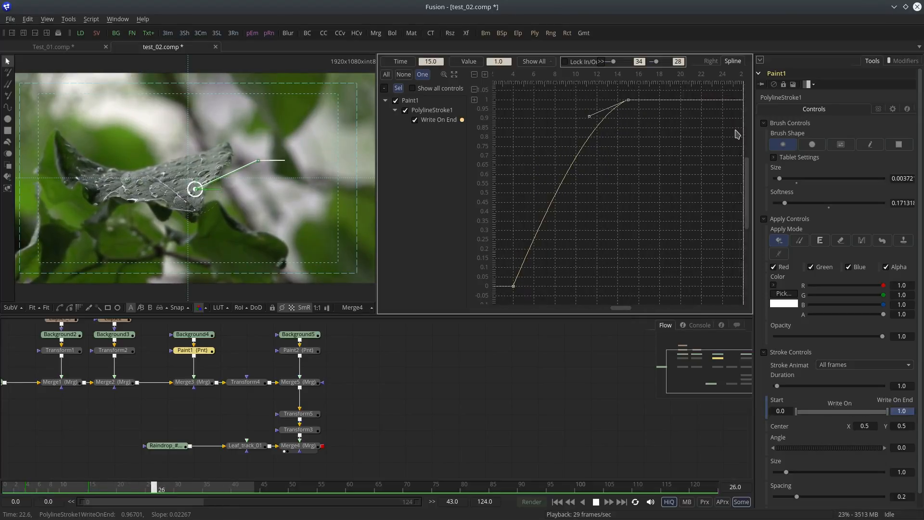
pyautogui.press('Right')
pyautogui.press('Right')
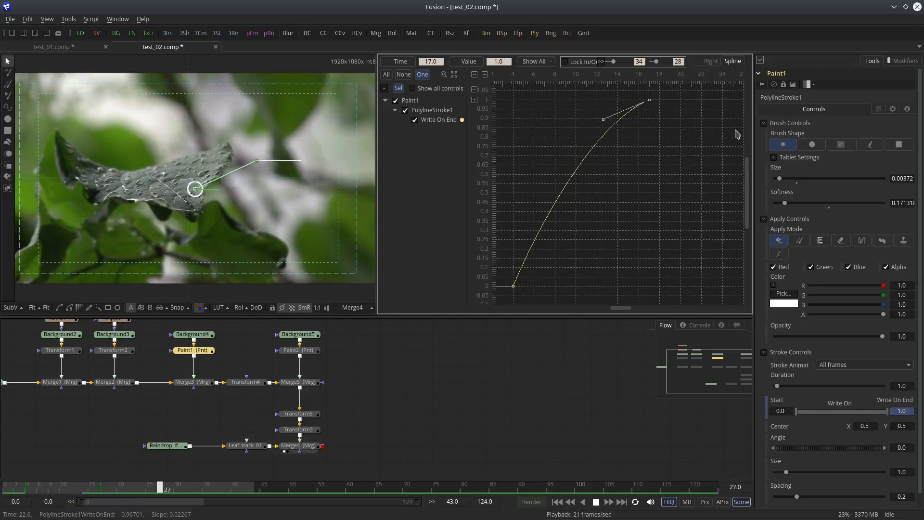
# Step: Shift both Write On End keyframes of Paint2 earlier so that the rectangle starts drawing at frame 17
pyautogui.click(311, 353)
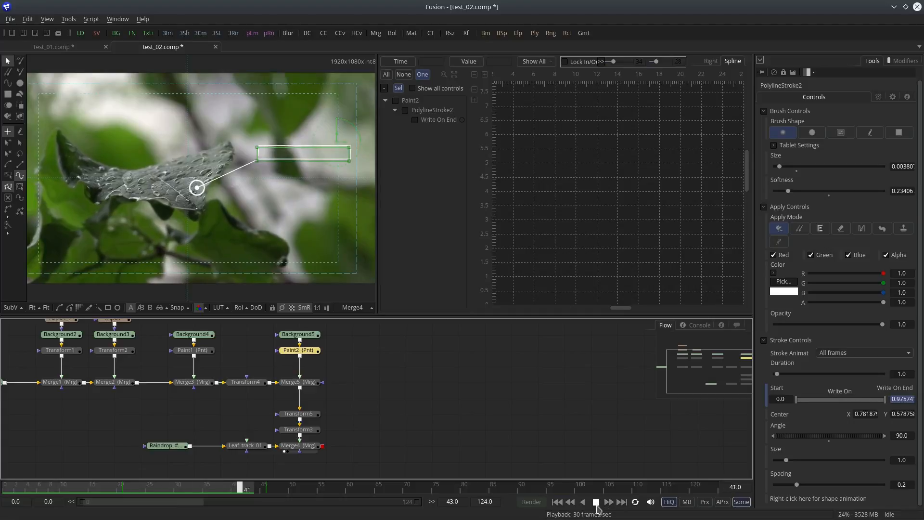
pyautogui.click(374, 387)
pyautogui.click(312, 353)
pyautogui.click(439, 119)
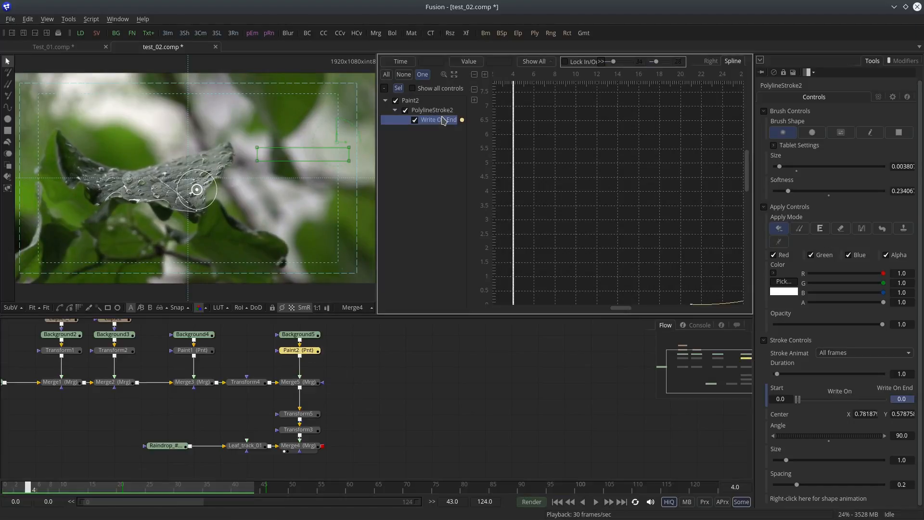
pyautogui.click(455, 75)
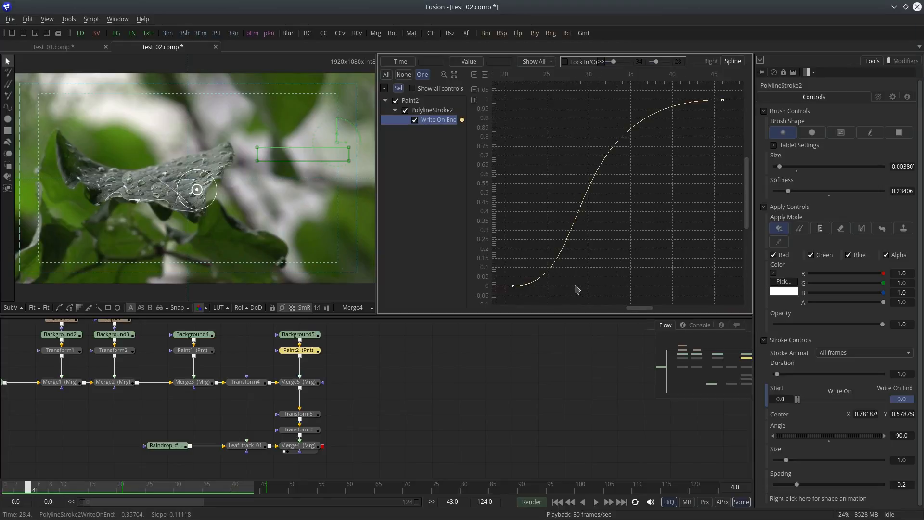
pyautogui.moveTo(31, 488); pyautogui.dragTo(63, 490)
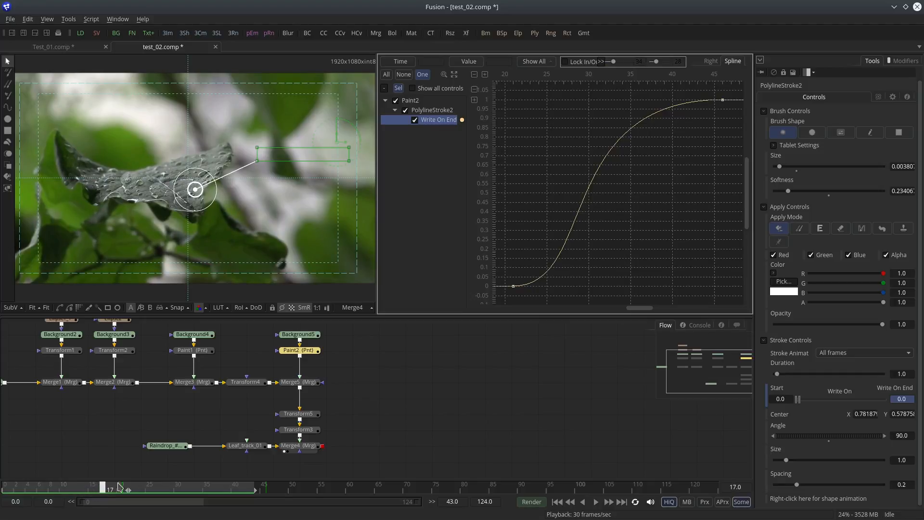
pyautogui.moveTo(548, 170)
pyautogui.mouseDown()
pyautogui.moveTo(581, 137)
pyautogui.moveTo(599, 184)
pyautogui.moveTo(600, 157)
pyautogui.moveTo(544, 171)
pyautogui.mouseUp()
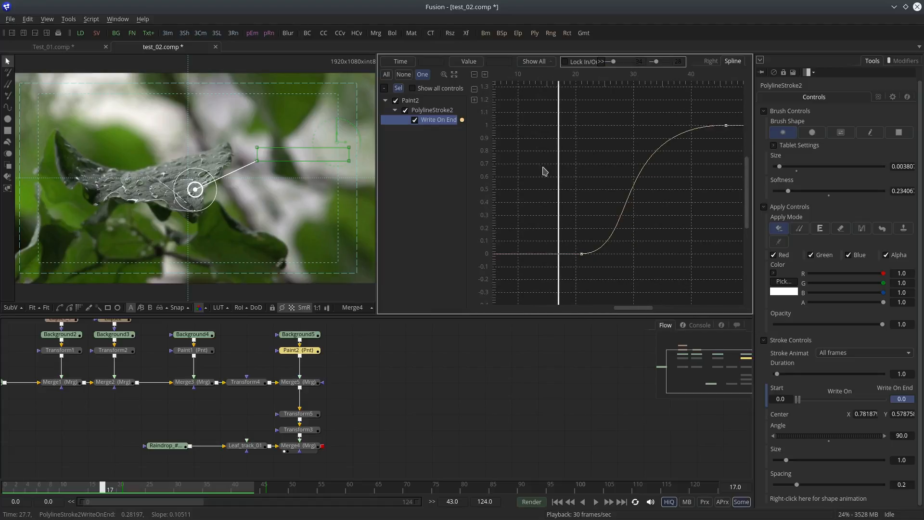
pyautogui.moveTo(734, 303); pyautogui.dragTo(733, 301)
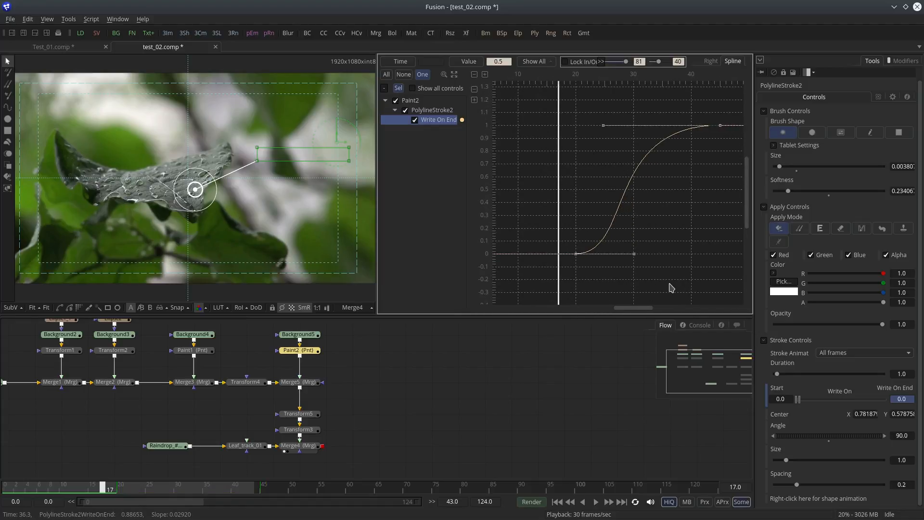
pyautogui.moveTo(559, 272)
pyautogui.mouseDown()
pyautogui.moveTo(586, 268)
pyautogui.moveTo(560, 278)
pyautogui.mouseUp()
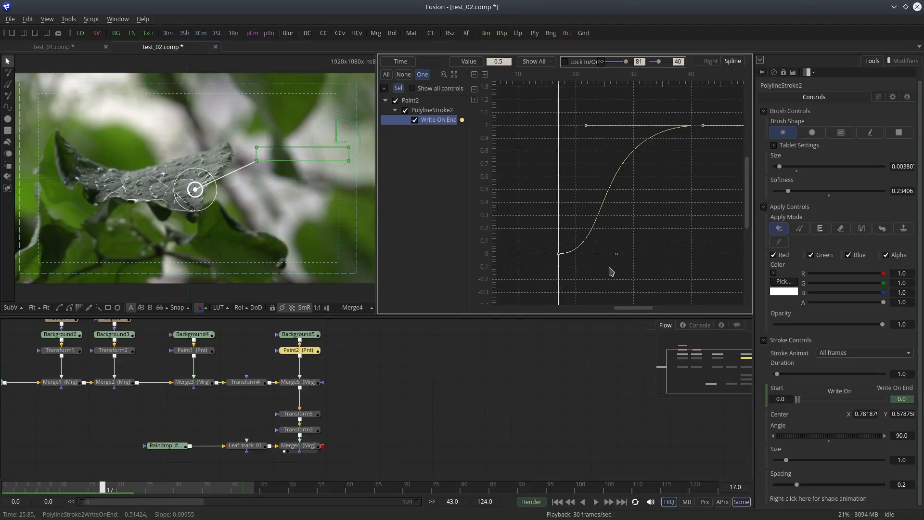
# Step: Raise the first keyframe's handle on Paint2's Write On End curve for a fast start, and replay from the first frame
pyautogui.click(557, 253)
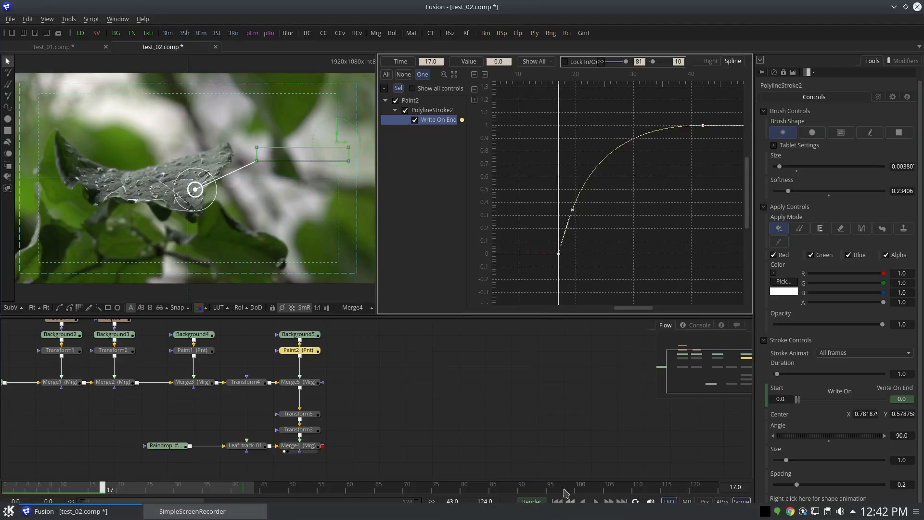
pyautogui.click(556, 502)
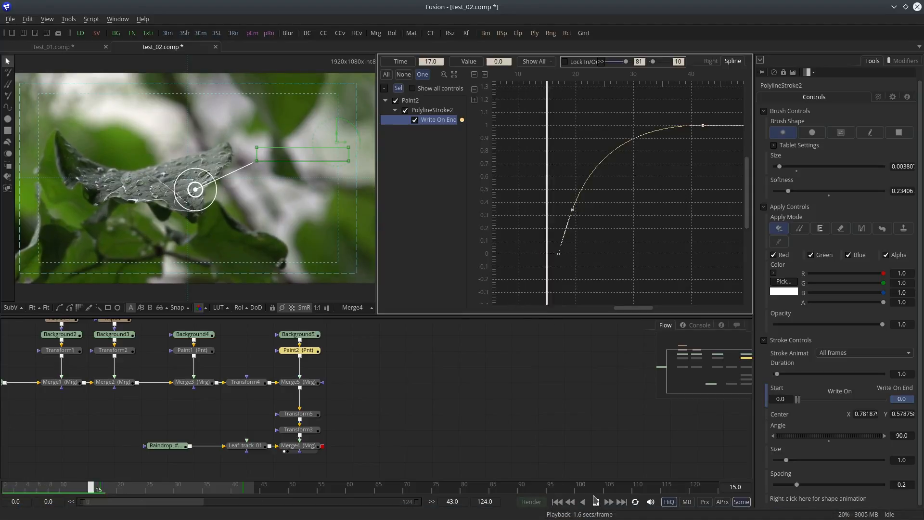
pyautogui.click(481, 422)
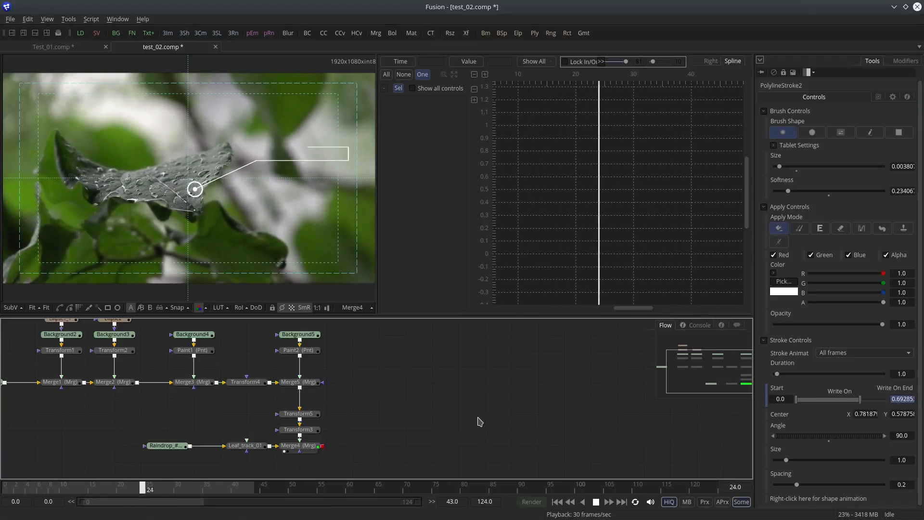
pyautogui.click(597, 501)
# Step: Show the Merge5 output in the viewer at frame 40
pyautogui.scroll(2, 324, 373)
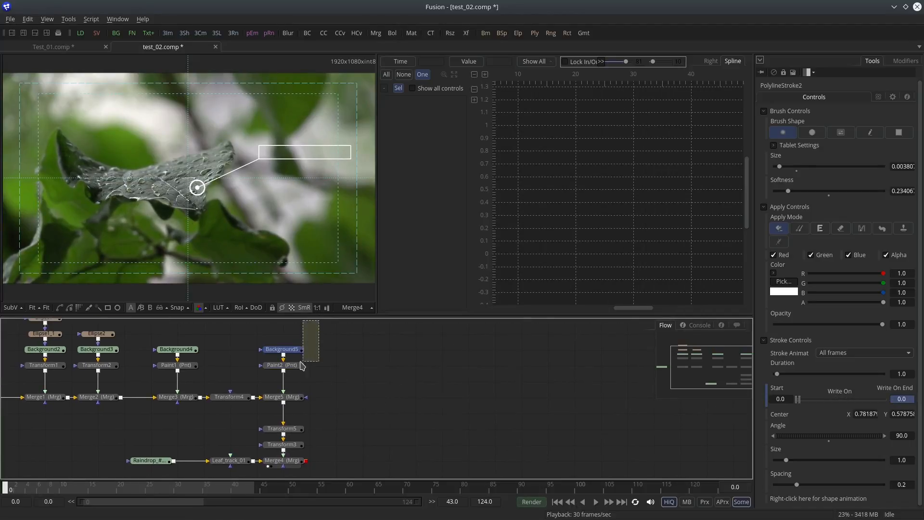
pyautogui.moveTo(300, 362); pyautogui.dragTo(293, 368)
pyautogui.click(330, 385)
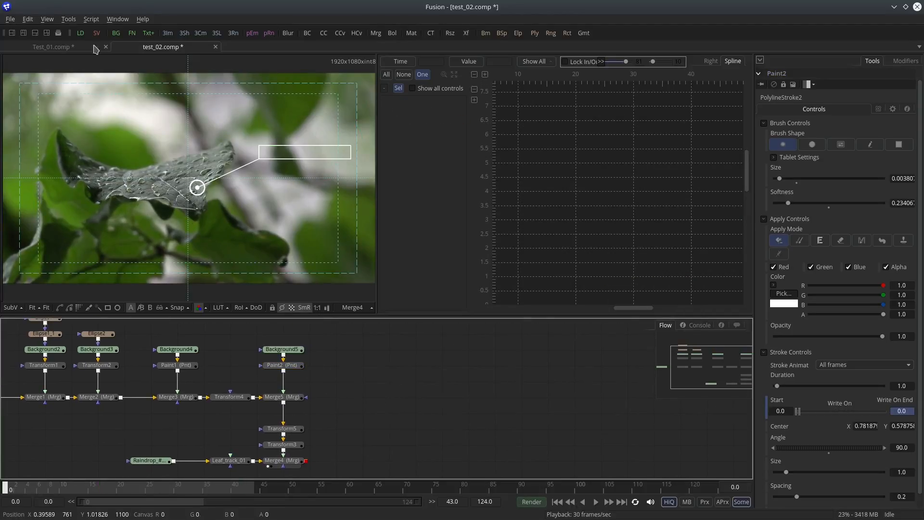
pyautogui.moveTo(293, 400); pyautogui.dragTo(299, 214)
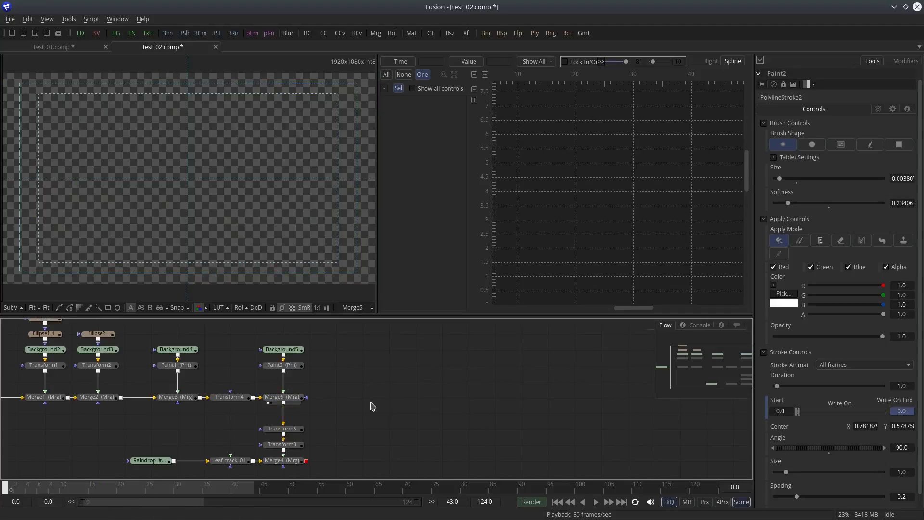
pyautogui.moveTo(28, 490); pyautogui.dragTo(237, 488)
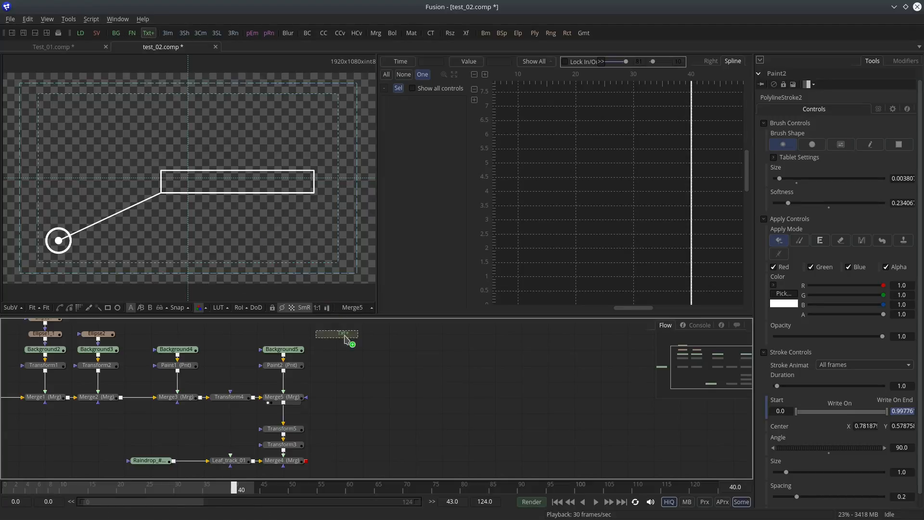
# Step: Add a Text+ node reading "Callout Animation", merge it over Merge5's output and view the new merge
pyautogui.moveTo(345, 372); pyautogui.dragTo(344, 371)
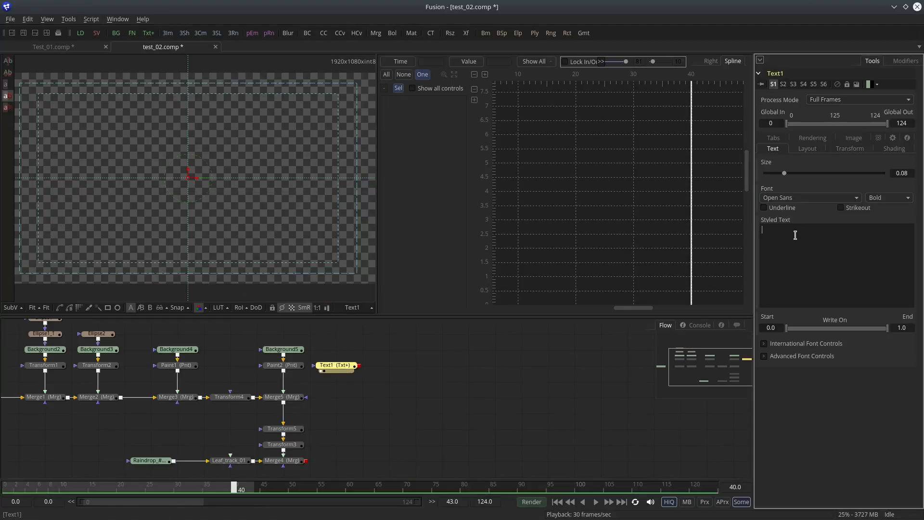
pyautogui.write('allout Animation')
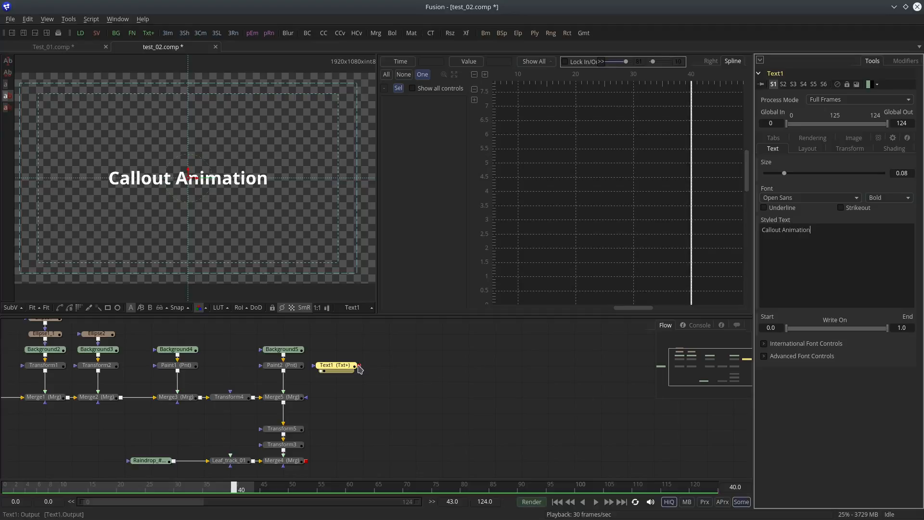
pyautogui.moveTo(361, 369); pyautogui.dragTo(348, 400)
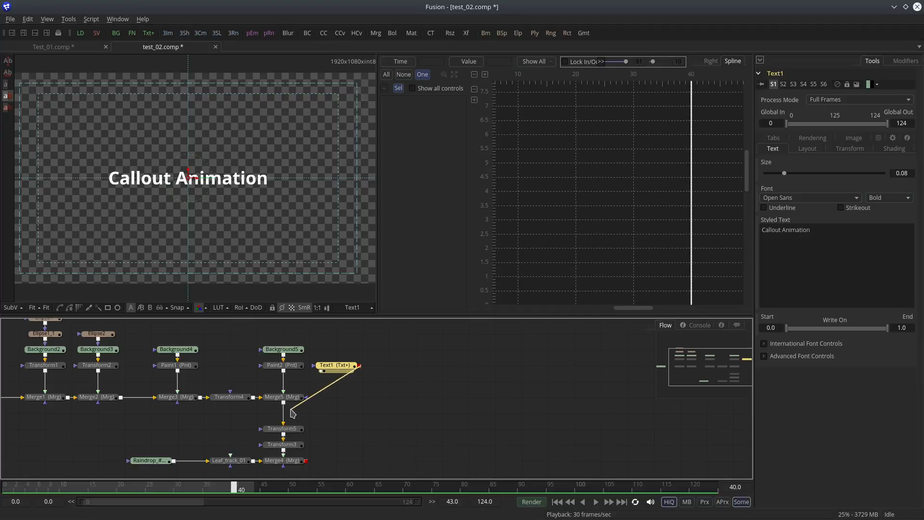
pyautogui.moveTo(285, 407); pyautogui.dragTo(285, 404)
pyautogui.press('1')
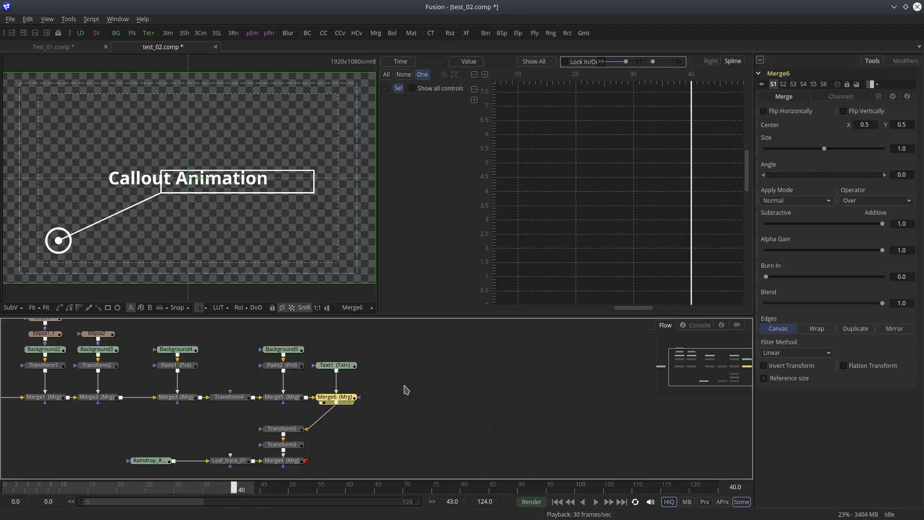
# Step: Set the text size to about 0.066 and position the text centred inside the callout rectangle
pyautogui.click(344, 368)
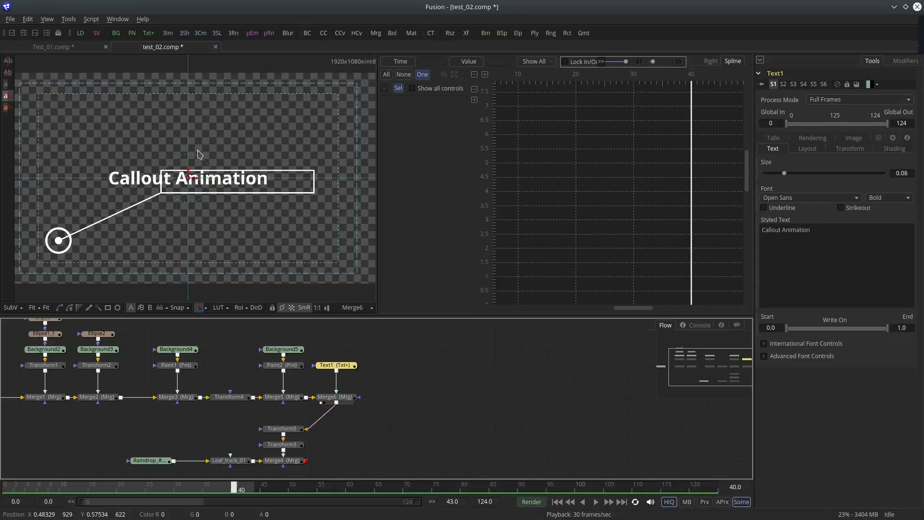
pyautogui.click(779, 179)
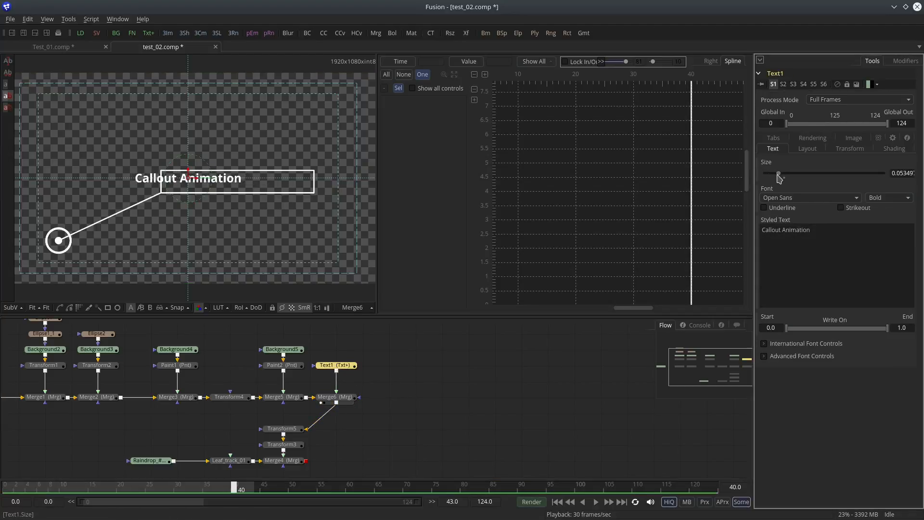
pyautogui.moveTo(188, 180); pyautogui.dragTo(238, 182)
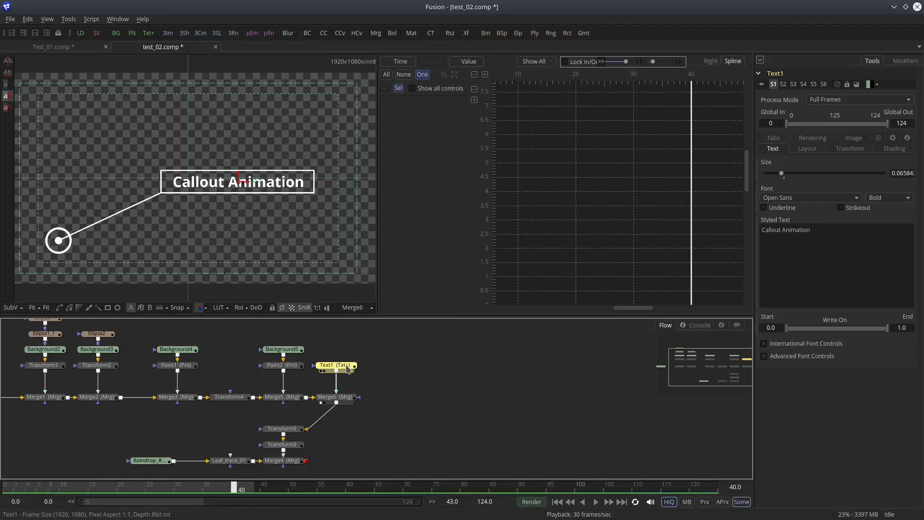
# Step: Keyframe Text1's Write On End from 0.0 at frame 28 to 1.0 at frame 43
pyautogui.moveTo(889, 328)
pyautogui.mouseDown()
pyautogui.moveTo(816, 329)
pyautogui.moveTo(888, 332)
pyautogui.mouseUp()
pyautogui.moveTo(70, 493); pyautogui.dragTo(168, 502)
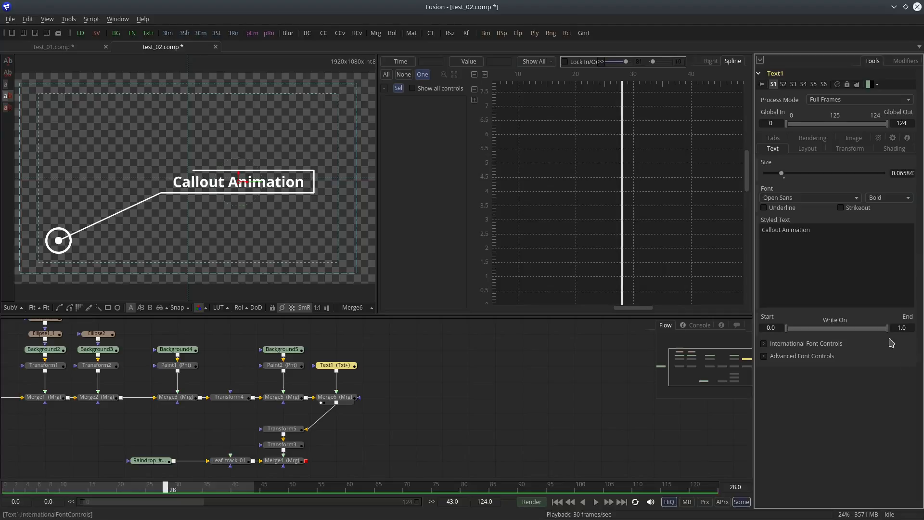
pyautogui.moveTo(888, 329); pyautogui.dragTo(727, 334)
pyautogui.rightClick(907, 319)
pyautogui.click(859, 323)
pyautogui.moveTo(170, 491); pyautogui.dragTo(251, 489)
pyautogui.moveTo(792, 329); pyautogui.dragTo(922, 327)
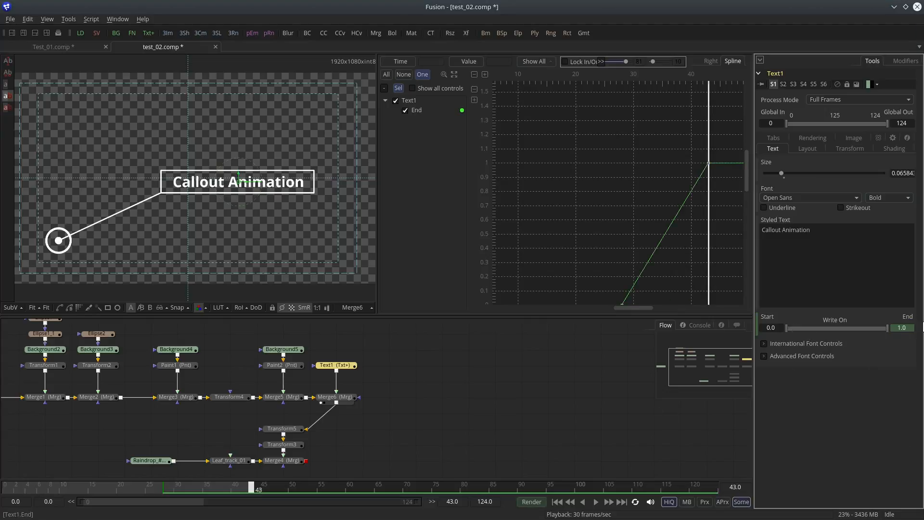
# Step: Play the callout from the first frame to check the text's write-on timing, and stop playback
pyautogui.click(556, 501)
pyautogui.click(596, 502)
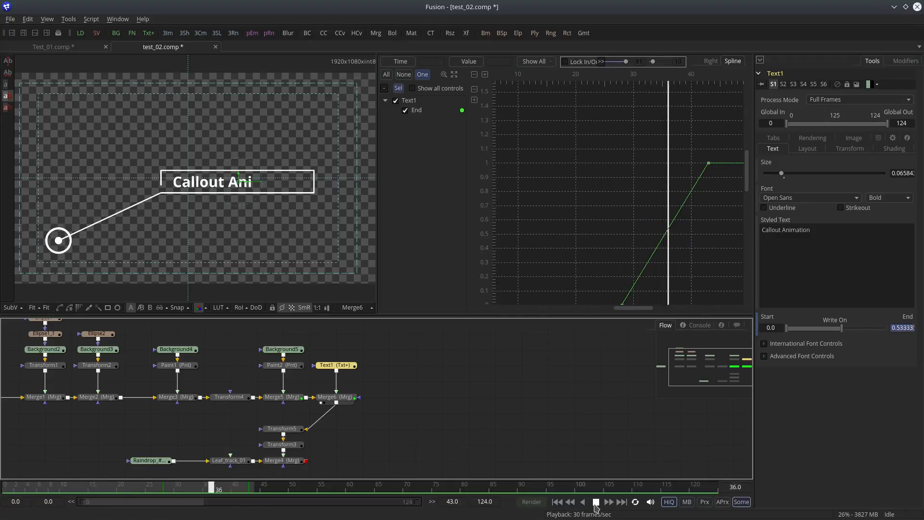
pyautogui.click(596, 502)
# Step: Move Merge4, Transform3 and Transform5 directly below Merge6, view Merge4 and hide the viewer guides
pyautogui.moveTo(422, 400); pyautogui.dragTo(368, 332)
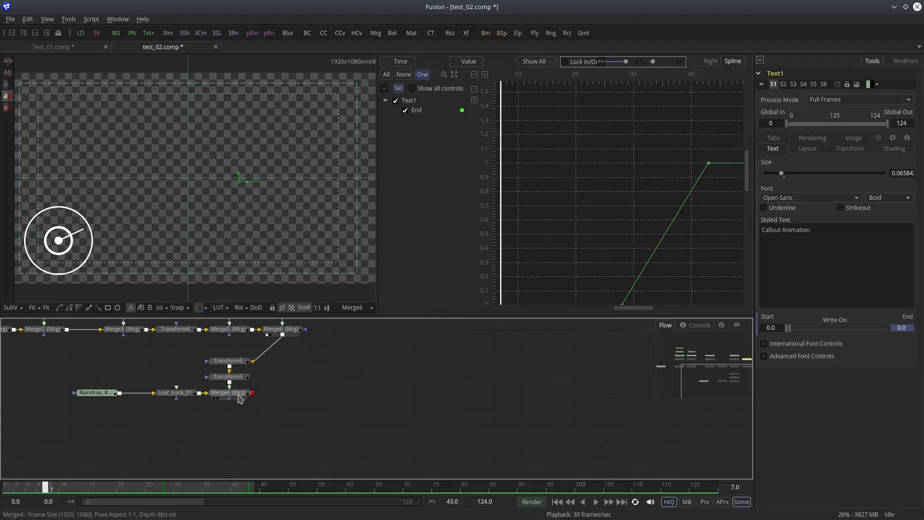
pyautogui.moveTo(250, 408); pyautogui.dragTo(303, 404)
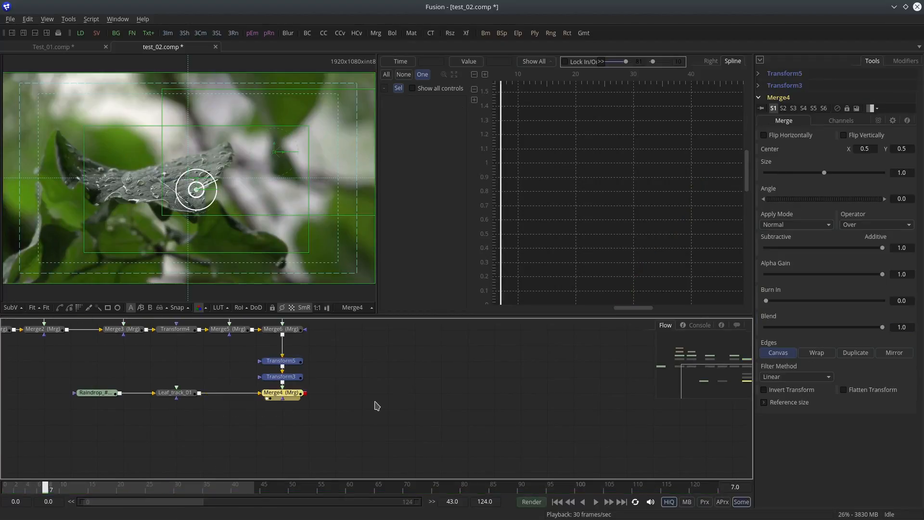
pyautogui.rightClick(185, 101)
pyautogui.moveTo(237, 127)
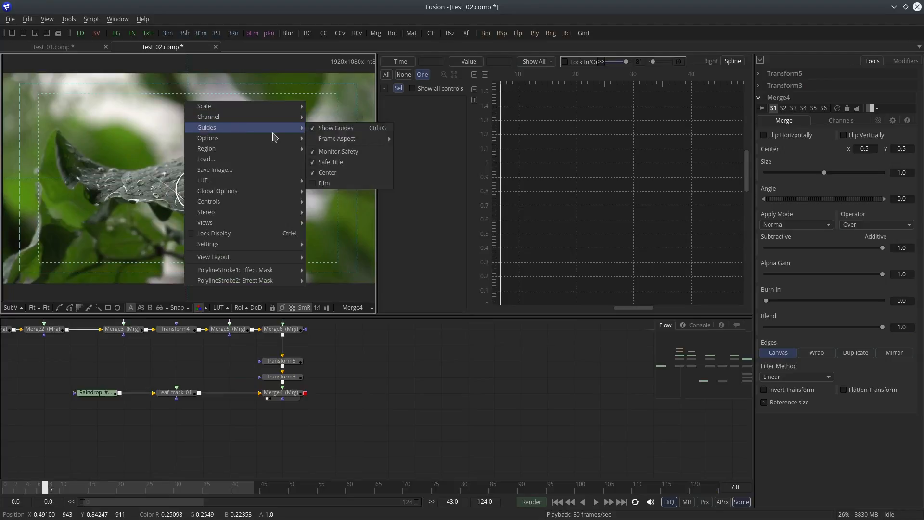
pyautogui.click(351, 128)
# Step: Extend the render range to frame 124 and play the tracked callout over the footage in a temporarily maximized viewer
pyautogui.click(557, 503)
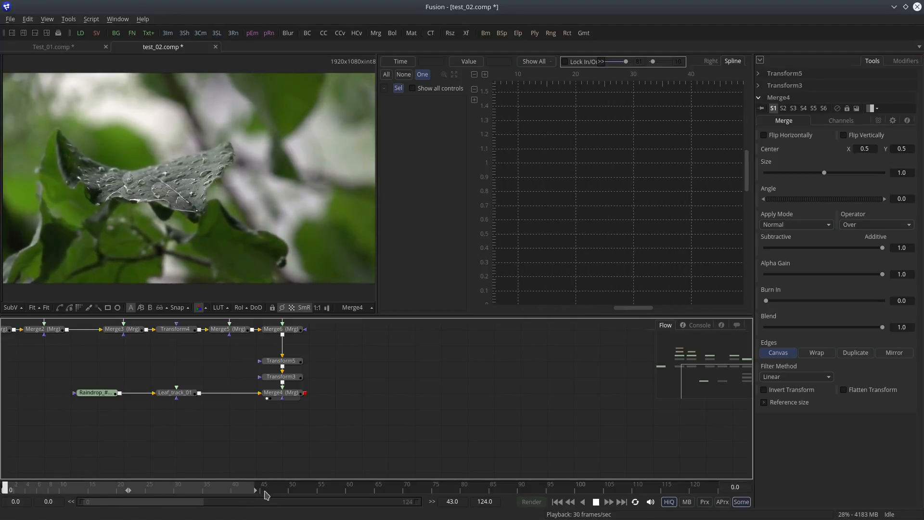
pyautogui.moveTo(257, 495); pyautogui.dragTo(719, 495)
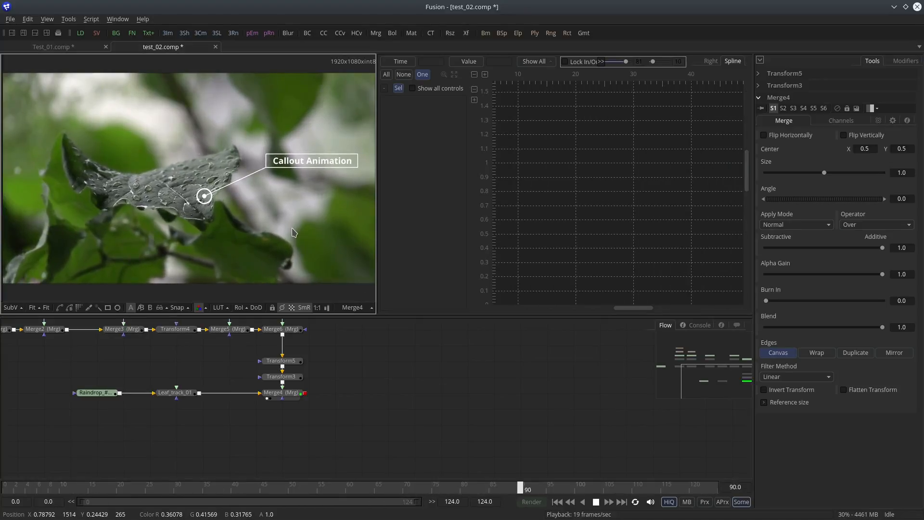
pyautogui.press('F4')
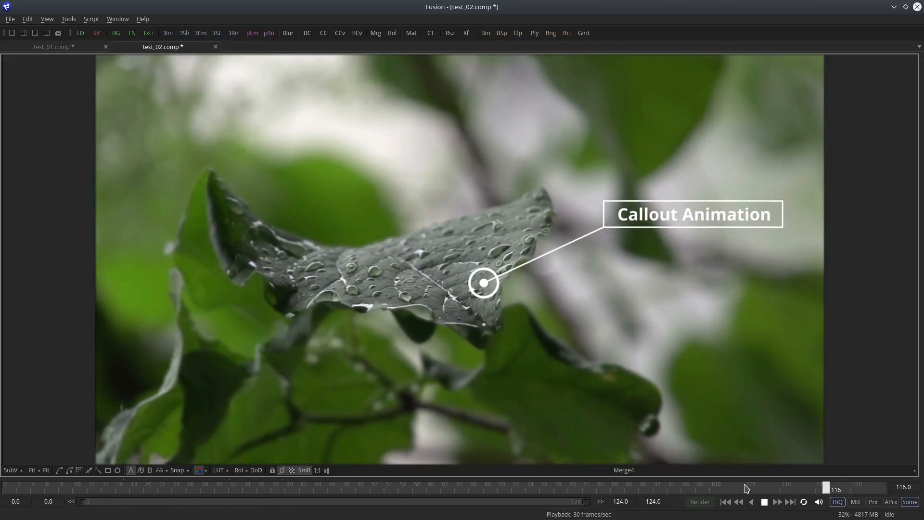
pyautogui.click(766, 502)
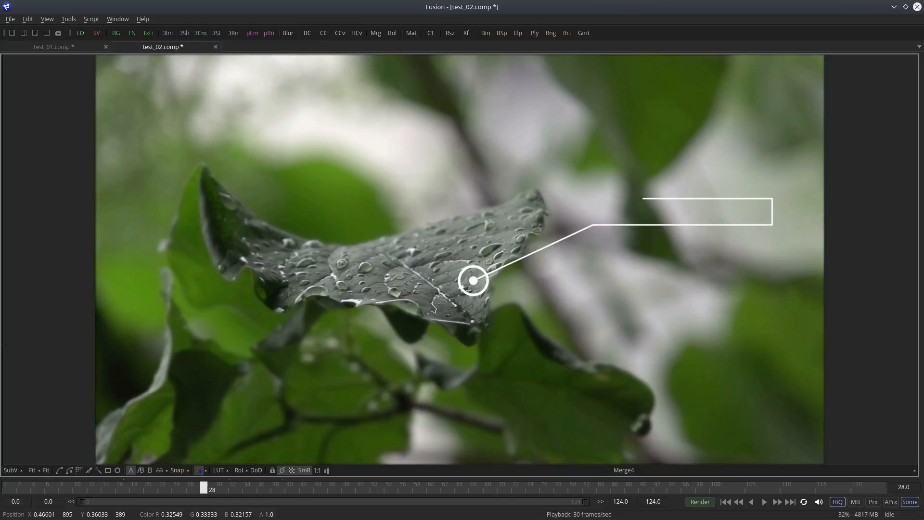
pyautogui.press('F4')
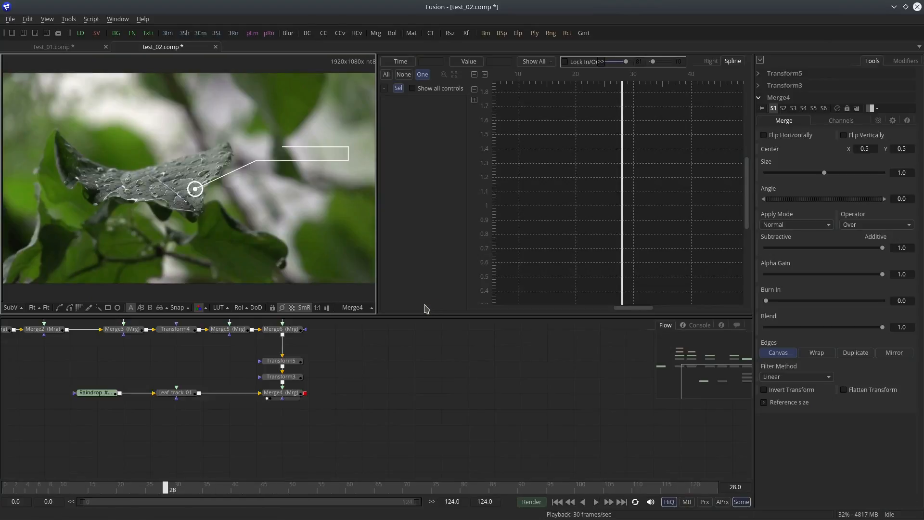
# Step: Save the composition and go to frame 25, keeping the whole callout node tree in view
pyautogui.moveTo(360, 375); pyautogui.dragTo(490, 413)
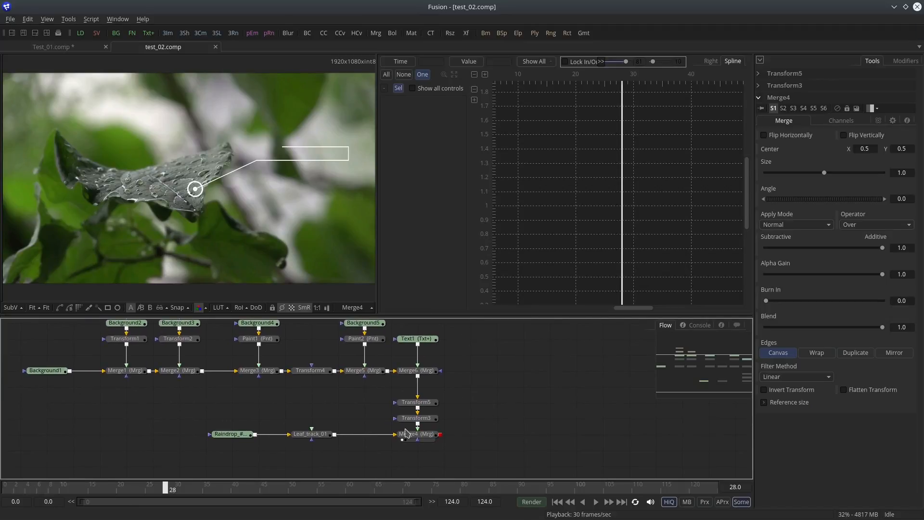
pyautogui.moveTo(98, 492); pyautogui.dragTo(147, 503)
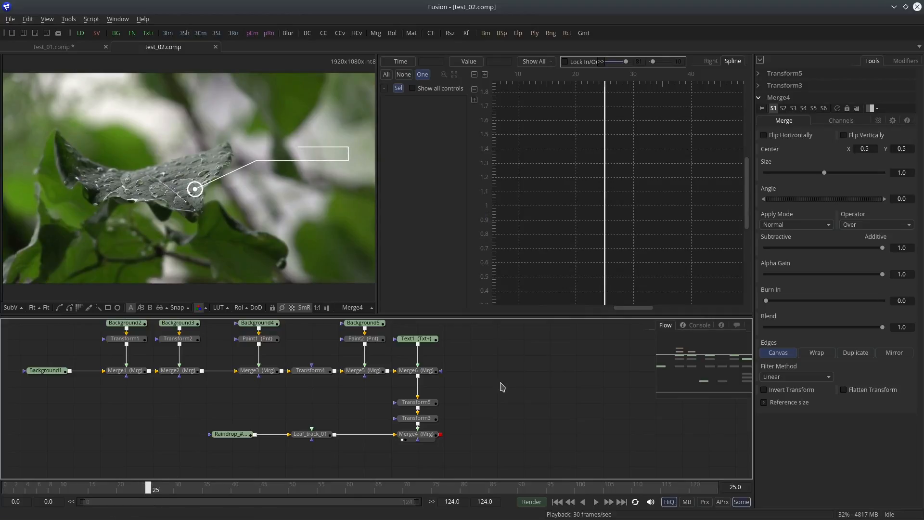
pyautogui.moveTo(479, 347); pyautogui.dragTo(524, 374)
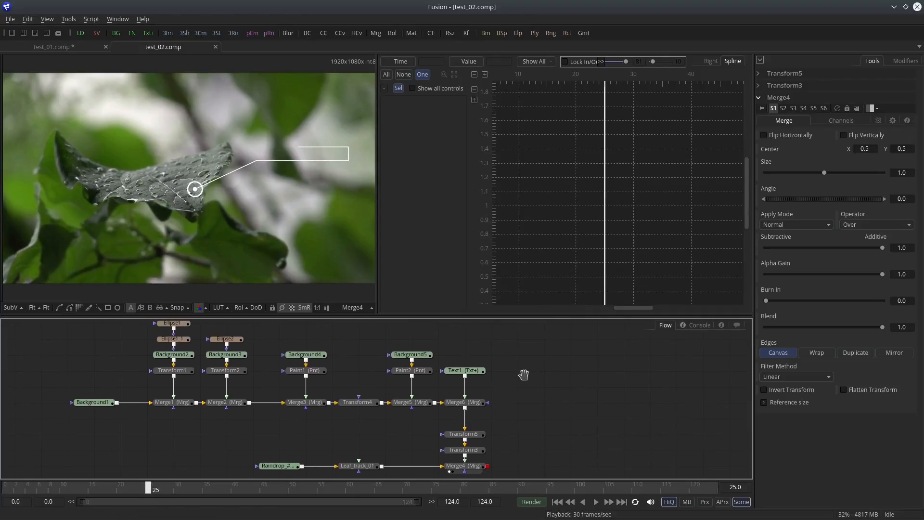
# Step: Reveal and enlarge the keyframe timeline, list all animated tools instead of only selected ones, and collapse the Text1 track
pyautogui.moveTo(296, 316); pyautogui.dragTo(299, 407)
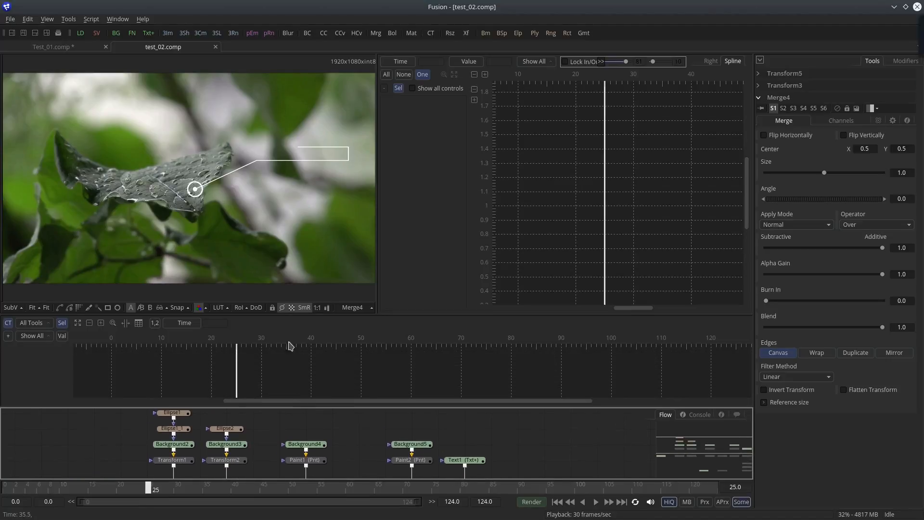
pyautogui.moveTo(309, 313); pyautogui.dragTo(346, 181)
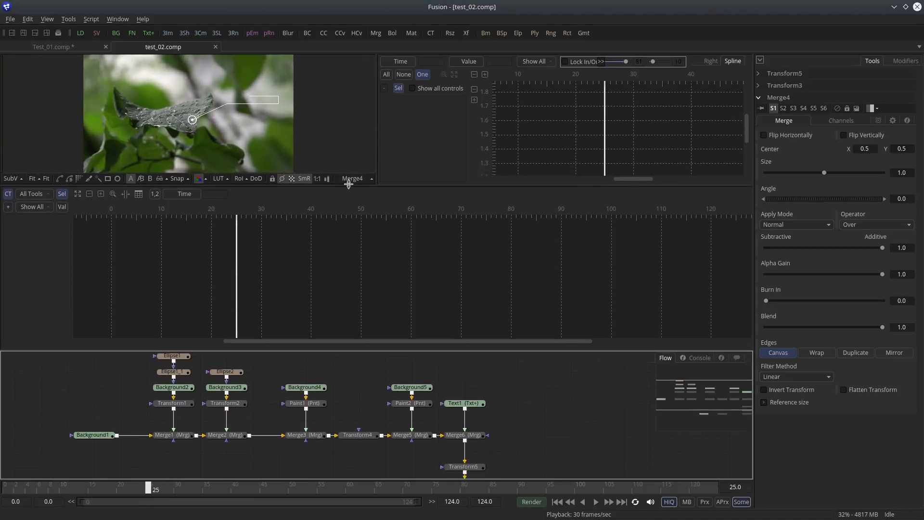
pyautogui.click(62, 195)
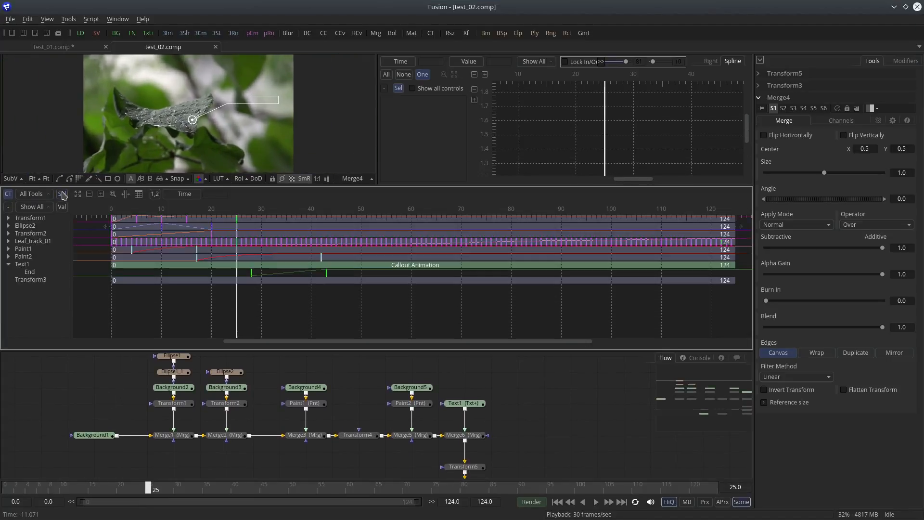
pyautogui.click(34, 194)
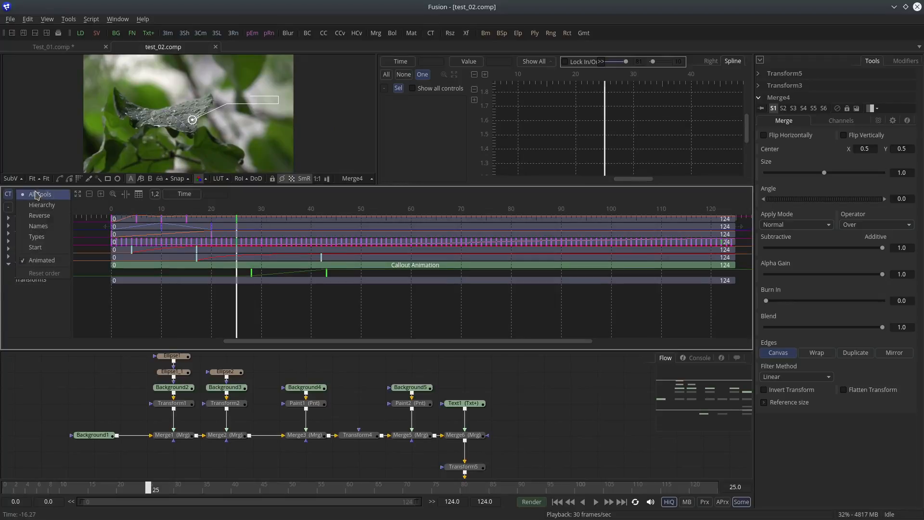
pyautogui.click(33, 321)
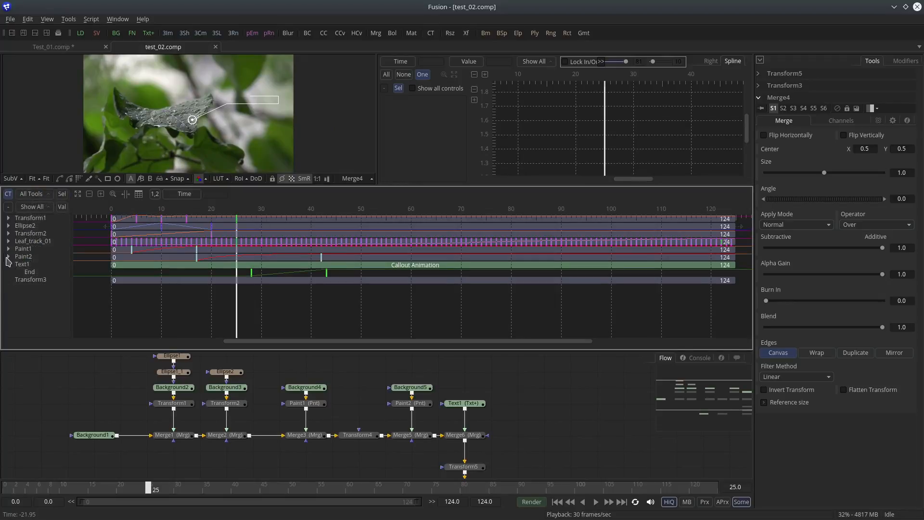
pyautogui.click(9, 265)
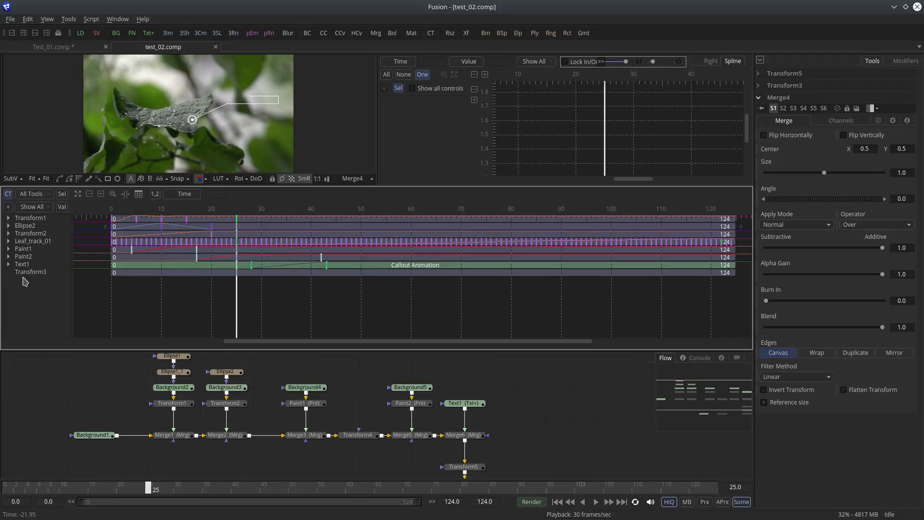
pyautogui.moveTo(521, 414)
pyautogui.mouseDown()
pyautogui.moveTo(524, 382)
pyautogui.moveTo(530, 404)
pyautogui.mouseUp()
pyautogui.moveTo(546, 362); pyautogui.dragTo(76, 435)
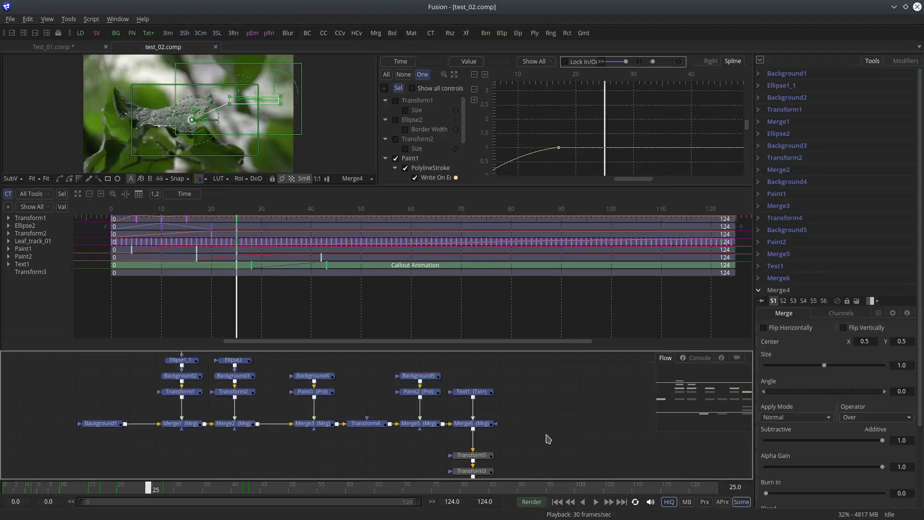
pyautogui.hotkey('ctrl', 'g')
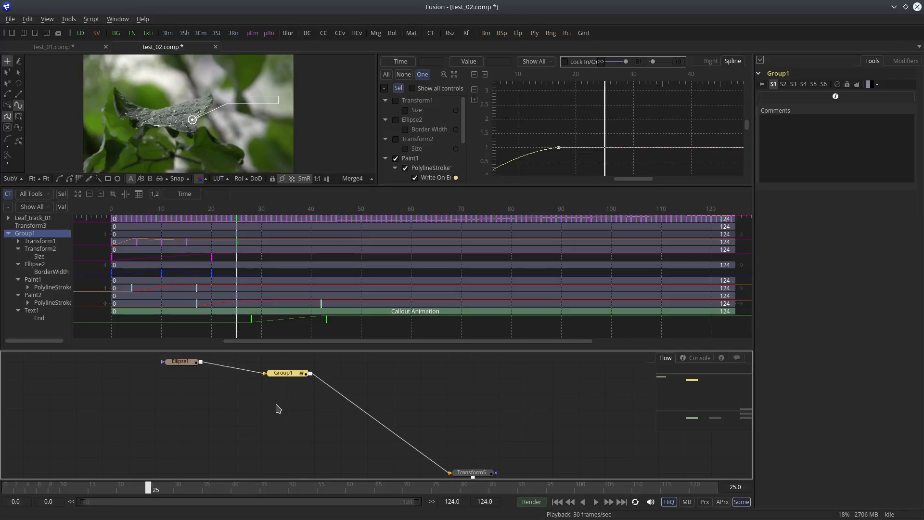
pyautogui.hotkey('ctrl', 'z')
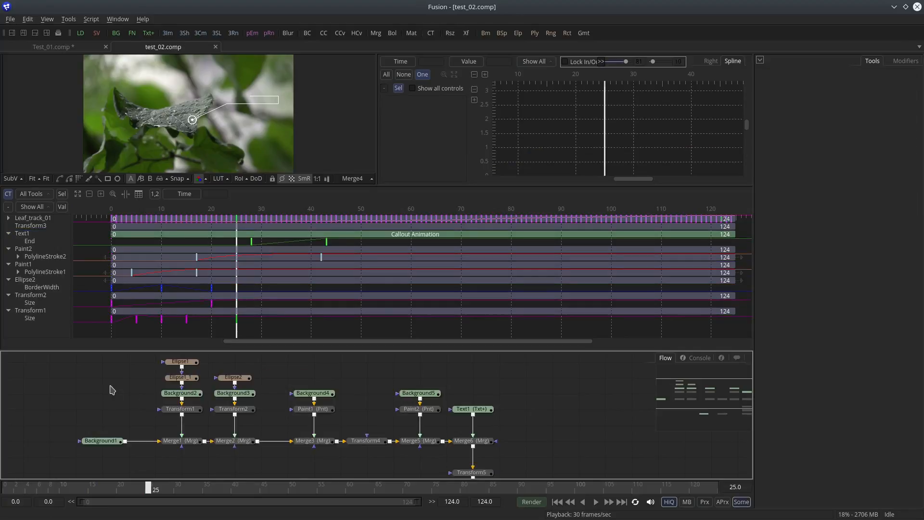
# Step: Group all callout nodes from Background1 and Ellipse1 through Merge6, and place the group in line with Transform5
pyautogui.scroll(-3, 92, 391)
pyautogui.moveTo(113, 389); pyautogui.dragTo(429, 447)
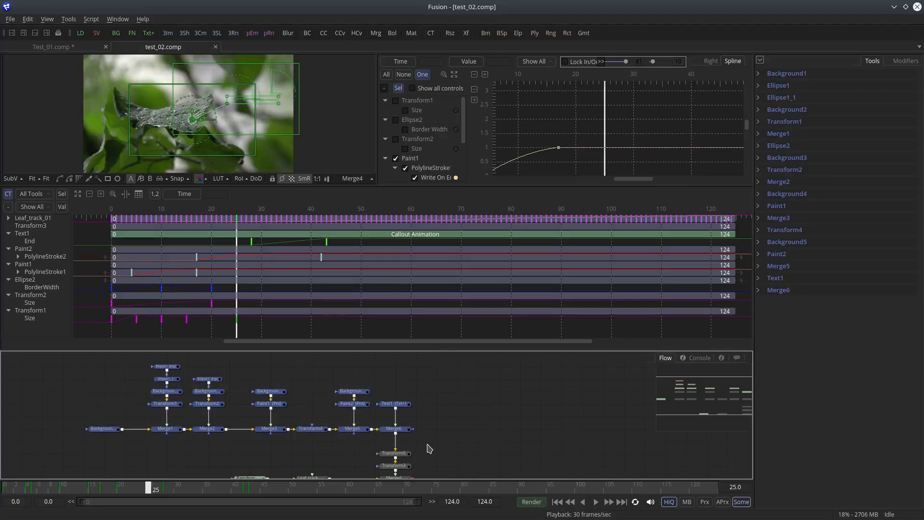
pyautogui.hotkey('ctrl', 'g')
pyautogui.moveTo(246, 370); pyautogui.dragTo(294, 461)
pyautogui.moveTo(329, 418); pyautogui.dragTo(382, 381)
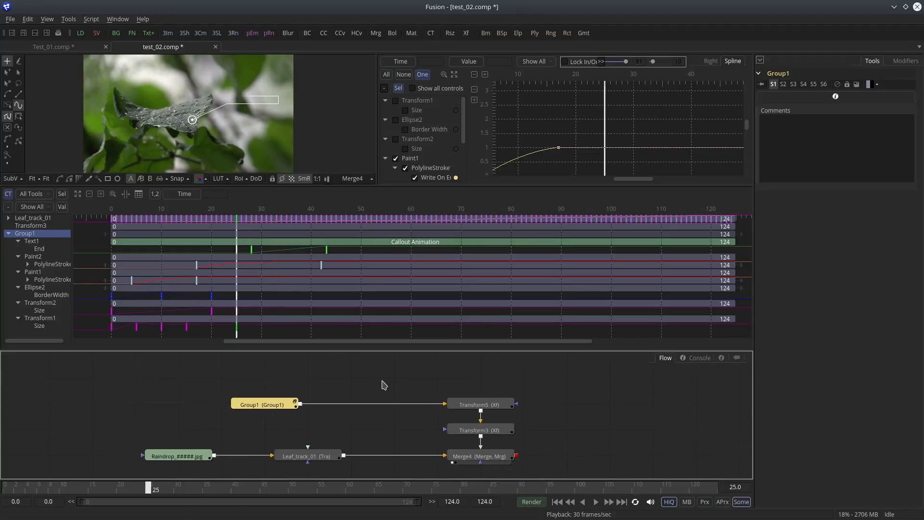
# Step: Expand the timeline tracks and shift all of Group1's keyframes 25 frames forward so the callout starts at frame 25
pyautogui.click(9, 233)
pyautogui.click(9, 234)
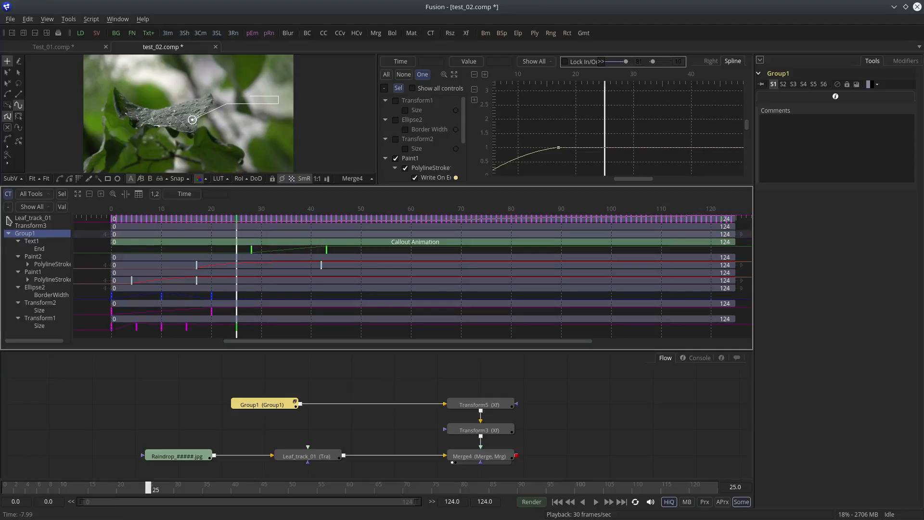
pyautogui.click(9, 219)
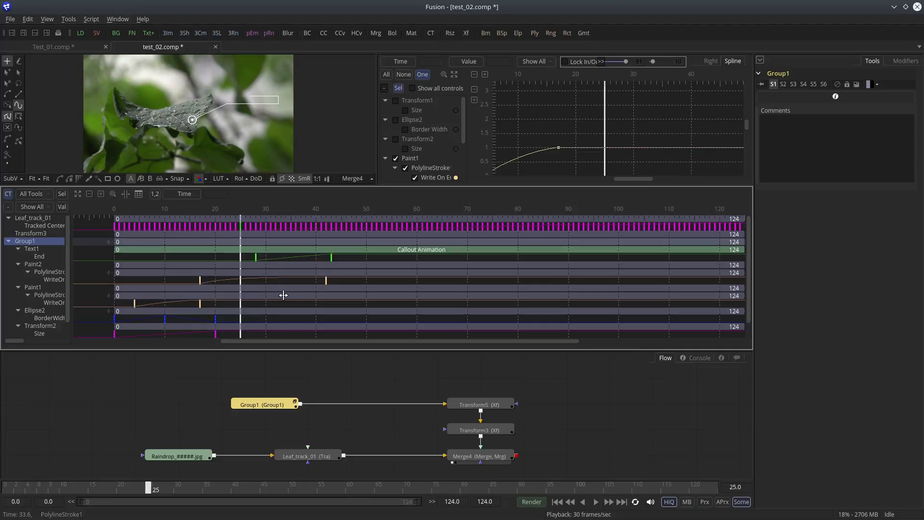
pyautogui.press('F4')
pyautogui.moveTo(107, 285); pyautogui.dragTo(442, 130)
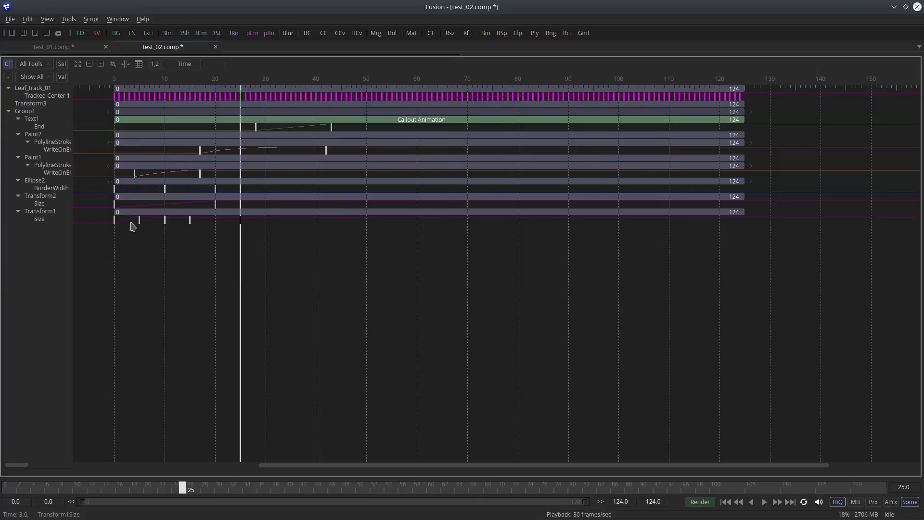
pyautogui.moveTo(112, 221); pyautogui.dragTo(241, 229)
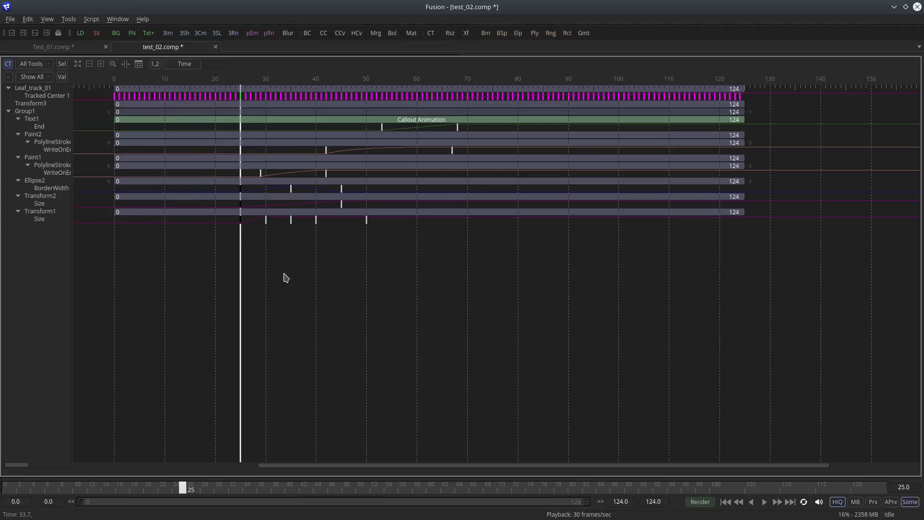
pyautogui.press('F4')
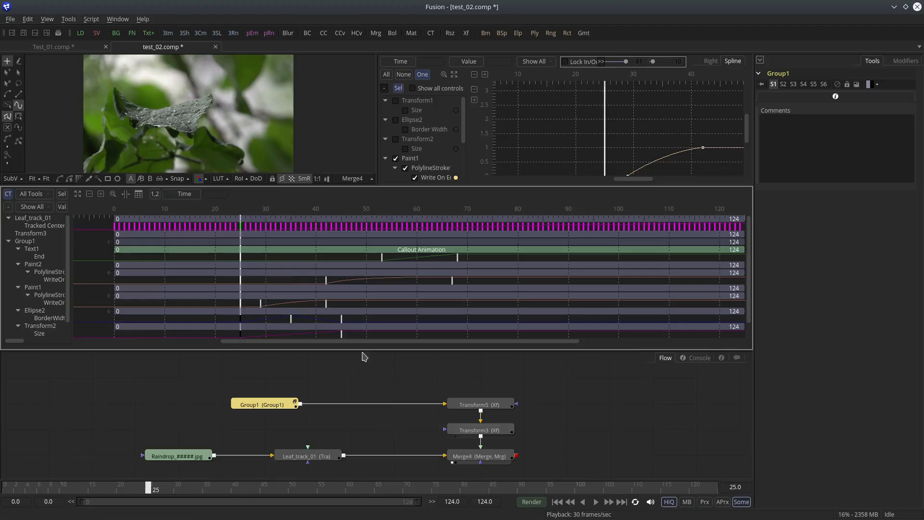
# Step: Play the composition from the first frame to check the delayed callout, and stop around frame 100
pyautogui.click(557, 501)
pyautogui.click(596, 501)
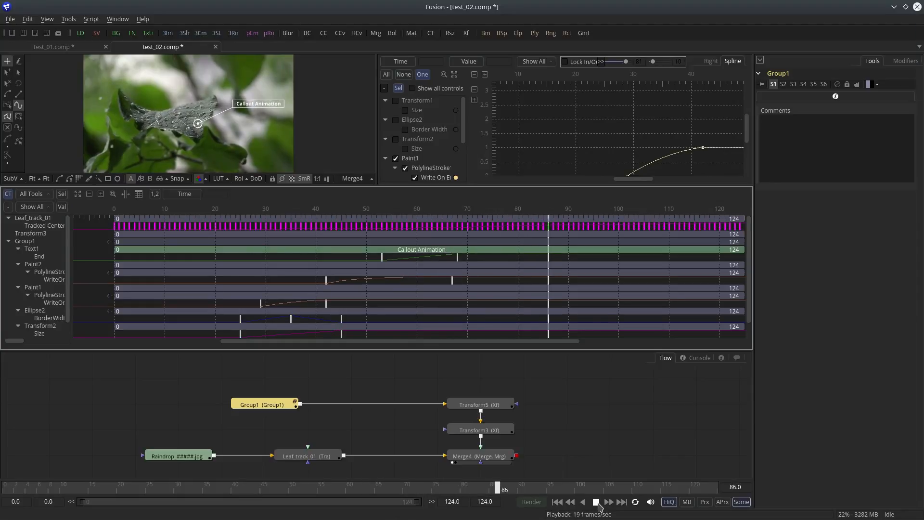
pyautogui.click(597, 501)
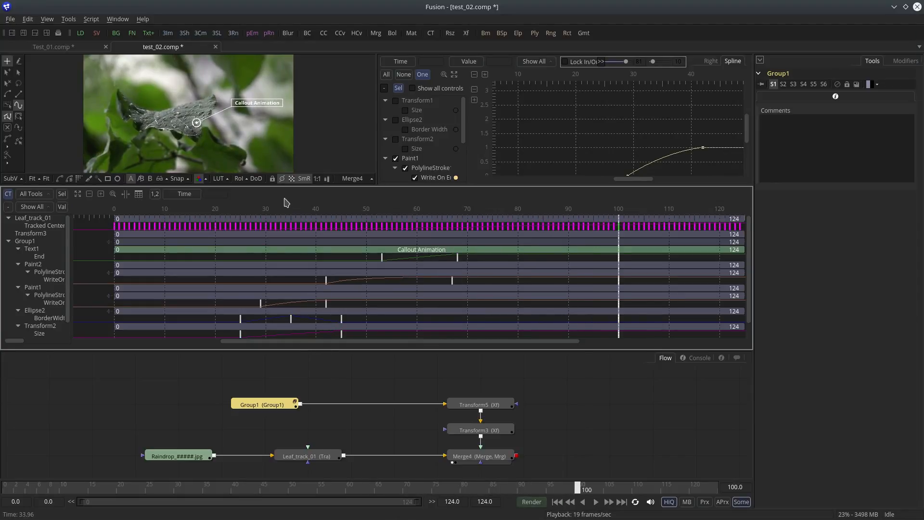
# Step: Hide the keyframe timeline again, save the composition and maximize the viewer showing Merge4
pyautogui.moveTo(281, 186); pyautogui.dragTo(281, 262)
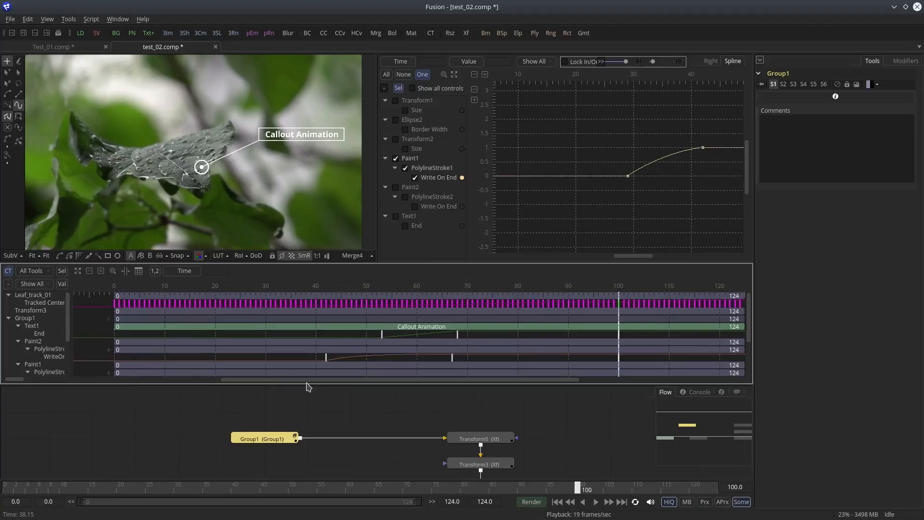
pyautogui.moveTo(305, 384); pyautogui.dragTo(307, 318)
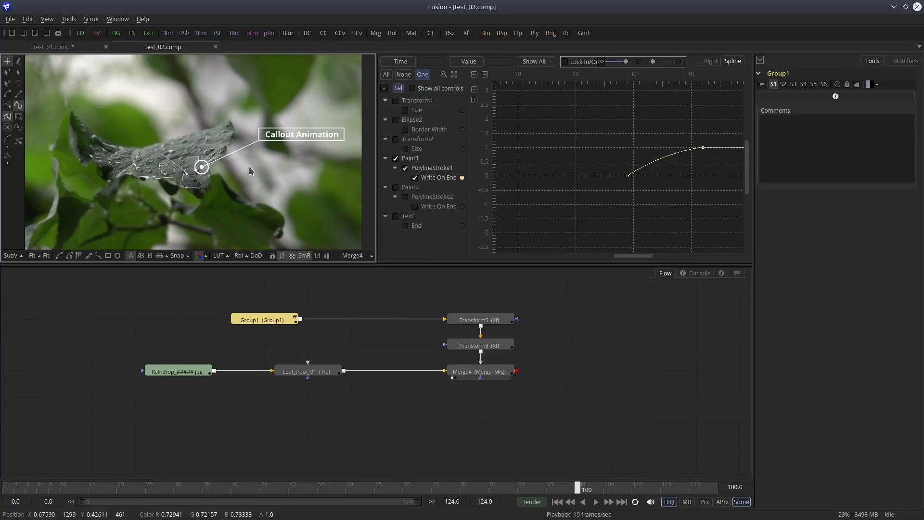
pyautogui.press('F4')
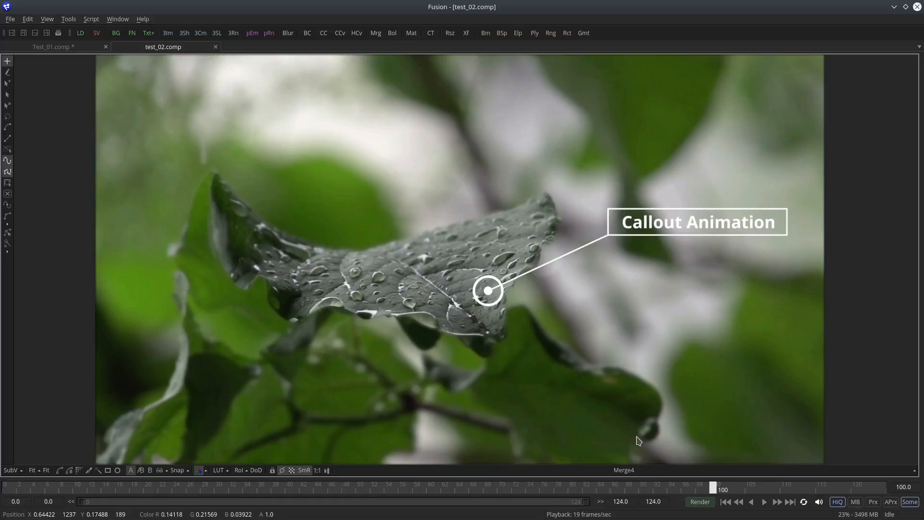
# Step: Play the finished callout from the first frame, stop around frame 93, and restore the layout with flow and tool controls
pyautogui.click(725, 501)
pyautogui.click(764, 501)
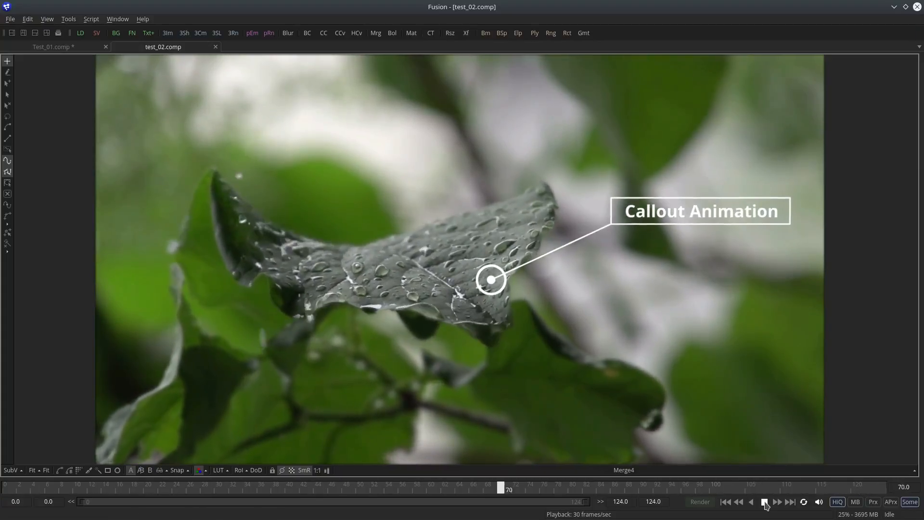
pyautogui.click(764, 502)
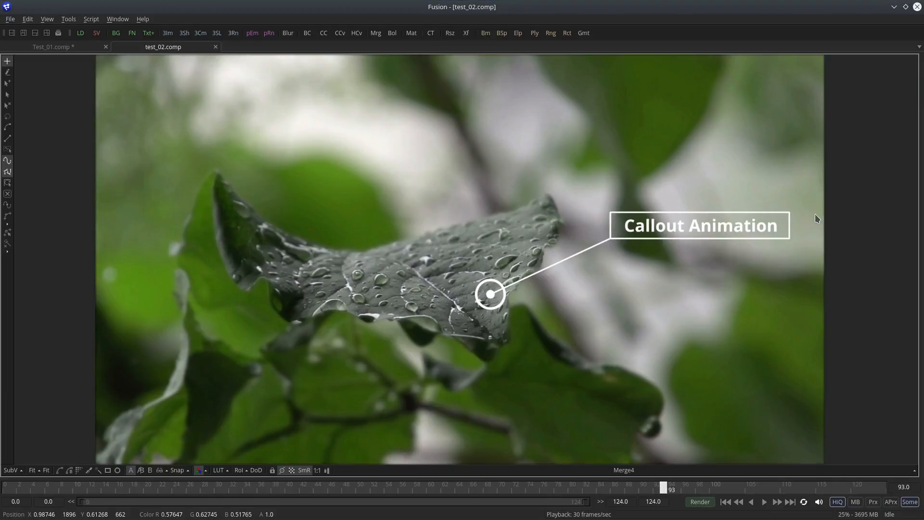
pyautogui.press('F4')
# Step: Add a separate Background node in empty space beside the callout chain, view it, and set its colour to pure white
pyautogui.moveTo(538, 395); pyautogui.dragTo(180, 400)
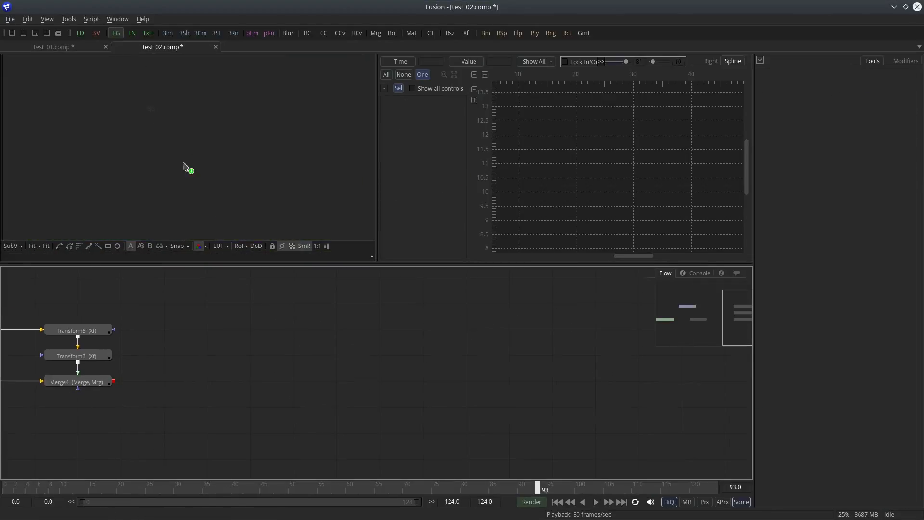
pyautogui.moveTo(182, 166); pyautogui.dragTo(264, 334)
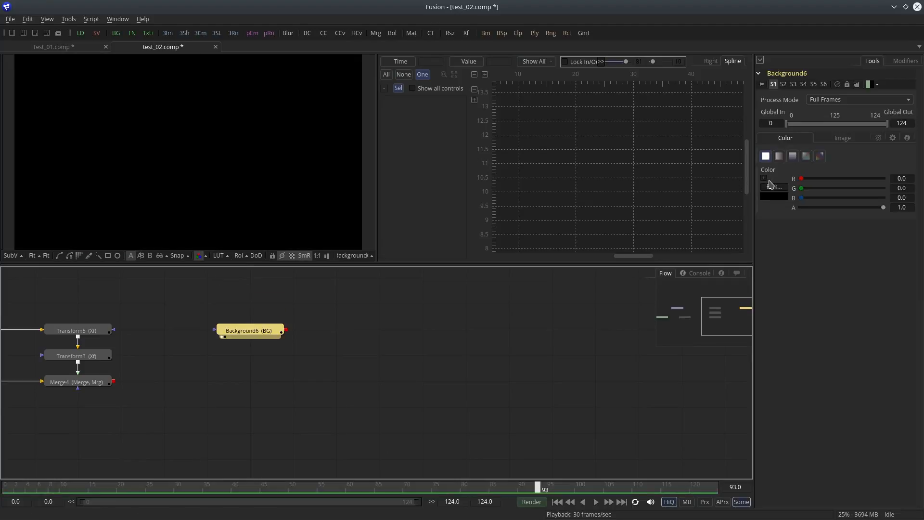
pyautogui.click(764, 178)
pyautogui.moveTo(845, 202); pyautogui.dragTo(711, 187)
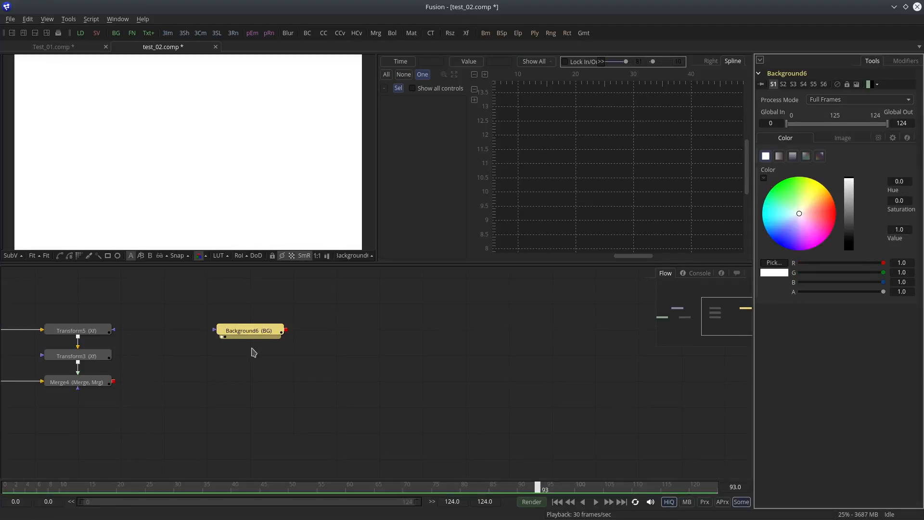
# Step: Mask the white background with a rectangle sized as a thin bar about 0.32 wide and 0.08 high
pyautogui.click(108, 256)
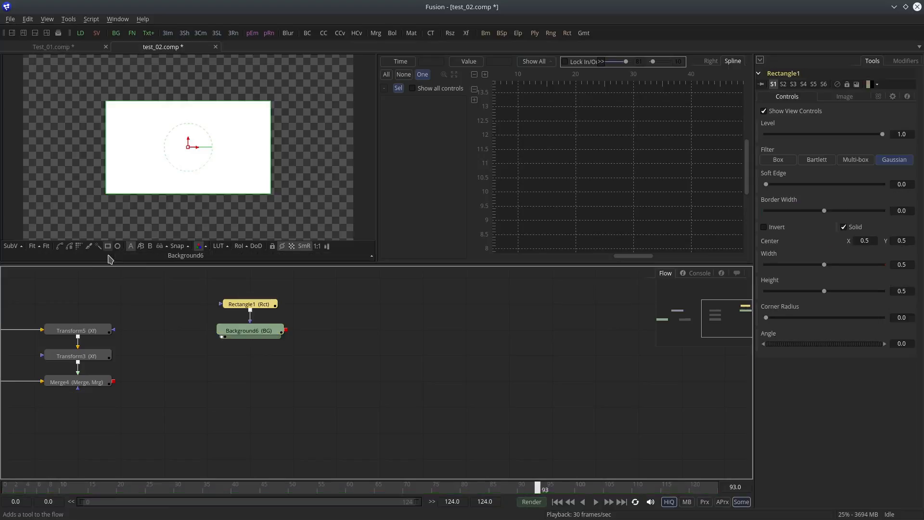
pyautogui.moveTo(201, 192); pyautogui.dragTo(215, 156)
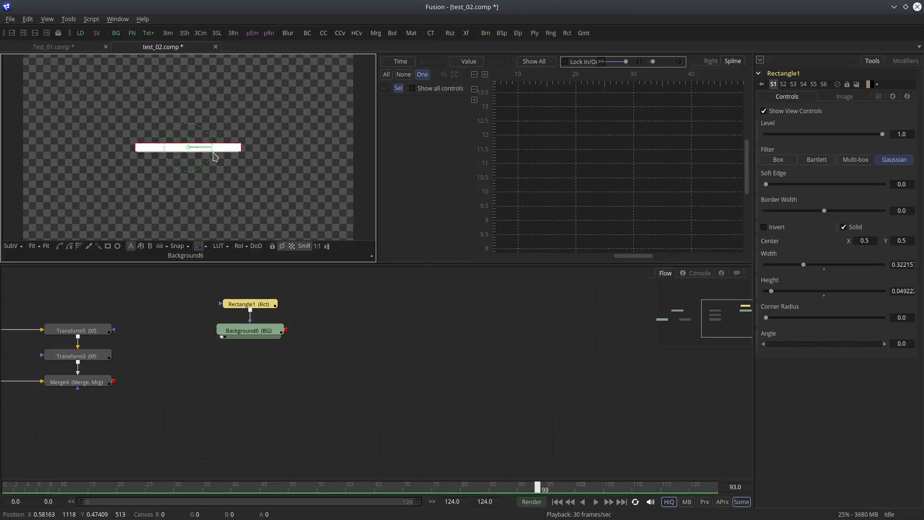
# Step: Add a second Background, merge the white bar over it, view the merge, and align the bar's nodes above it
pyautogui.click(340, 333)
pyautogui.moveTo(119, 45); pyautogui.dragTo(187, 380)
pyautogui.moveTo(287, 330); pyautogui.dragTo(276, 143)
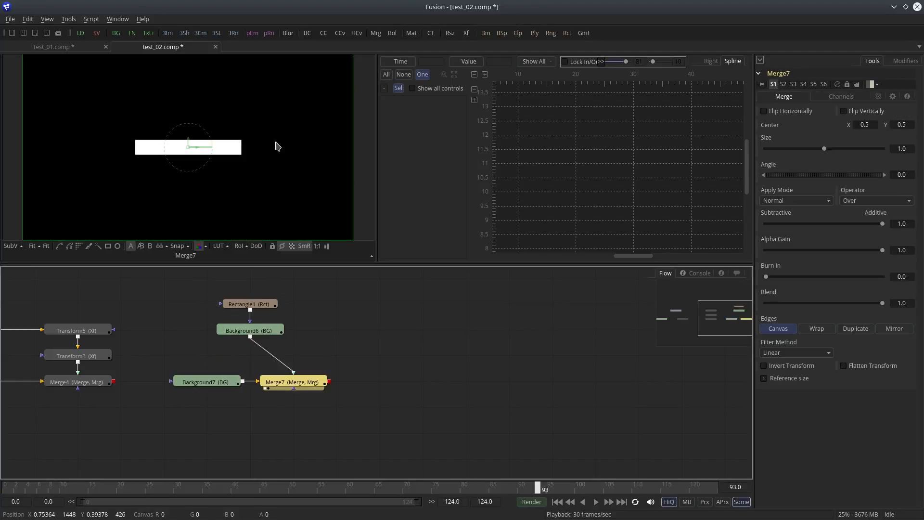
pyautogui.moveTo(288, 295); pyautogui.dragTo(219, 342)
pyautogui.moveTo(284, 332); pyautogui.dragTo(327, 306)
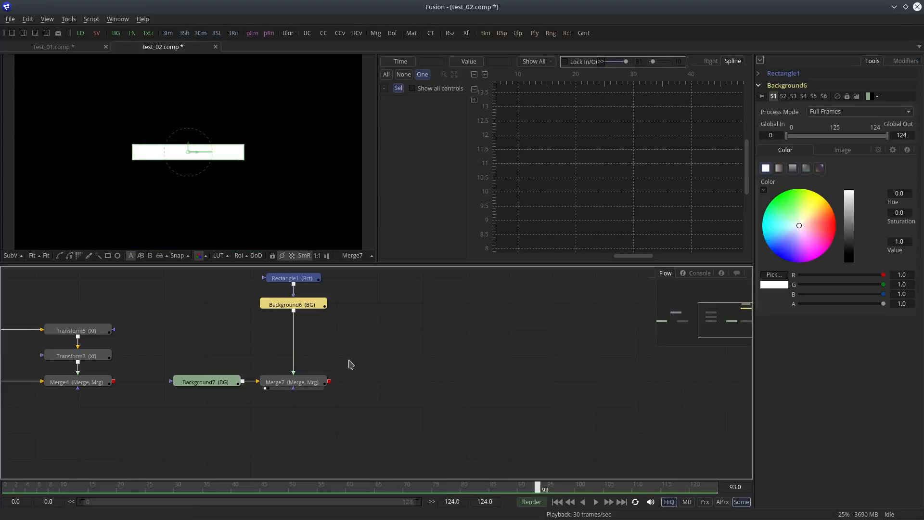
# Step: Make the black Background7 fully transparent by setting its alpha to 0
pyautogui.click(323, 383)
pyautogui.click(207, 385)
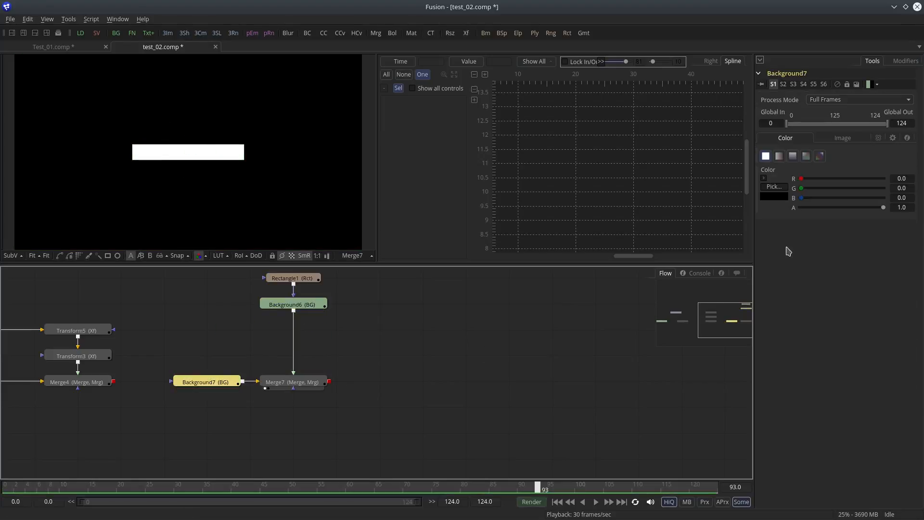
pyautogui.moveTo(883, 207); pyautogui.dragTo(646, 220)
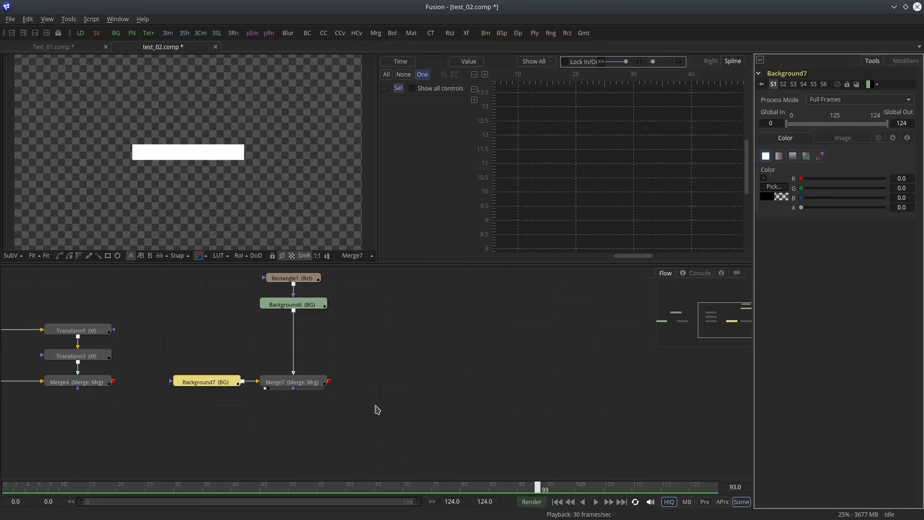
# Step: Insert a Transform node on the connection between Background6 and Merge7
pyautogui.rightClick(294, 346)
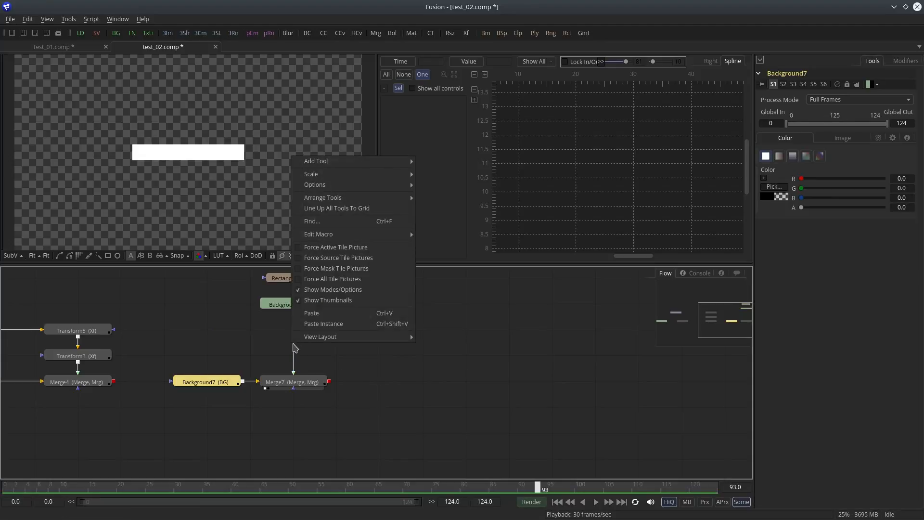
pyautogui.moveTo(404, 163)
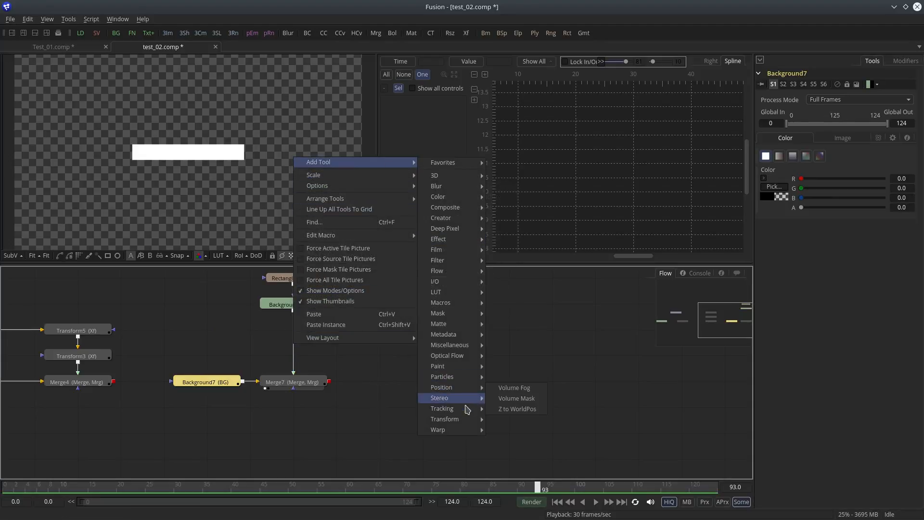
pyautogui.moveTo(474, 419)
pyautogui.click(512, 483)
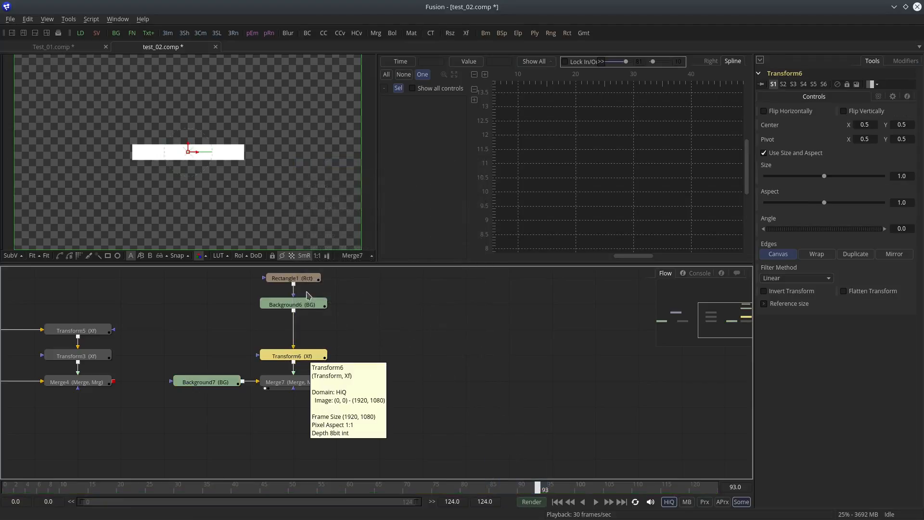
# Step: Show the viewer guides and move the rectangle mask to centre X about 0.66, aligning its left edge with the vertical centre guide
pyautogui.rightClick(93, 131)
pyautogui.moveTo(116, 144)
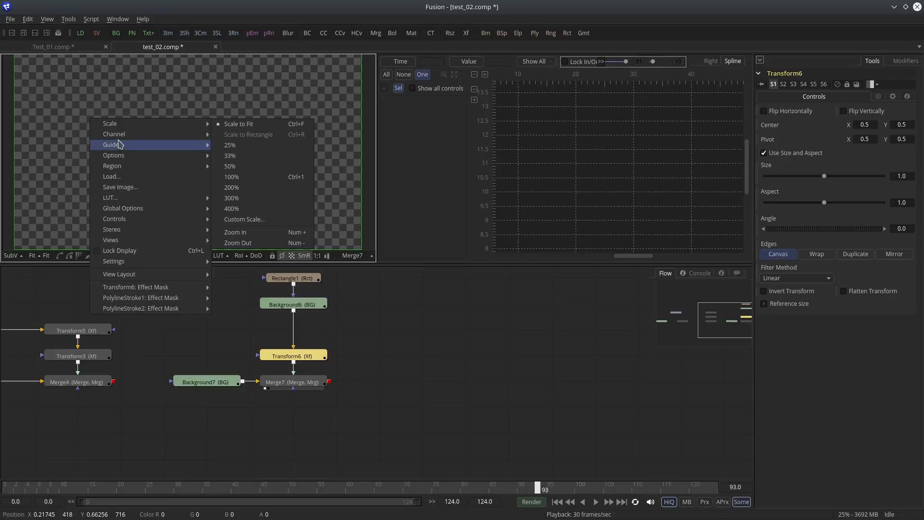
pyautogui.click(250, 146)
pyautogui.click(202, 153)
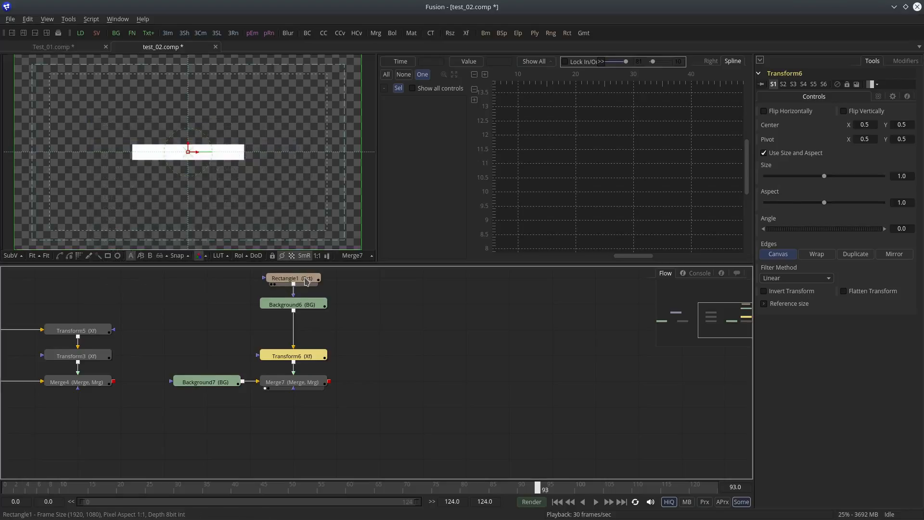
pyautogui.moveTo(197, 156); pyautogui.dragTo(254, 154)
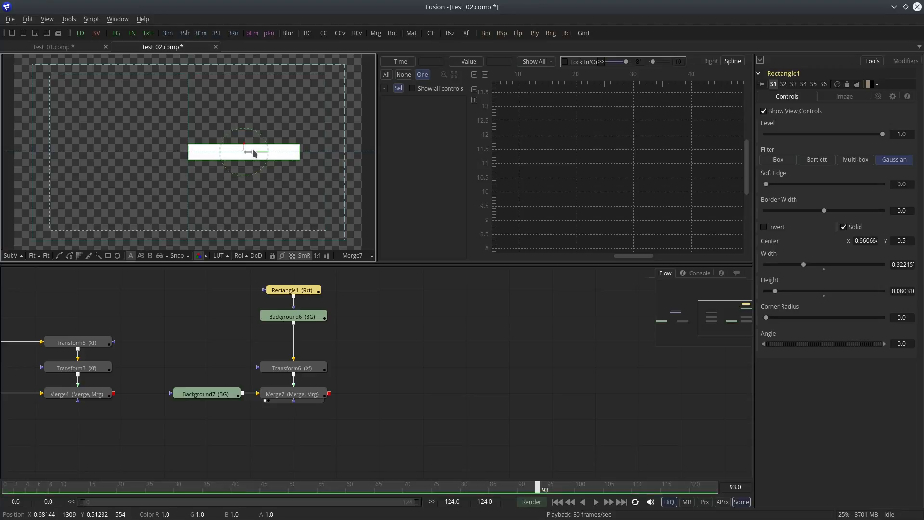
# Step: On Transform6, separate X and Y size, and keyframe X Size at 1.0 on frame 20 and 0.0 on frame 0
pyautogui.click(306, 370)
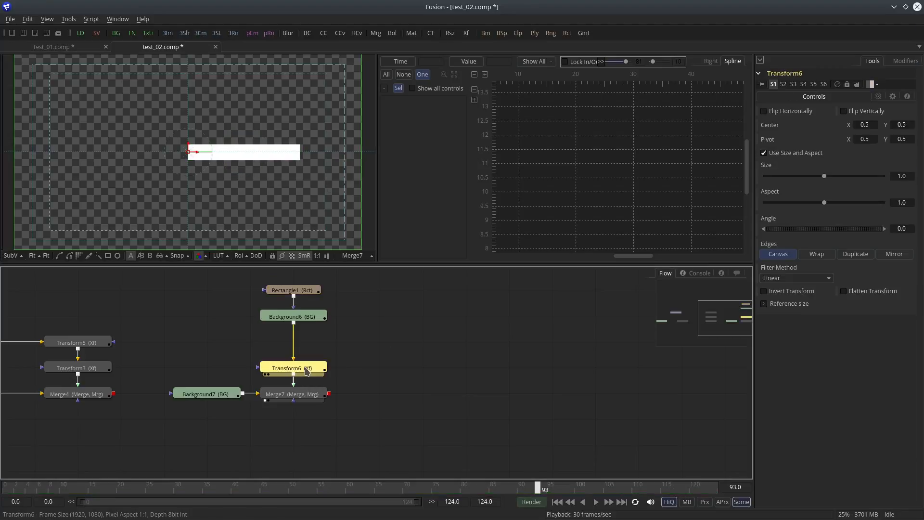
pyautogui.moveTo(66, 490); pyautogui.dragTo(121, 496)
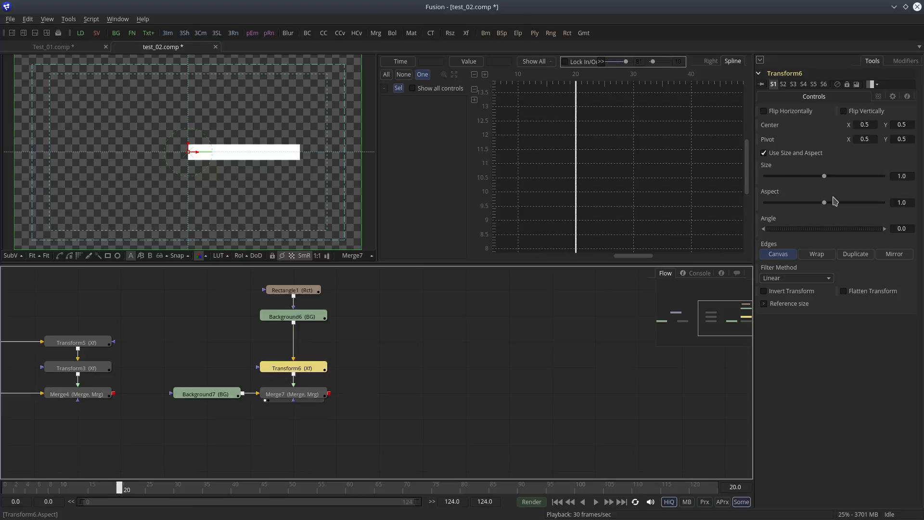
pyautogui.rightClick(783, 168)
pyautogui.click(794, 171)
pyautogui.moveTo(85, 490); pyautogui.dragTo(2, 486)
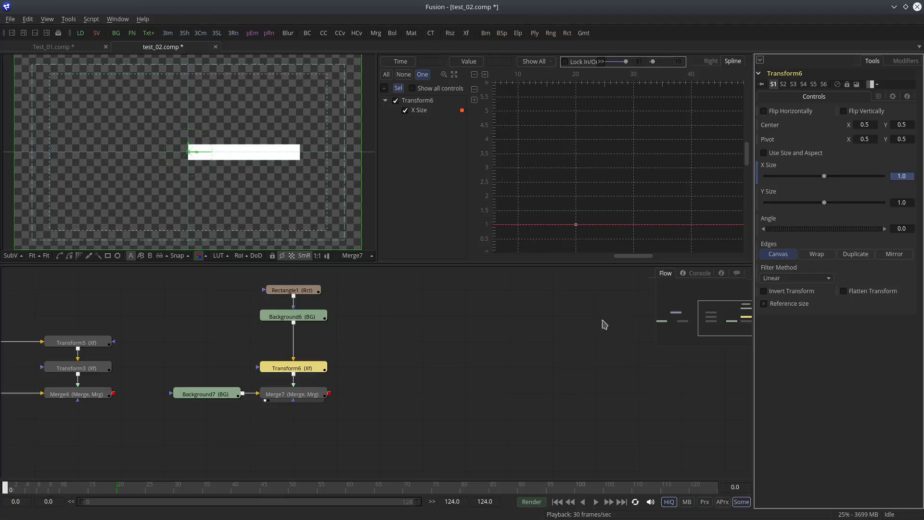
pyautogui.moveTo(825, 178); pyautogui.dragTo(746, 185)
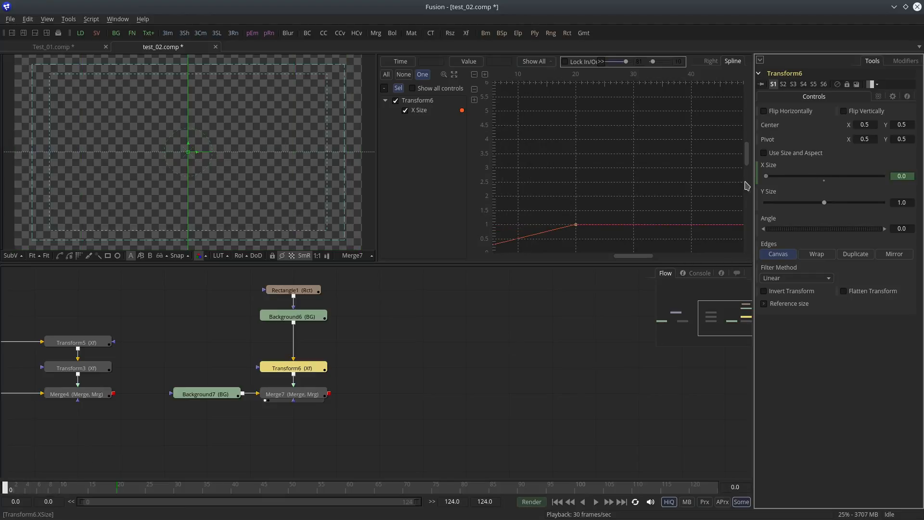
# Step: Ease both X Size keyframes in the spline so the bar's growth slows down toward frame 20
pyautogui.moveTo(537, 192); pyautogui.dragTo(602, 113)
pyautogui.moveTo(523, 200); pyautogui.dragTo(524, 206)
pyautogui.rightClick(552, 207)
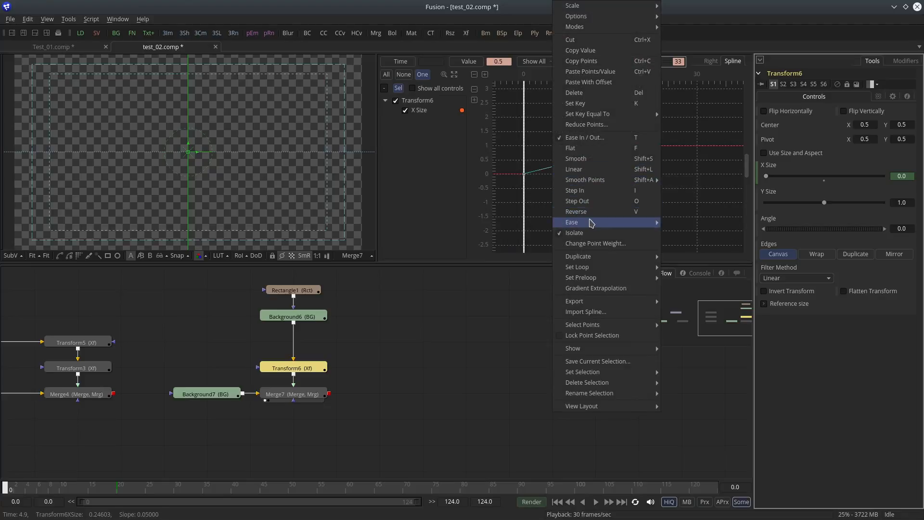
pyautogui.moveTo(591, 223)
pyautogui.click(691, 256)
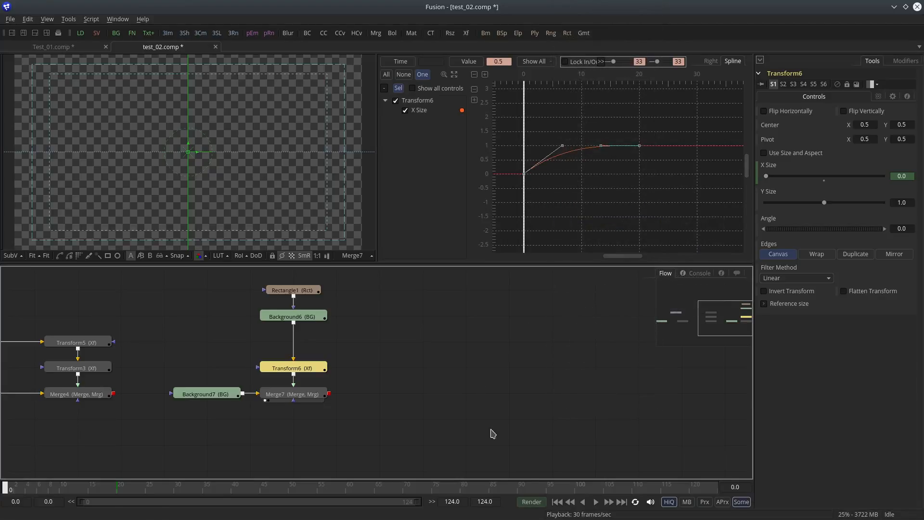
# Step: Play the composition to check the bar growing out from the centre, and stop around frame 77
pyautogui.click(593, 503)
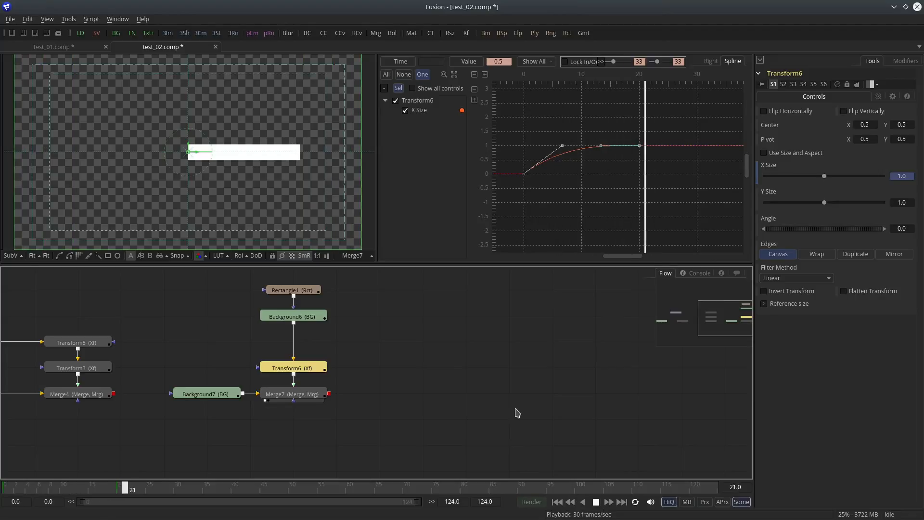
pyautogui.click(355, 384)
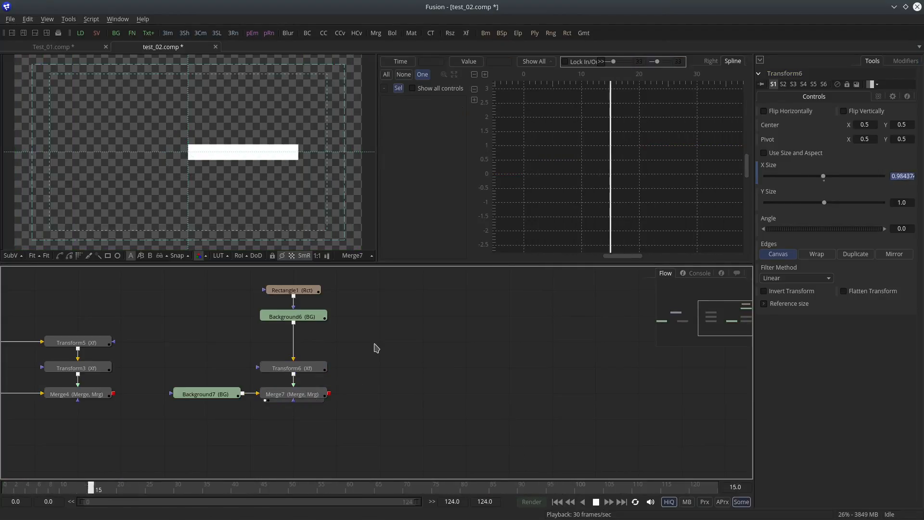
pyautogui.click(596, 503)
# Step: Move Group1 away from the other nodes and expand it to show the callout nodes inside
pyautogui.moveTo(418, 352); pyautogui.dragTo(472, 378)
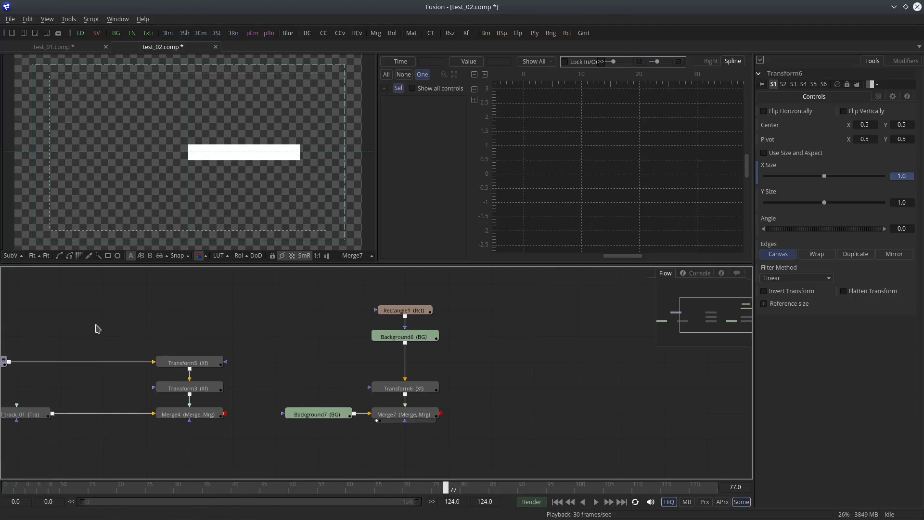
pyautogui.moveTo(98, 329); pyautogui.dragTo(286, 322)
pyautogui.moveTo(169, 358); pyautogui.dragTo(73, 327)
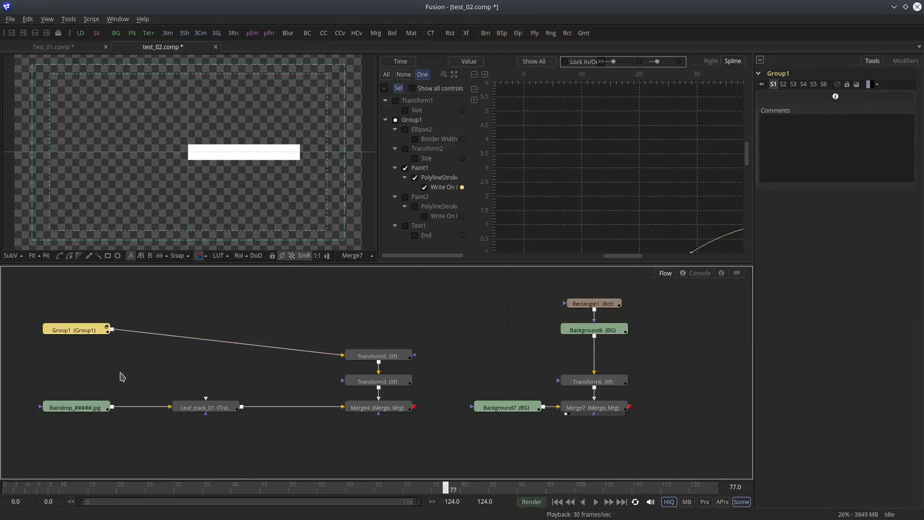
pyautogui.moveTo(122, 377); pyautogui.dragTo(329, 380)
pyautogui.moveTo(289, 334); pyautogui.dragTo(114, 310)
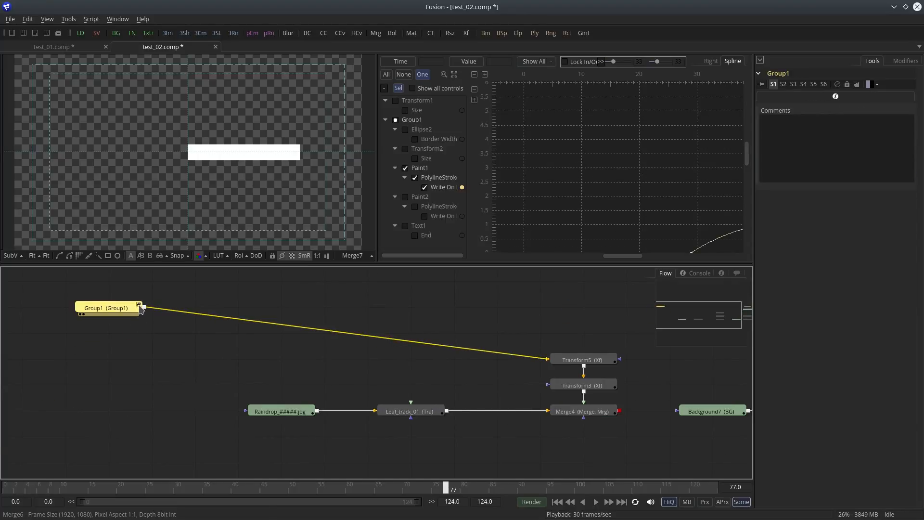
pyautogui.click(139, 305)
pyautogui.moveTo(330, 334); pyautogui.dragTo(573, 318)
pyautogui.moveTo(492, 280); pyautogui.dragTo(278, 291)
pyautogui.moveTo(342, 332); pyautogui.dragTo(439, 344)
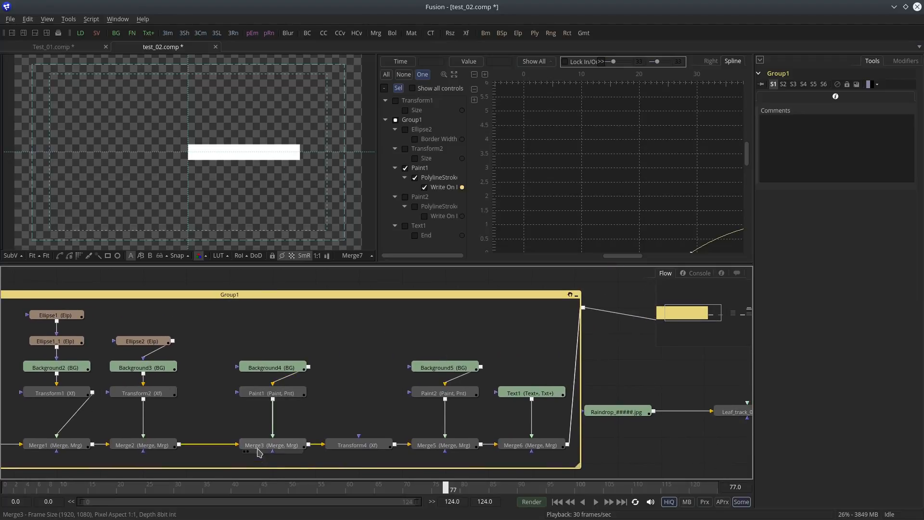
# Step: View Merge3 and Merge5 in turn to examine the callout line and box, and pick out Background5 with Paint2
pyautogui.moveTo(258, 449); pyautogui.dragTo(241, 183)
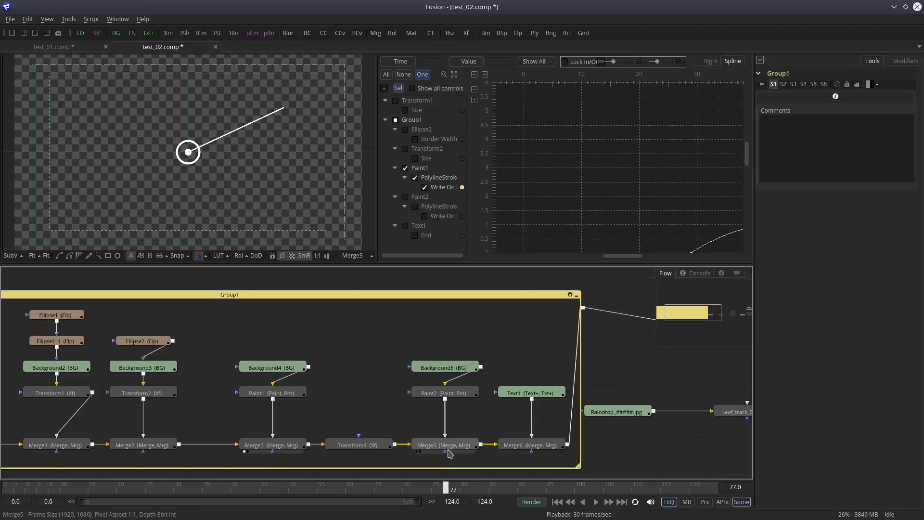
pyautogui.moveTo(448, 451); pyautogui.dragTo(265, 204)
pyautogui.moveTo(404, 320)
pyautogui.mouseDown()
pyautogui.moveTo(440, 378)
pyautogui.moveTo(488, 402)
pyautogui.mouseUp()
pyautogui.click(638, 365)
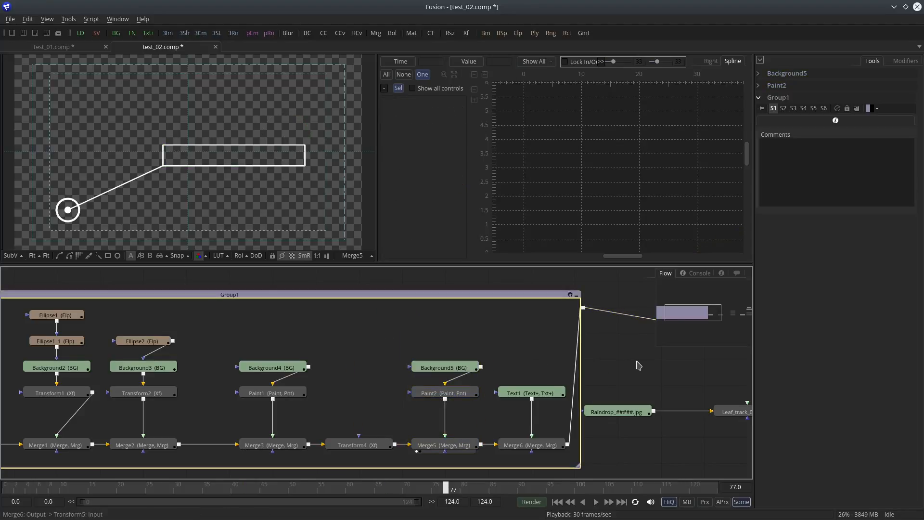
# Step: Collapse Group1 and move it back near the Transform5 chain
pyautogui.moveTo(654, 358); pyautogui.dragTo(547, 360)
pyautogui.click(469, 296)
pyautogui.moveTo(137, 312); pyautogui.dragTo(656, 378)
# Step: View Merge7, play the bar animation from the first frame, stop around frame 35, and save the composition
pyautogui.moveTo(577, 344); pyautogui.dragTo(418, 345)
pyautogui.moveTo(571, 385); pyautogui.dragTo(171, 348)
pyautogui.moveTo(387, 337)
pyautogui.mouseDown()
pyautogui.moveTo(218, 322)
pyautogui.moveTo(194, 347)
pyautogui.mouseUp()
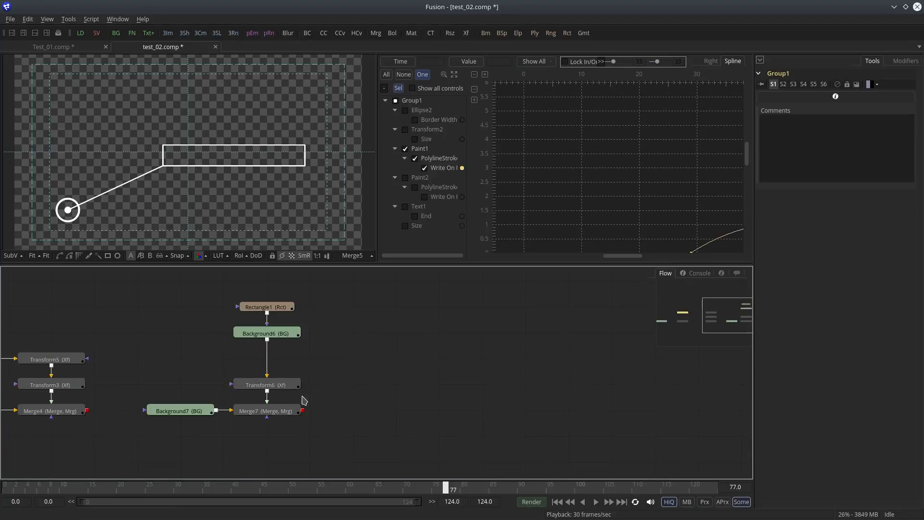
pyautogui.moveTo(291, 409); pyautogui.dragTo(287, 192)
pyautogui.moveTo(584, 515)
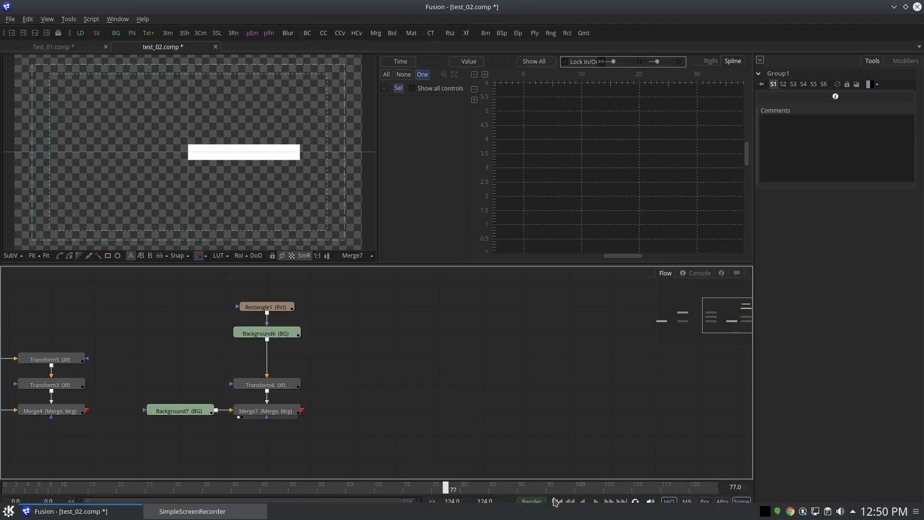
pyautogui.click(557, 501)
pyautogui.click(596, 501)
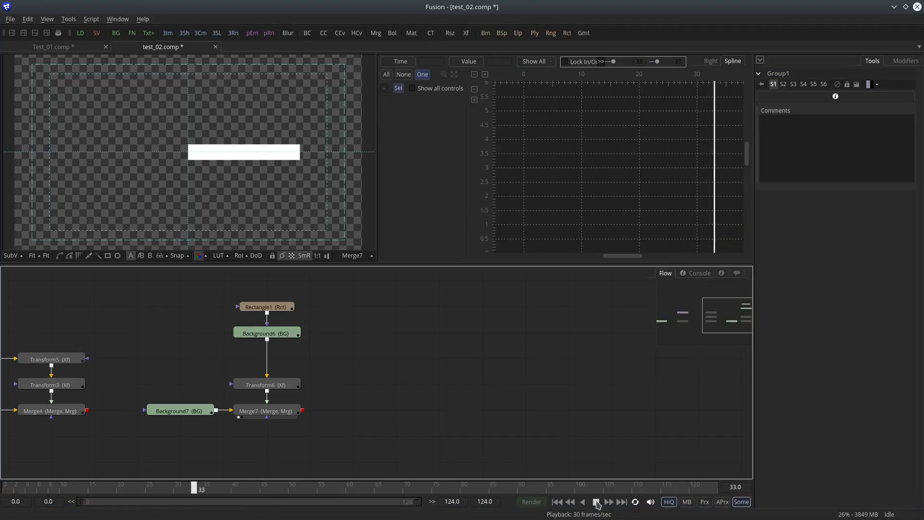
pyautogui.click(596, 502)
pyautogui.moveTo(421, 376); pyautogui.dragTo(407, 359)
pyautogui.hotkey('ctrl', 's')
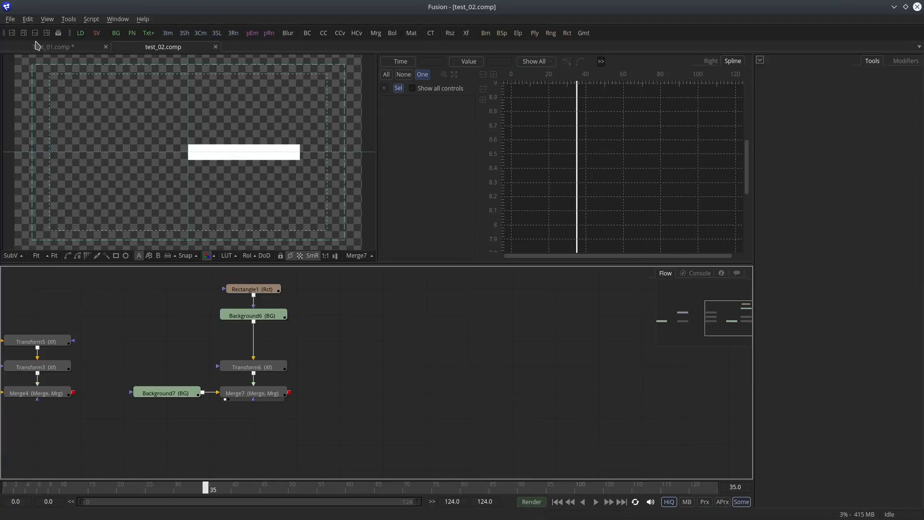
# Step: Switch to the Test_01.comp composition, view Merge6 fitted to the viewer, and play the callout animation from the first frame
pyautogui.click(55, 48)
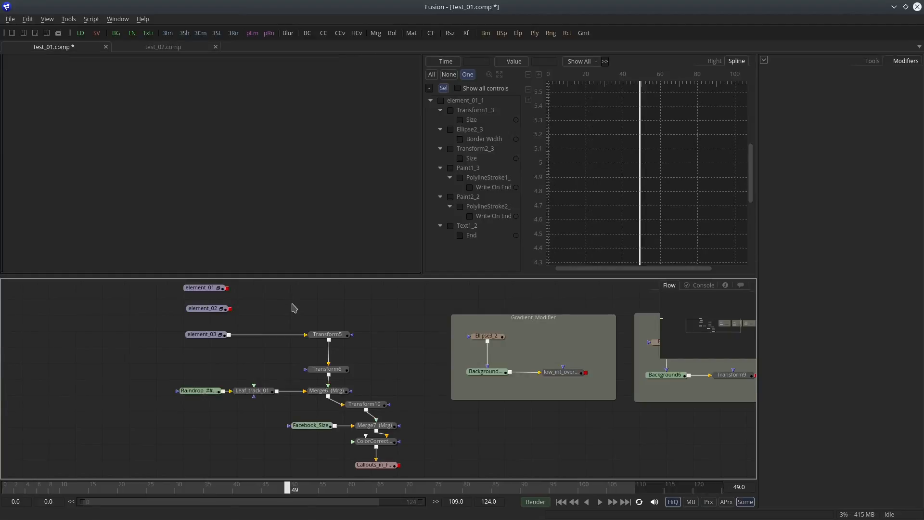
pyautogui.moveTo(294, 308); pyautogui.dragTo(227, 255)
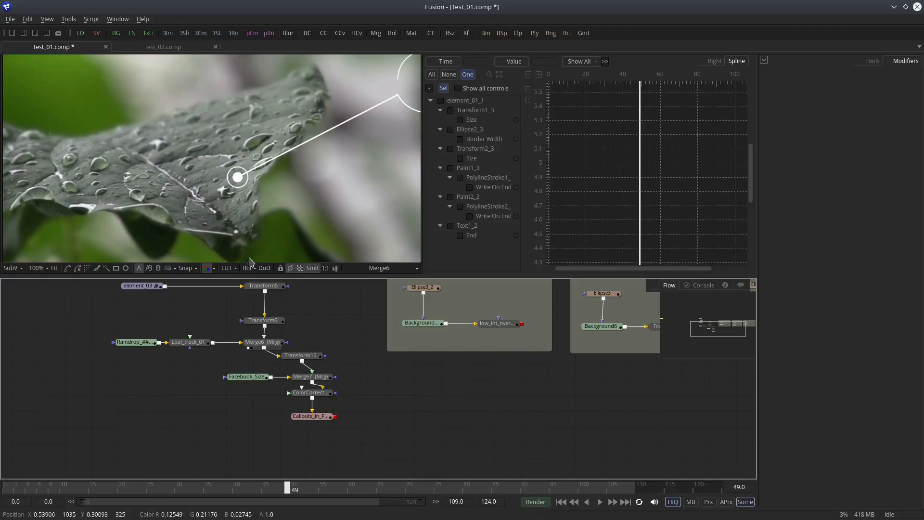
pyautogui.moveTo(172, 406); pyautogui.dragTo(186, 423)
pyautogui.click(54, 268)
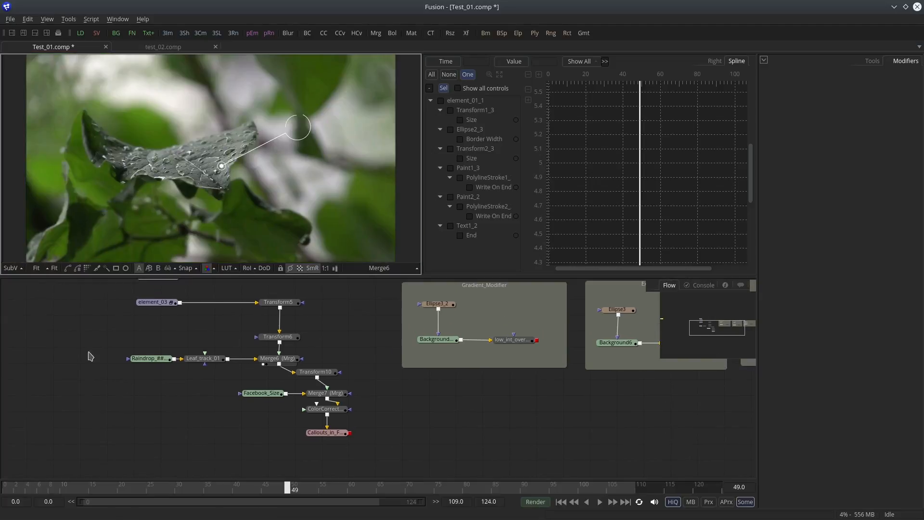
pyautogui.click(561, 501)
pyautogui.click(600, 501)
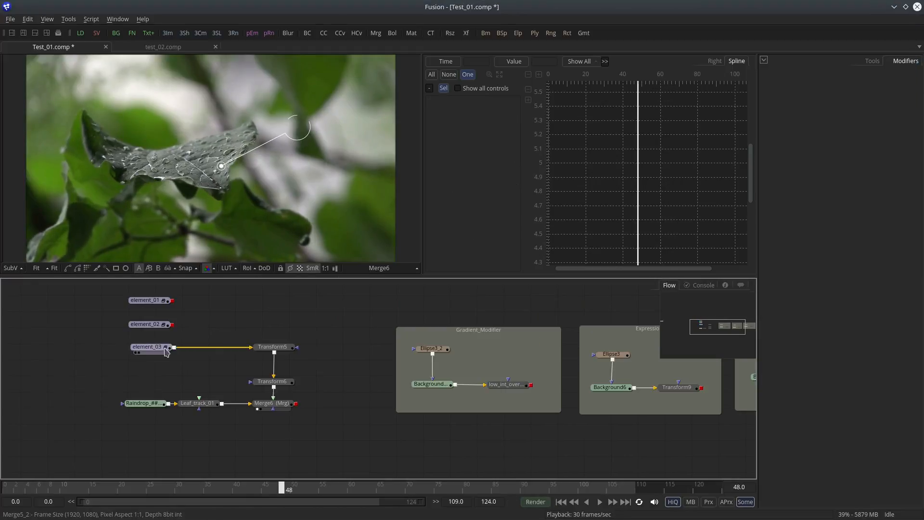
# Step: Move element_03 away from the other nodes and expand the group to show its contents
pyautogui.moveTo(157, 351); pyautogui.dragTo(22, 331)
pyautogui.moveTo(65, 362); pyautogui.dragTo(289, 368)
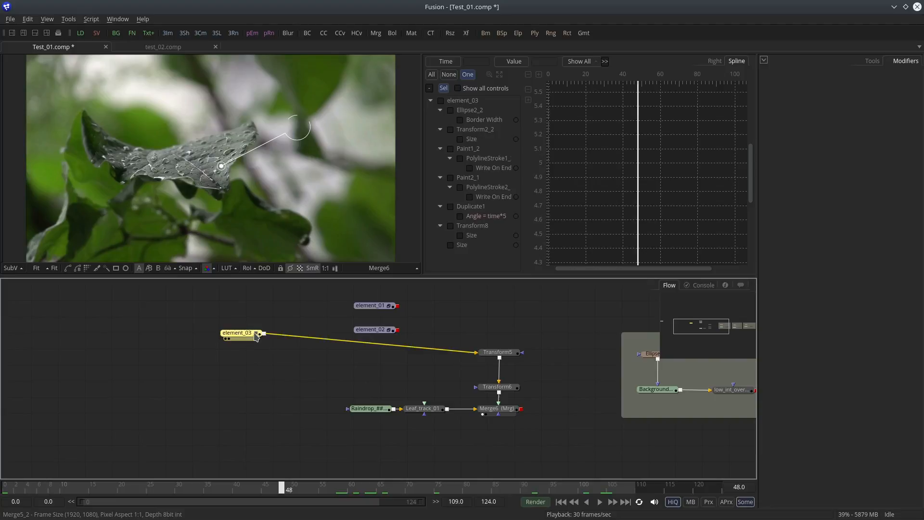
pyautogui.click(256, 333)
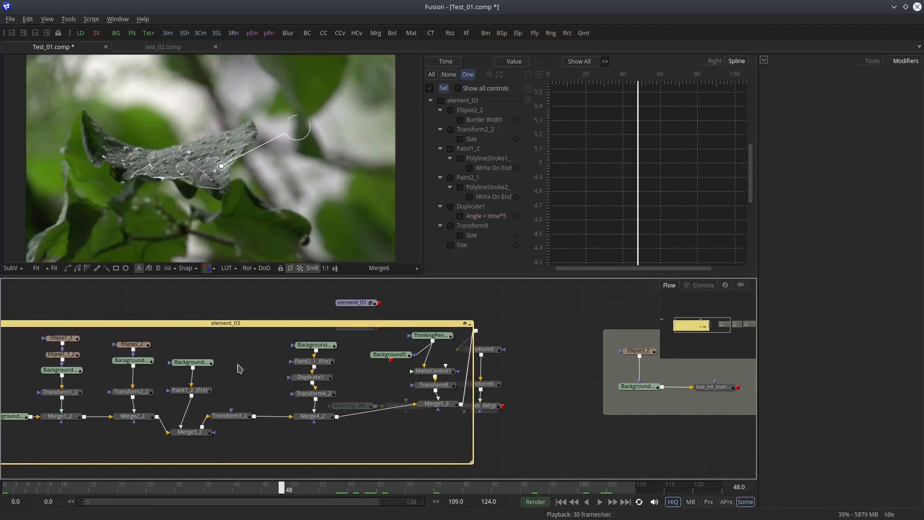
# Step: View Merge3_2 and Paint2_1 inside element_03 in turn, and select Paint2_1
pyautogui.moveTo(191, 432); pyautogui.dragTo(267, 189)
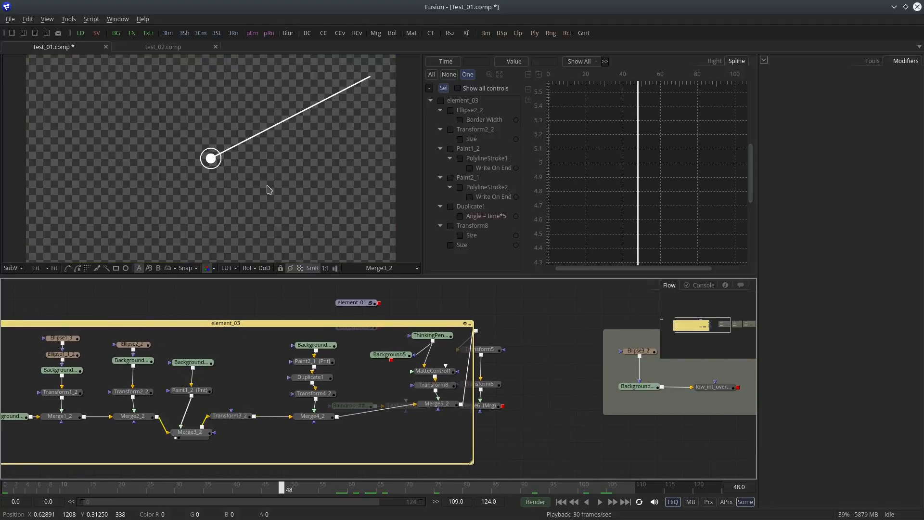
pyautogui.moveTo(324, 368); pyautogui.dragTo(282, 196)
pyautogui.click(317, 362)
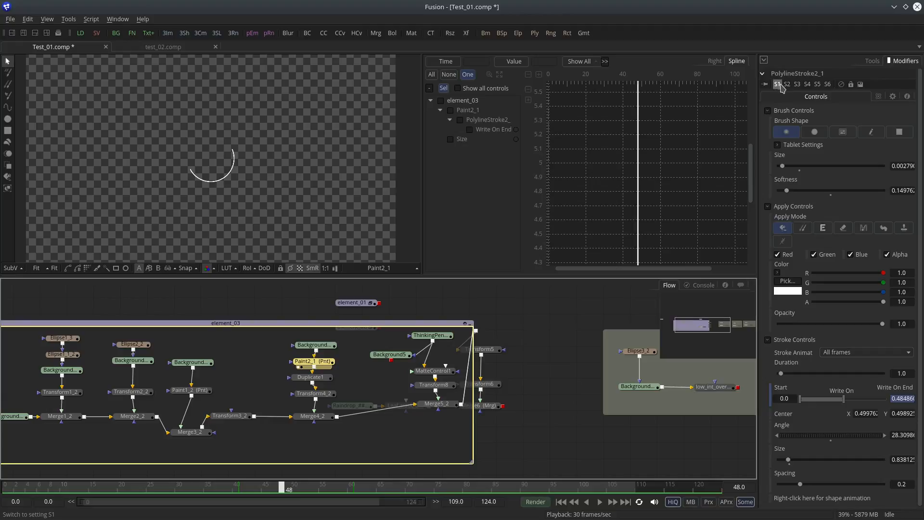
# Step: Look up the Ellipse creation option for PolylineStroke2_1's polyline without applying it, and deselect Paint2_1
pyautogui.click(791, 75)
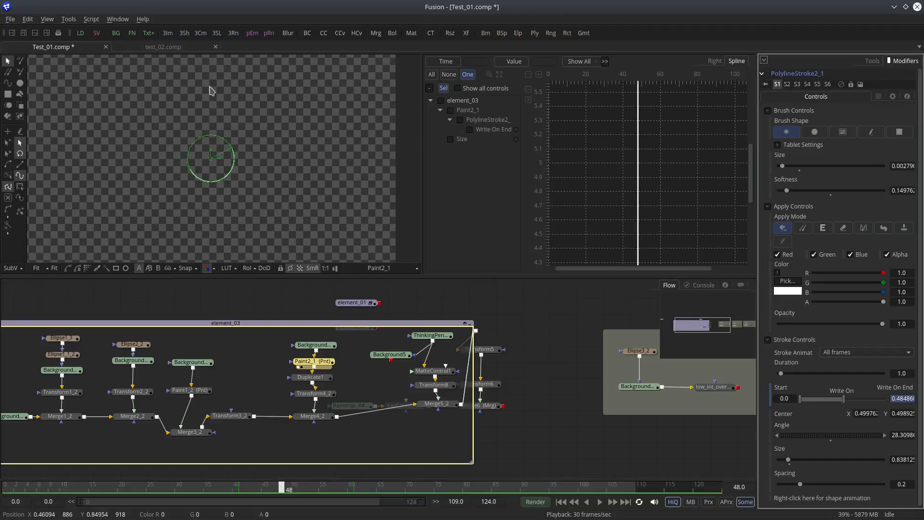
pyautogui.rightClick(211, 159)
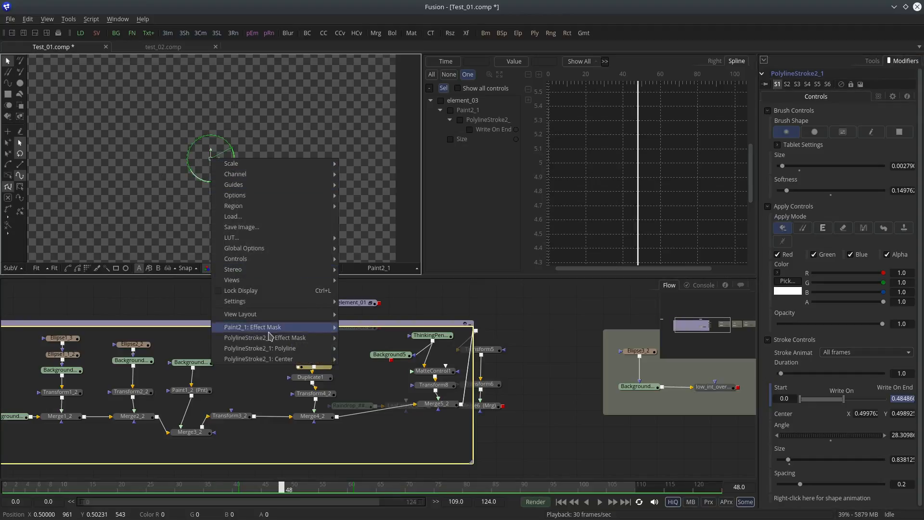
pyautogui.moveTo(299, 350)
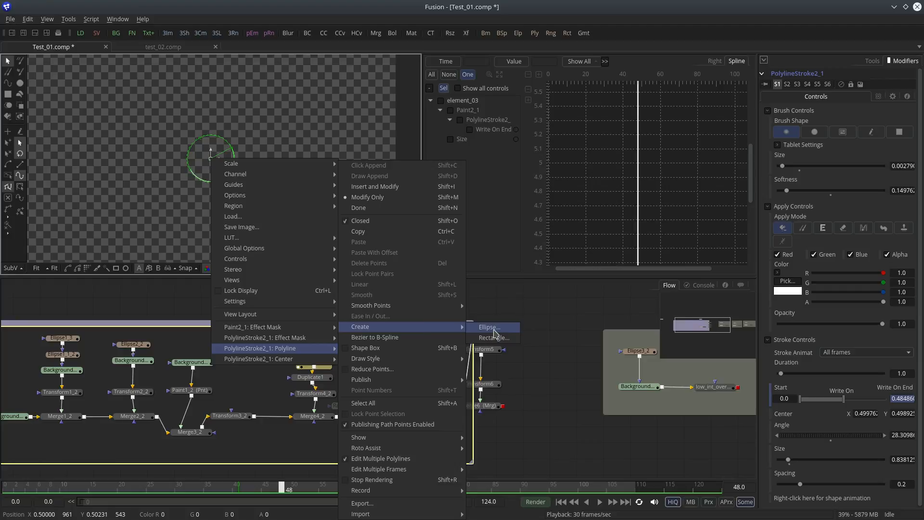
pyautogui.click(529, 315)
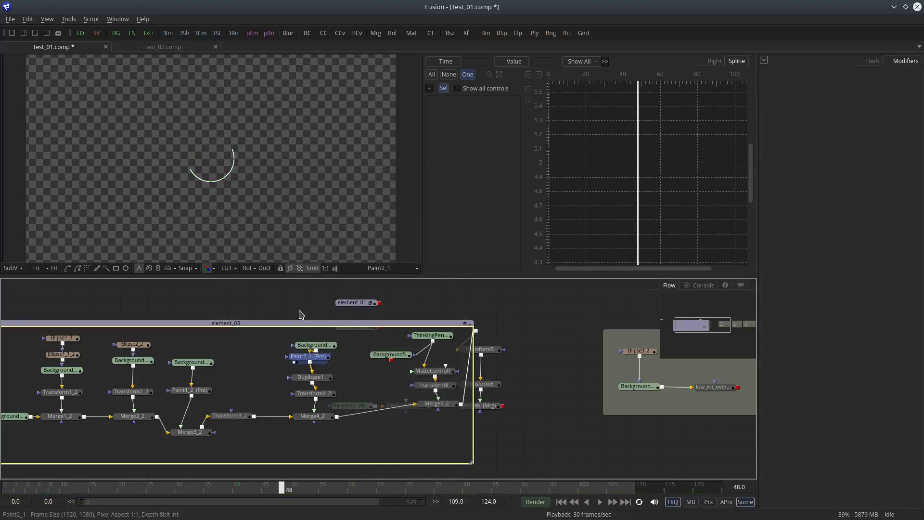
# Step: Play the Paint2_1 circle write-on from the first frame, and view Duplicate1 during playback
pyautogui.click(561, 502)
pyautogui.click(599, 502)
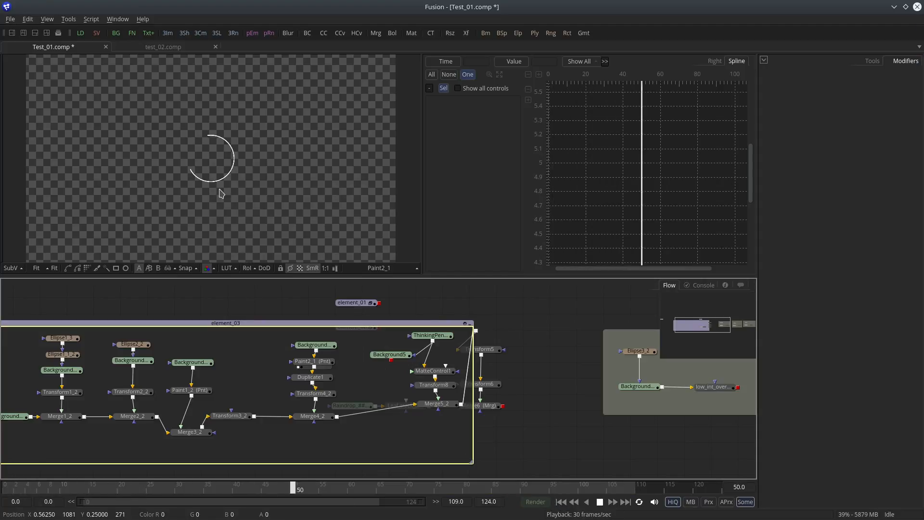
pyautogui.moveTo(321, 378); pyautogui.dragTo(291, 175)
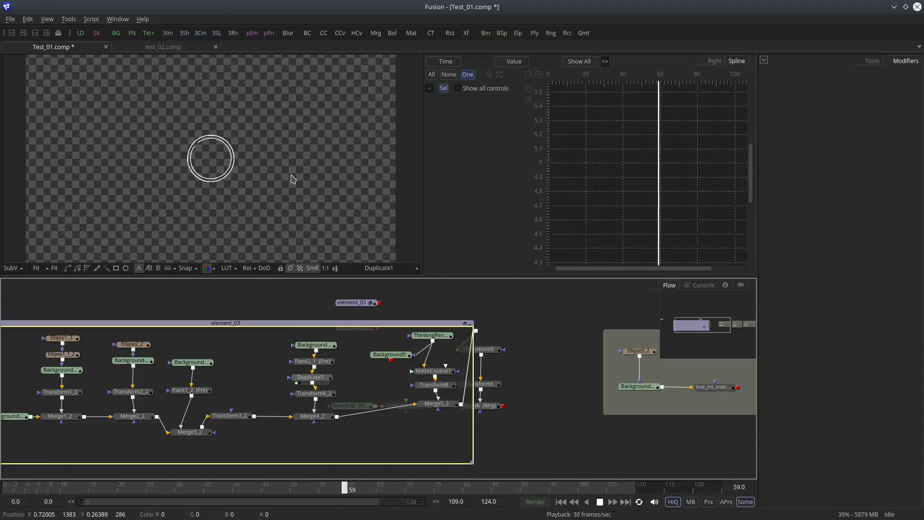
# Step: Open Duplicate1's controls and examine the expression driving its Angle
pyautogui.click(324, 381)
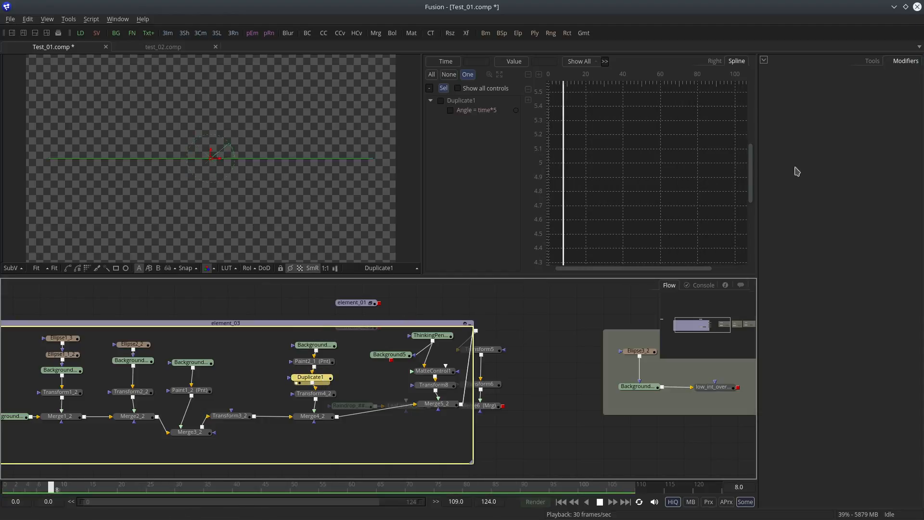
pyautogui.click(871, 61)
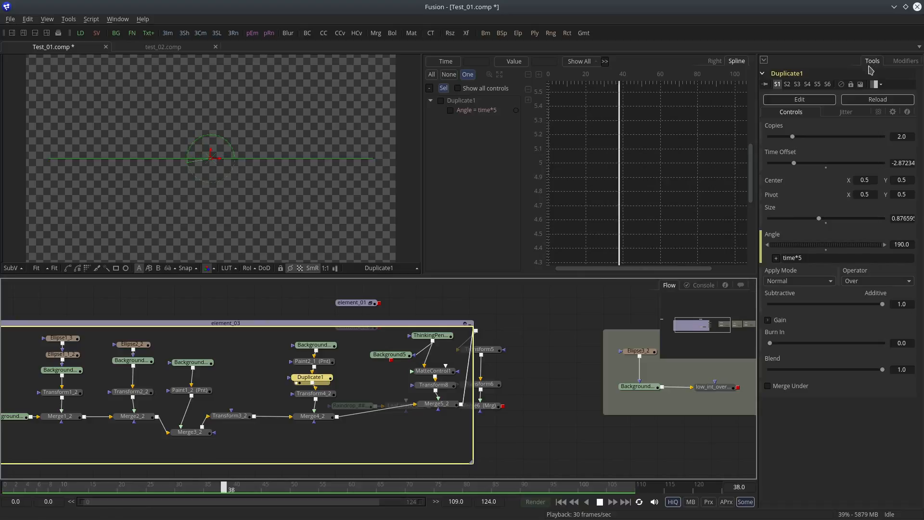
pyautogui.click(809, 259)
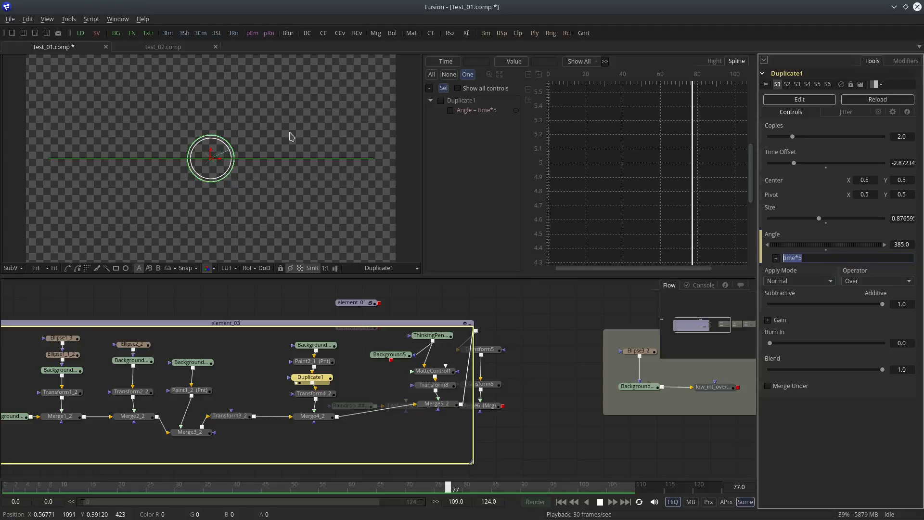
pyautogui.click(544, 417)
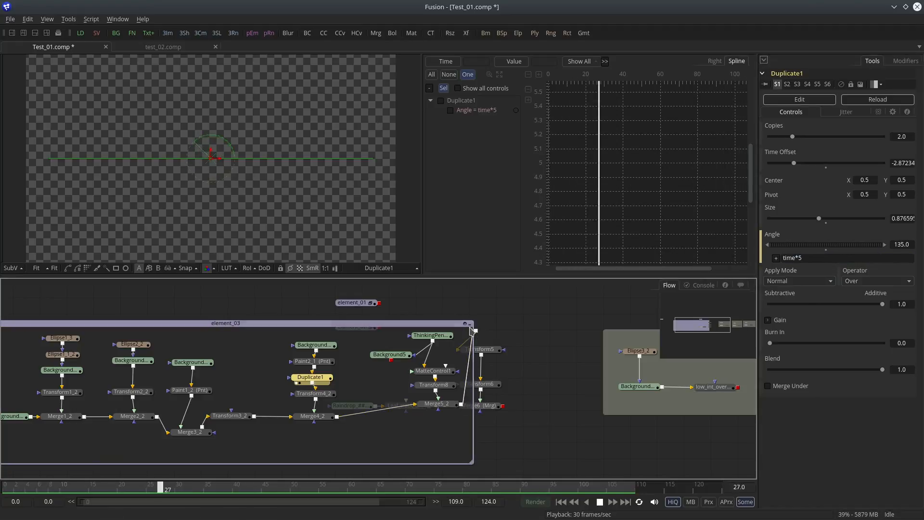
# Step: Collapse element_03 and move it back beneath element_02 beside Transform5
pyautogui.click(469, 325)
pyautogui.moveTo(223, 332); pyautogui.dragTo(356, 354)
pyautogui.click(513, 336)
pyautogui.moveTo(531, 352); pyautogui.dragTo(242, 331)
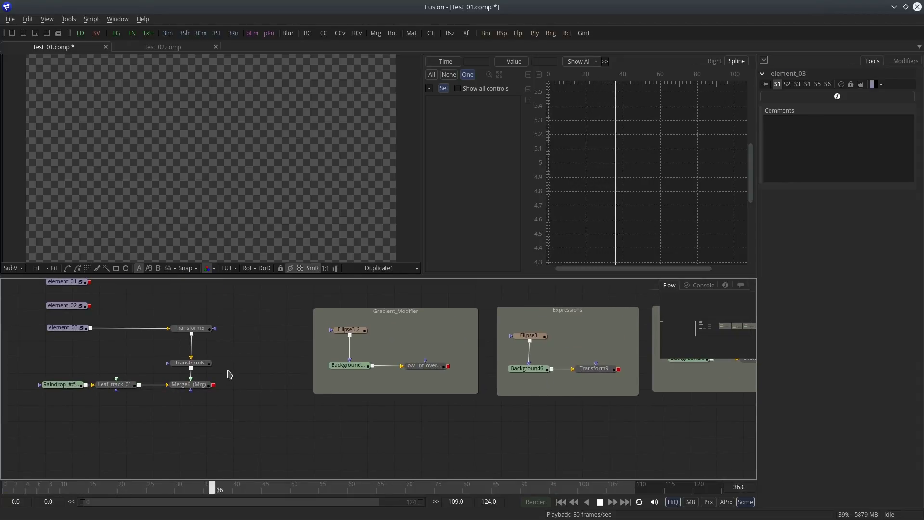
# Step: View Merge6 to watch the finished callout, and stop the playback
pyautogui.click(175, 391)
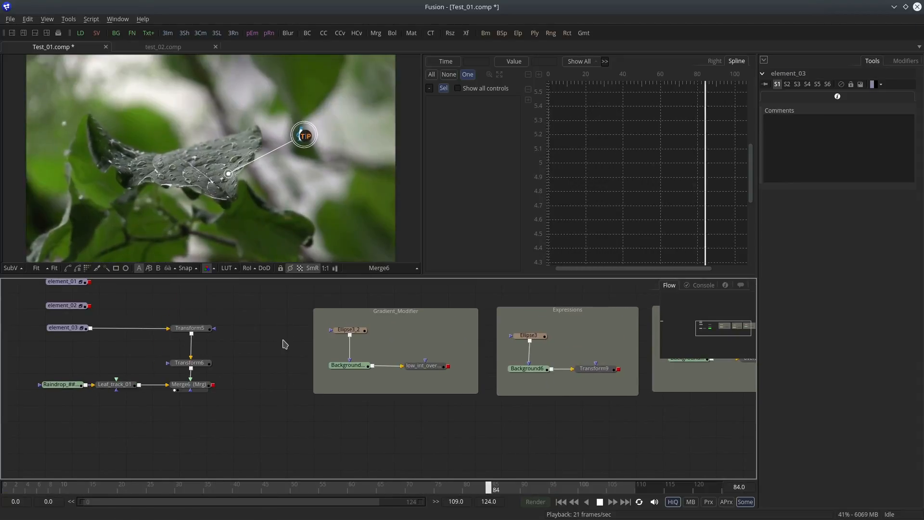
pyautogui.moveTo(508, 423); pyautogui.dragTo(490, 421)
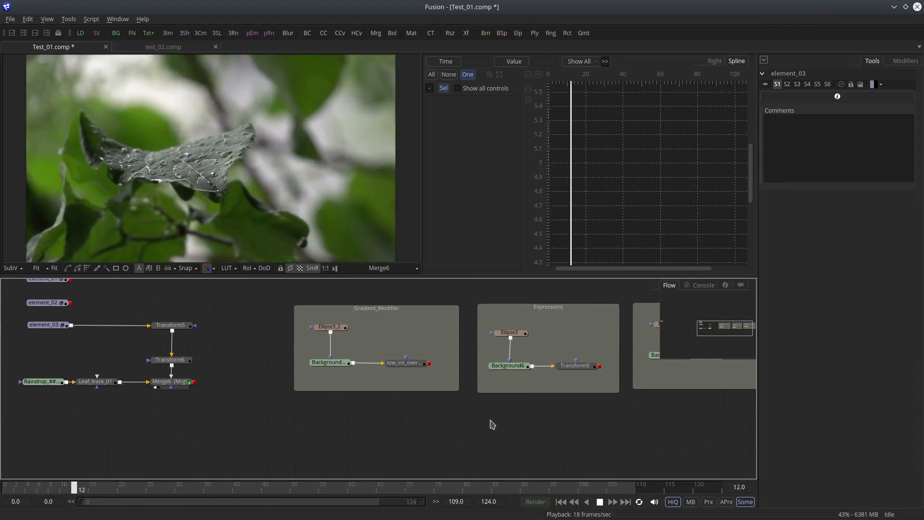
pyautogui.press('space')
# Step: View the Gradient_Modifier group's background and low_int_overshoot in turn, and play the scaling circle from the first frame
pyautogui.moveTo(248, 298); pyautogui.dragTo(190, 310)
pyautogui.moveTo(271, 373); pyautogui.dragTo(292, 153)
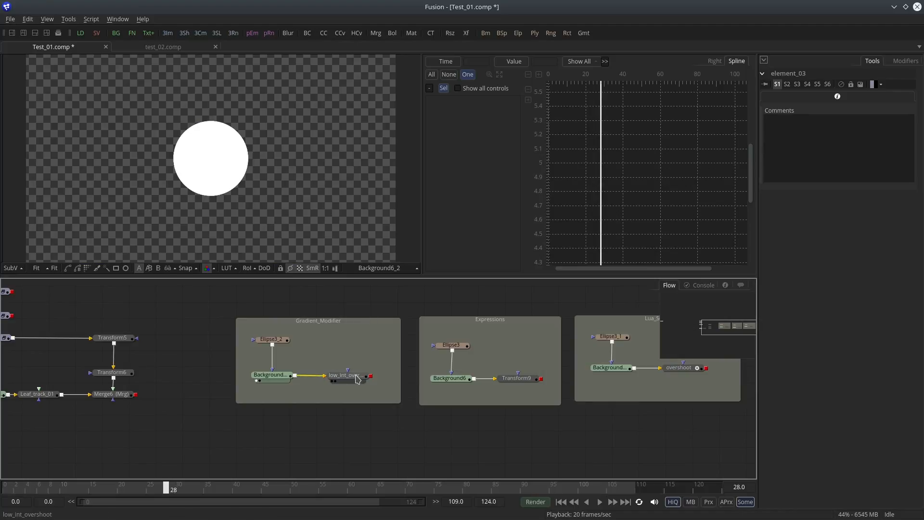
pyautogui.moveTo(346, 375); pyautogui.dragTo(298, 222)
pyautogui.click(561, 502)
pyautogui.click(599, 502)
# Step: Examine the modifier options for low_int_overshoot's Size, and stop playback with its gradient modifier's colour wheel expanded
pyautogui.click(345, 374)
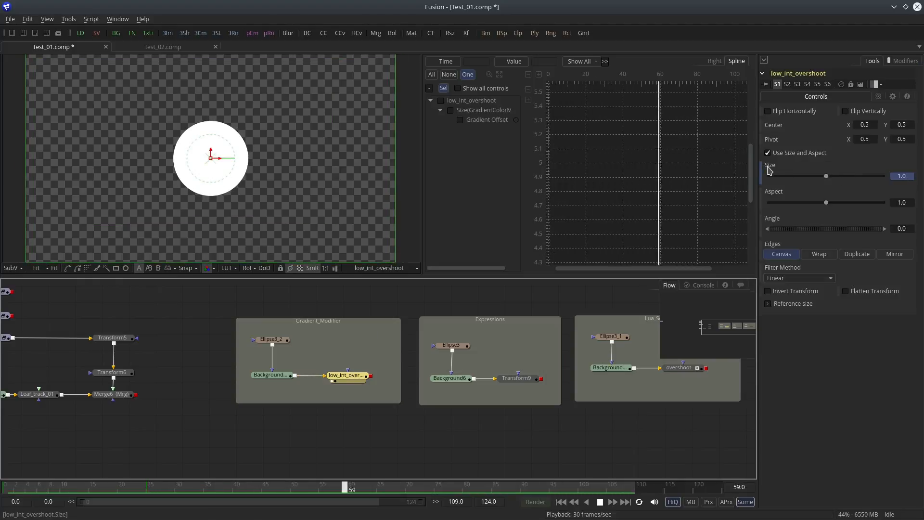
pyautogui.rightClick(770, 171)
pyautogui.moveTo(818, 217)
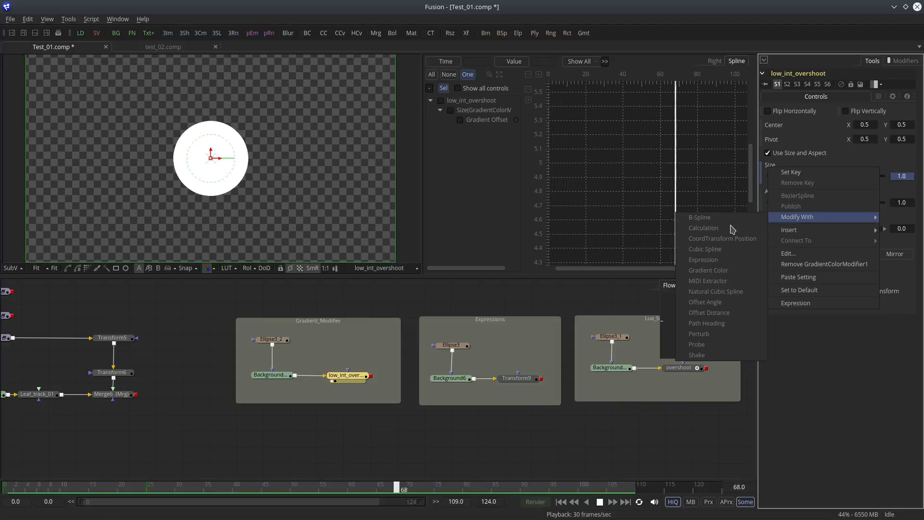
pyautogui.click(906, 62)
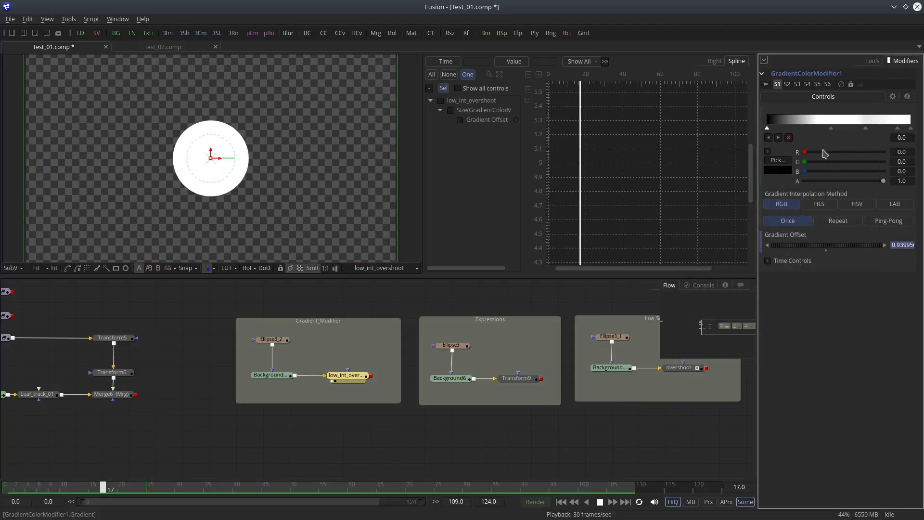
pyautogui.click(599, 502)
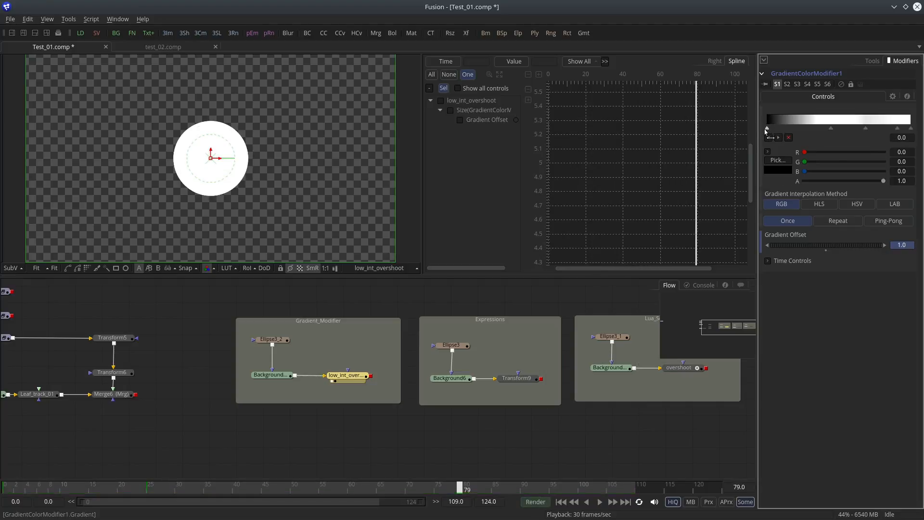
pyautogui.click(767, 152)
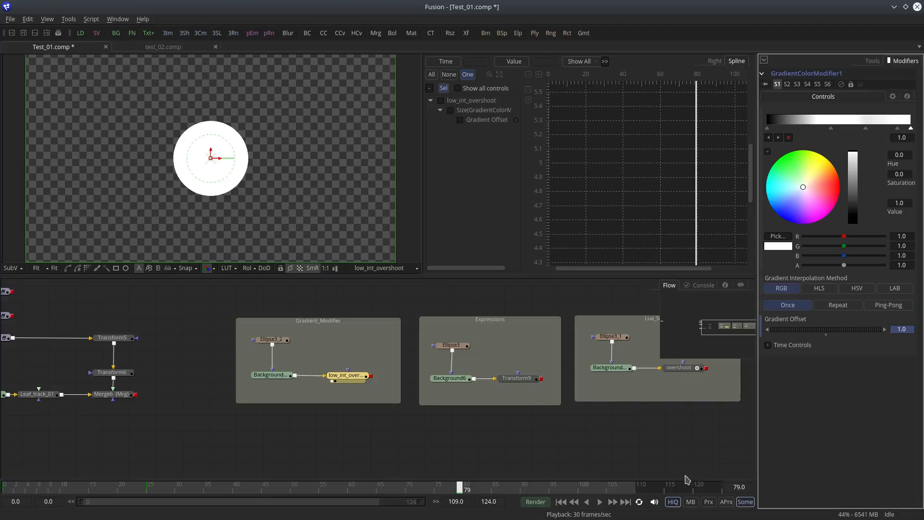
# Step: Replay the circle animation and limit the render range to frames 0 to 42
pyautogui.click(571, 502)
pyautogui.click(600, 502)
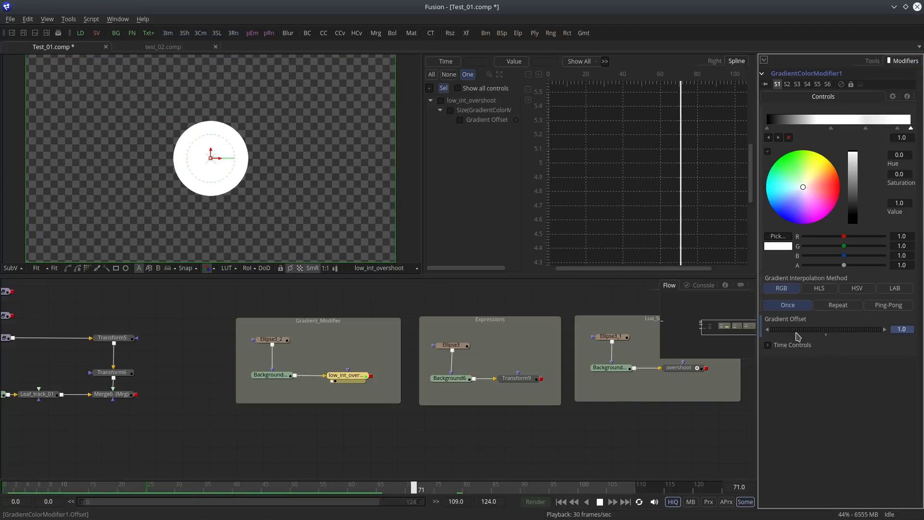
pyautogui.keyDown('ctrl'); pyautogui.moveTo(6, 487); pyautogui.dragTo(246, 484); pyautogui.keyUp('ctrl')
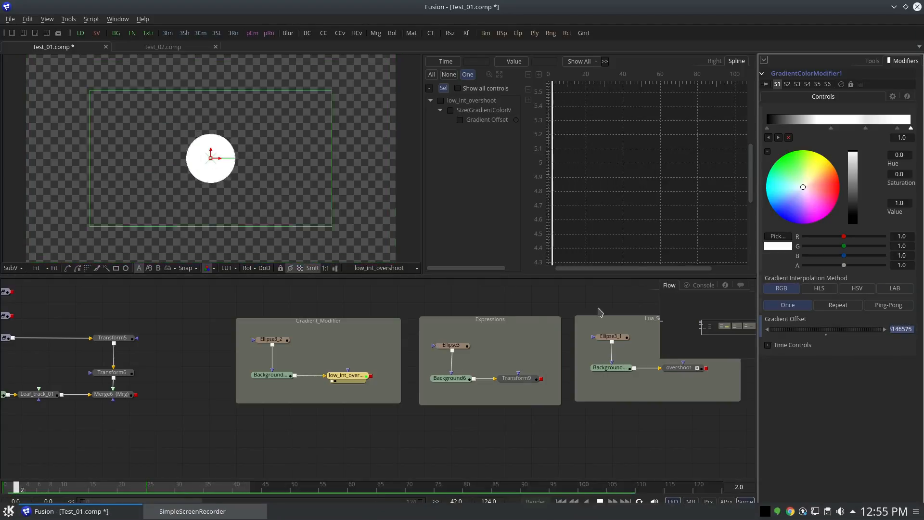
# Step: Shift the gradient's 1.3-value stop to about 0.14 to test the overshoot, settle it at about 0.55, and deselect low_int_overshoot
pyautogui.moveTo(830, 128); pyautogui.dragTo(787, 127)
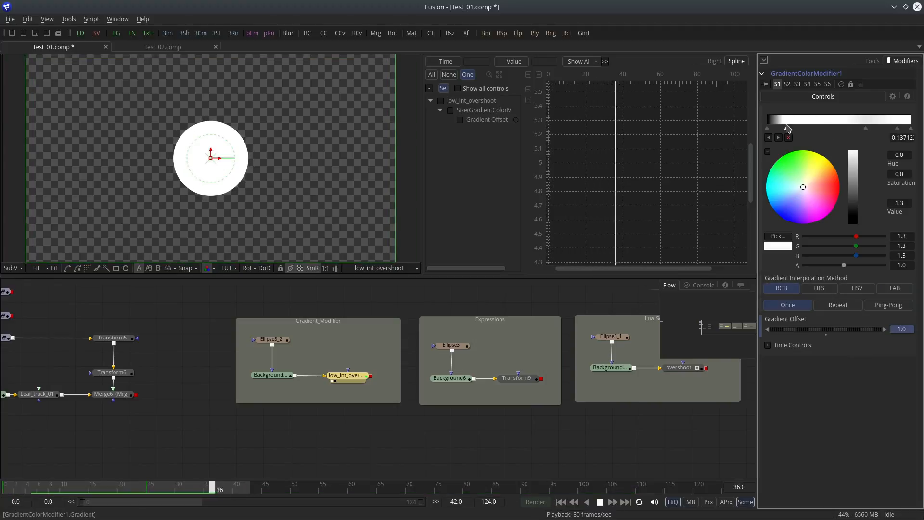
pyautogui.moveTo(789, 129); pyautogui.dragTo(846, 128)
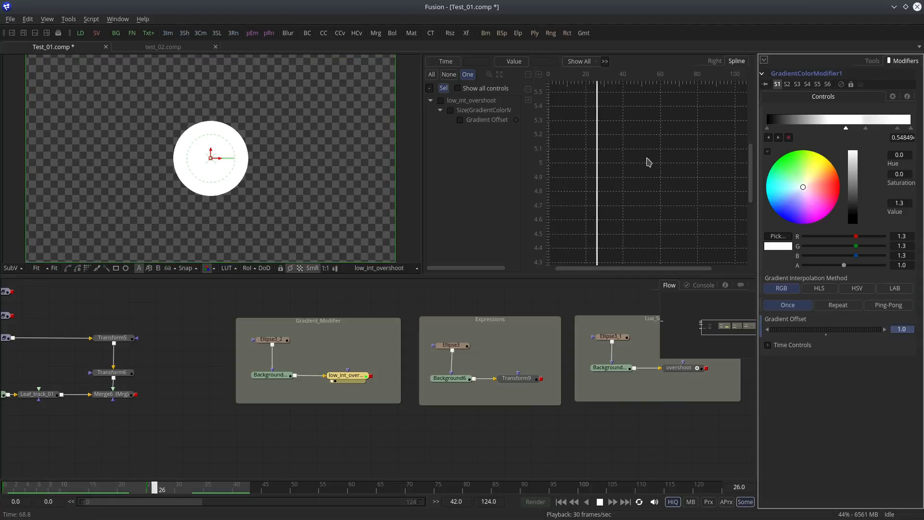
pyautogui.click(414, 429)
# Step: View Background6 in the Expressions group, and open Transform9's controls to examine its Size expression
pyautogui.moveTo(541, 448); pyautogui.dragTo(336, 429)
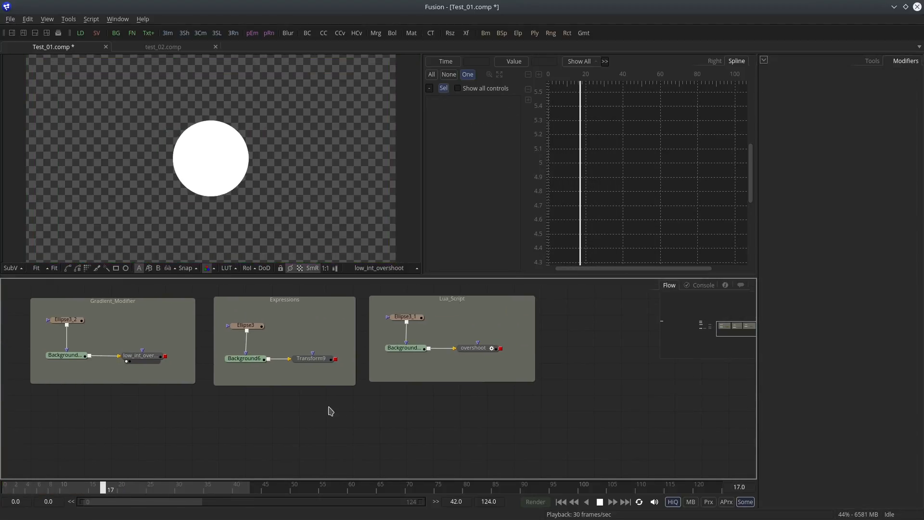
pyautogui.click(250, 365)
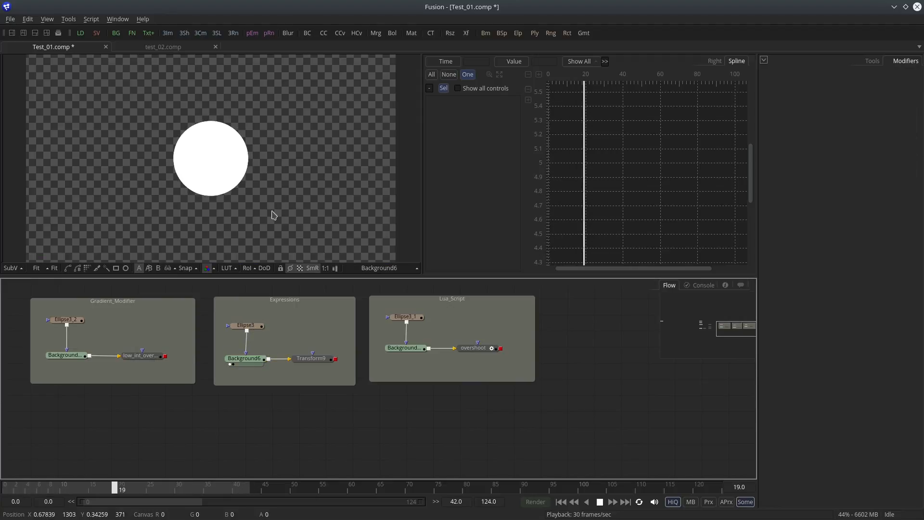
pyautogui.click(315, 360)
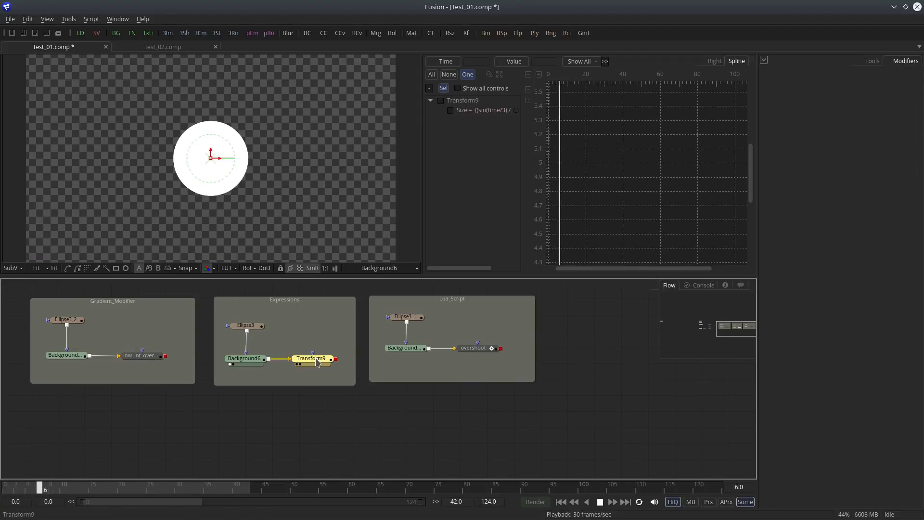
pyautogui.click(872, 60)
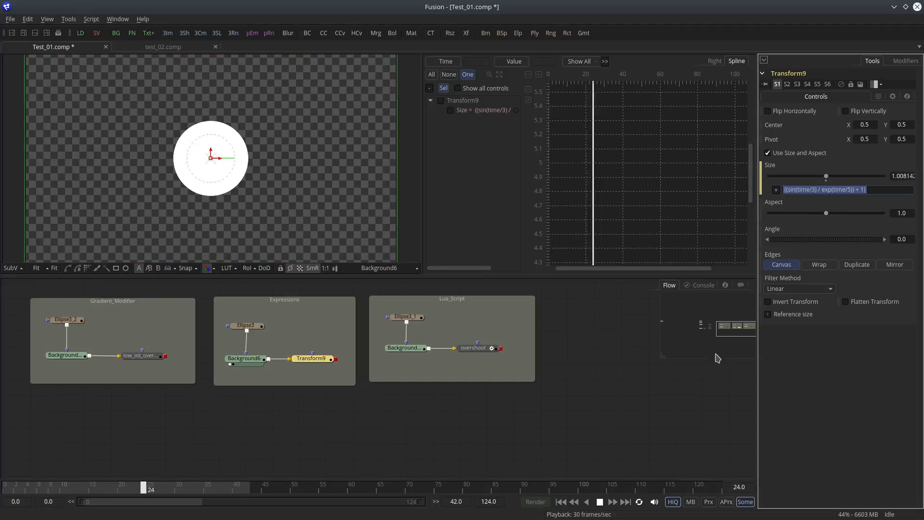
# Step: Deselect Transform9, view the background in the Lua_Script group, and open overshoot's settings to examine its Frame Render Script
pyautogui.click(297, 441)
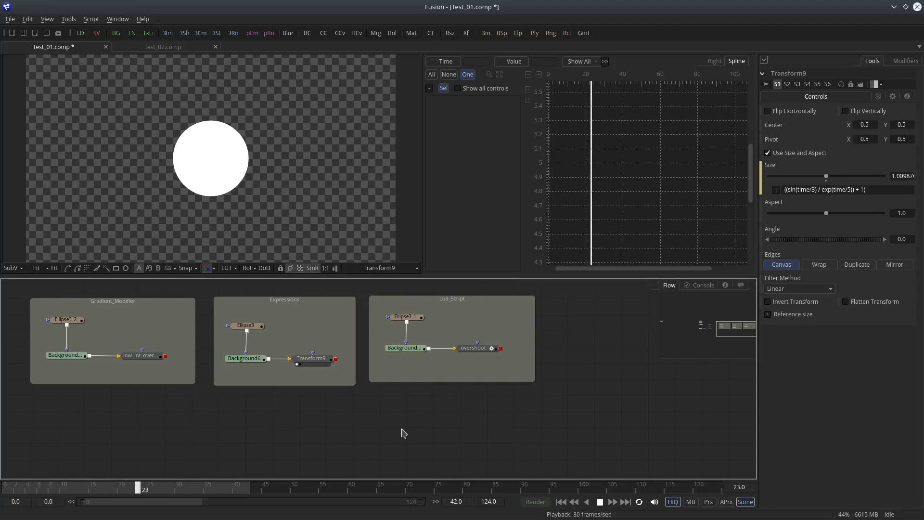
pyautogui.moveTo(400, 432); pyautogui.dragTo(322, 447)
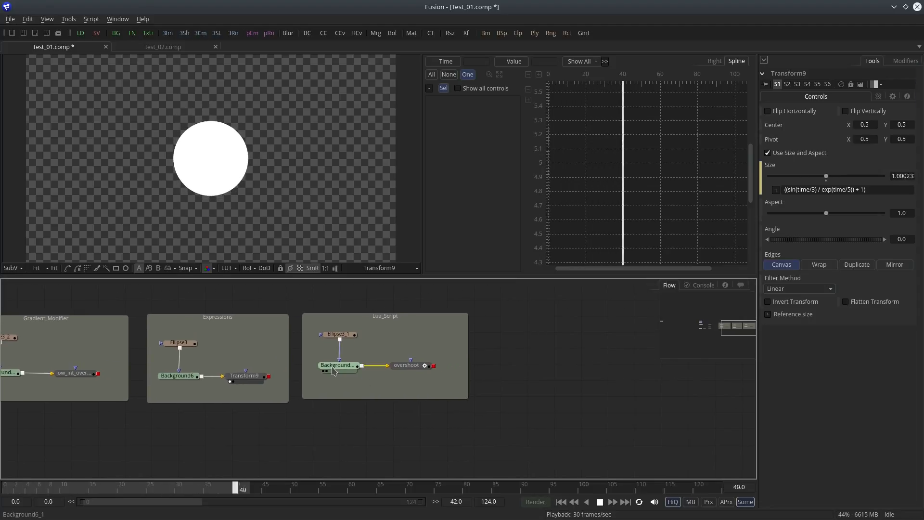
pyautogui.click(416, 371)
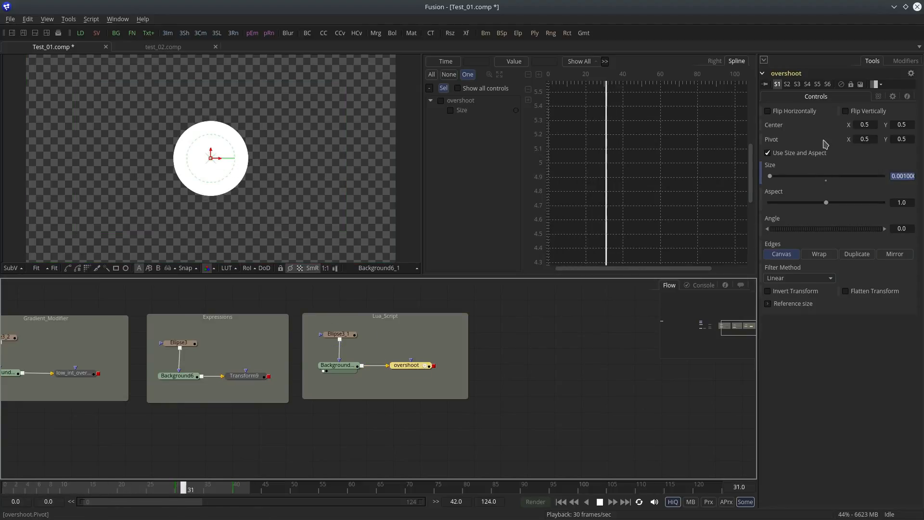
pyautogui.click(892, 97)
pyautogui.moveTo(840, 178); pyautogui.dragTo(825, 182)
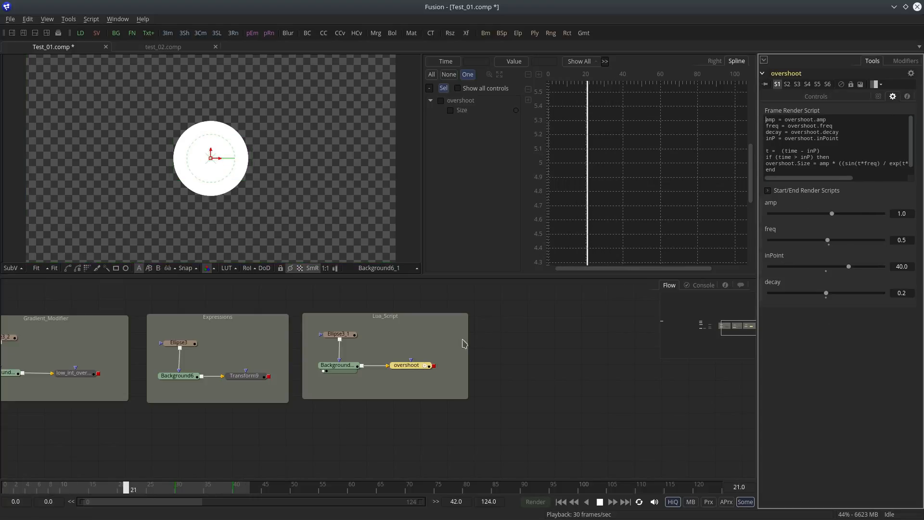
# Step: View the overshoot node's animation and limit the render range to frames 37 to 79
pyautogui.press('1')
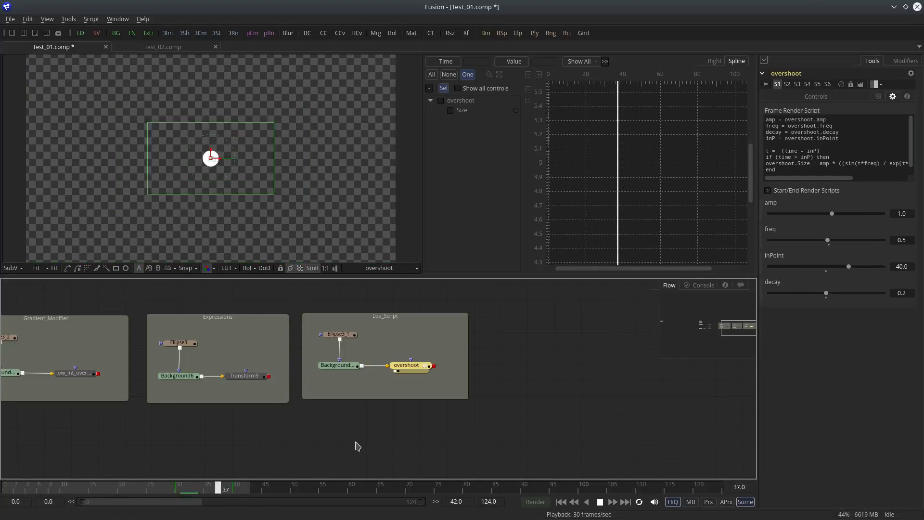
pyautogui.click(358, 446)
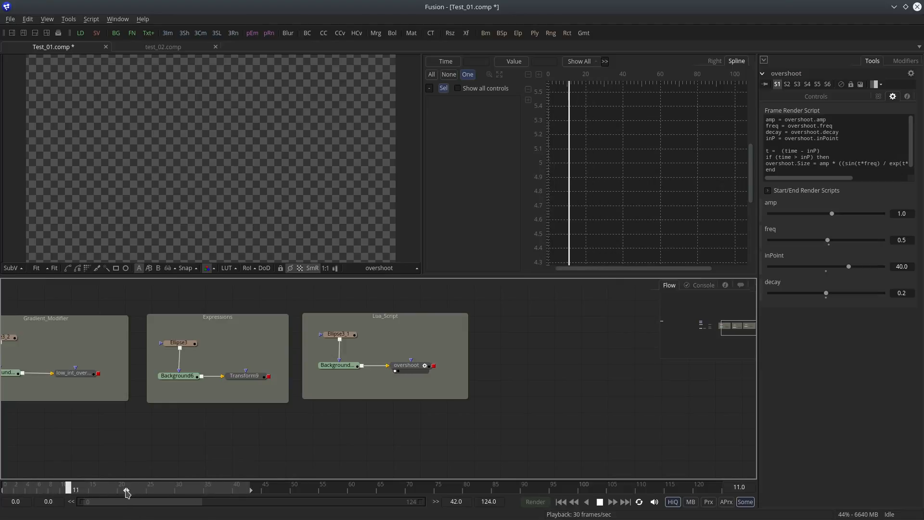
pyautogui.moveTo(127, 491); pyautogui.dragTo(340, 491)
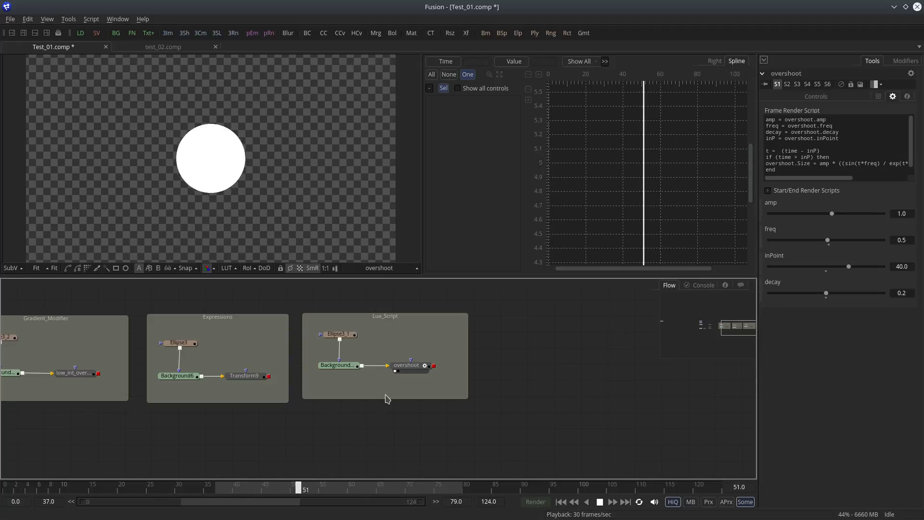
# Step: Display overshoot's Size spline fitted to the graph, examine the curve, and deselect the node
pyautogui.click(407, 365)
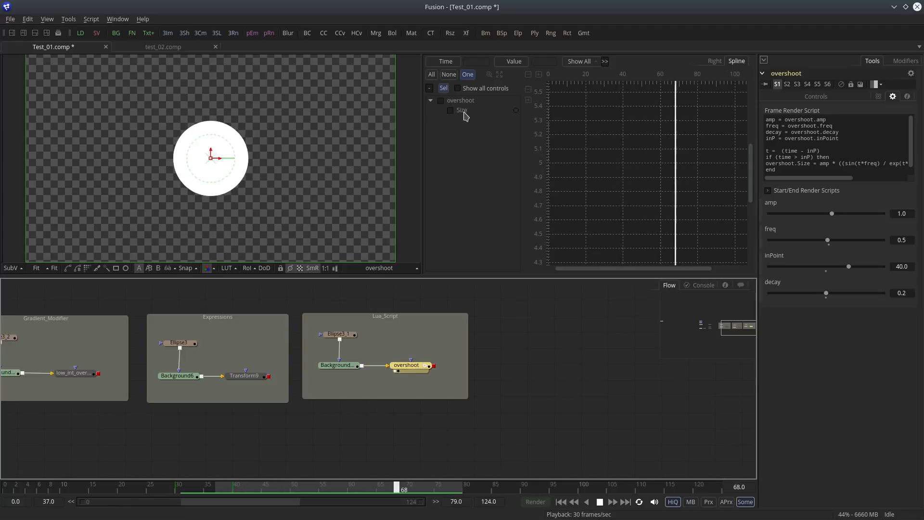
pyautogui.click(464, 112)
pyautogui.click(500, 75)
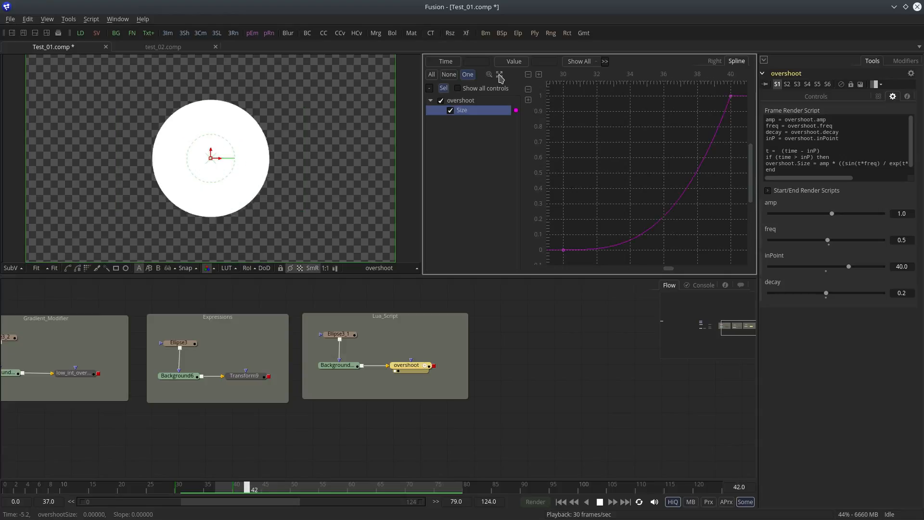
pyautogui.moveTo(654, 159); pyautogui.dragTo(662, 154)
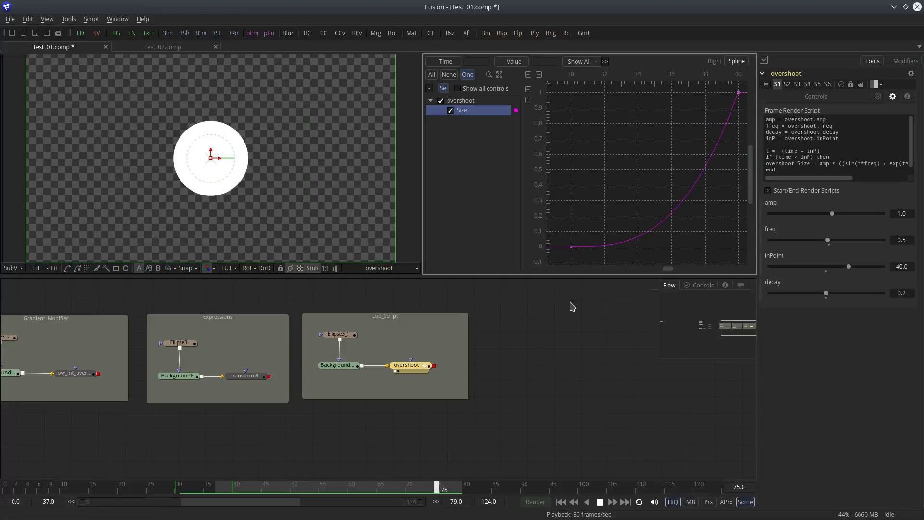
pyautogui.click(497, 427)
# Step: View Merge6 and connect element_02 to Transform5 in place of element_03
pyautogui.hscroll(-10, 129, 422)
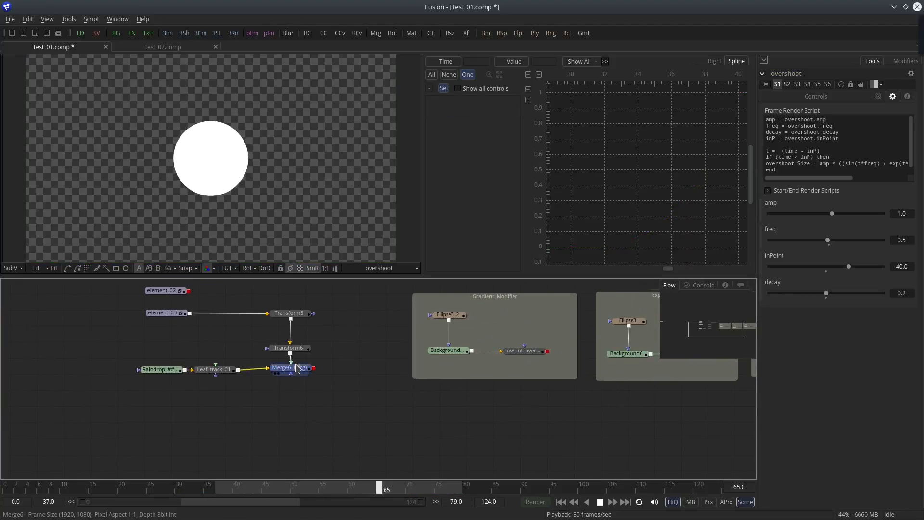
pyautogui.press('1')
pyautogui.scroll(2, 186, 319)
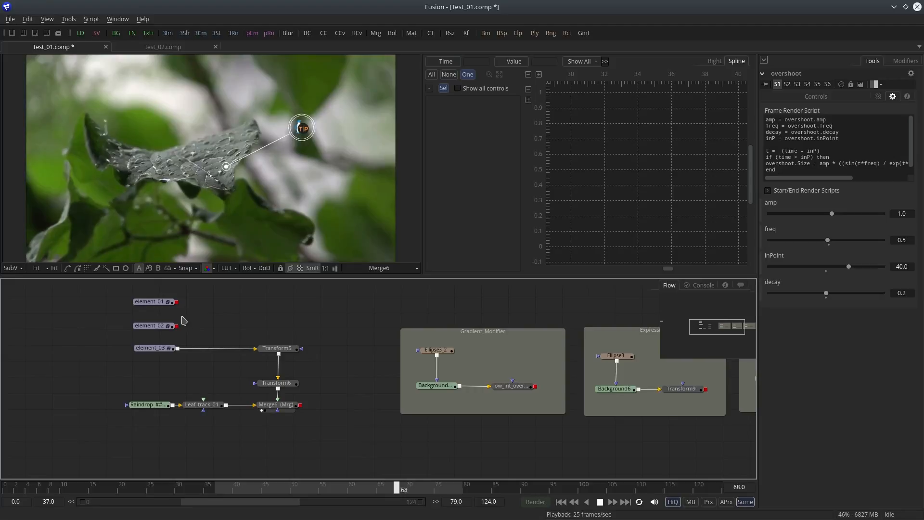
pyautogui.moveTo(177, 326); pyautogui.dragTo(255, 348)
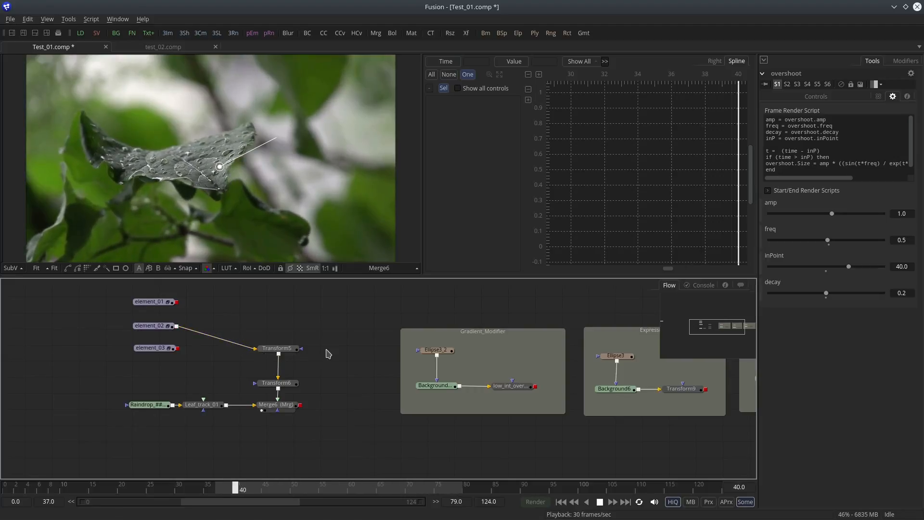
pyautogui.hscroll(2, 320, 342)
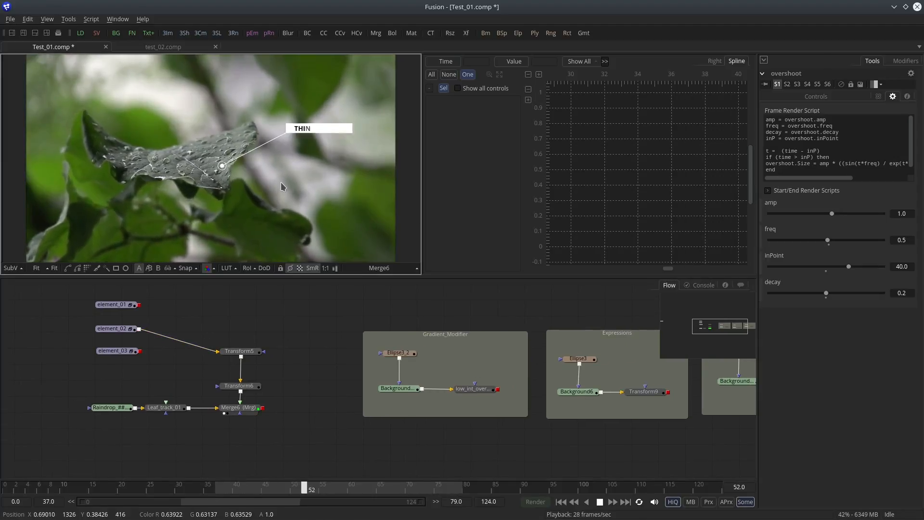
# Step: Play the Merge6 callout in the enlarged viewer and expand the render range to frames 0 to 124
pyautogui.press('F4')
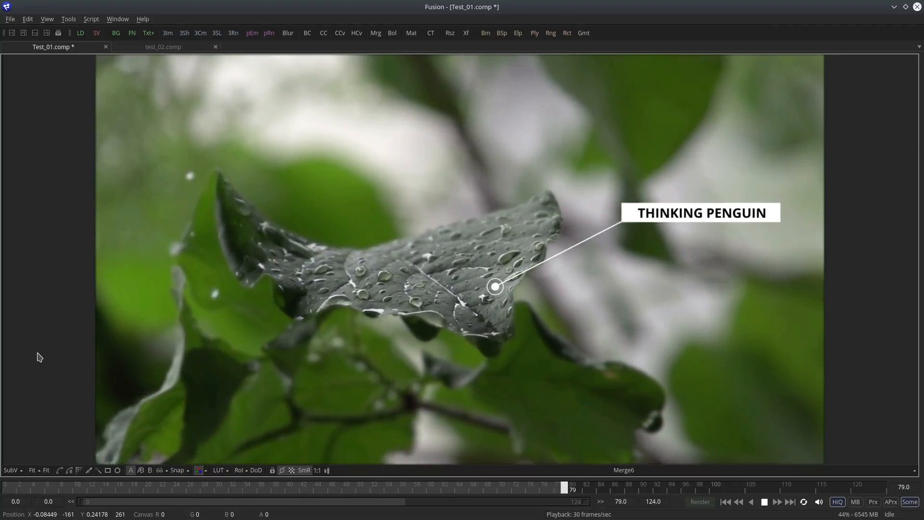
pyautogui.moveTo(569, 495); pyautogui.dragTo(886, 490)
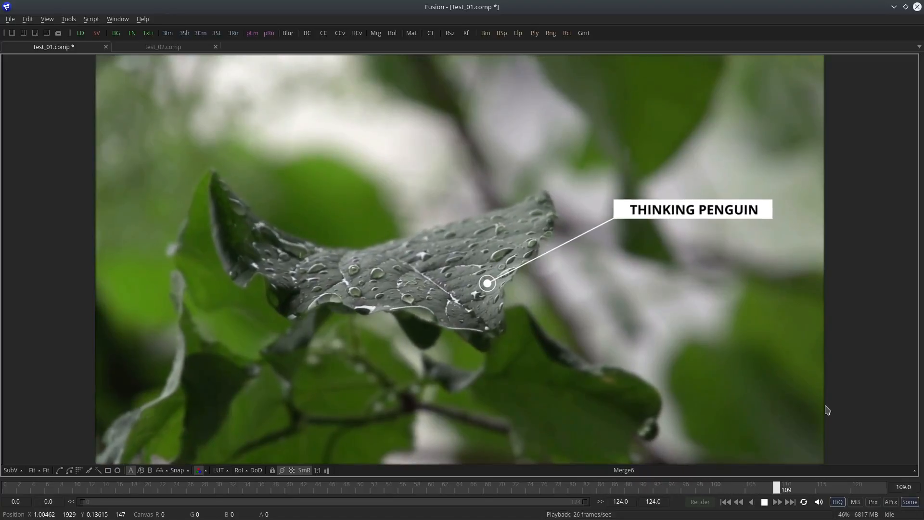